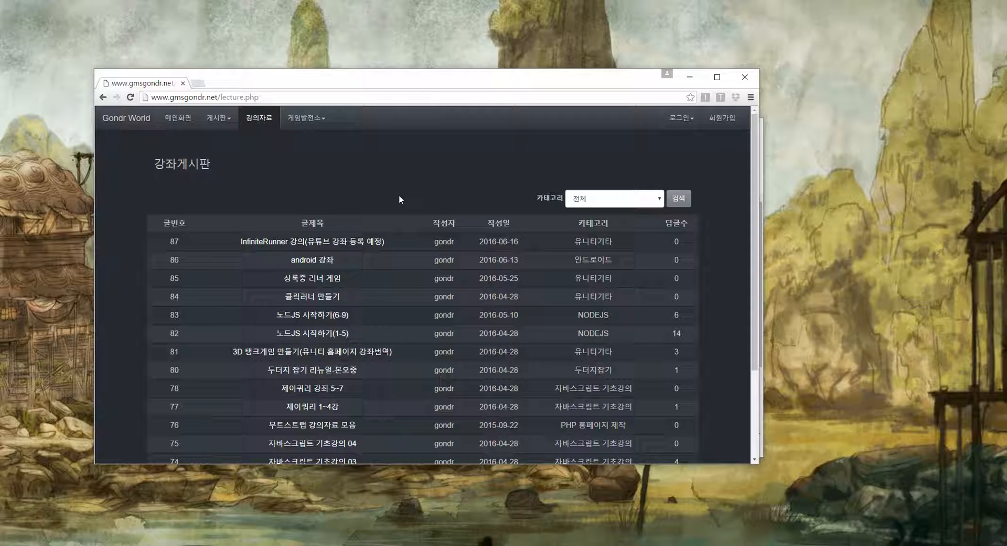
- Open the InfiniteRunner lecture post on the lecture board and highlight its web address
{"action": "left_click", "coordinate": [354, 242]}
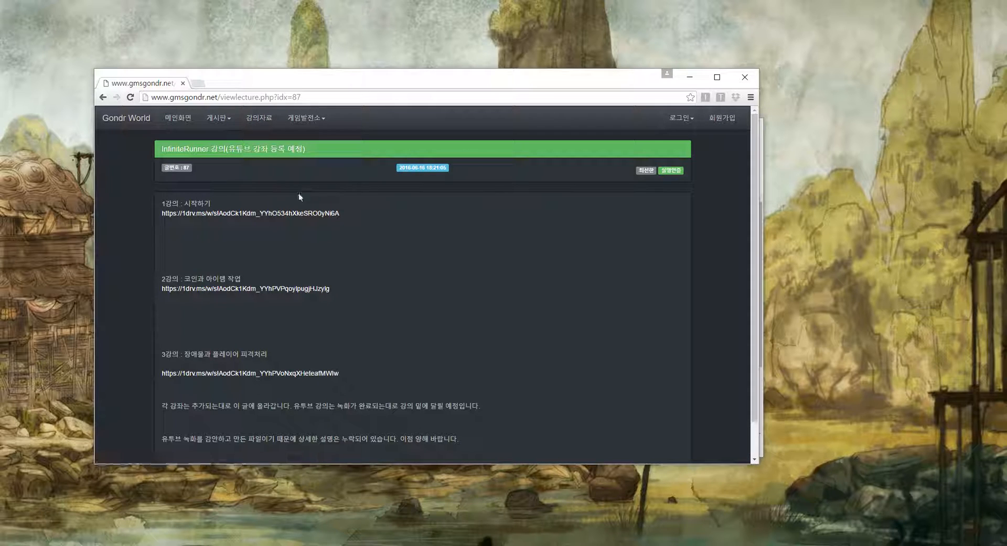
{"action": "left_click", "coordinate": [189, 101]}
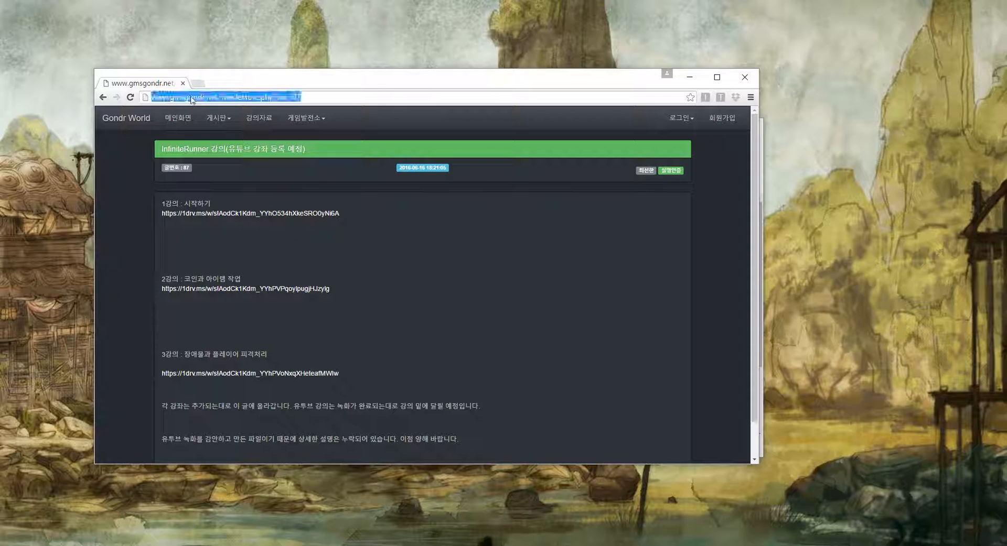
{"action": "left_click", "coordinate": [217, 98]}
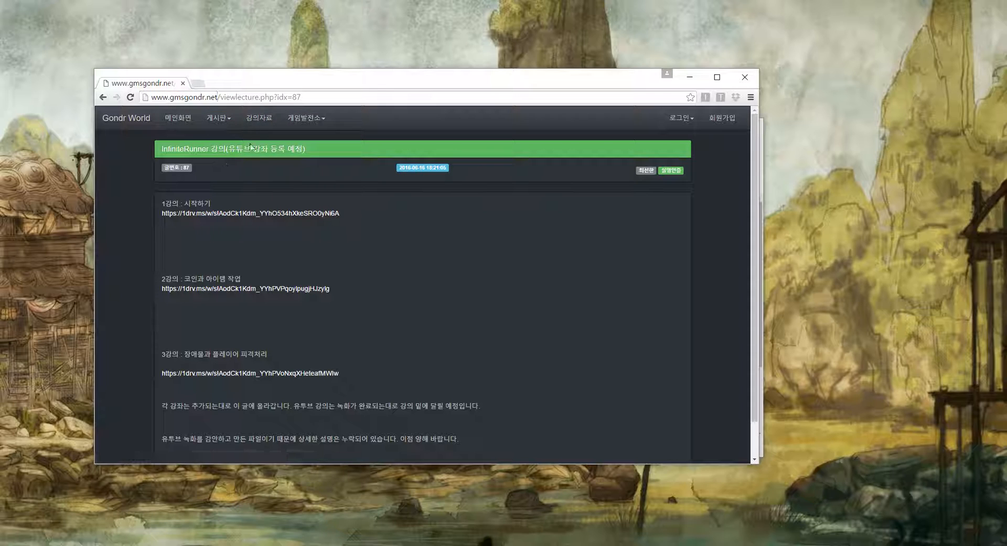
- Return to the lecture board and filter the posts by the 유니티기타 category
{"action": "left_click", "coordinate": [259, 118]}
{"action": "left_click", "coordinate": [603, 198]}
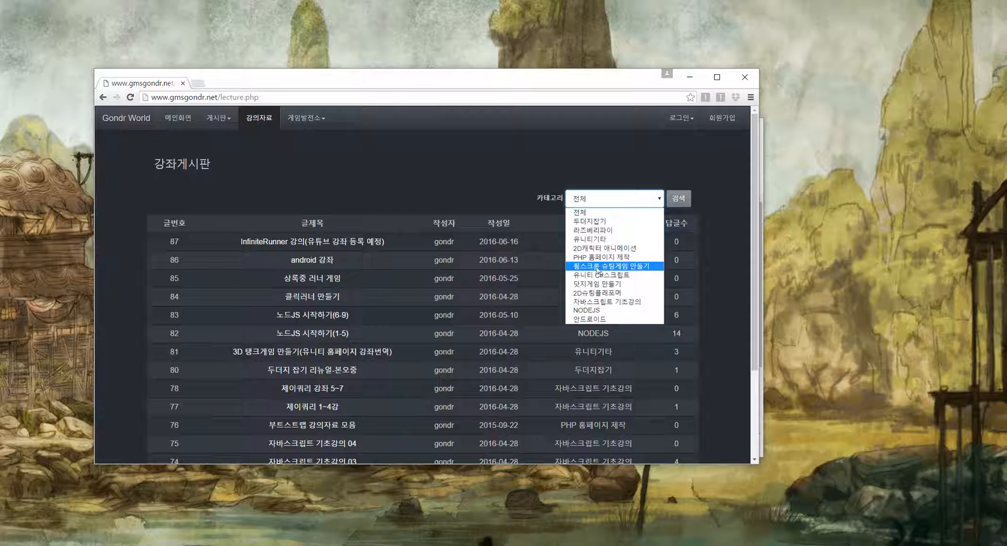
{"action": "left_click", "coordinate": [606, 240]}
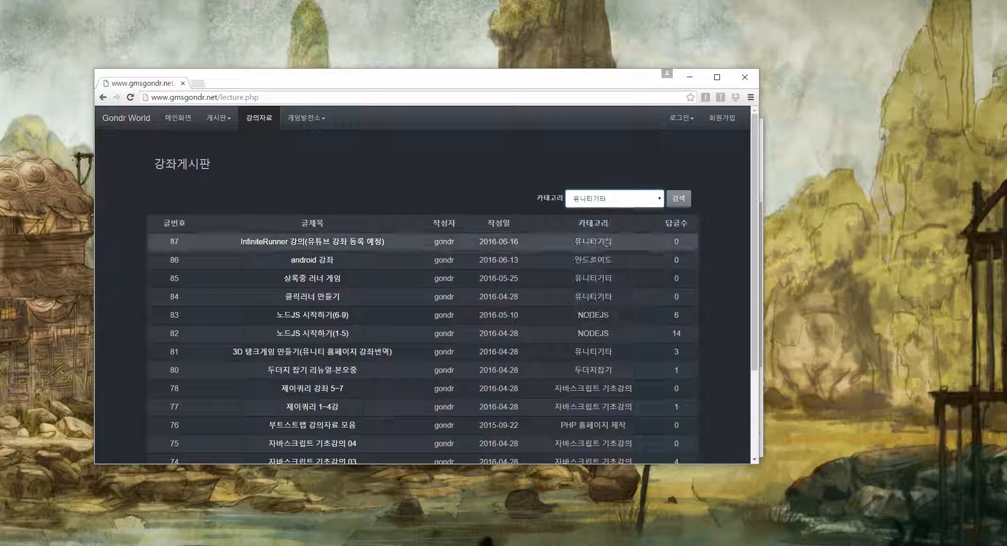
{"action": "left_click", "coordinate": [682, 203]}
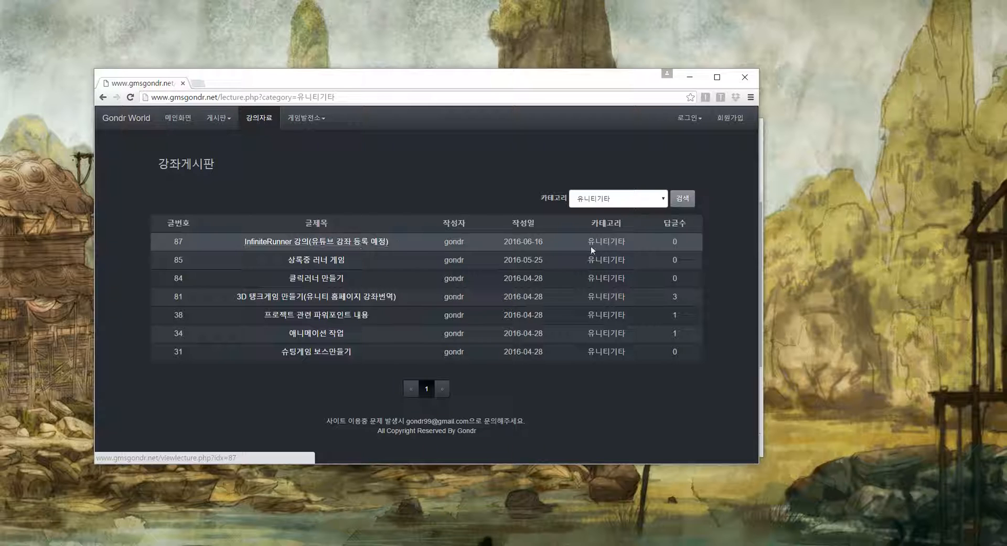
- Open the InfiniteRunner post and its linked document for lecture 1, 시작하기
{"action": "left_click", "coordinate": [348, 244]}
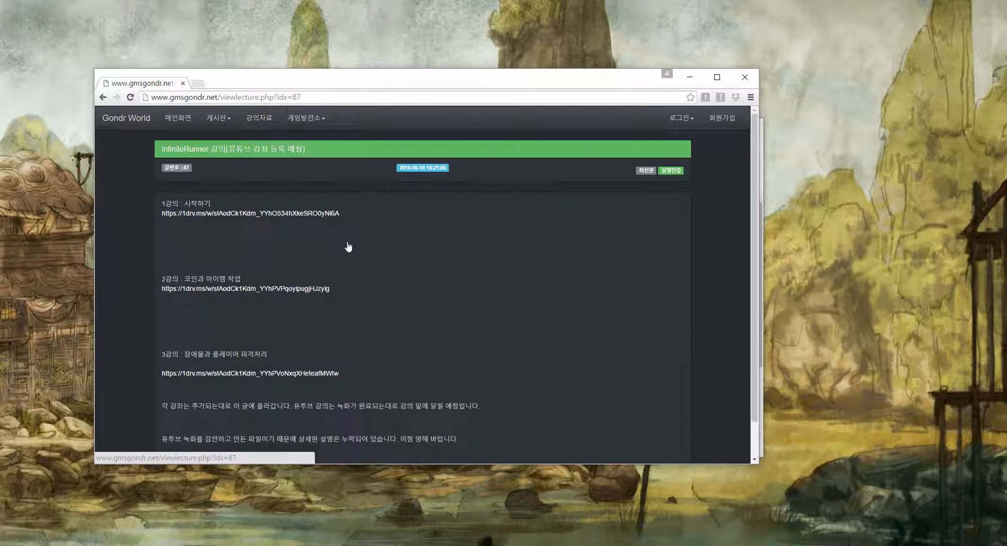
{"action": "left_click", "coordinate": [274, 215]}
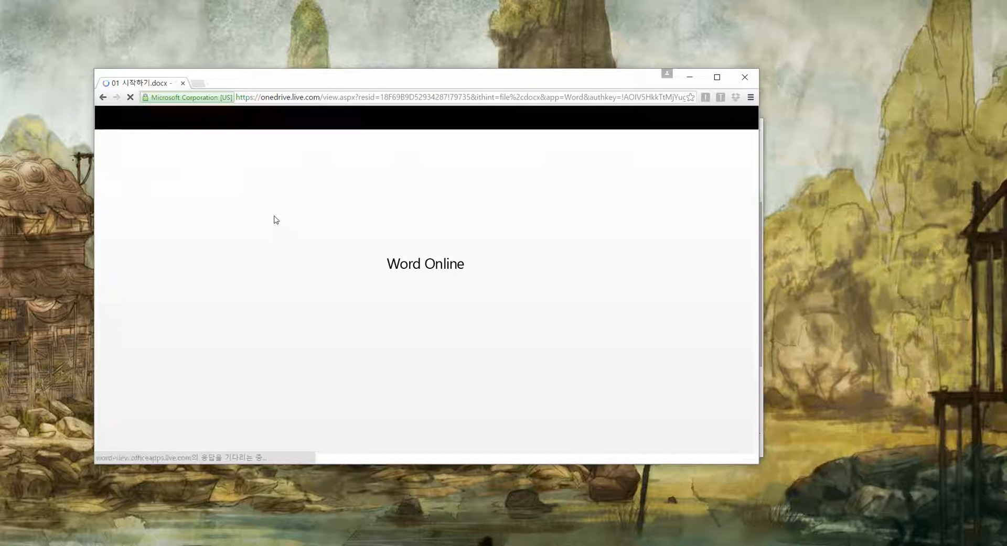
- Browse the OneDrive Documents folder in File Explorer and open the 01 시작하기 document in Word
{"action": "key", "text": "super+e"}
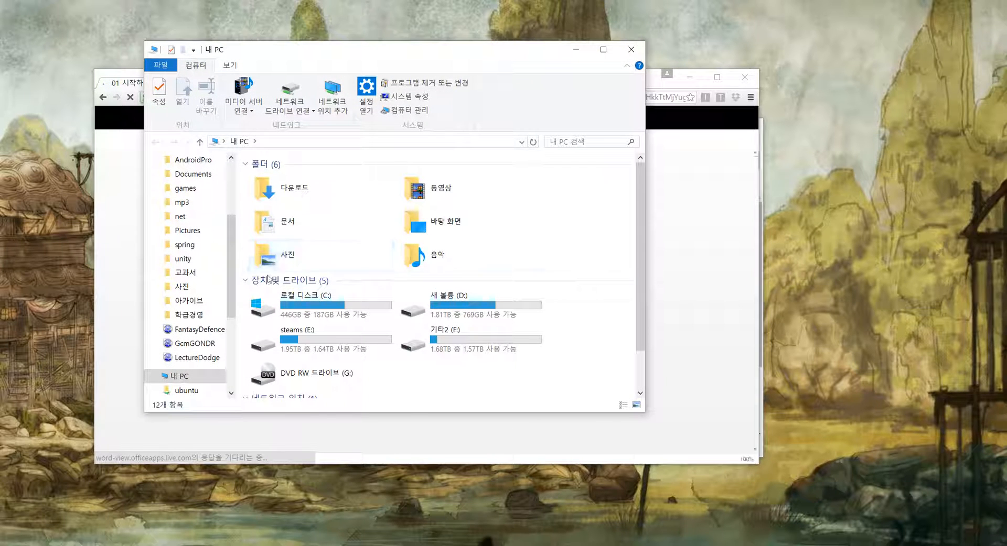
{"action": "left_click", "coordinate": [220, 177]}
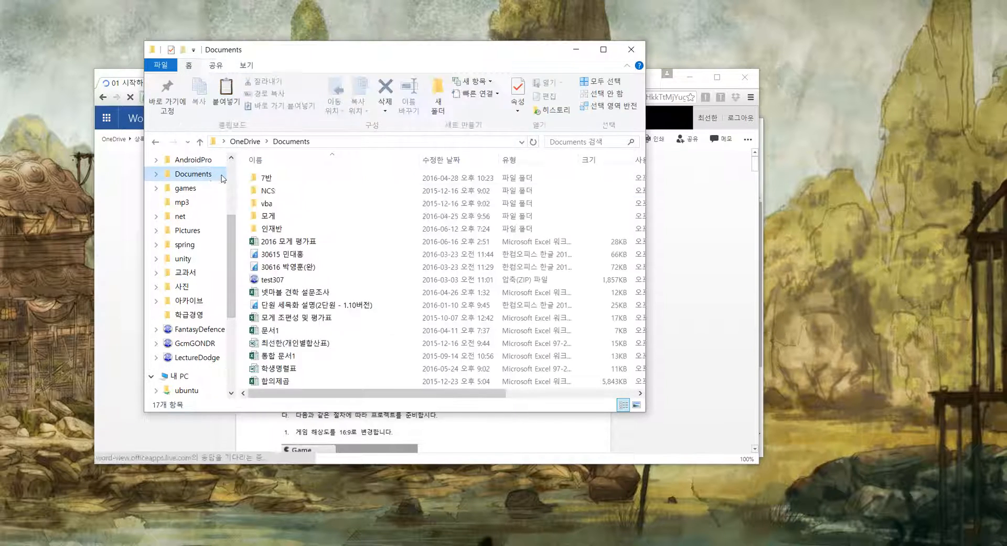
{"action": "left_click", "coordinate": [278, 229]}
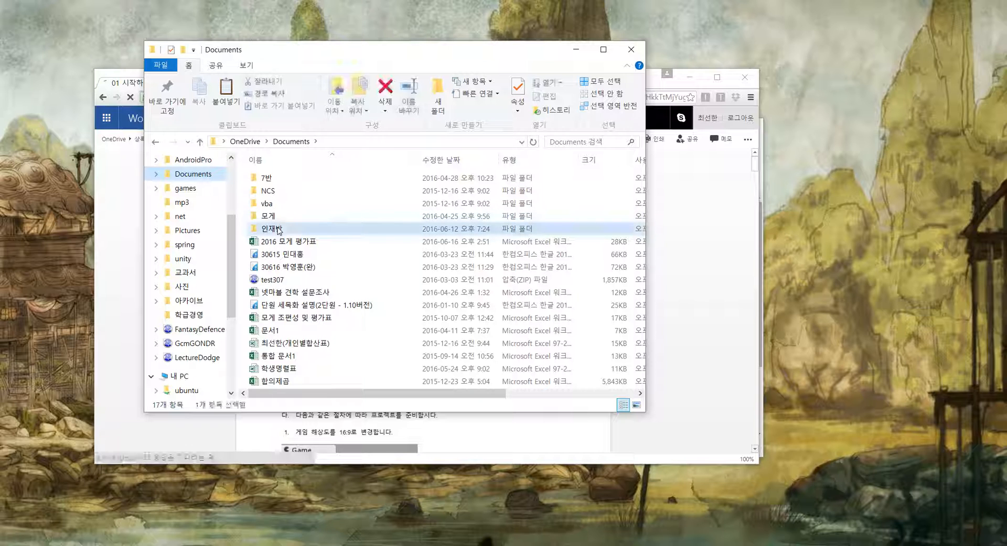
{"action": "double_click", "coordinate": [278, 229]}
{"action": "left_click_drag", "start_coordinate": [415, 53], "coordinate": [0, 108]}
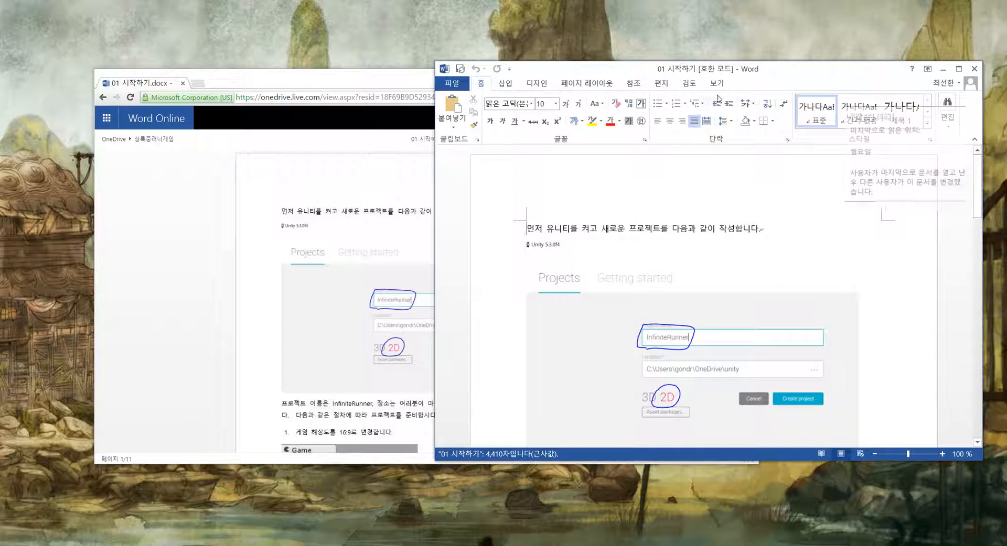
- Close the online copy of the document and move the Word window away to uncover the Unity project launcher
{"action": "left_click", "coordinate": [415, 83]}
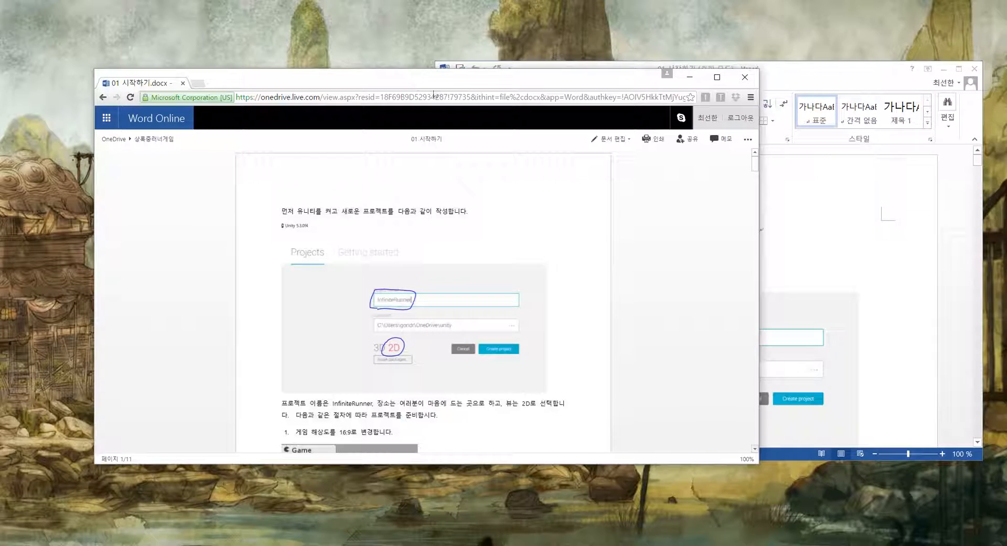
{"action": "left_click", "coordinate": [745, 77]}
{"action": "left_click_drag", "start_coordinate": [771, 74], "coordinate": [354, 40]}
{"action": "scroll", "coordinate": [373, 227], "scroll_direction": "down", "scroll_amount": 3}
{"action": "scroll", "coordinate": [373, 228], "scroll_direction": "up", "scroll_amount": 3}
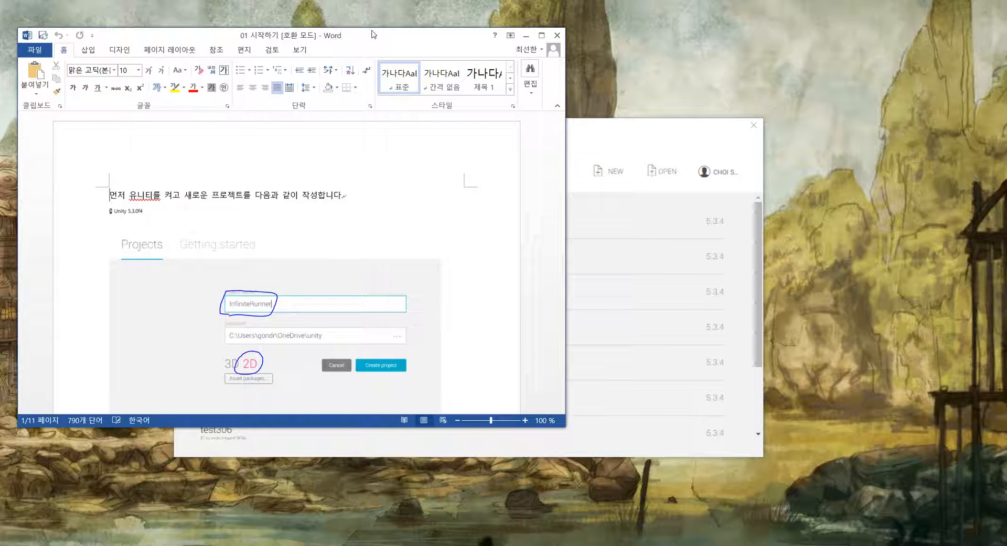
{"action": "left_click_drag", "start_coordinate": [389, 38], "coordinate": [0, 42]}
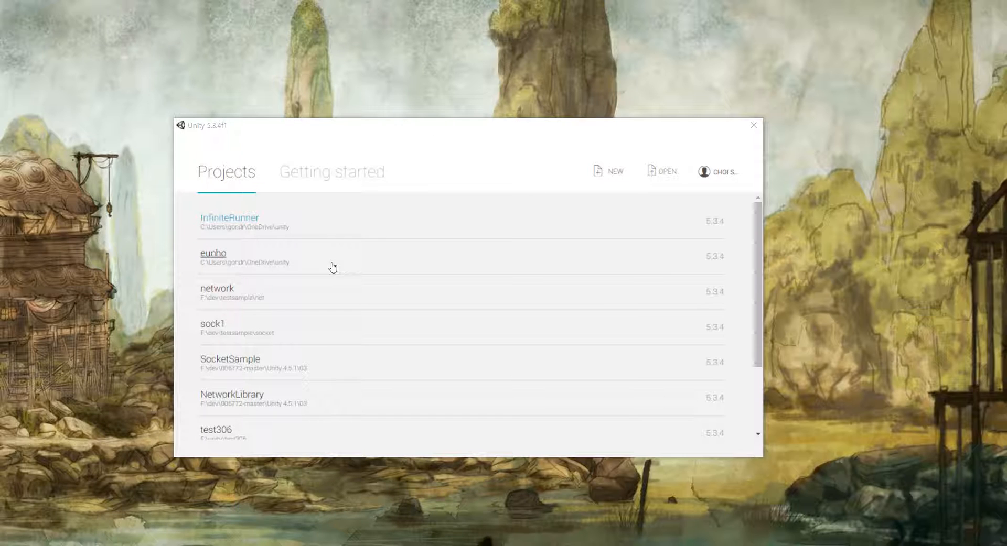
- Create a new 2D Unity project named IRLecture in the default location
{"action": "left_click", "coordinate": [603, 175]}
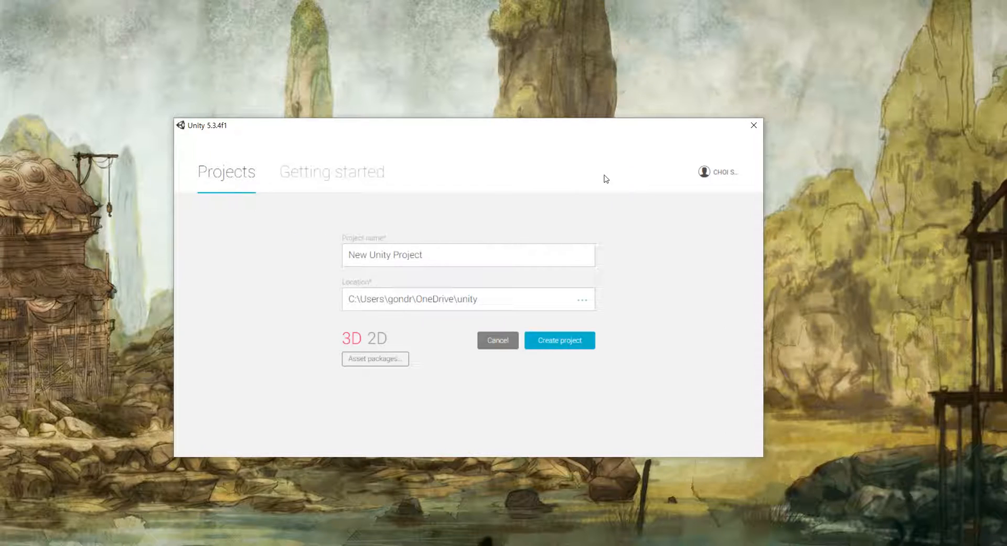
{"action": "left_click", "coordinate": [504, 295]}
{"action": "left_click_drag", "start_coordinate": [504, 295], "coordinate": [339, 296]}
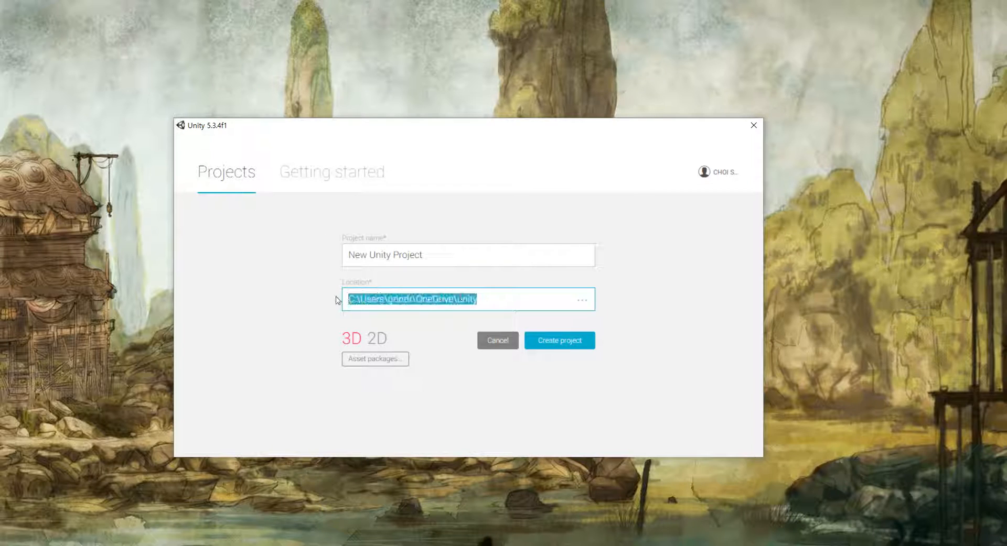
{"action": "left_click", "coordinate": [444, 257]}
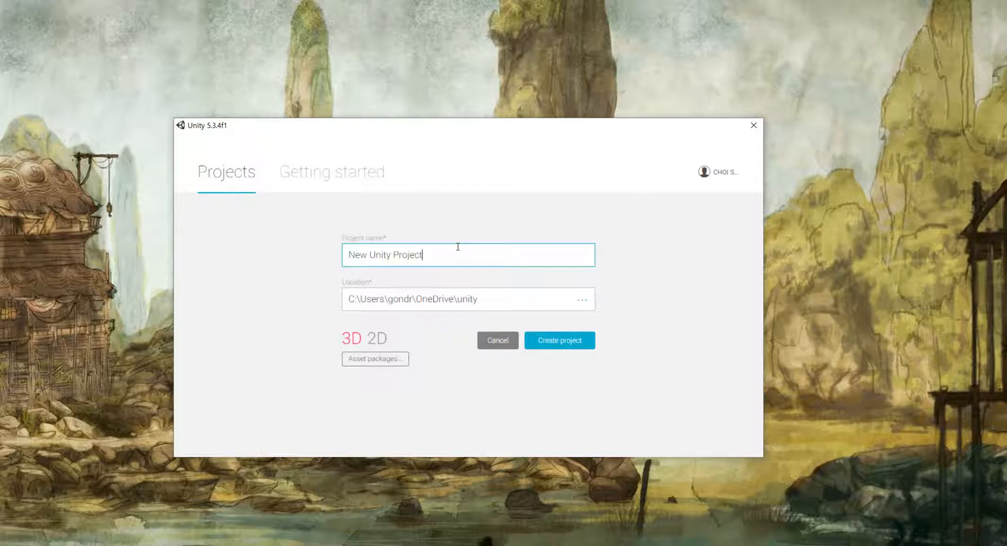
{"action": "left_click_drag", "start_coordinate": [457, 251], "coordinate": [284, 257]}
{"action": "key", "text": "BackSpace"}
{"action": "type", "text": "IRLecture"}
{"action": "key", "text": "shift+End"}
{"action": "key", "text": "End"}
{"action": "left_click", "coordinate": [376, 339]}
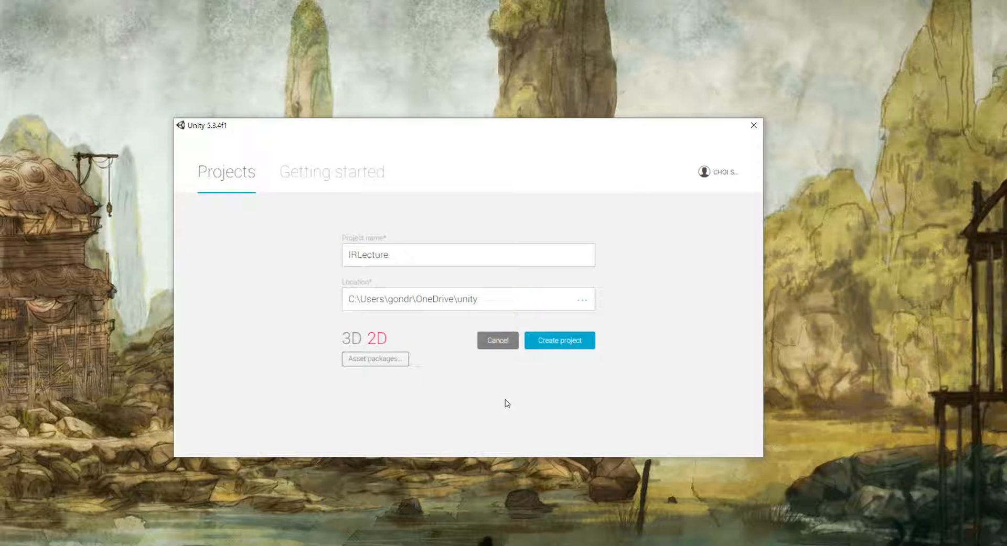
{"action": "left_click", "coordinate": [568, 347]}
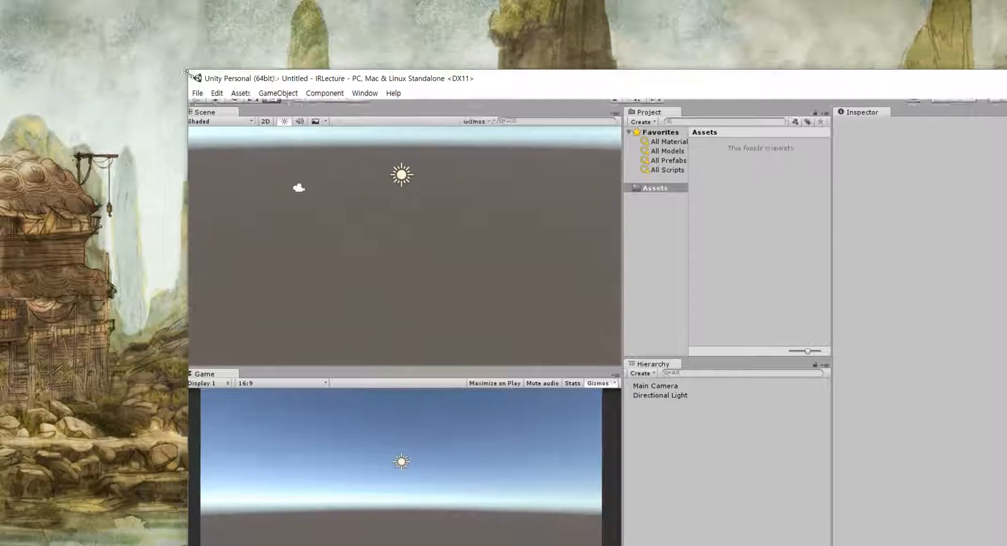
- Reposition the Unity editor window and enlarge it to fill the screen
{"action": "left_click_drag", "start_coordinate": [478, 88], "coordinate": [290, 11]}
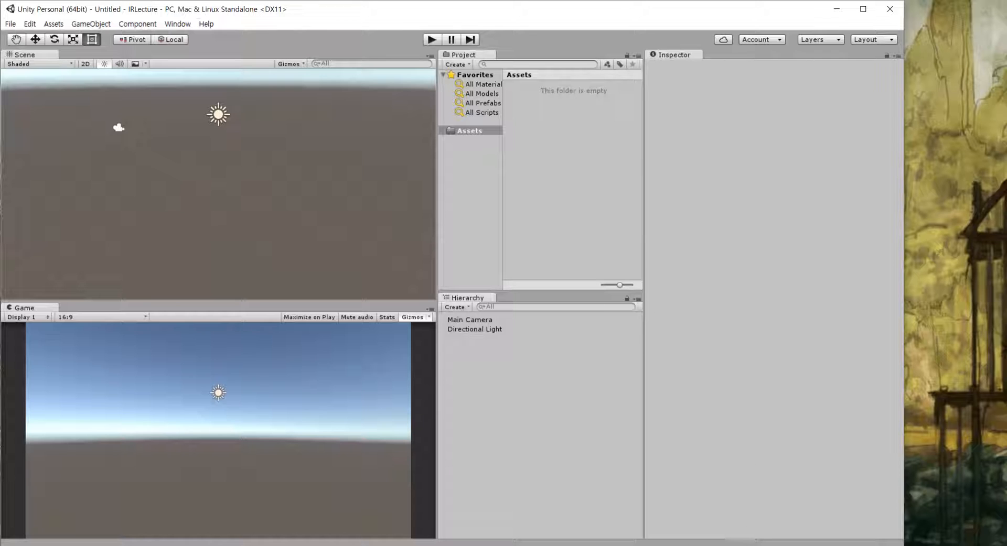
{"action": "left_click_drag", "start_coordinate": [903, 545], "coordinate": [1001, 543]}
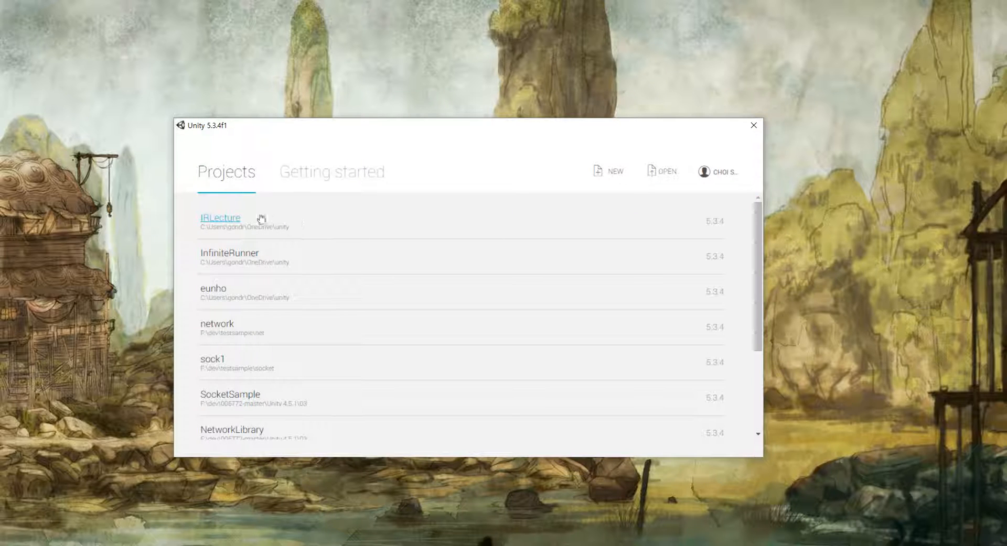
- Create another new 2D project named IRLecture2 in the default location
{"action": "left_click", "coordinate": [601, 172]}
{"action": "left_click", "coordinate": [431, 251]}
{"action": "left_click_drag", "start_coordinate": [447, 255], "coordinate": [300, 257]}
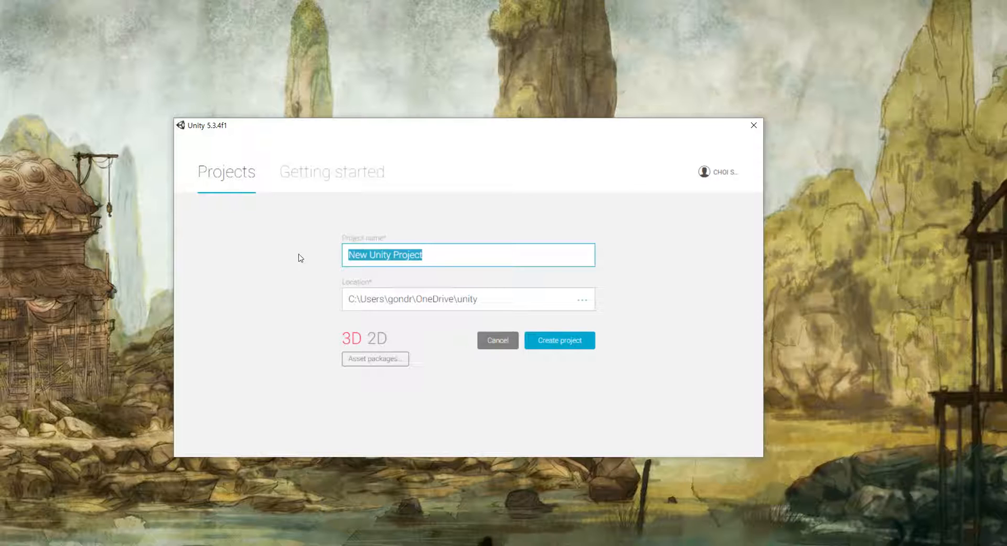
{"action": "type", "text": "IRLecture2"}
{"action": "left_click", "coordinate": [376, 339]}
{"action": "left_click", "coordinate": [567, 341]}
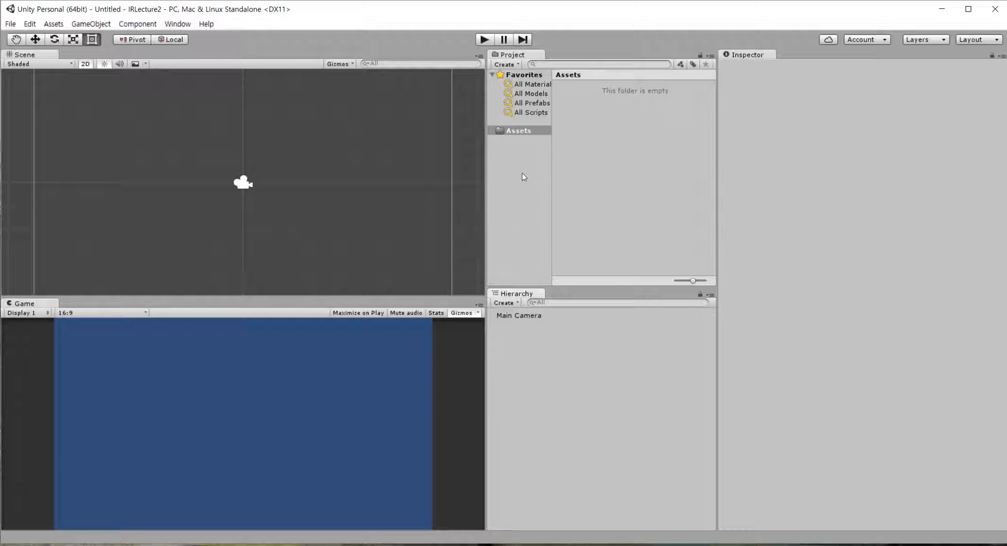
- Create a folder named Animations inside the project's Assets folder
{"action": "right_click", "coordinate": [518, 131]}
{"action": "mouse_move", "coordinate": [524, 140]}
{"action": "left_click", "coordinate": [681, 144]}
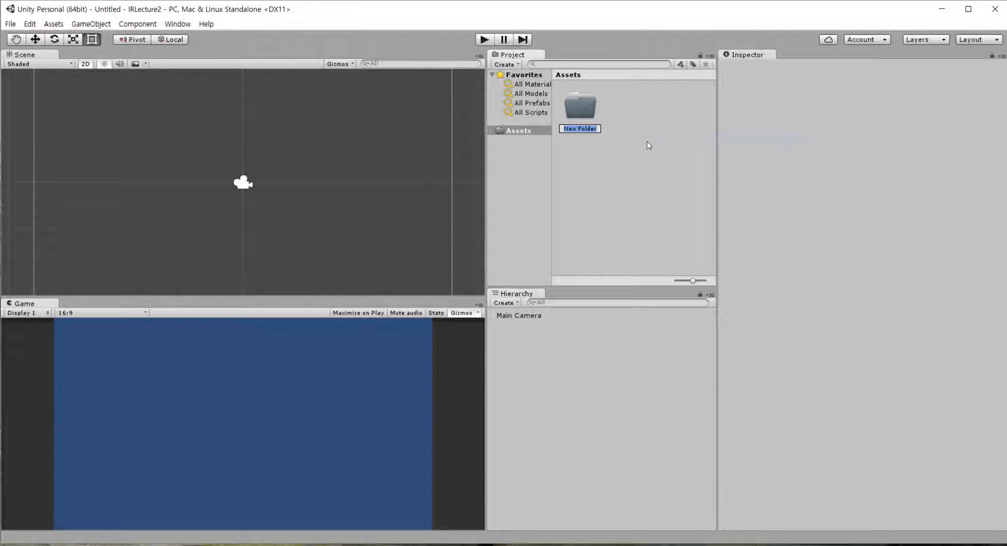
{"action": "key", "text": "BackSpace"}
{"action": "type", "text": "Animations"}
{"action": "key", "text": "Return"}
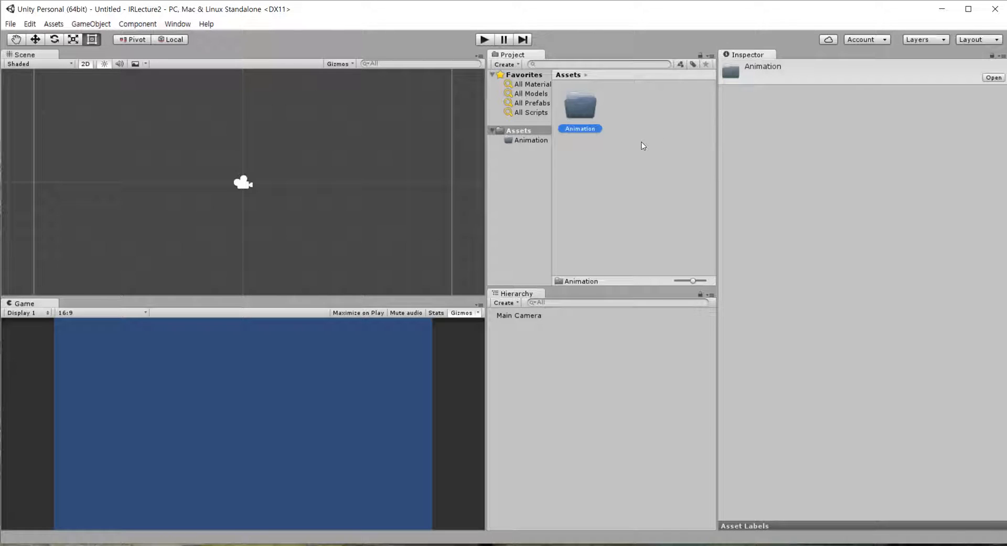
- Add a Prefabs folder to Assets
{"action": "left_click", "coordinate": [643, 145]}
{"action": "right_click", "coordinate": [643, 146]}
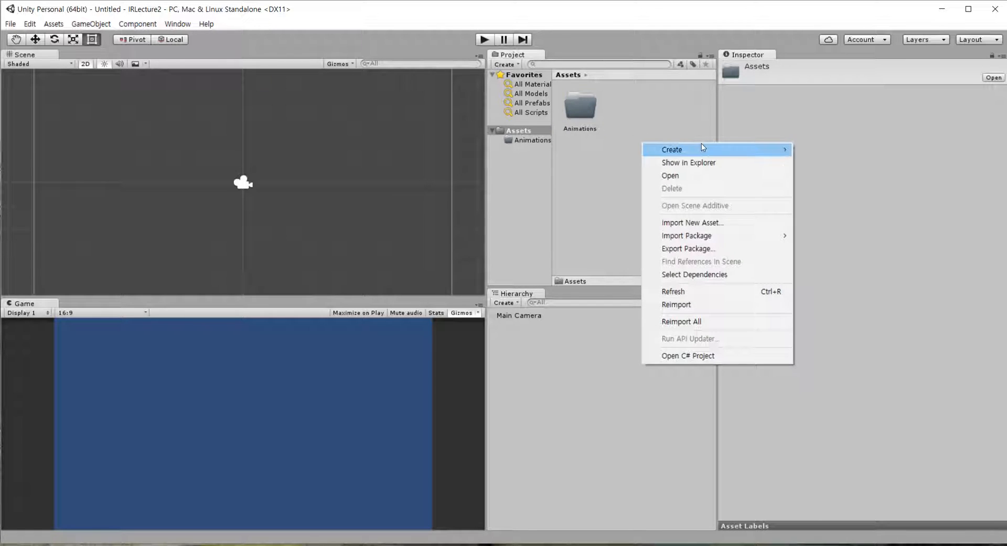
{"action": "mouse_move", "coordinate": [701, 143]}
{"action": "left_click", "coordinate": [819, 151]}
{"action": "key", "text": "BackSpace"}
{"action": "type", "text": "Prefabs"}
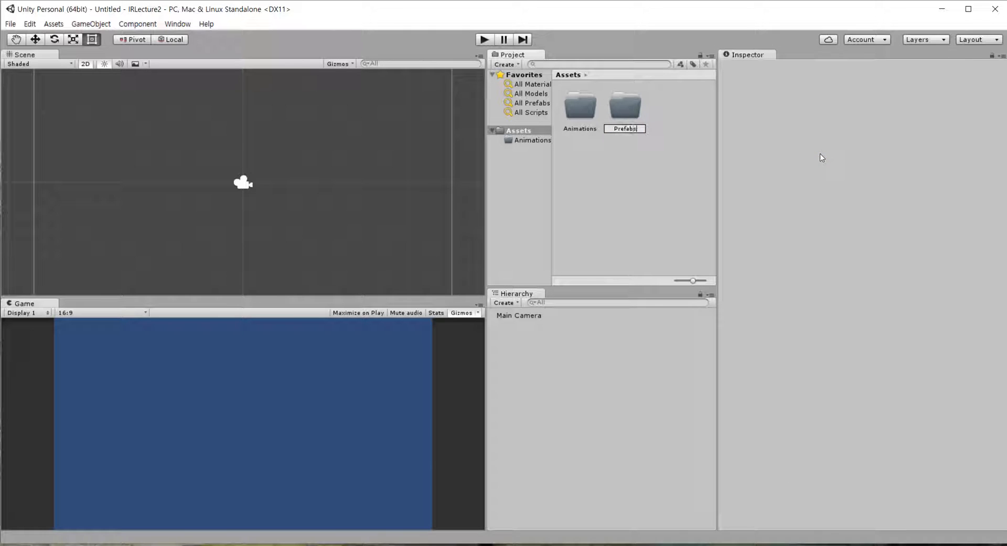
{"action": "key", "text": "Return"}
- Add a Scripts folder to Assets
{"action": "right_click", "coordinate": [638, 207]}
{"action": "mouse_move", "coordinate": [682, 212]}
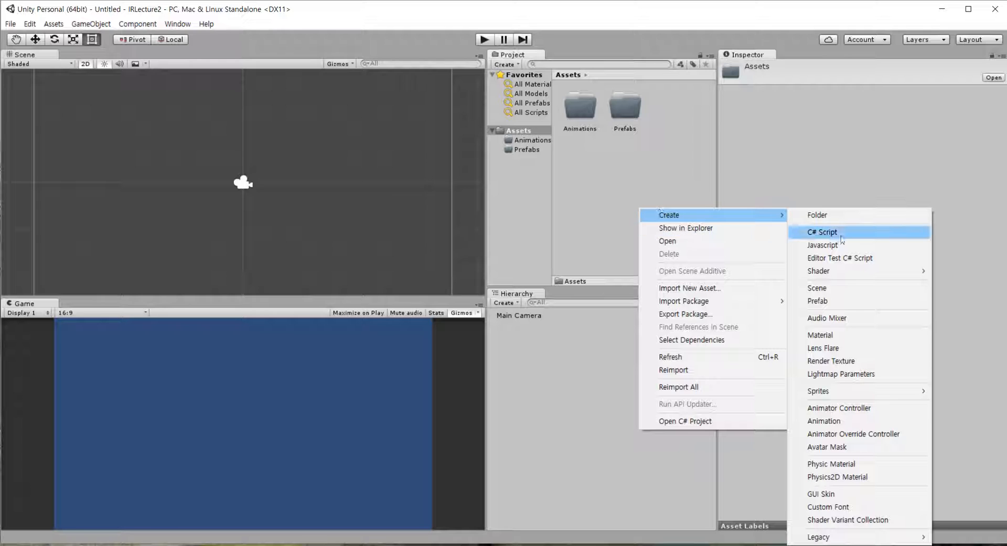
{"action": "left_click", "coordinate": [817, 215]}
{"action": "type", "text": "Scripts"}
{"action": "key", "text": "Return"}
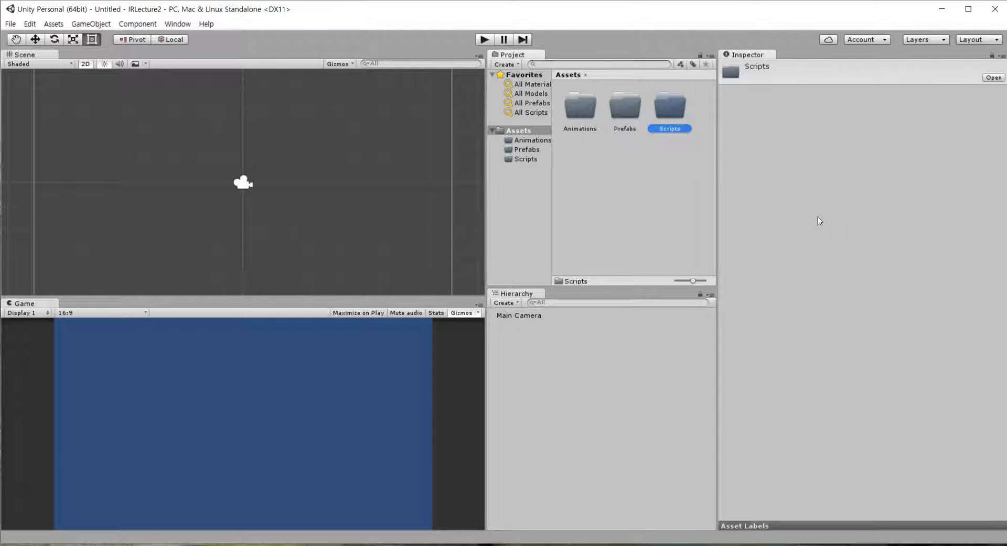
- Add a Sounds folder to Assets
{"action": "right_click", "coordinate": [656, 181]}
{"action": "mouse_move", "coordinate": [696, 187]}
{"action": "left_click", "coordinate": [824, 185]}
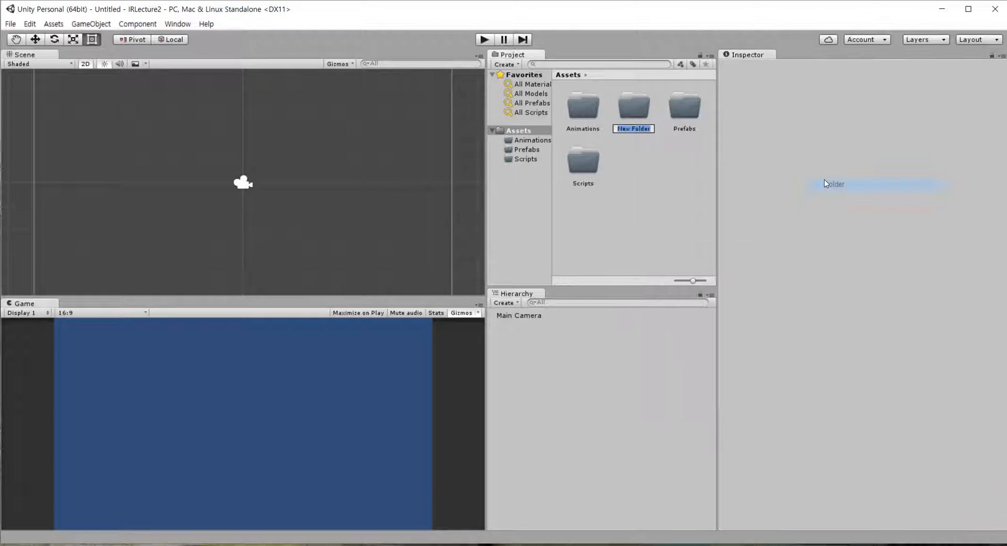
{"action": "type", "text": "Soyu"}
{"action": "type", "text": "ds"}
{"action": "key", "text": "Return"}
- Add a Sprites folder to Assets
{"action": "right_click", "coordinate": [629, 215]}
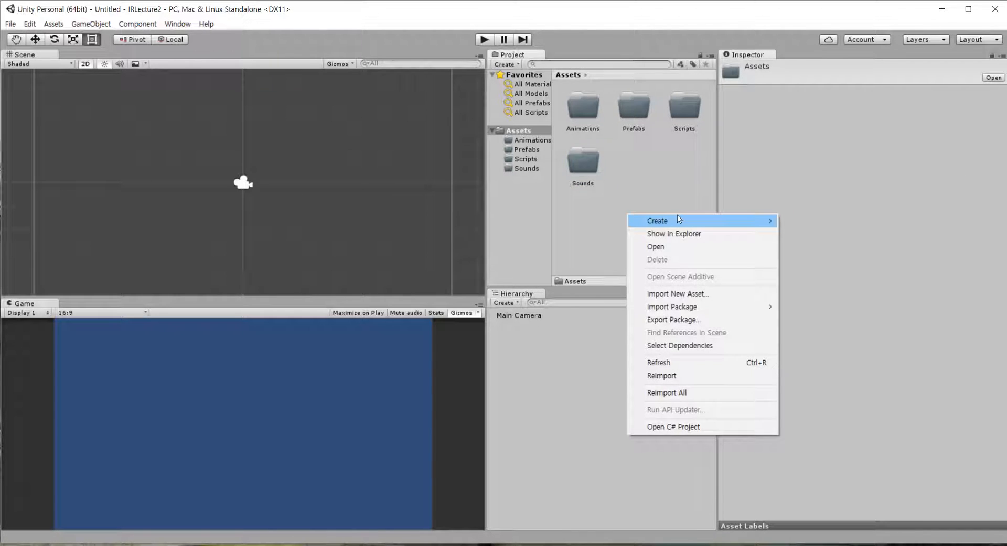
{"action": "mouse_move", "coordinate": [675, 220]}
{"action": "left_click", "coordinate": [798, 219]}
{"action": "type", "text": "Sprites"}
{"action": "key", "text": "Return"}
- Add a Scenes folder to Assets
{"action": "right_click", "coordinate": [619, 223]}
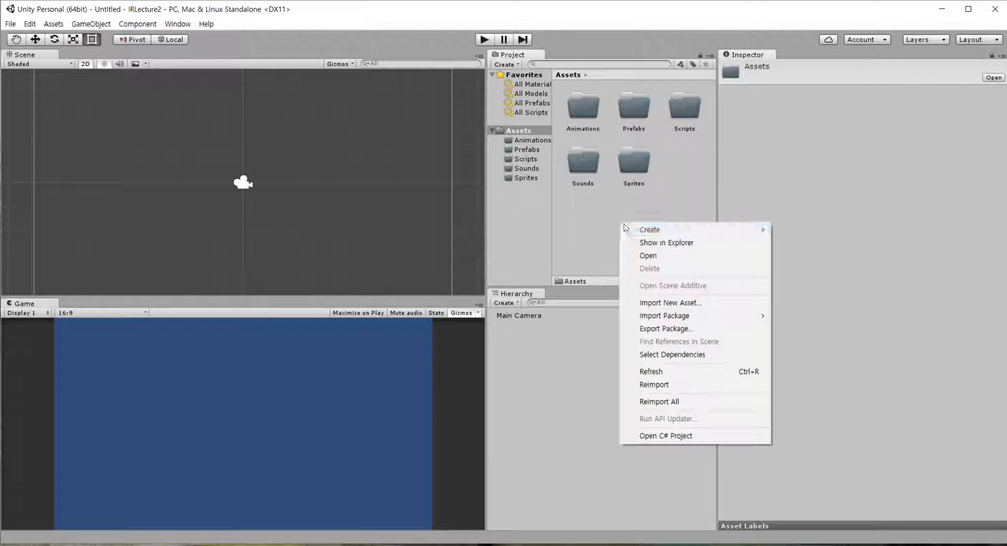
{"action": "mouse_move", "coordinate": [685, 231]}
{"action": "left_click", "coordinate": [821, 228]}
{"action": "type", "text": "Sce"}
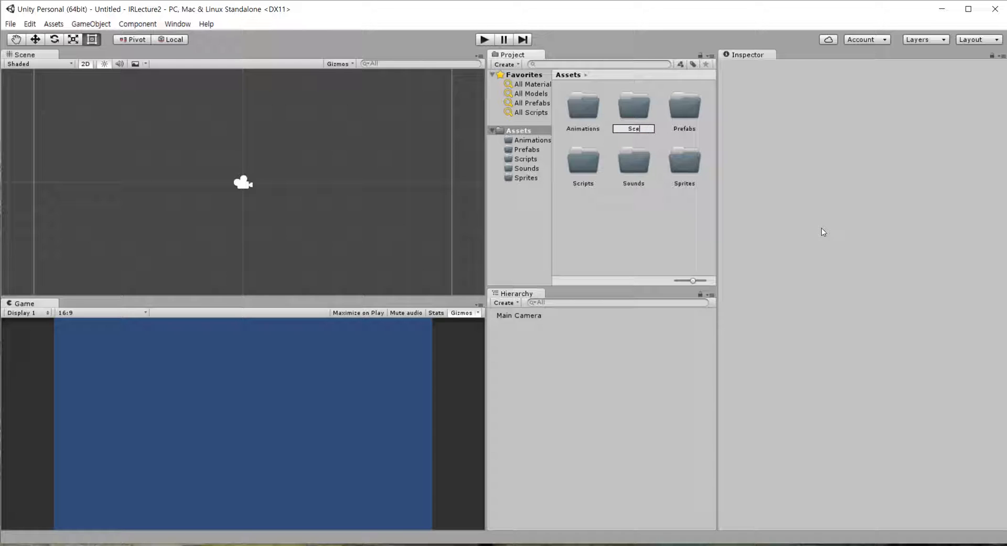
{"action": "type", "text": "nes"}
{"action": "key", "text": "Return"}
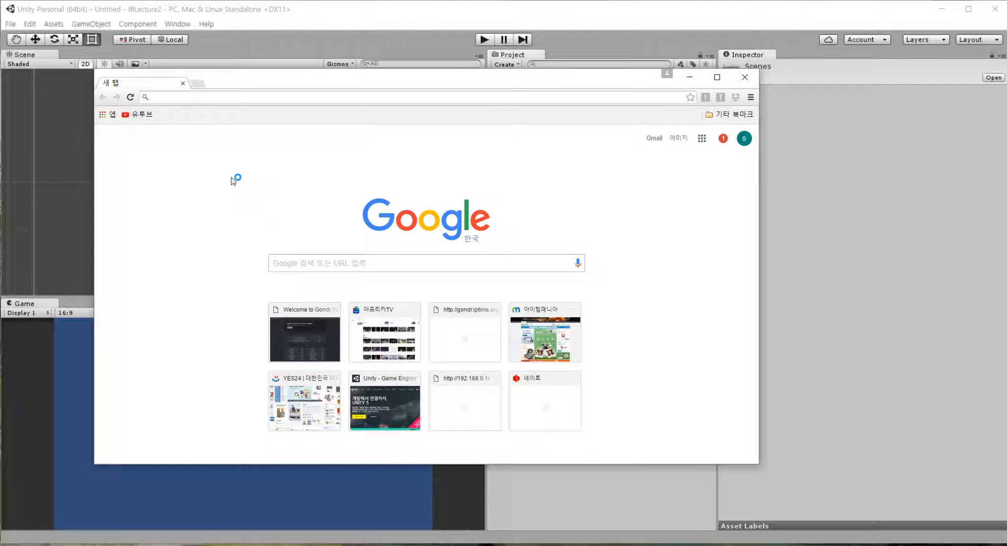
- Open the page gondr.iptime.org/~gondr/data in the web browser
{"action": "type", "text": "gondr.ipt"}
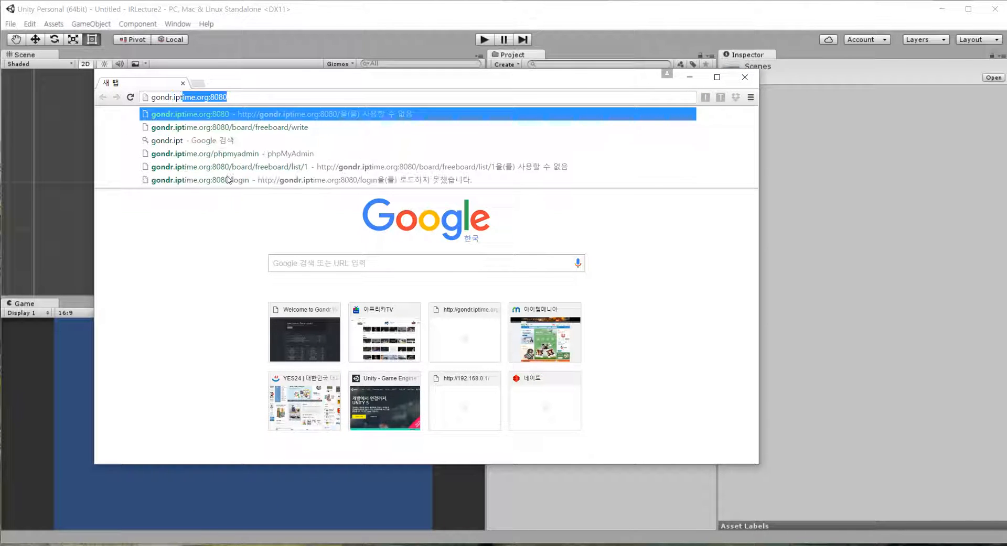
{"action": "type", "text": "ime.org/"}
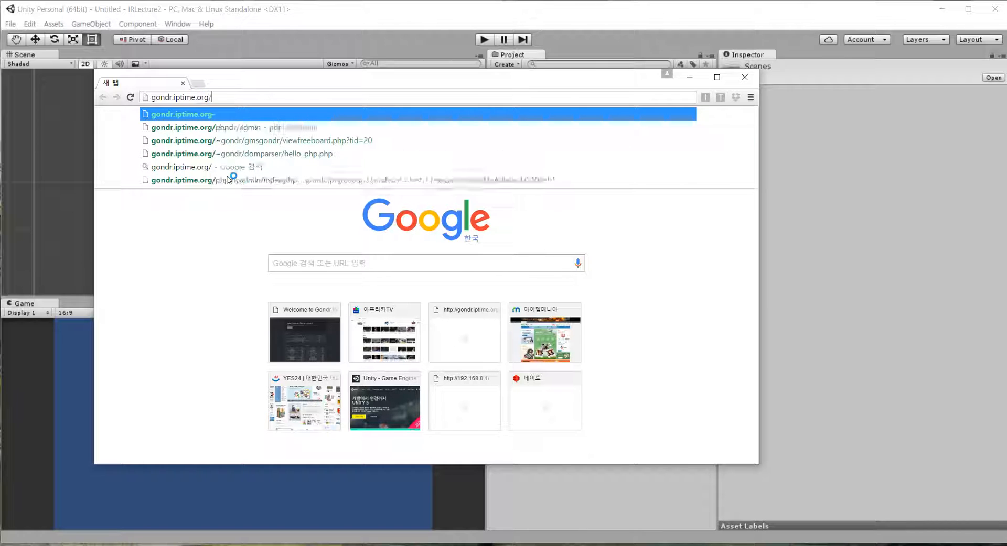
{"action": "type", "text": "~gondr/data"}
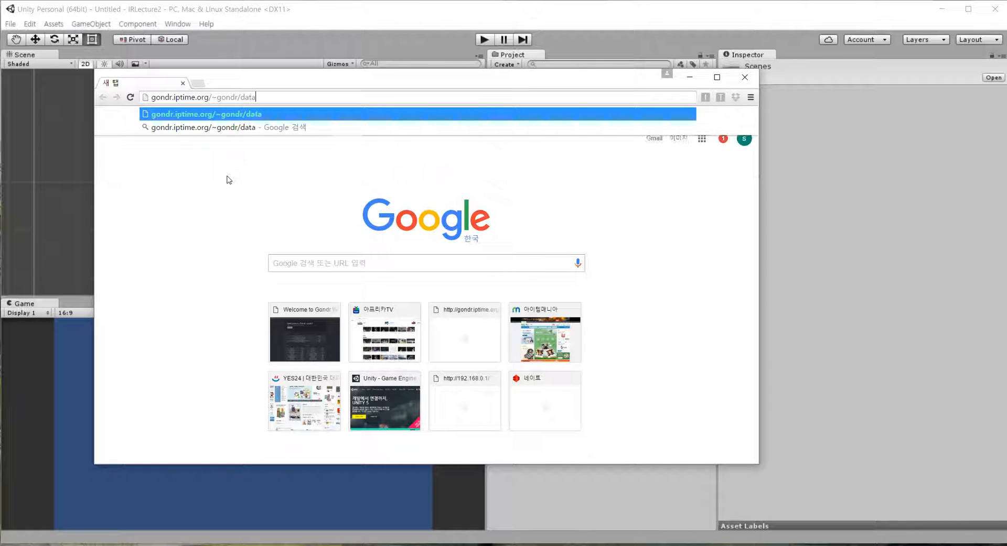
{"action": "key", "text": "Return"}
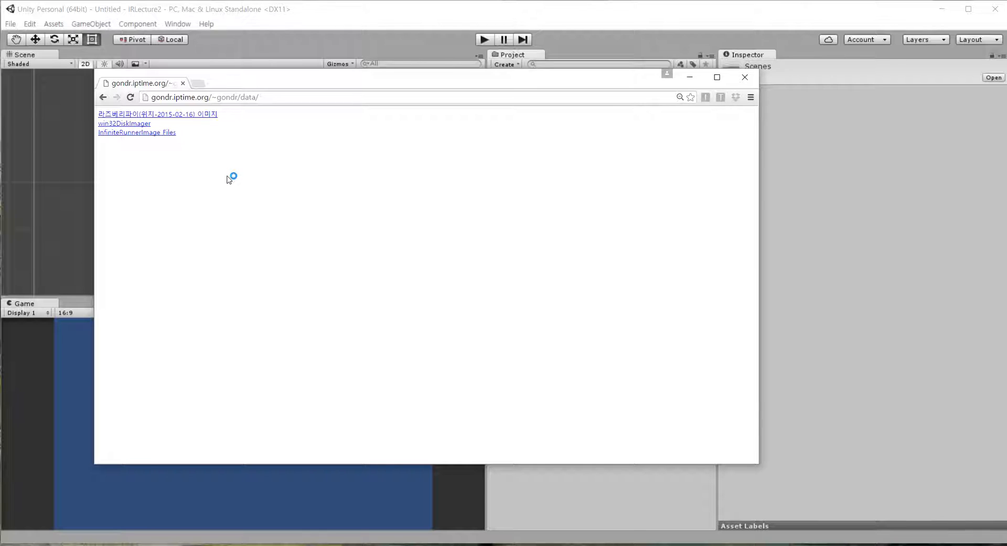
- Download the InfiniteRunnerImage Files archive (irunner.zip) and show its download folder
{"action": "scroll", "coordinate": [230, 180], "scroll_direction": "up", "scroll_amount": 5, "text": "ctrl"}
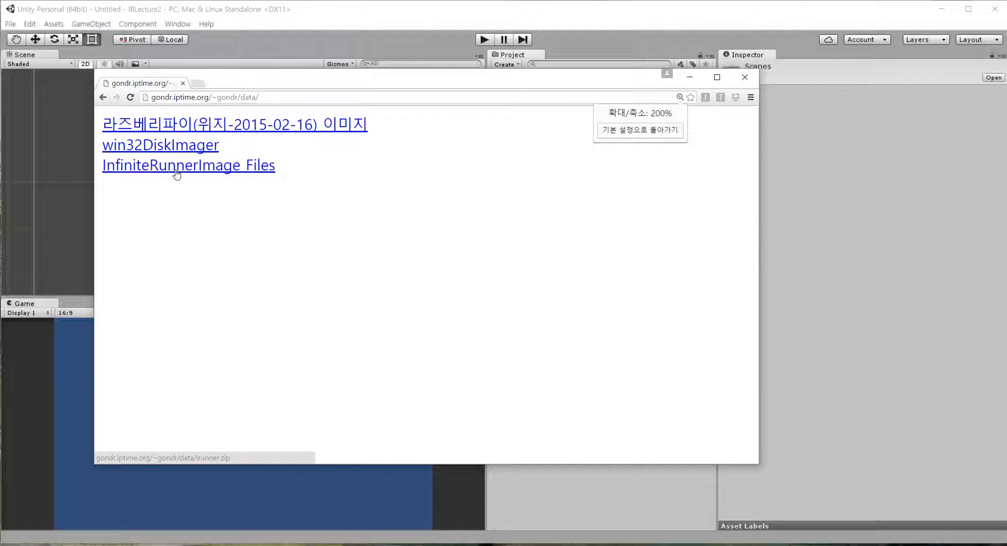
{"action": "left_click", "coordinate": [209, 170]}
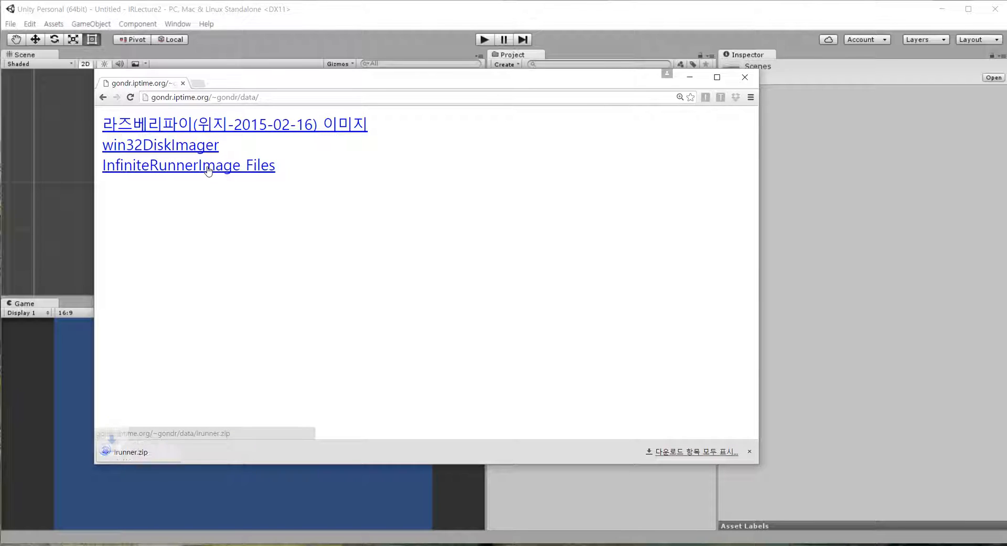
{"action": "left_click", "coordinate": [192, 458]}
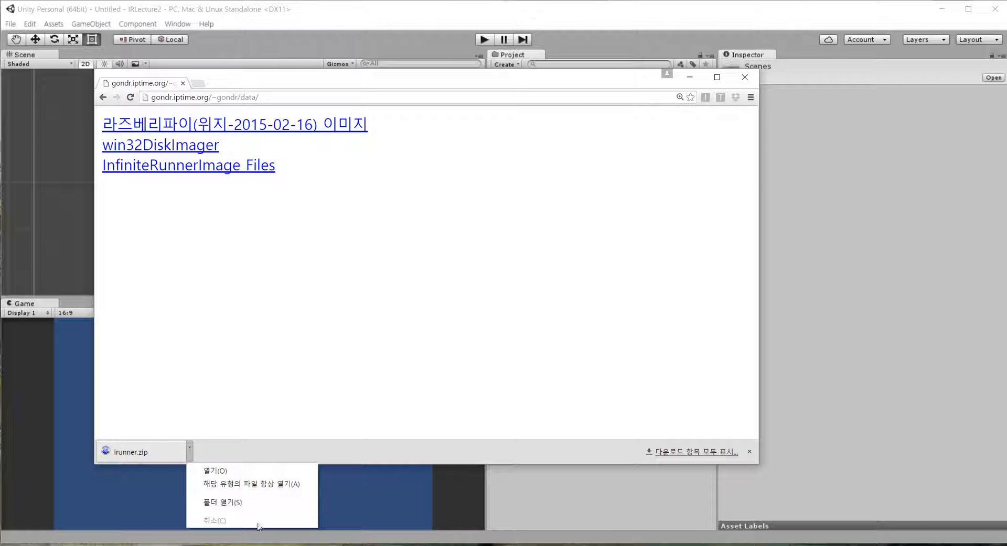
{"action": "left_click", "coordinate": [259, 505]}
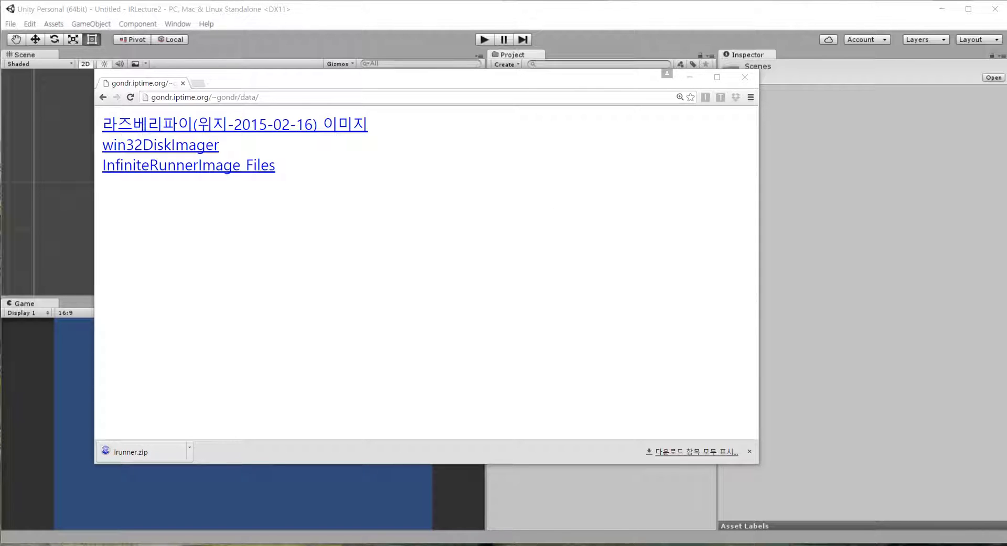
- Import all files from the extracted irunner folder into the Unity project's Sprites folder
{"action": "left_click_drag", "start_coordinate": [0, 27], "coordinate": [471, 132]}
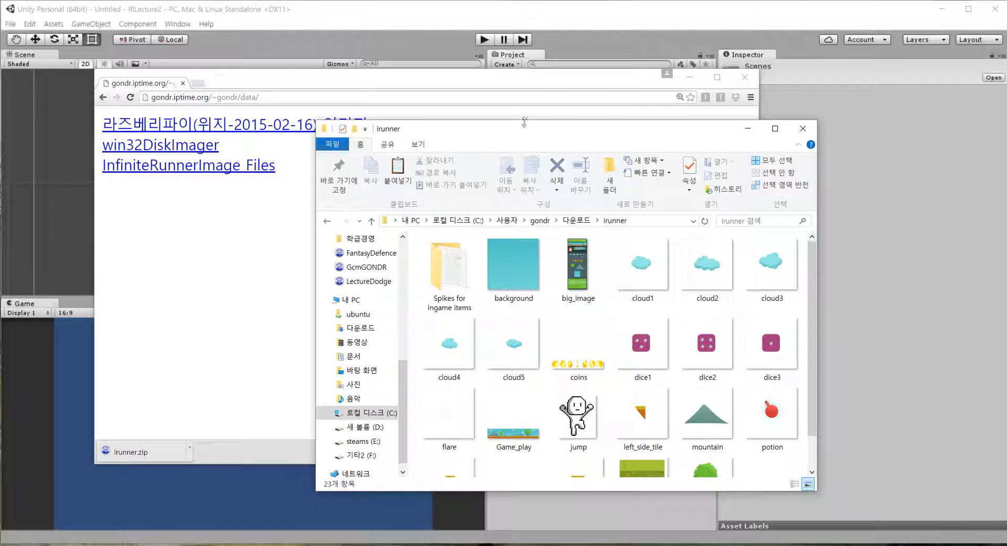
{"action": "left_click", "coordinate": [690, 77]}
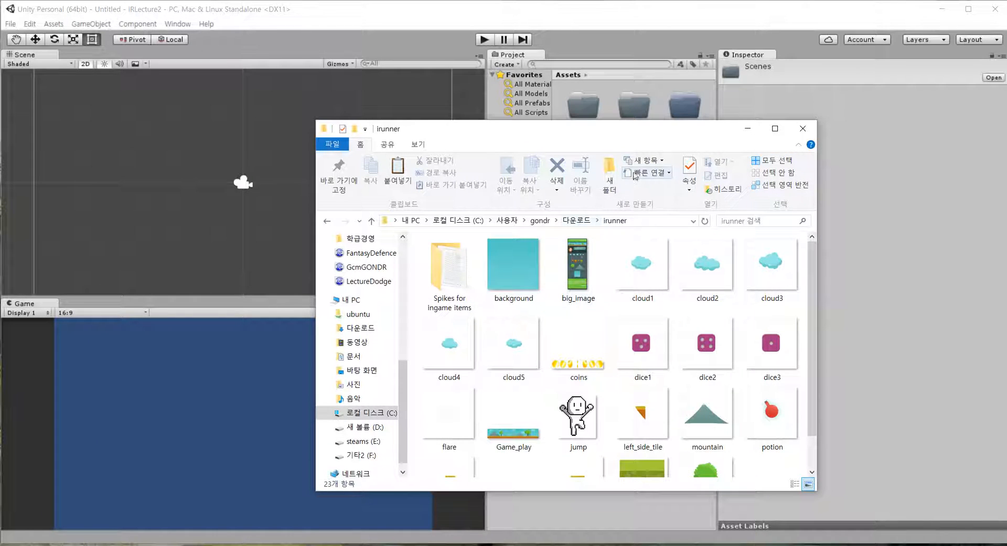
{"action": "left_click_drag", "start_coordinate": [636, 128], "coordinate": [382, 45]}
{"action": "left_click", "coordinate": [324, 207]}
{"action": "key", "text": "ctrl+a"}
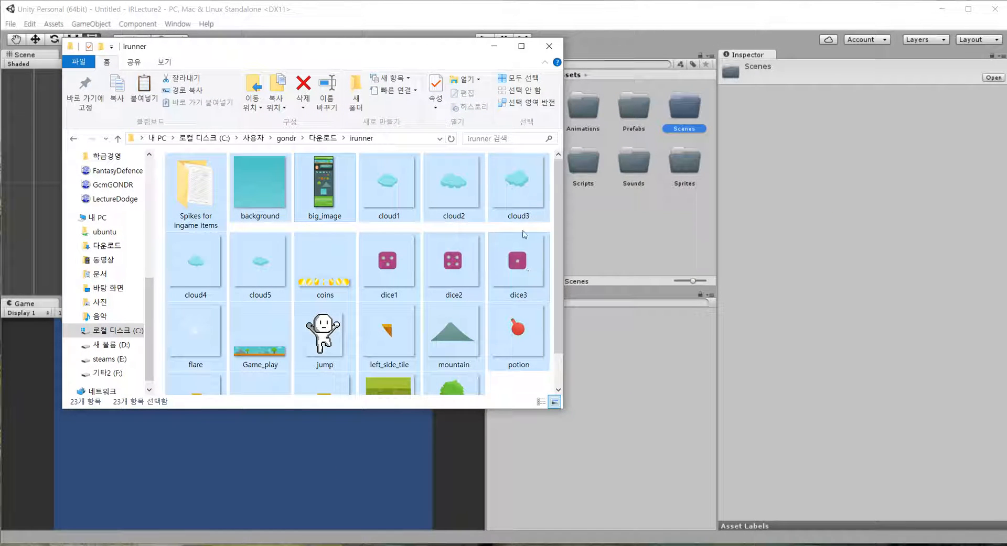
{"action": "left_click_drag", "start_coordinate": [522, 186], "coordinate": [693, 174]}
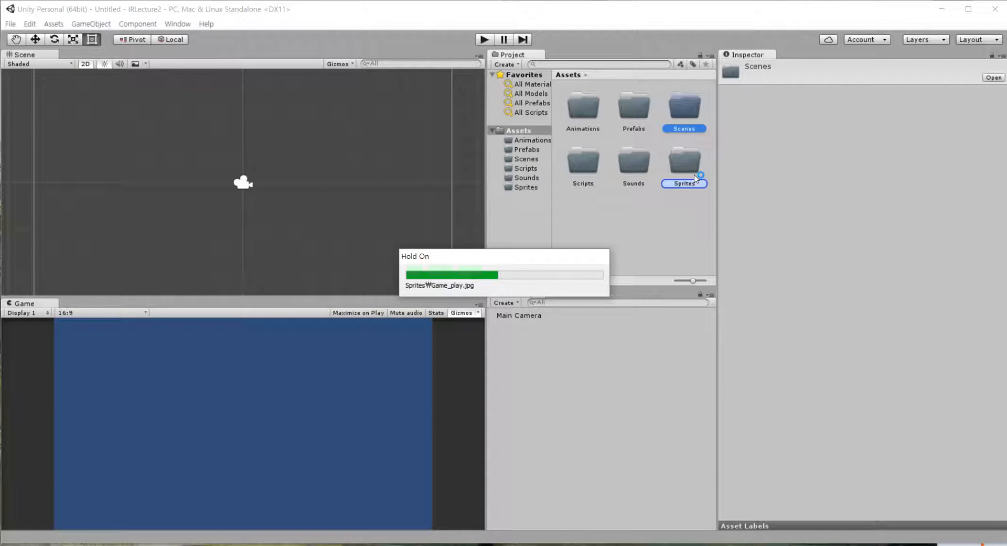
- Examine the image files in the irunner folder and the contents of its Spikes for ingame items subfolder
{"action": "mouse_move", "coordinate": [607, 545]}
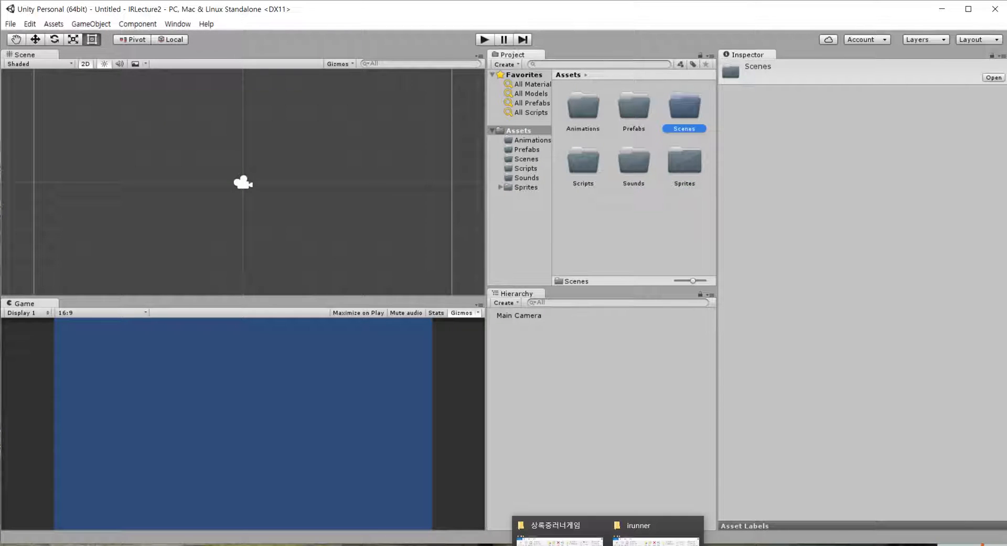
{"action": "left_click", "coordinate": [656, 540]}
{"action": "left_click", "coordinate": [516, 221]}
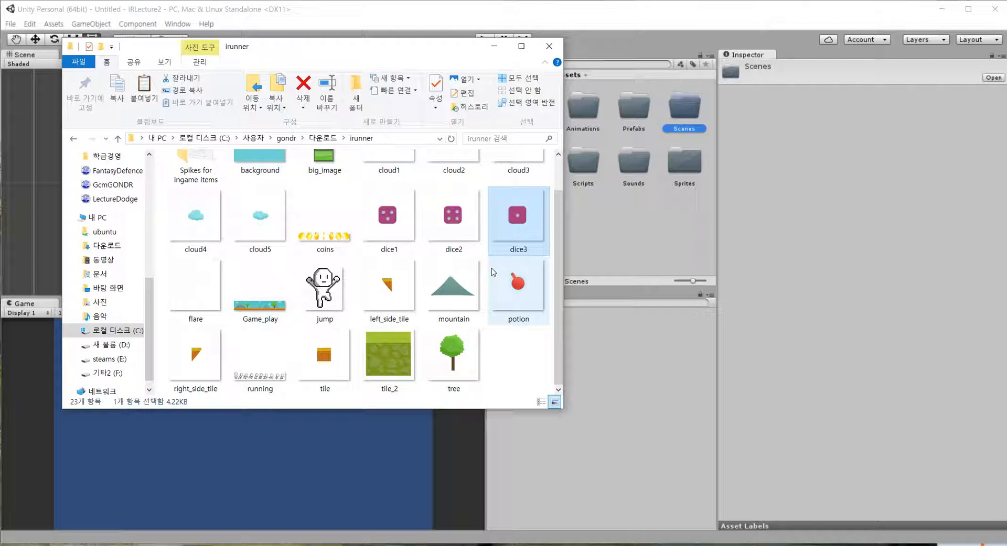
{"action": "scroll", "coordinate": [191, 210], "scroll_direction": "up", "scroll_amount": 1}
{"action": "left_click", "coordinate": [189, 210]}
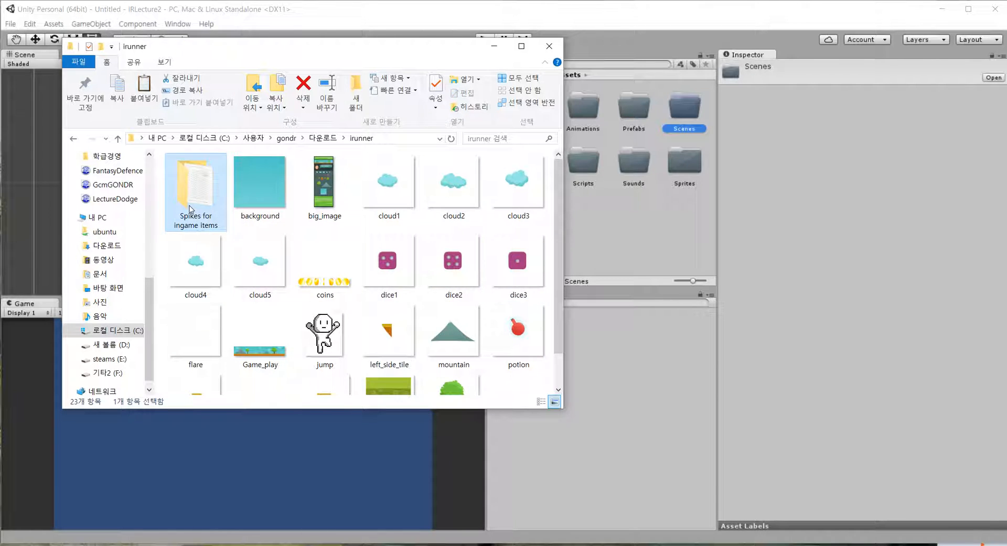
{"action": "double_click", "coordinate": [190, 210]}
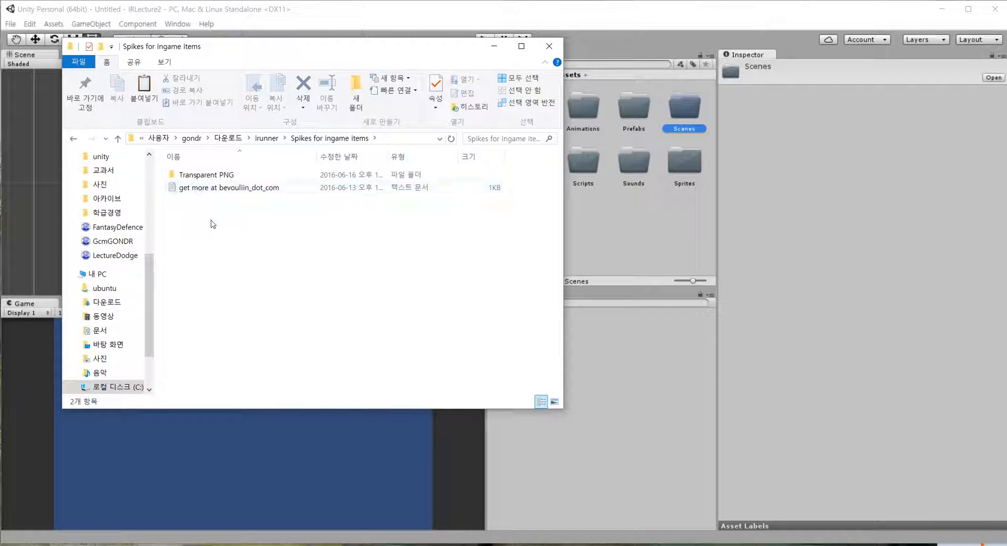
{"action": "double_click", "coordinate": [215, 177]}
{"action": "key", "text": "BackSpace"}
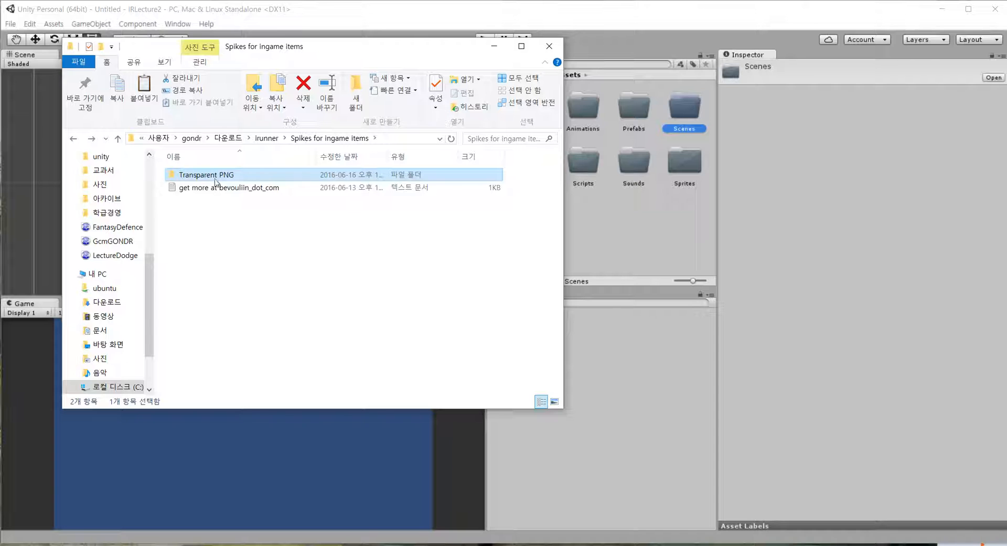
{"action": "key", "text": "BackSpace"}
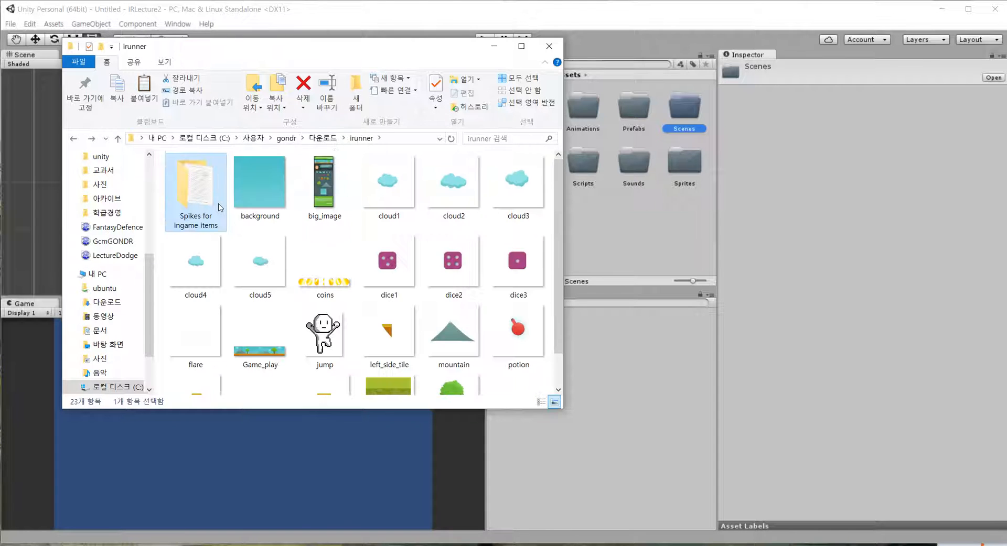
{"action": "left_click", "coordinate": [493, 46]}
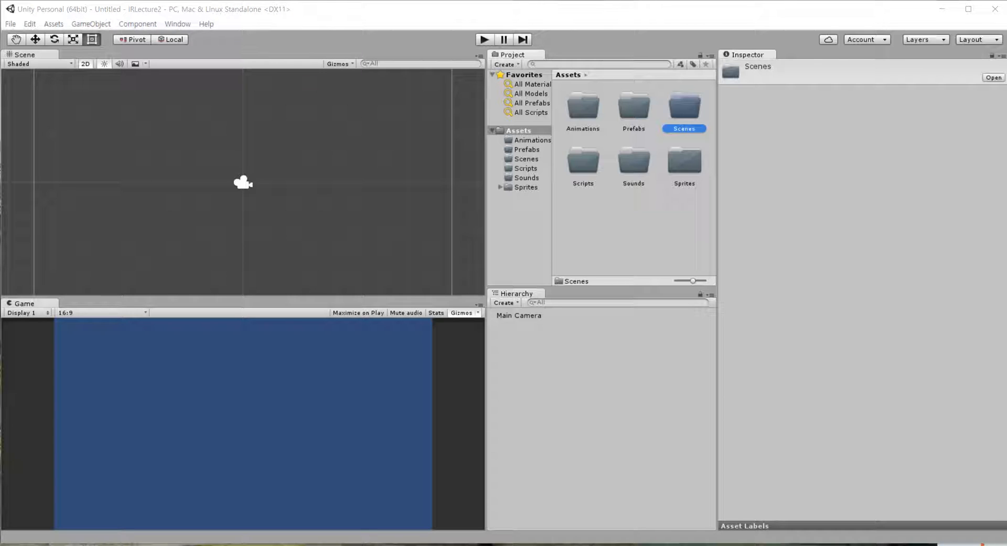
- Set the Sprite Mode of the running image in the Sprites folder to Multiple
{"action": "left_click", "coordinate": [500, 187]}
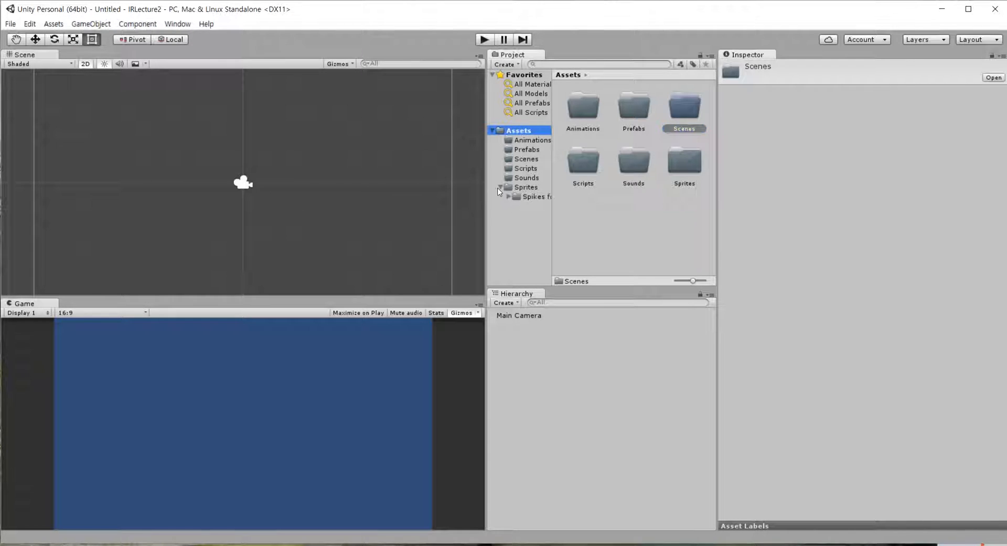
{"action": "left_click", "coordinate": [507, 187]}
{"action": "scroll", "coordinate": [673, 202], "scroll_direction": "down", "scroll_amount": 8}
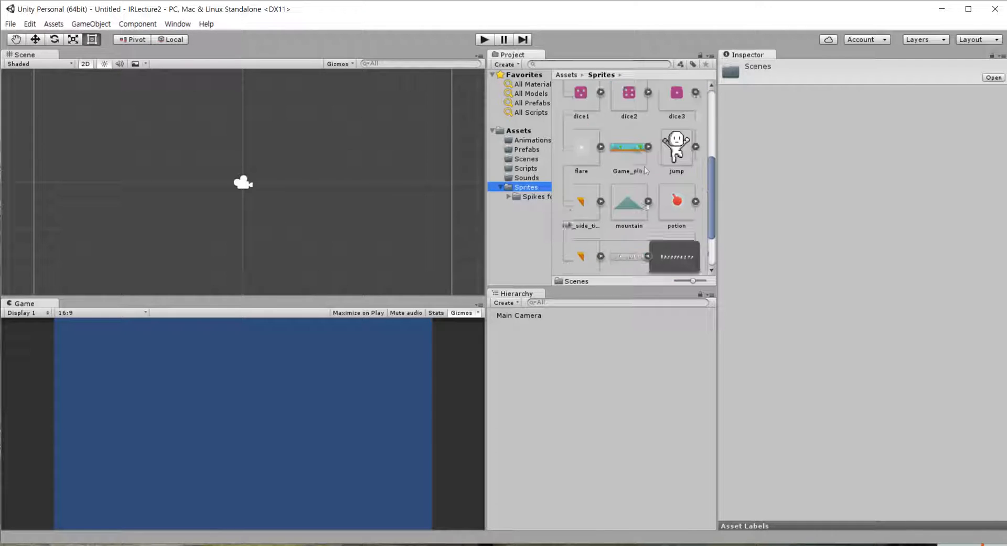
{"action": "left_click", "coordinate": [632, 195]}
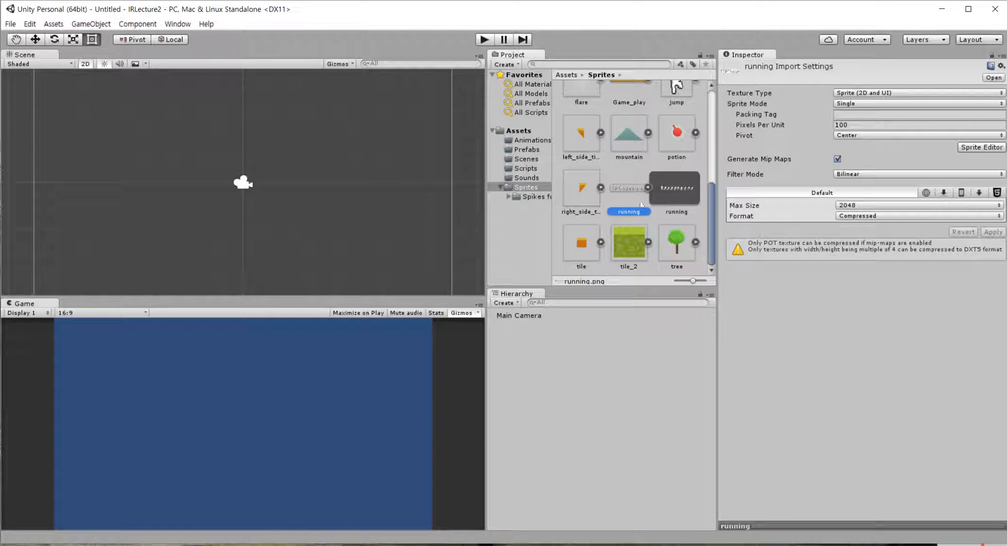
{"action": "scroll", "coordinate": [650, 197], "scroll_direction": "up", "scroll_amount": 1}
{"action": "scroll", "coordinate": [650, 197], "scroll_direction": "down", "scroll_amount": 1}
{"action": "left_click_drag", "start_coordinate": [695, 282], "coordinate": [708, 284]}
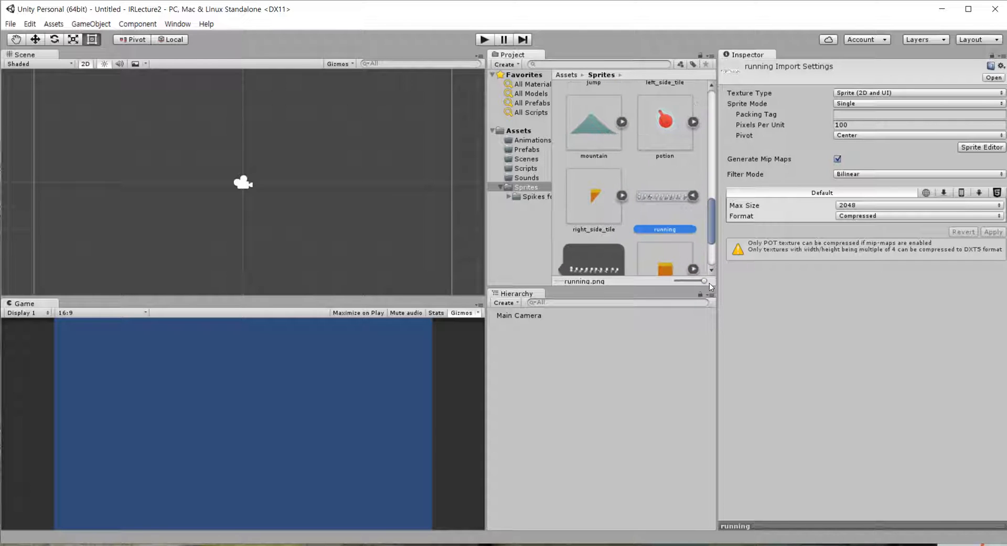
{"action": "left_click", "coordinate": [693, 196]}
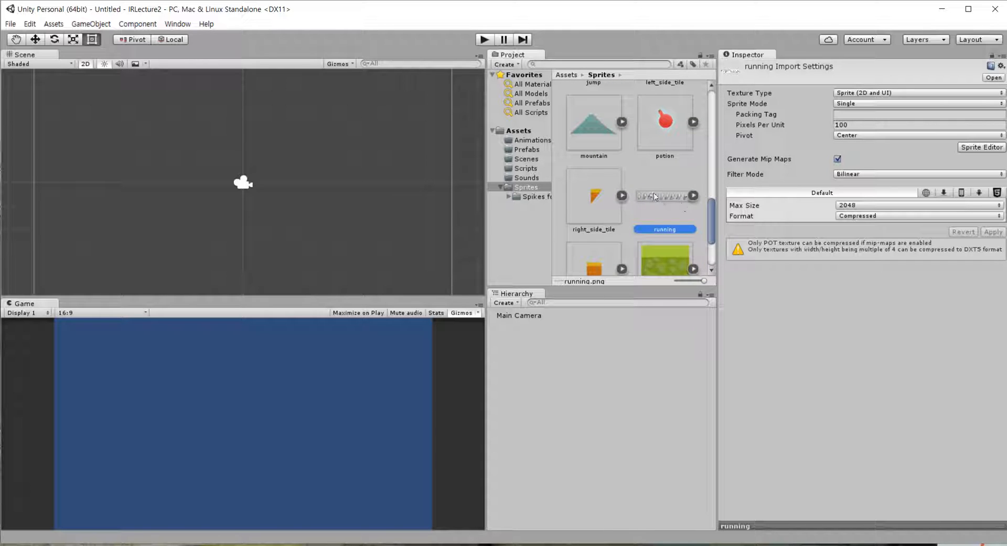
{"action": "left_click", "coordinate": [864, 104]}
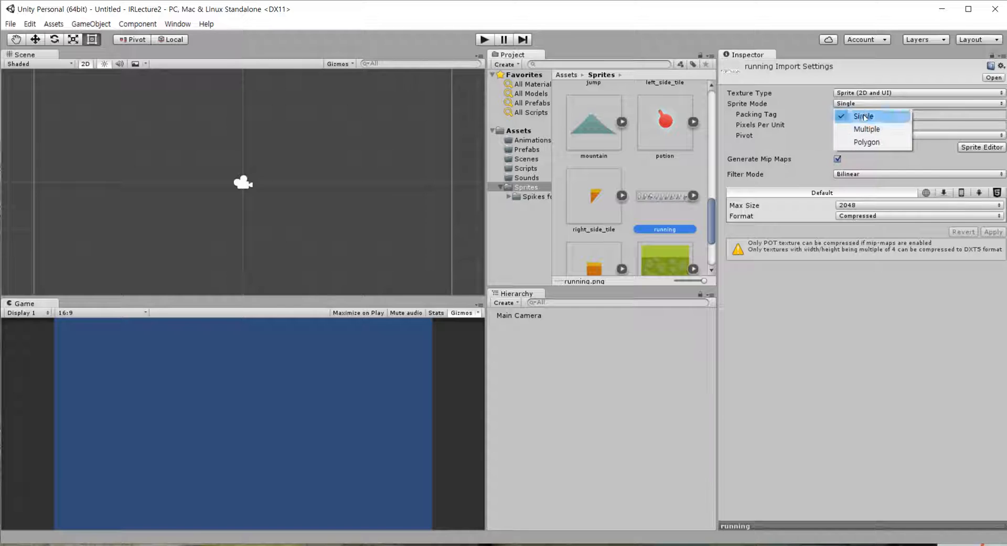
{"action": "left_click", "coordinate": [864, 127]}
- Apply the running image's import settings and slice it in the Sprite Editor with the Automatic type and Center pivot
{"action": "left_click", "coordinate": [971, 138]}
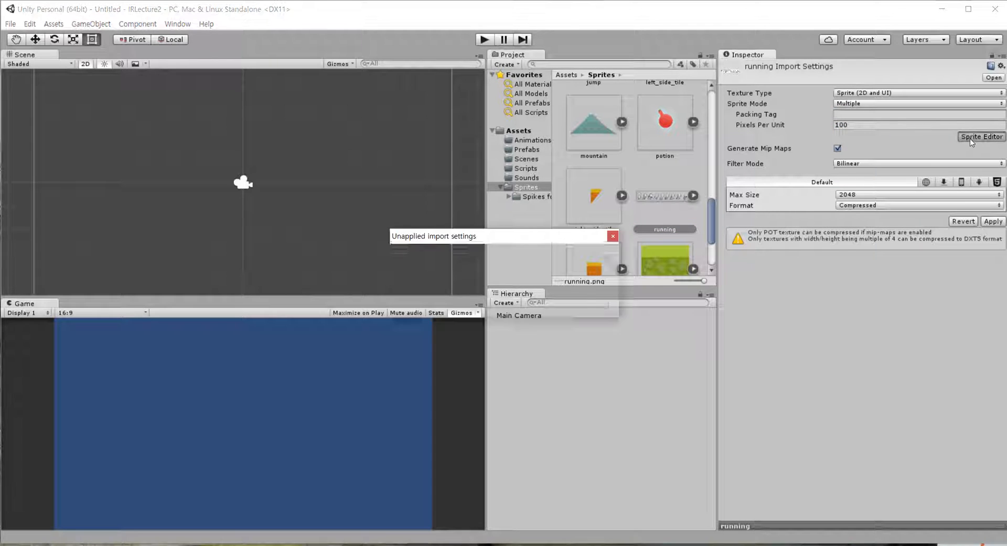
{"action": "left_click", "coordinate": [538, 303]}
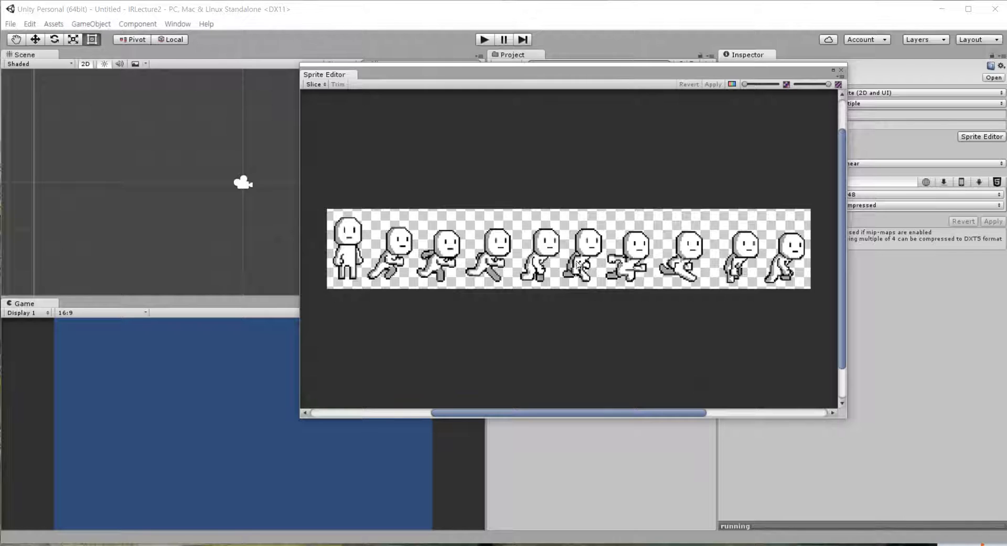
{"action": "left_click", "coordinate": [313, 85]}
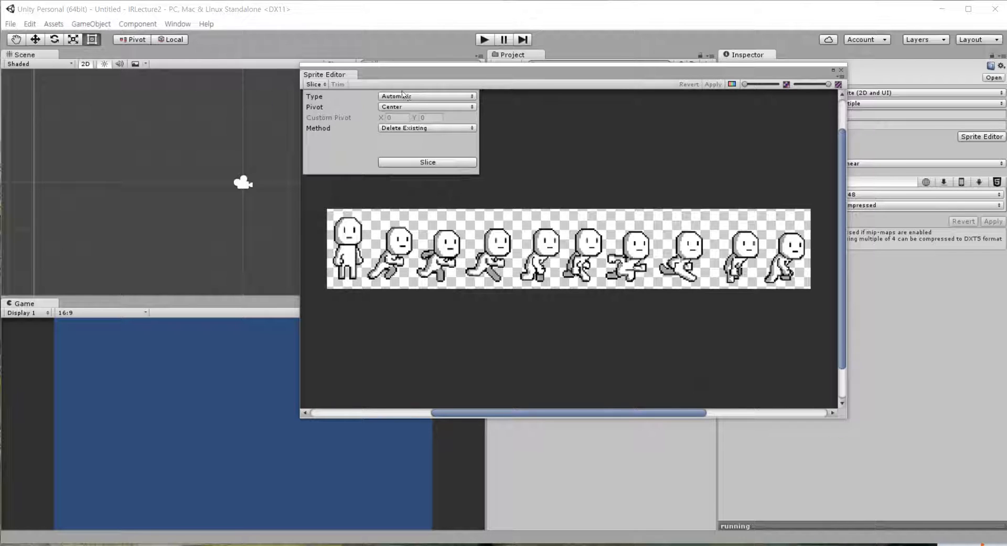
{"action": "left_click", "coordinate": [437, 164]}
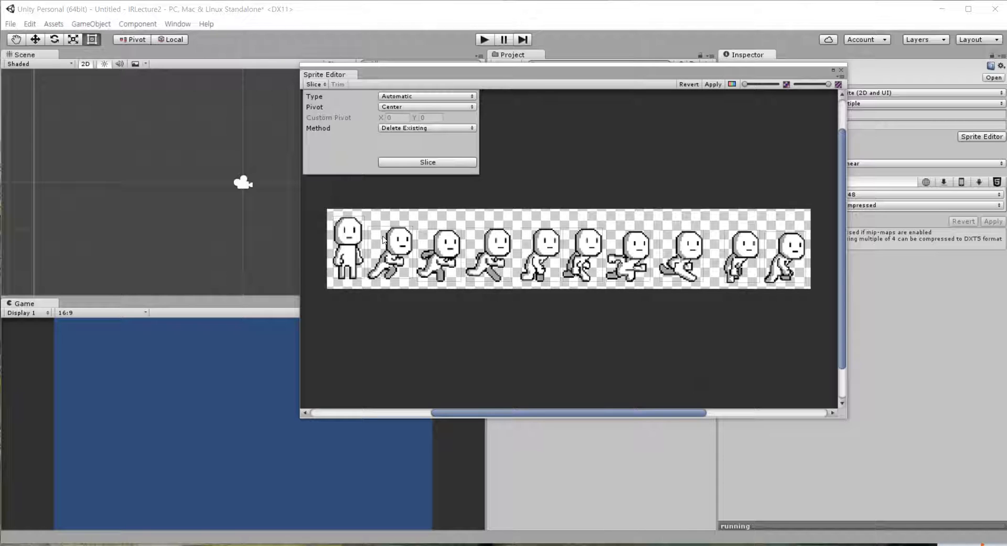
{"action": "left_click", "coordinate": [713, 84]}
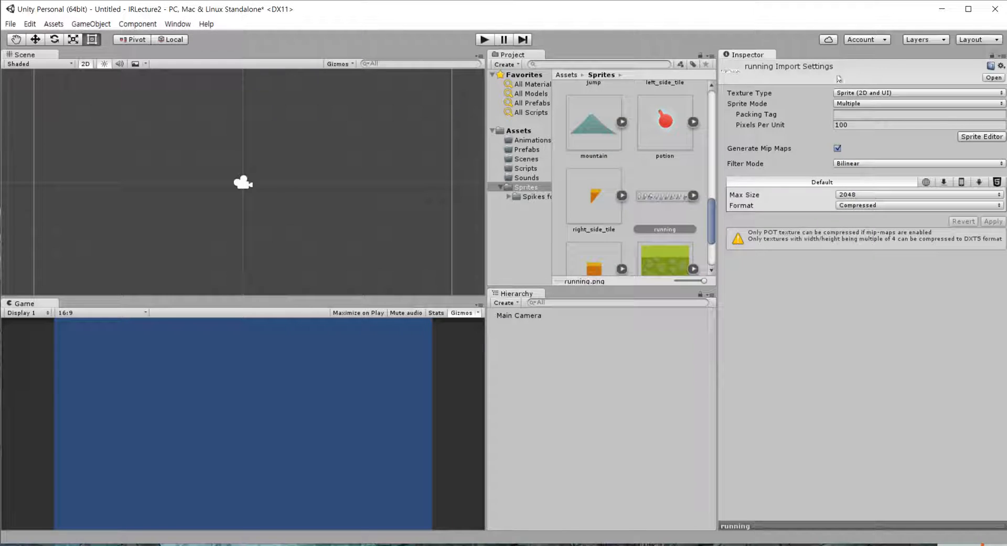
{"action": "left_click", "coordinate": [840, 69]}
- Place the sliced sprites running_1 through running_9 together in the scene, beside the camera, as a new animation
{"action": "scroll", "coordinate": [690, 197], "scroll_direction": "down", "scroll_amount": 3}
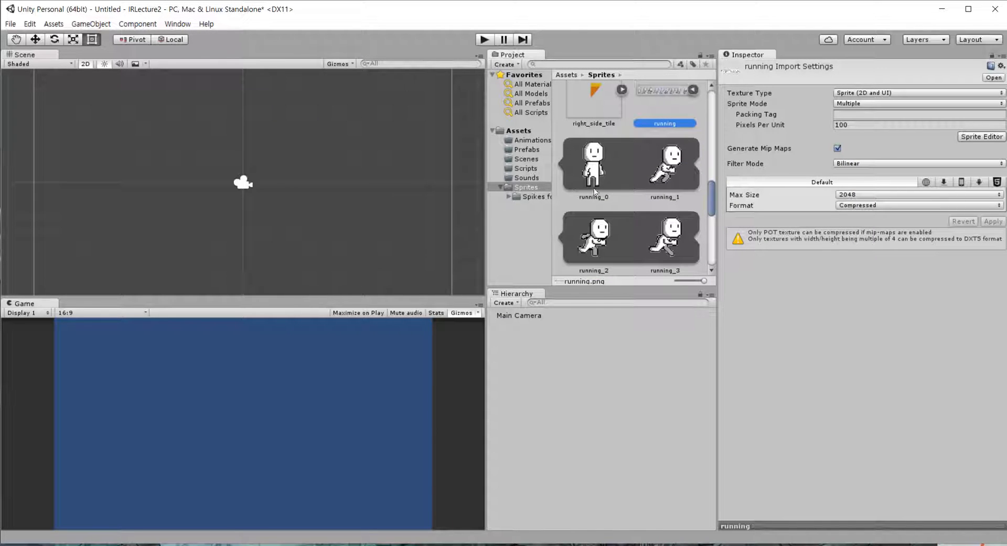
{"action": "left_click", "coordinate": [665, 181]}
{"action": "scroll", "coordinate": [669, 181], "scroll_direction": "down", "scroll_amount": 6}
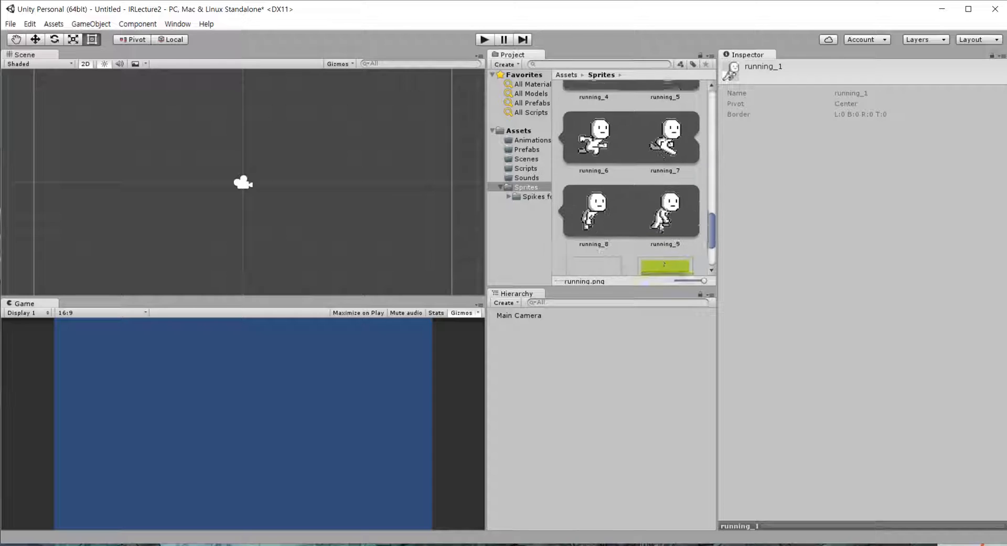
{"action": "left_click", "coordinate": [676, 179], "text": "shift"}
{"action": "left_click_drag", "start_coordinate": [586, 173], "coordinate": [182, 194]}
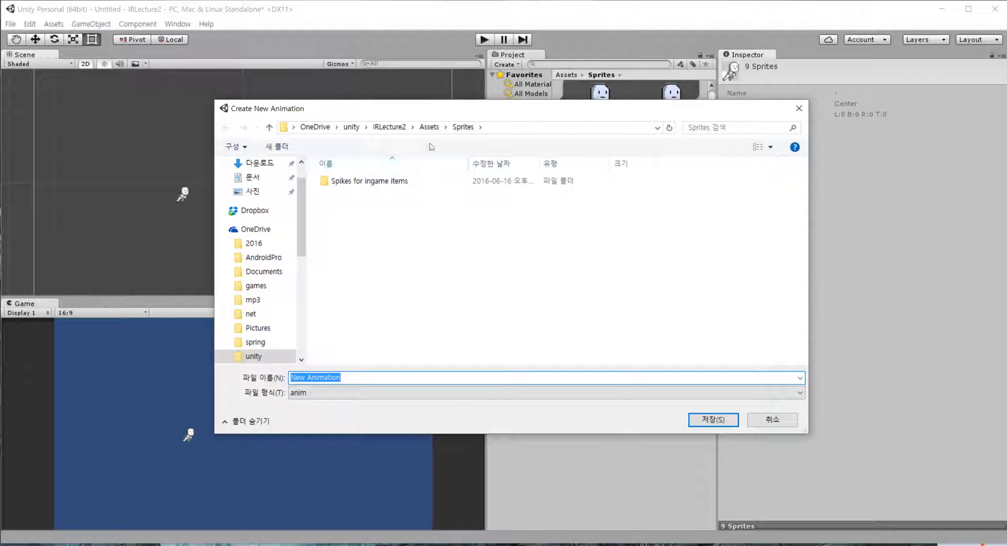
- Save the new animation as PlayerRunning in the project's Animations folder
{"action": "left_click", "coordinate": [433, 132]}
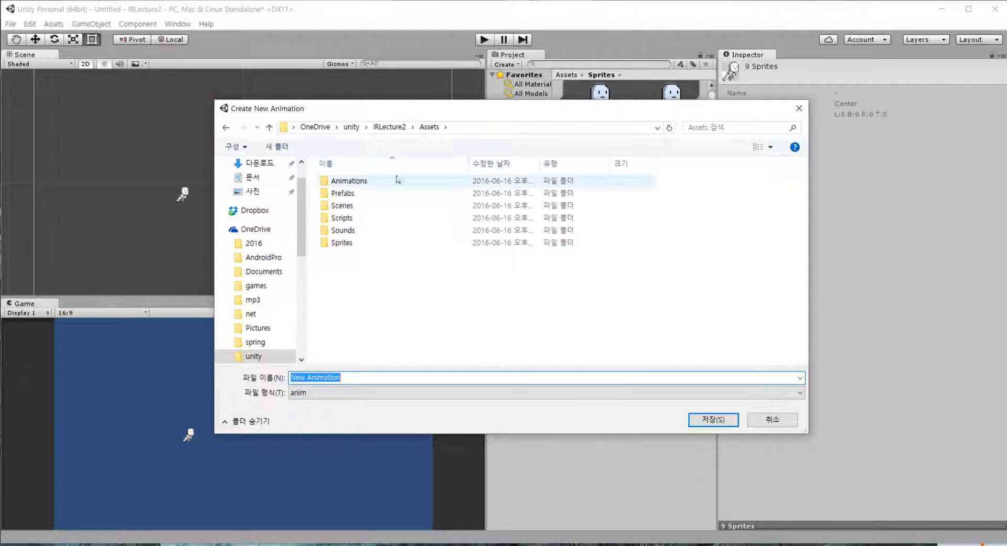
{"action": "double_click", "coordinate": [378, 183]}
{"action": "left_click", "coordinate": [357, 378]}
{"action": "key", "text": "ctrl+a"}
{"action": "type", "text": "PlayerRunning"}
{"action": "key", "text": "Return"}
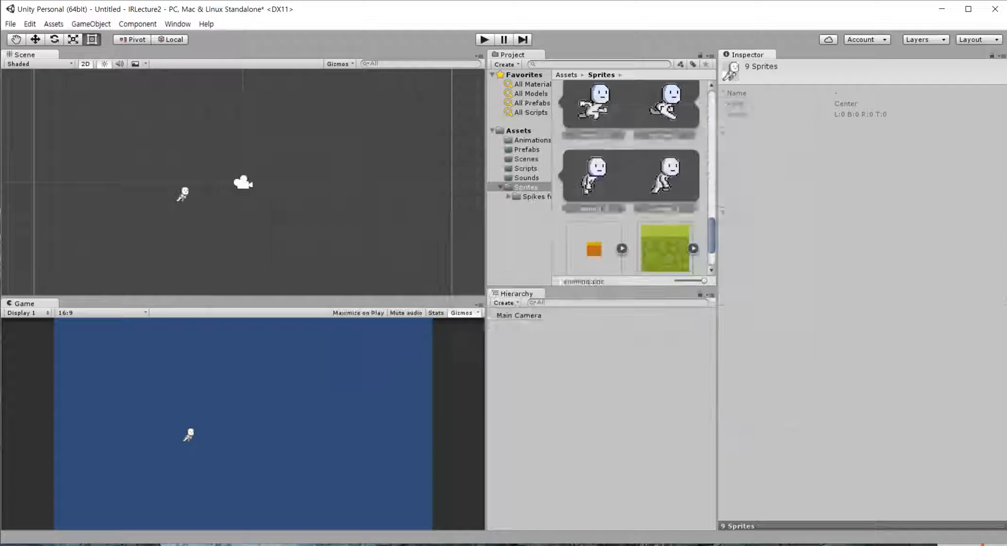
- Preview the PlayerRunning clip of the running_1 object in the Animation window, and close the window after stopping playback
{"action": "left_click", "coordinate": [498, 354]}
{"action": "left_click", "coordinate": [515, 326]}
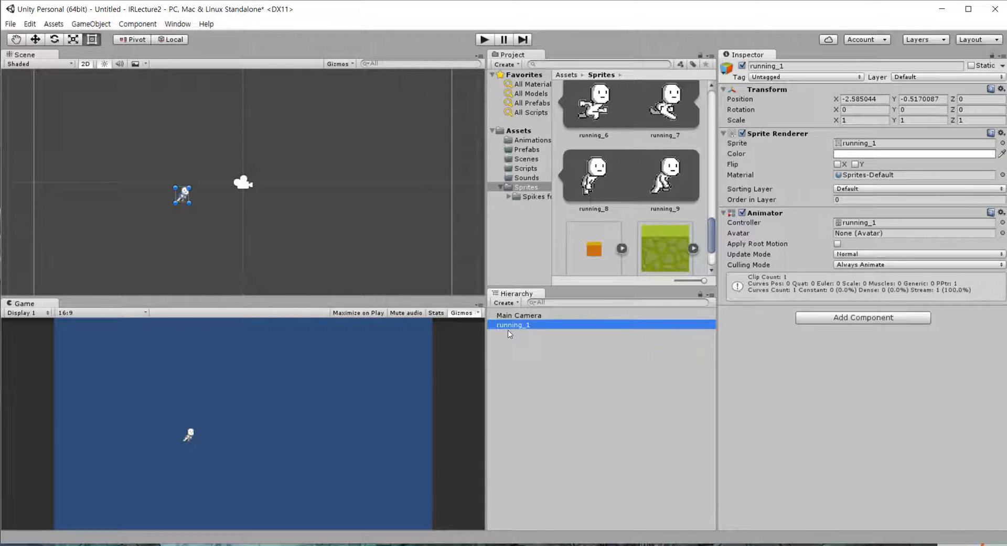
{"action": "key", "text": "ctrl+6"}
{"action": "left_click_drag", "start_coordinate": [24, 0], "coordinate": [493, 273]}
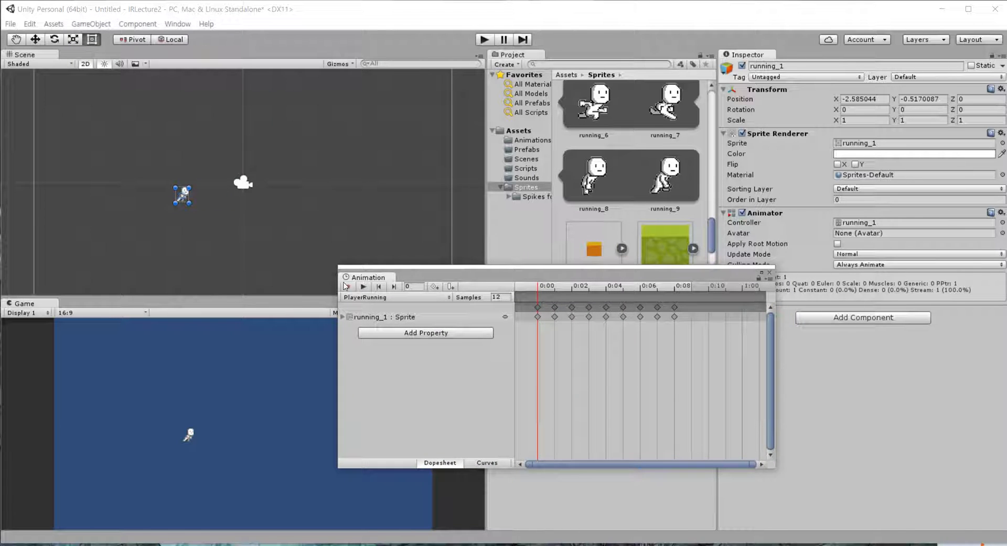
{"action": "left_click", "coordinate": [363, 287]}
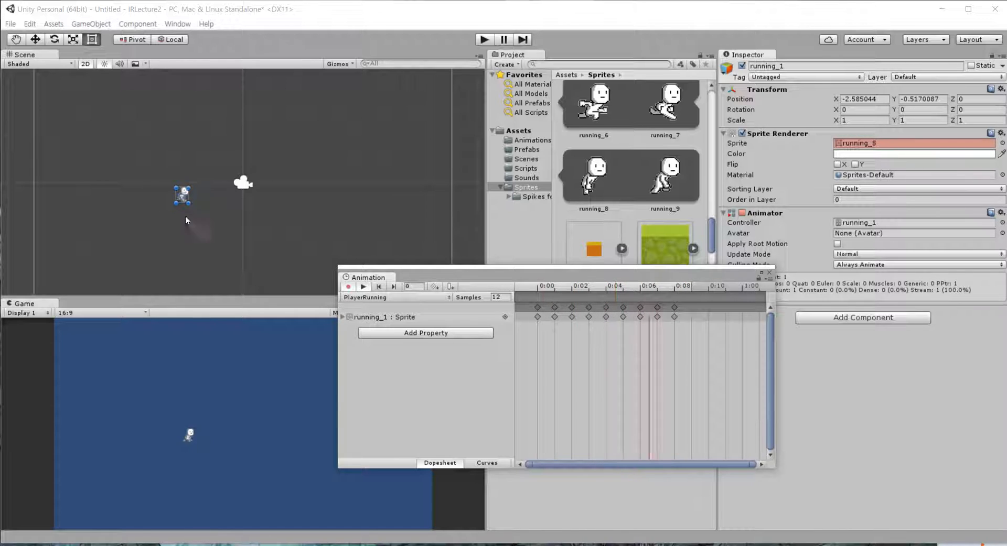
{"action": "left_click", "coordinate": [364, 288]}
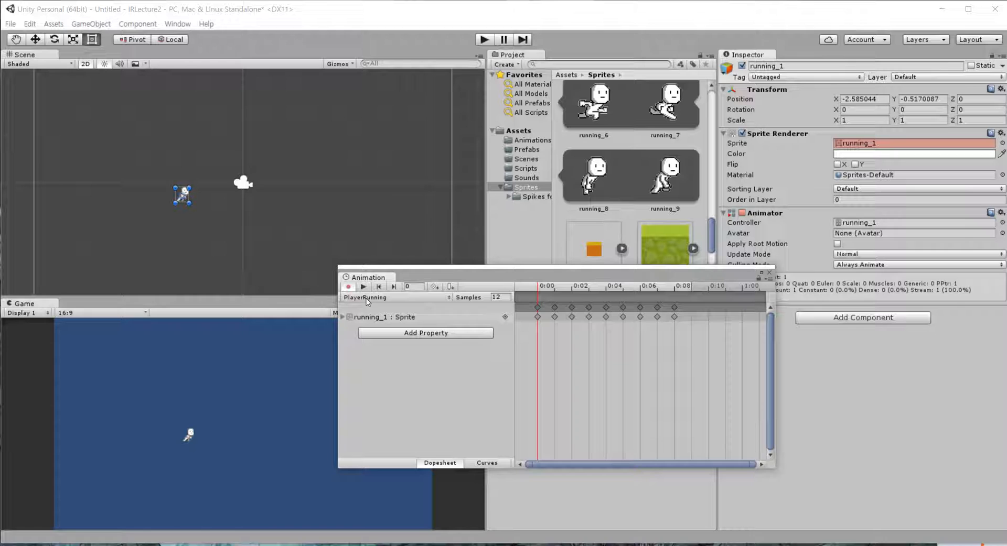
{"action": "left_click", "coordinate": [769, 275]}
- Collapse the running sprite sheet in the Sprites folder and rename the running_1 object in the scene as Player
{"action": "scroll", "coordinate": [679, 191], "scroll_direction": "up", "scroll_amount": 5}
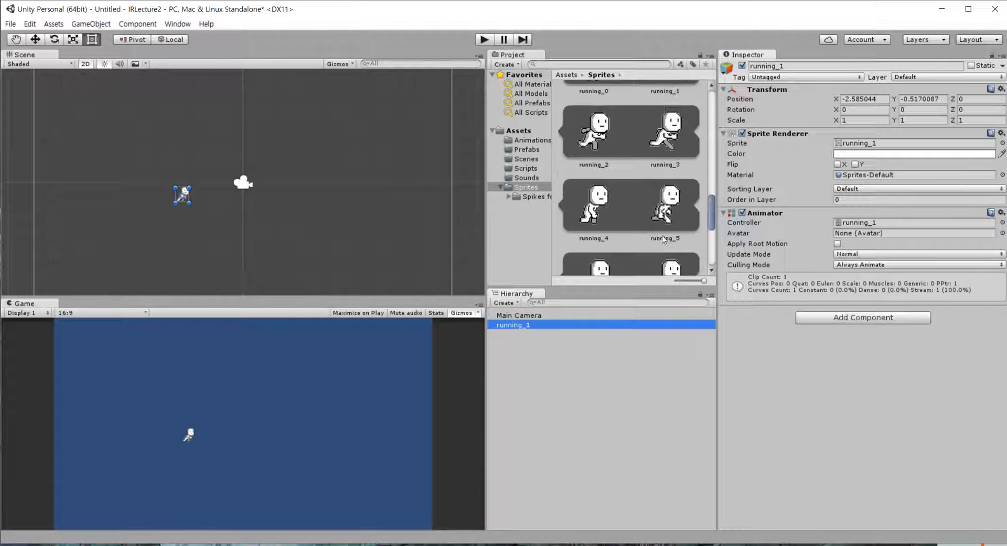
{"action": "scroll", "coordinate": [636, 179], "scroll_direction": "up", "scroll_amount": 1}
{"action": "left_click", "coordinate": [691, 127]}
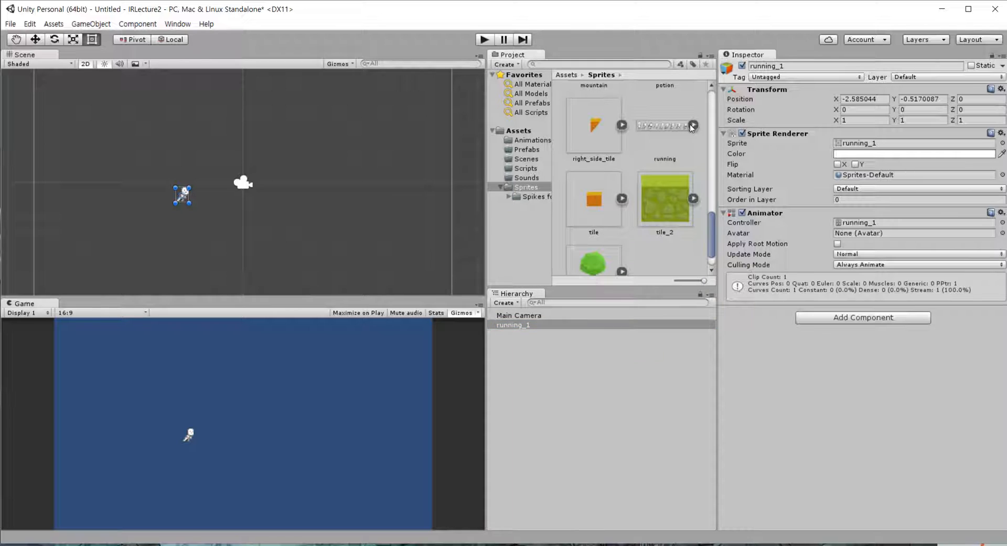
{"action": "left_click", "coordinate": [537, 388]}
{"action": "left_click", "coordinate": [504, 325]}
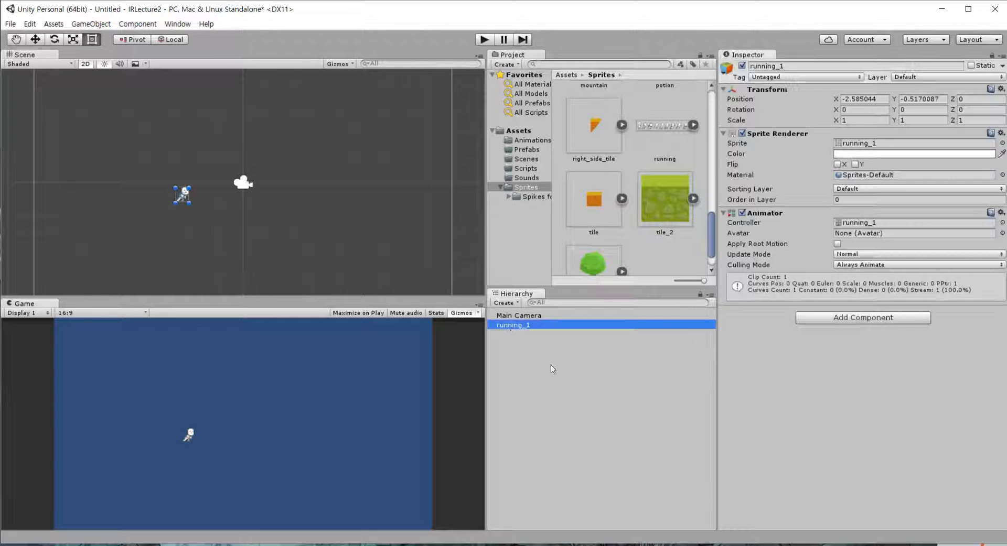
{"action": "left_click", "coordinate": [545, 326]}
{"action": "type", "text": "Player"}
{"action": "key", "text": "Return"}
- Rename the running_1 animator controller in the Animations folder as PlayerController
{"action": "left_click", "coordinate": [542, 141]}
{"action": "left_click", "coordinate": [662, 142]}
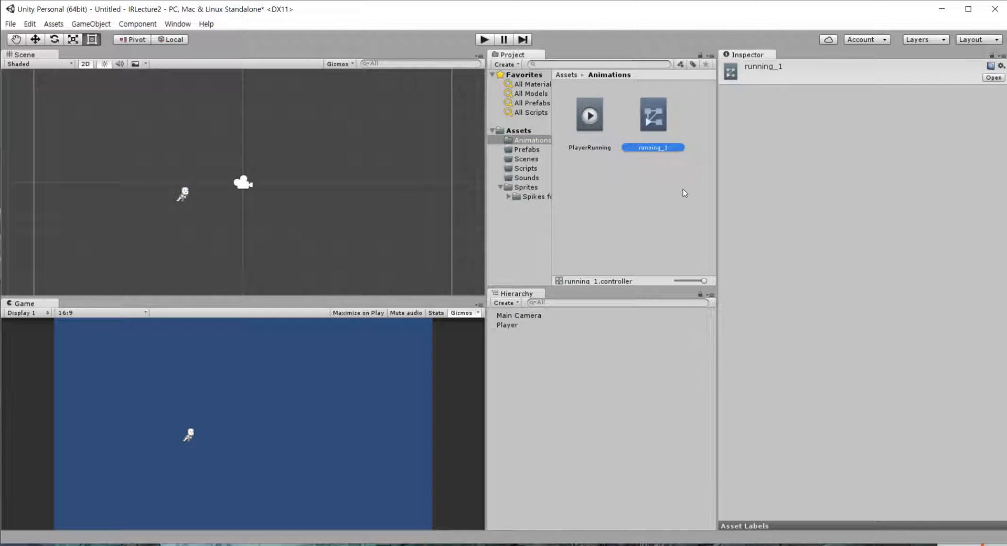
{"action": "key", "text": "F2"}
{"action": "type", "text": "Pla"}
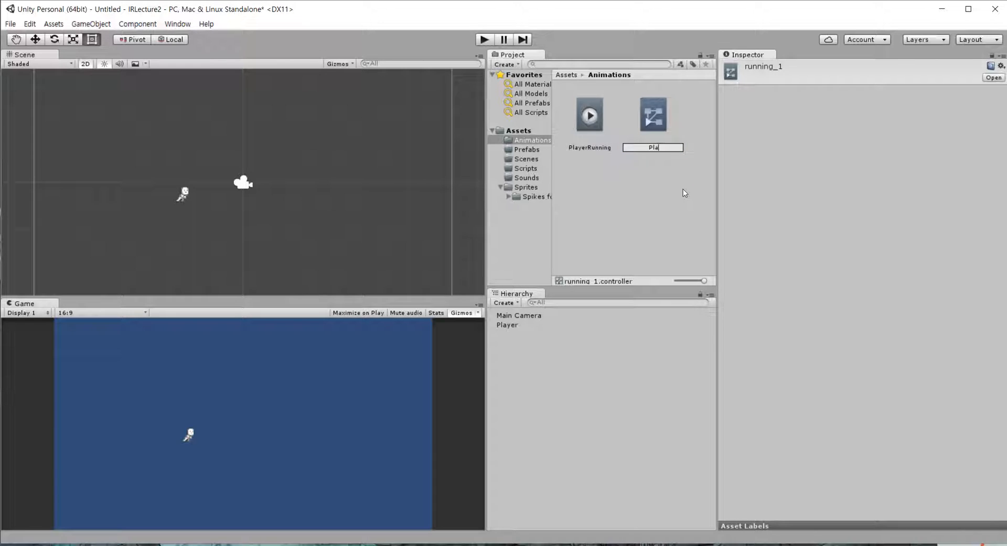
{"action": "type", "text": "yerController"}
{"action": "key", "text": "Return"}
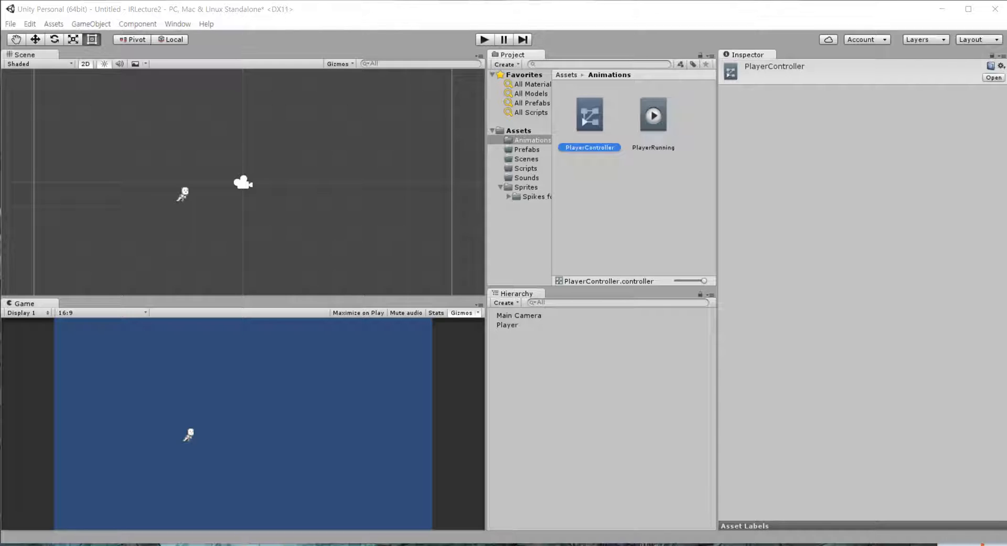
- Set the Player object's scale to 2 in both X and Y
{"action": "left_click", "coordinate": [508, 324]}
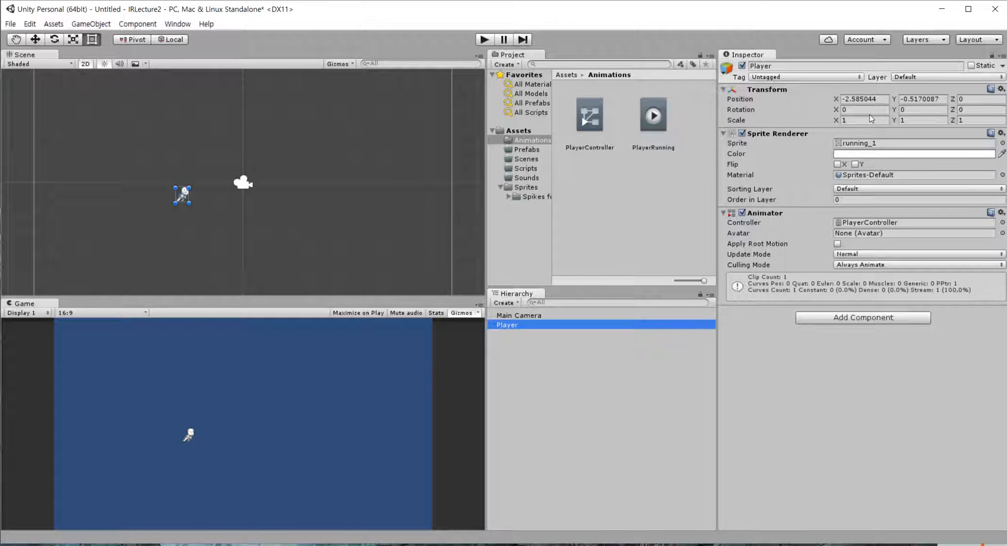
{"action": "left_click", "coordinate": [859, 118]}
{"action": "type", "text": "2"}
{"action": "left_click", "coordinate": [909, 119]}
{"action": "type", "text": "2"}
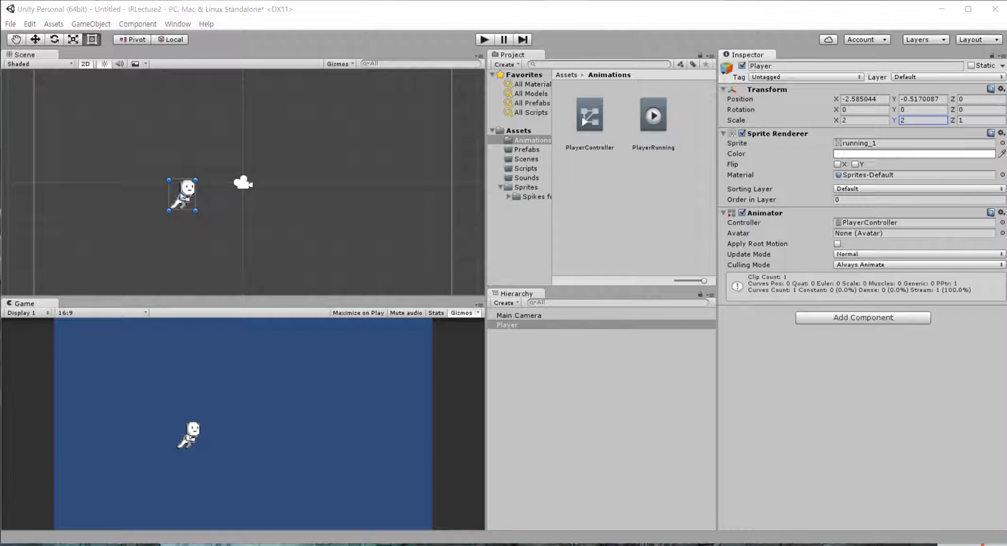
{"action": "left_click", "coordinate": [528, 374]}
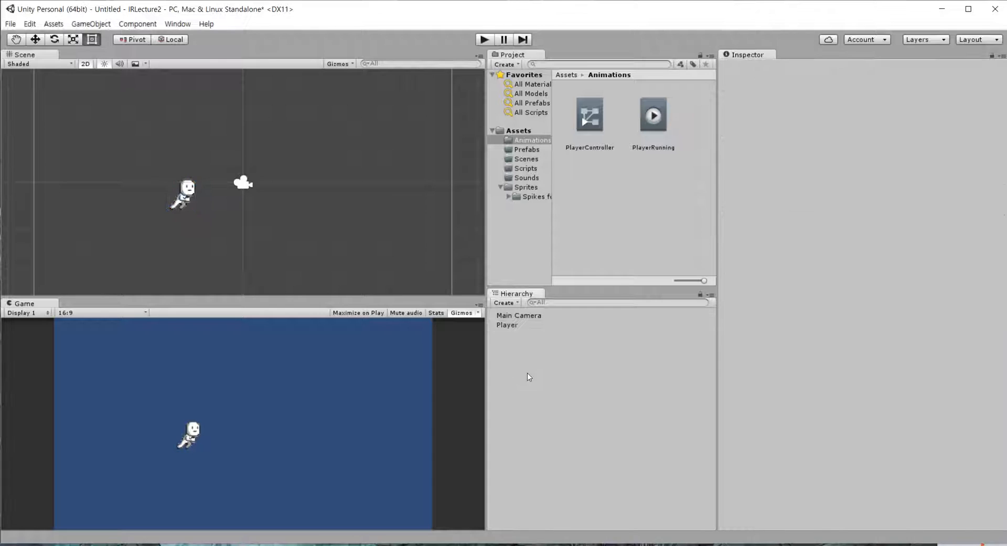
- Save the scene as Play in the project's Scenes folder and show that folder's contents
{"action": "key", "text": "ctrl+s"}
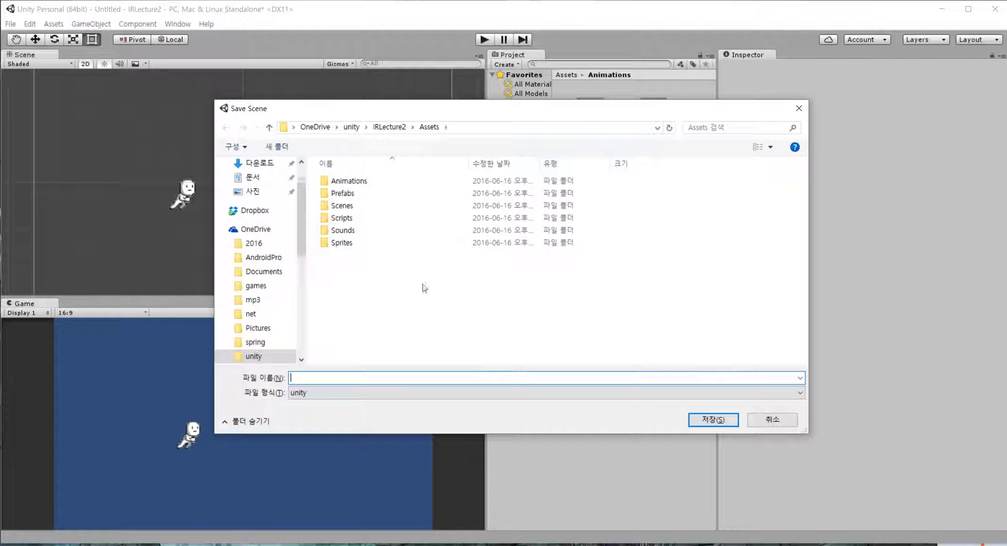
{"action": "double_click", "coordinate": [348, 206]}
{"action": "left_click", "coordinate": [355, 379]}
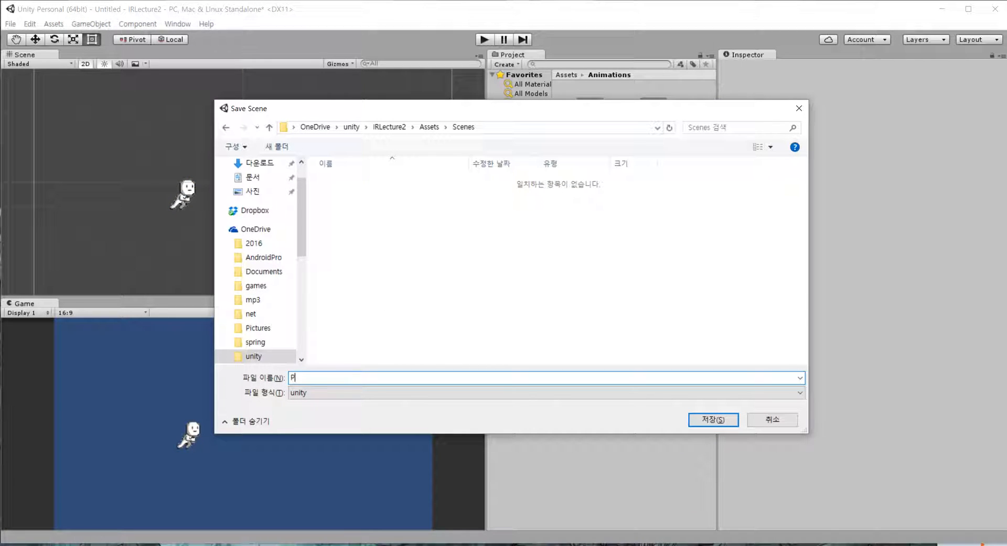
{"action": "type", "text": "Play"}
{"action": "key", "text": "Return"}
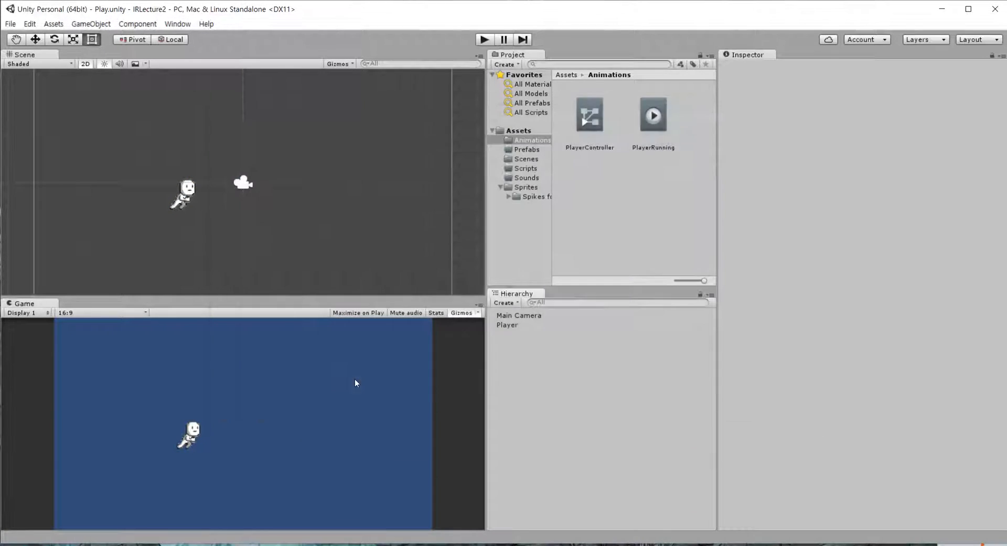
{"action": "left_click", "coordinate": [527, 159]}
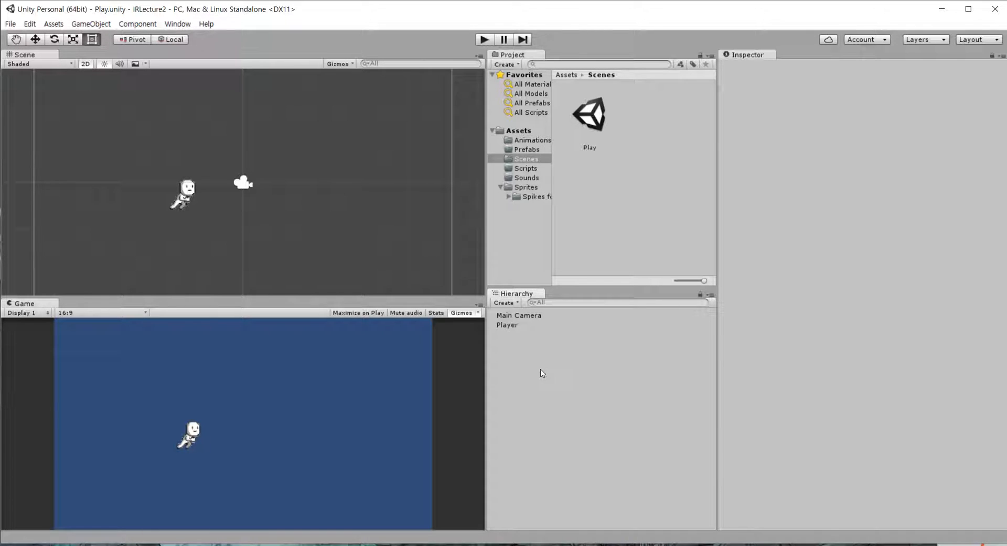
- Create an empty game object in the scene and name it Platform7
{"action": "right_click", "coordinate": [525, 362]}
{"action": "left_click", "coordinate": [561, 459]}
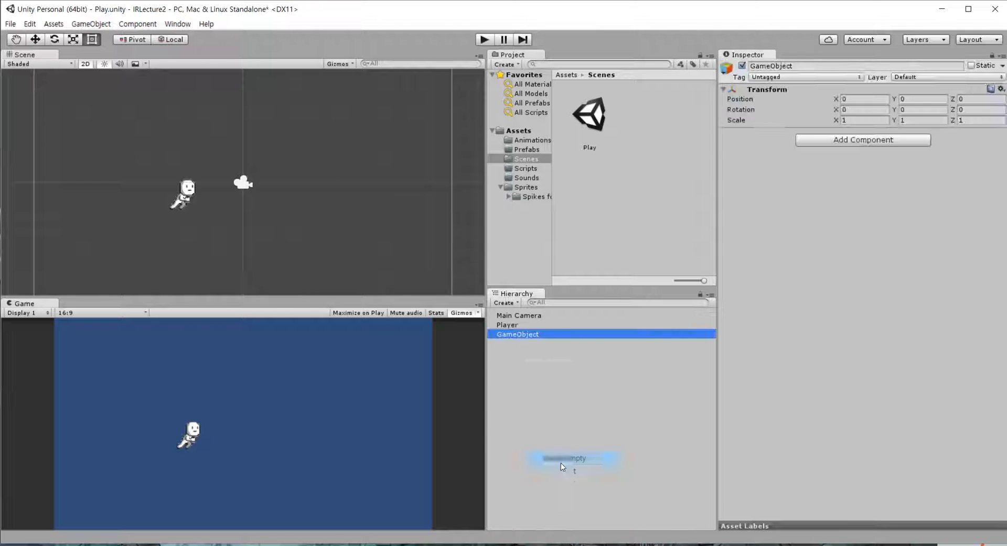
{"action": "type", "text": "Pla"}
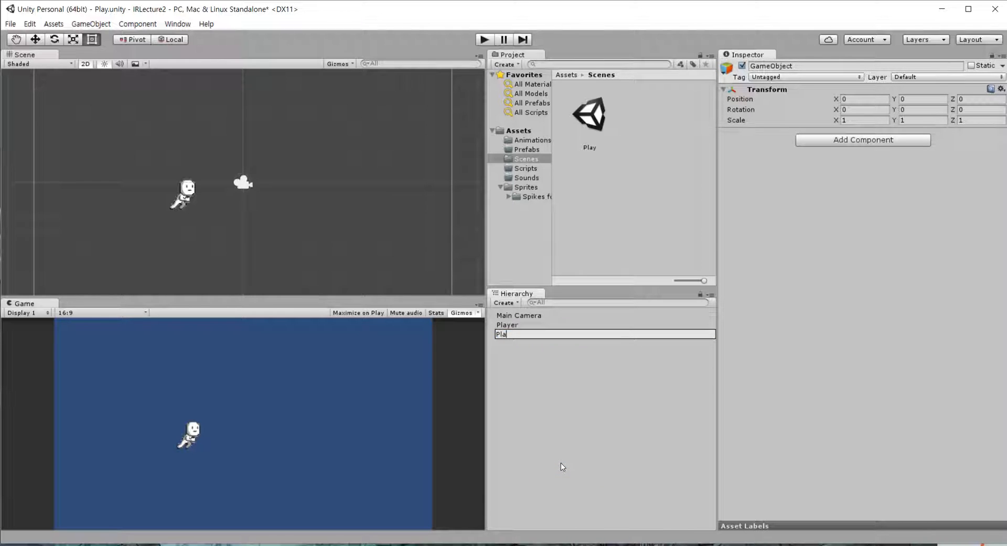
{"action": "type", "text": "tform7"}
{"action": "key", "text": "Return"}
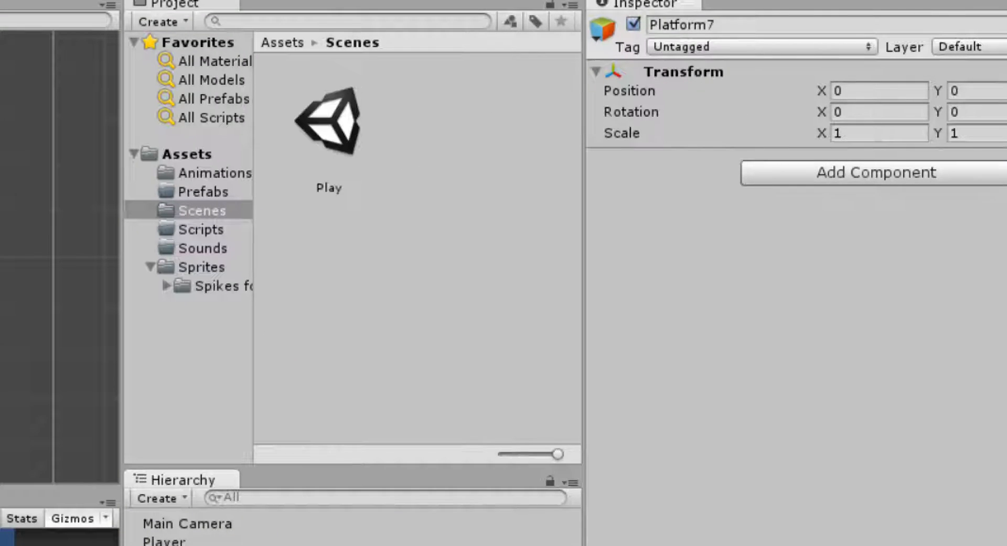
{"action": "left_click", "coordinate": [966, 95]}
{"action": "mouse_move", "coordinate": [981, 47]}
{"action": "left_mouse_down"}
{"action": "mouse_move", "coordinate": [806, 60]}
{"action": "mouse_move", "coordinate": [983, 152]}
{"action": "mouse_move", "coordinate": [1006, 63]}
{"action": "mouse_move", "coordinate": [864, 64]}
{"action": "left_mouse_up"}
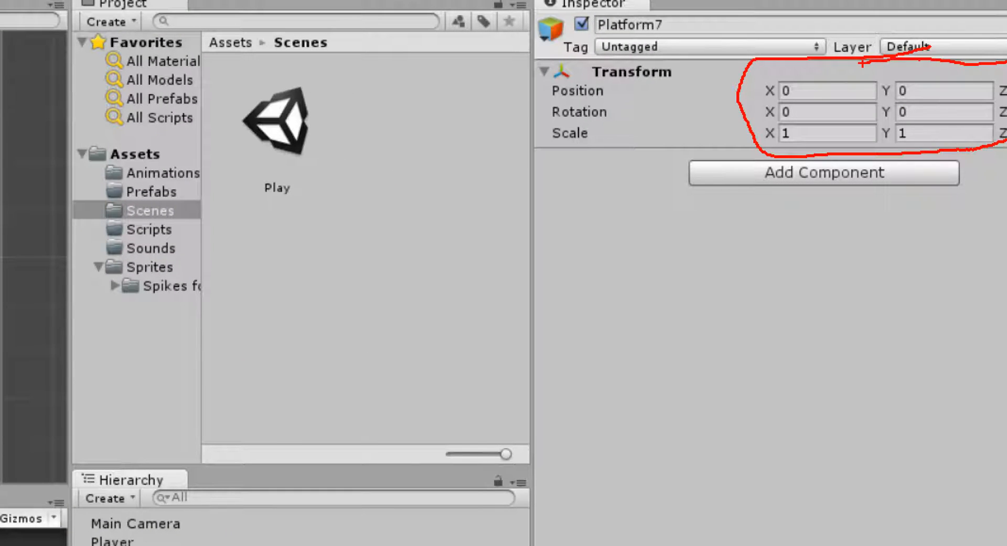
{"action": "key", "text": "Escape"}
{"action": "left_click", "coordinate": [542, 367]}
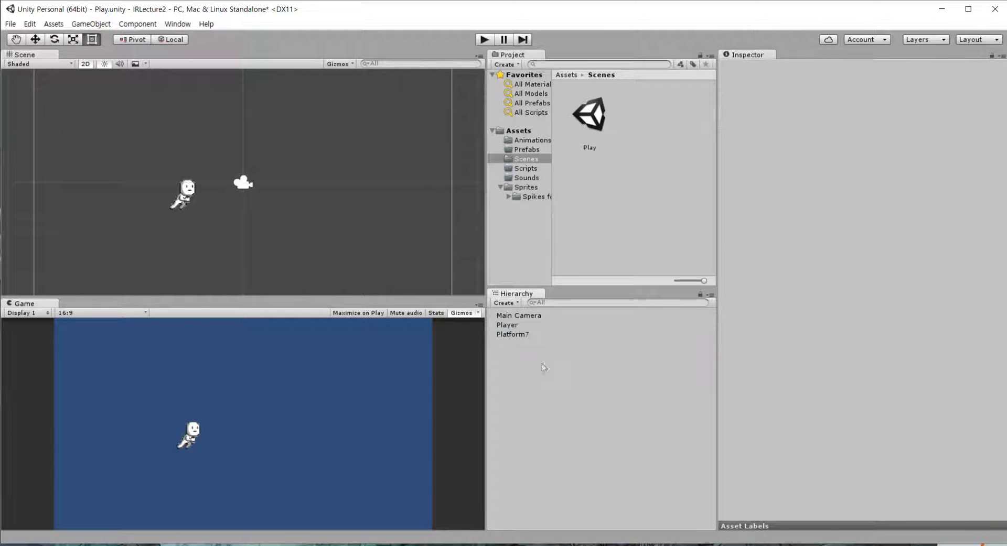
- Place the tile sprite from the Sprites folder in the scene, just beside the camera on the side away from the player
{"action": "left_click", "coordinate": [518, 336]}
{"action": "left_click", "coordinate": [526, 187]}
{"action": "scroll", "coordinate": [619, 221], "scroll_direction": "down", "scroll_amount": 3}
{"action": "scroll", "coordinate": [619, 221], "scroll_direction": "down", "scroll_amount": 10}
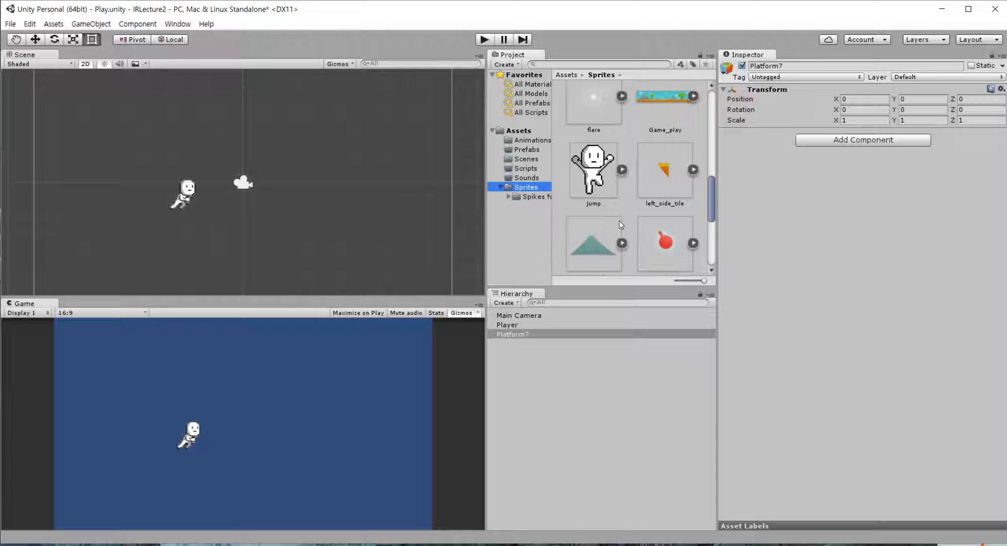
{"action": "scroll", "coordinate": [619, 222], "scroll_direction": "down", "scroll_amount": 3}
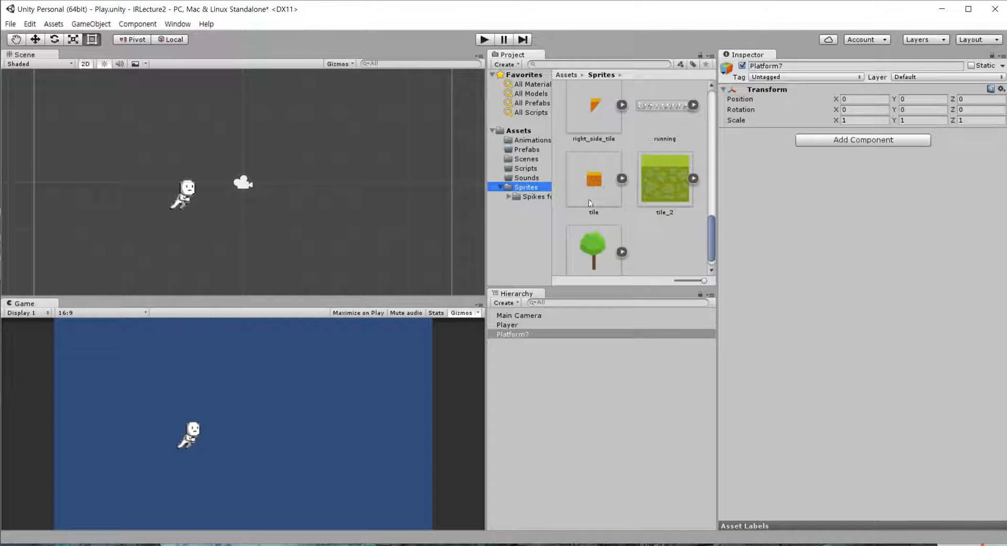
{"action": "left_click_drag", "start_coordinate": [601, 184], "coordinate": [279, 200]}
{"action": "key", "text": "ctrl+1"}
{"action": "left_click", "coordinate": [275, 201]}
{"action": "left_click_drag", "start_coordinate": [269, 180], "coordinate": [278, 267]}
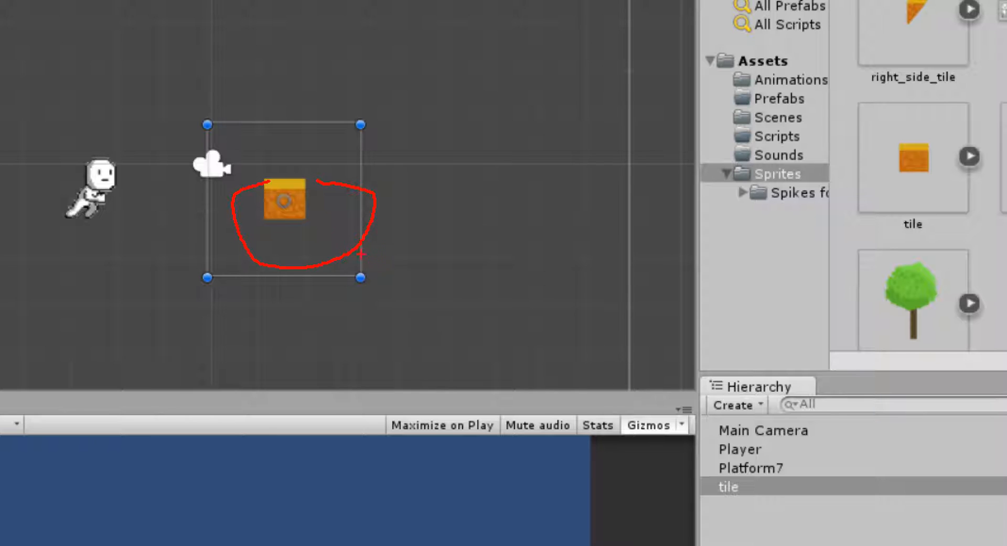
{"action": "left_click_drag", "start_coordinate": [305, 225], "coordinate": [272, 182]}
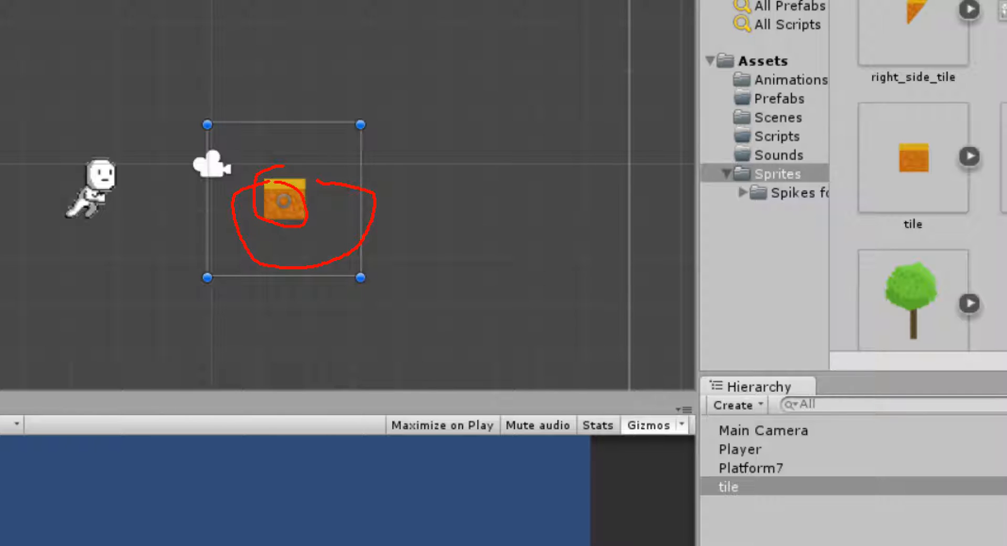
{"action": "mouse_move", "coordinate": [220, 119]}
{"action": "left_mouse_down"}
{"action": "mouse_move", "coordinate": [206, 126]}
{"action": "mouse_move", "coordinate": [226, 274]}
{"action": "left_mouse_up"}
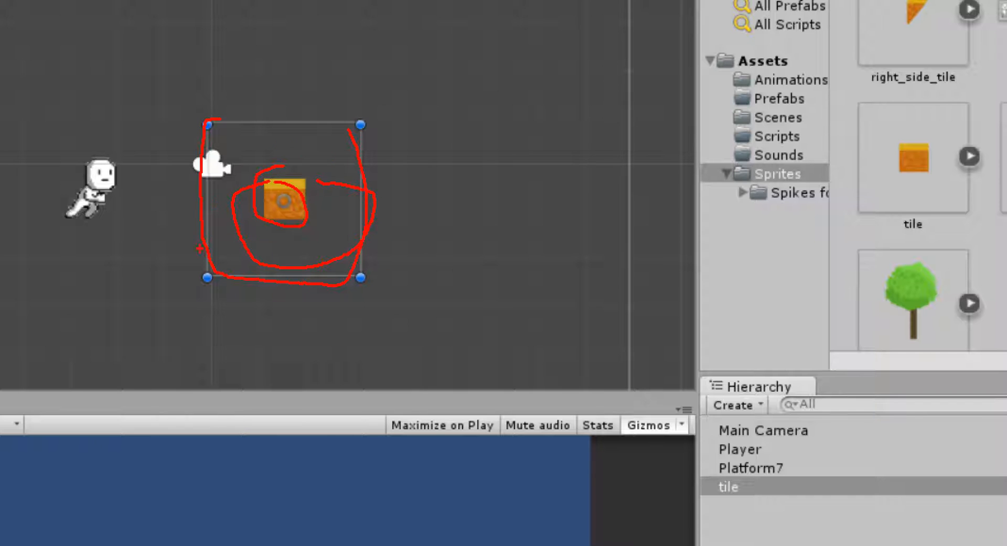
{"action": "key", "text": "Escape"}
- Set the Sprite Mode of the tile image to Multiple and apply the import settings while opening it in the Sprite Editor
{"action": "left_click", "coordinate": [588, 177]}
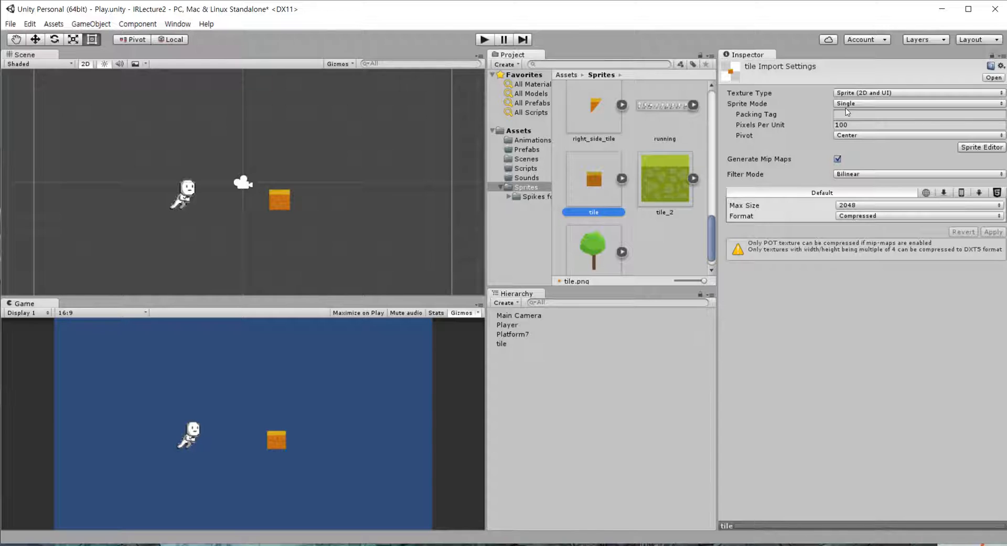
{"action": "left_click", "coordinate": [855, 104]}
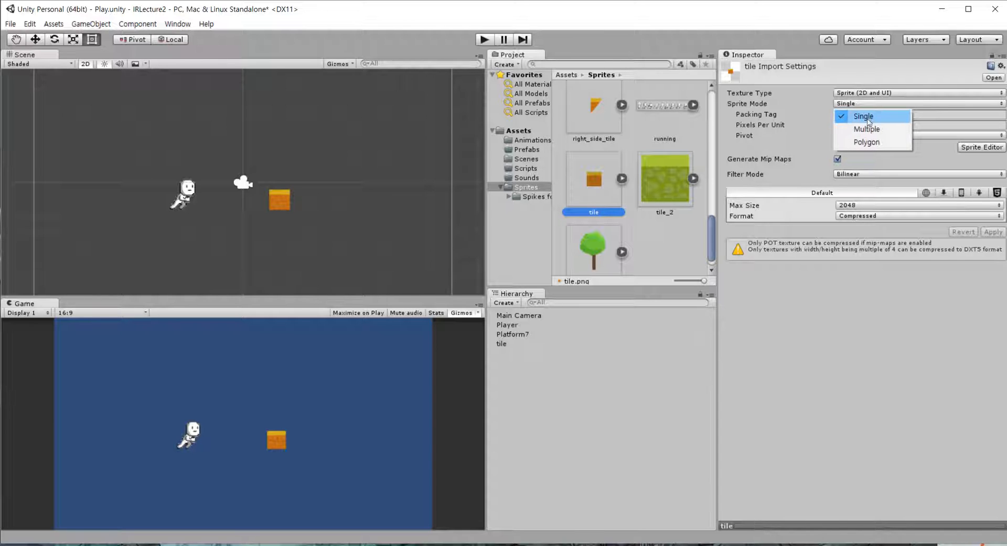
{"action": "left_click", "coordinate": [866, 129]}
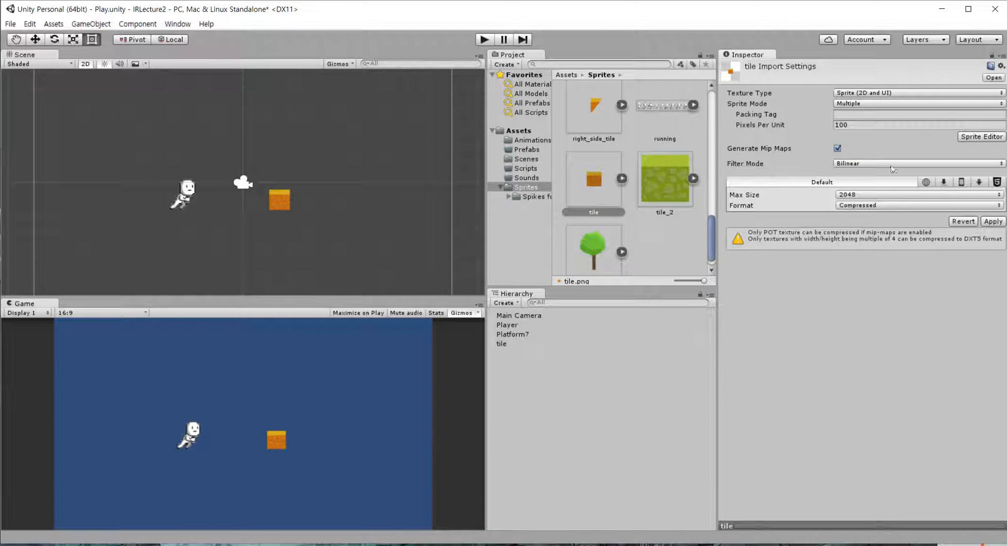
{"action": "left_click", "coordinate": [981, 137]}
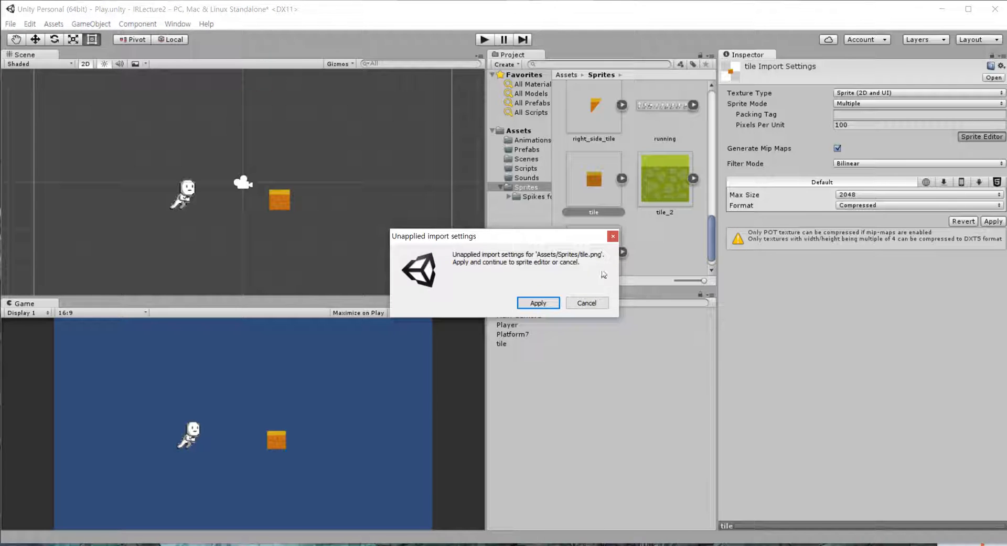
{"action": "left_click", "coordinate": [539, 303]}
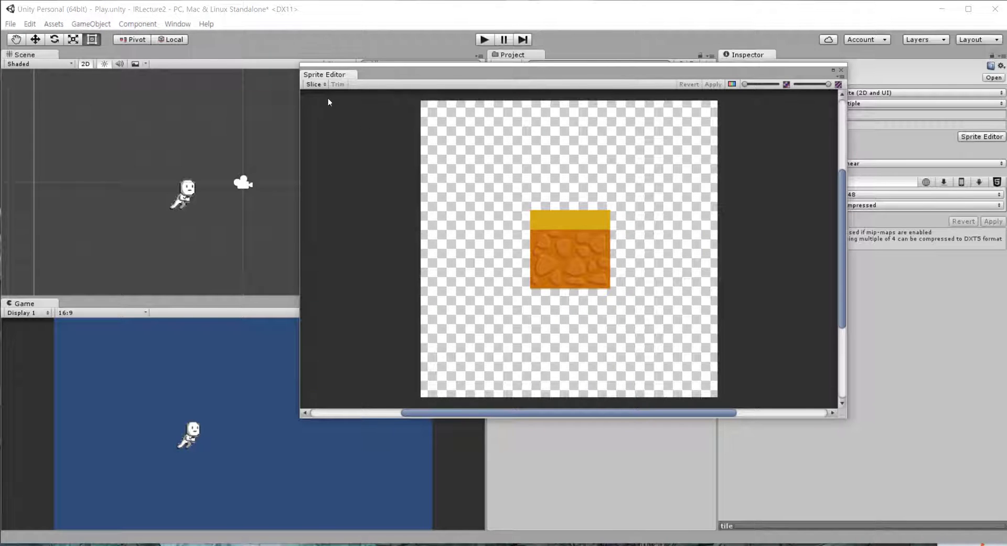
- Slice the tile image automatically, tighten the slice to 87 by 86 pixels around the block, and apply it before closing the Sprite Editor
{"action": "left_click", "coordinate": [317, 85]}
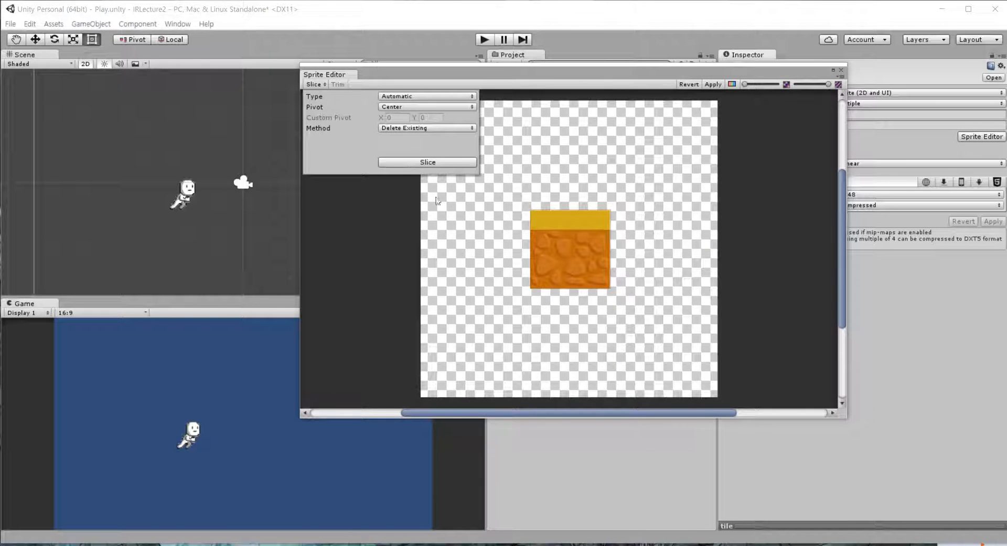
{"action": "left_click", "coordinate": [542, 231]}
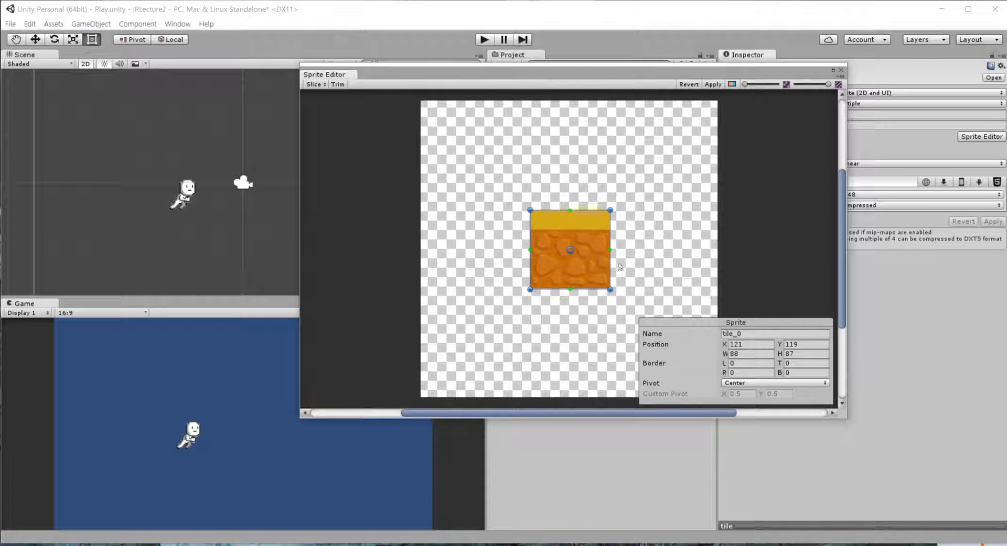
{"action": "scroll", "coordinate": [615, 288], "scroll_direction": "up", "scroll_amount": 1}
{"action": "scroll", "coordinate": [614, 286], "scroll_direction": "up", "scroll_amount": 4}
{"action": "middle_click_drag", "start_coordinate": [574, 259], "coordinate": [584, 387]}
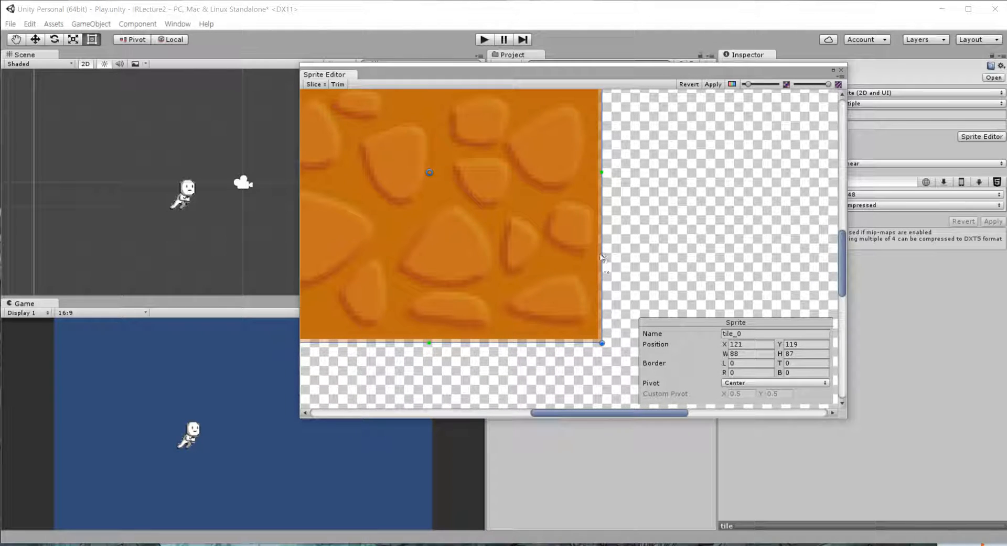
{"action": "left_click_drag", "start_coordinate": [602, 255], "coordinate": [598, 255]}
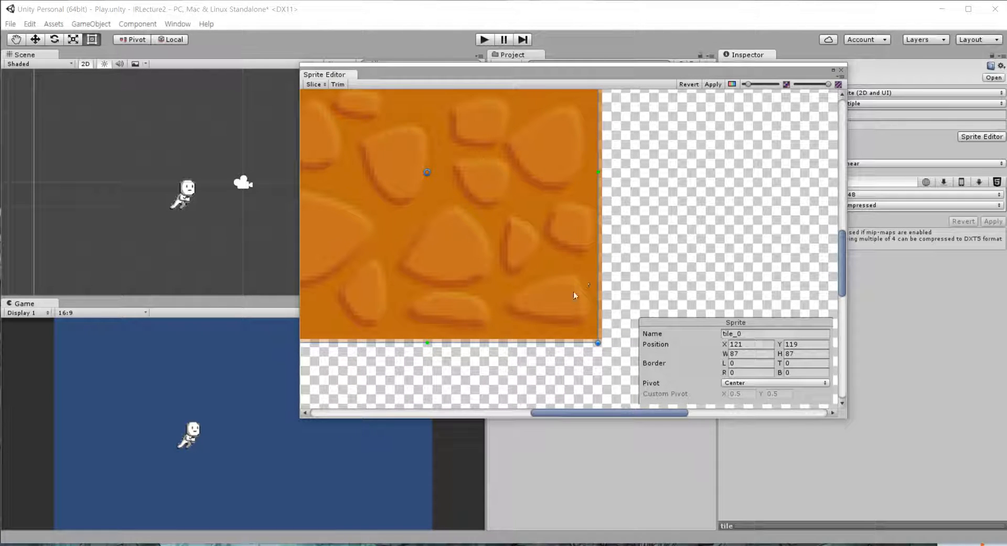
{"action": "left_click_drag", "start_coordinate": [529, 343], "coordinate": [530, 339]}
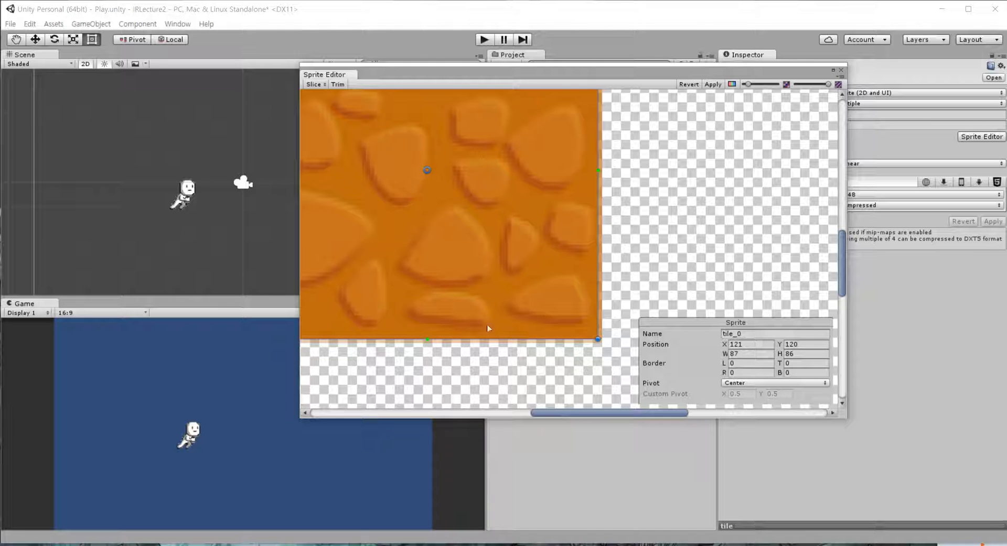
{"action": "left_click", "coordinate": [712, 85]}
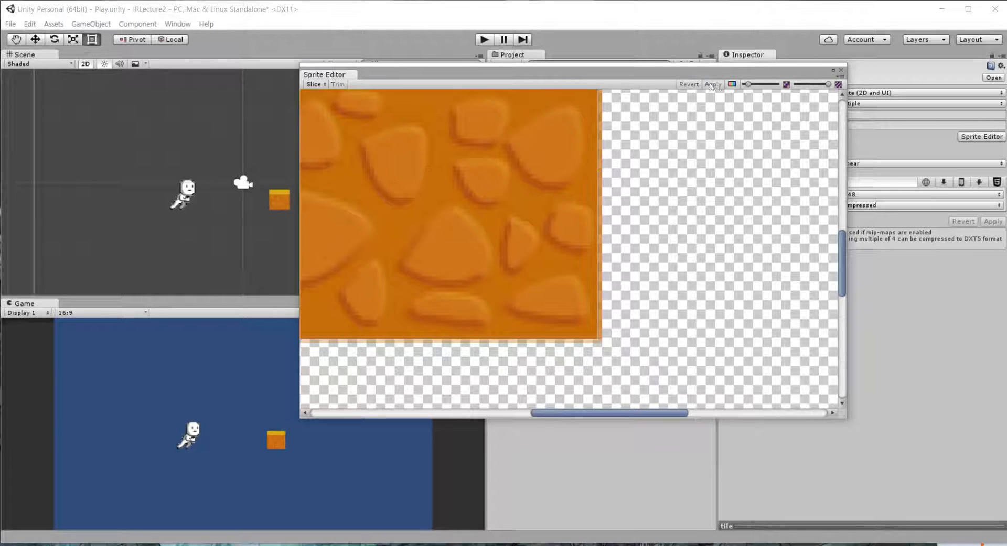
{"action": "left_click", "coordinate": [841, 70]}
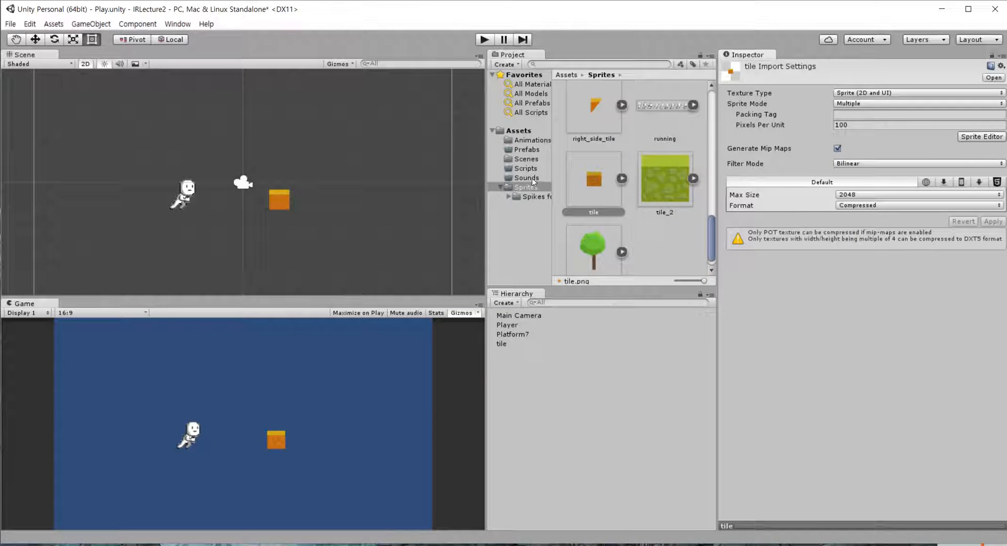
- Make the tile object a child of Platform7 and set its position to 0, 0, 0
{"action": "left_click", "coordinate": [503, 343]}
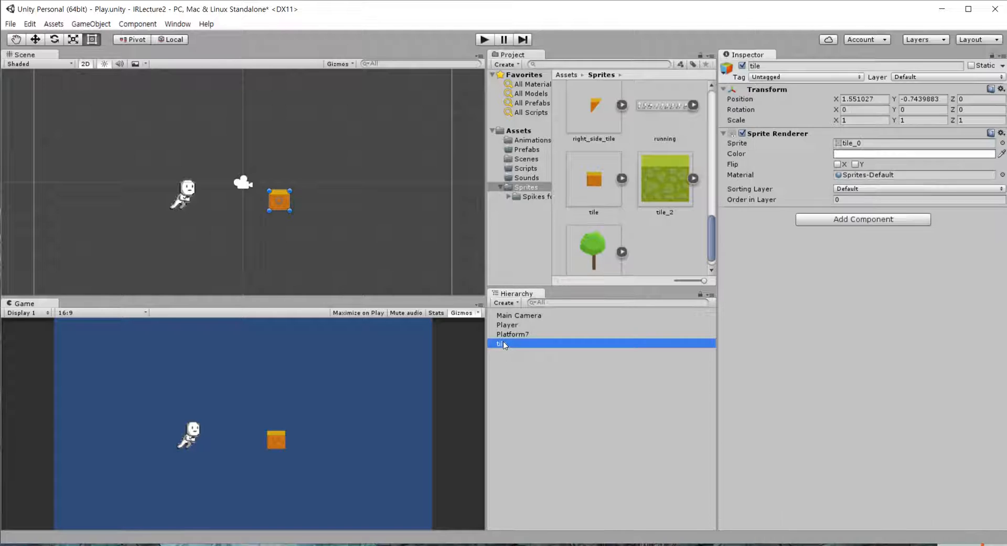
{"action": "left_click_drag", "start_coordinate": [504, 343], "coordinate": [513, 335]}
{"action": "left_click", "coordinate": [862, 99]}
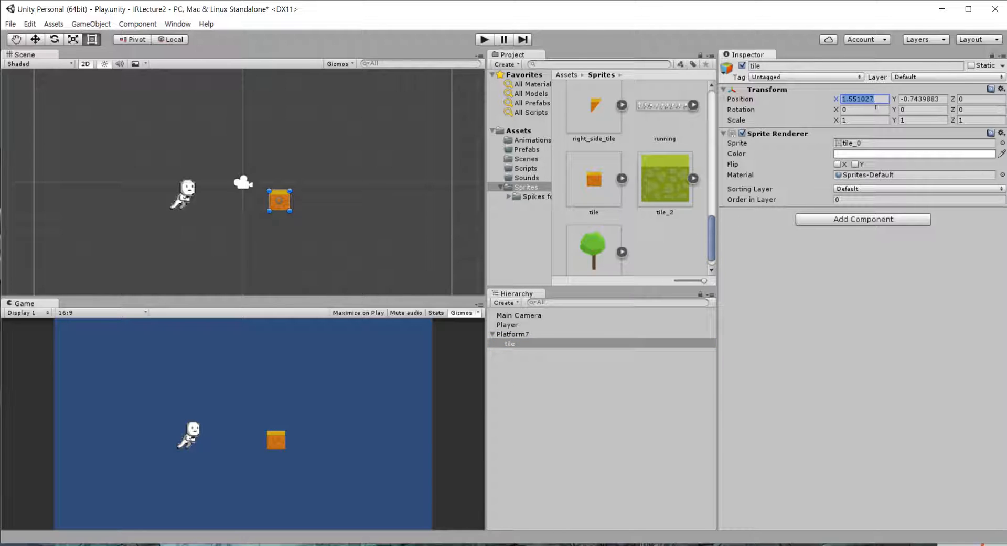
{"action": "type", "text": "0"}
{"action": "key", "text": "Tab"}
{"action": "type", "text": "0"}
{"action": "key", "text": "Tab"}
{"action": "type", "text": "0"}
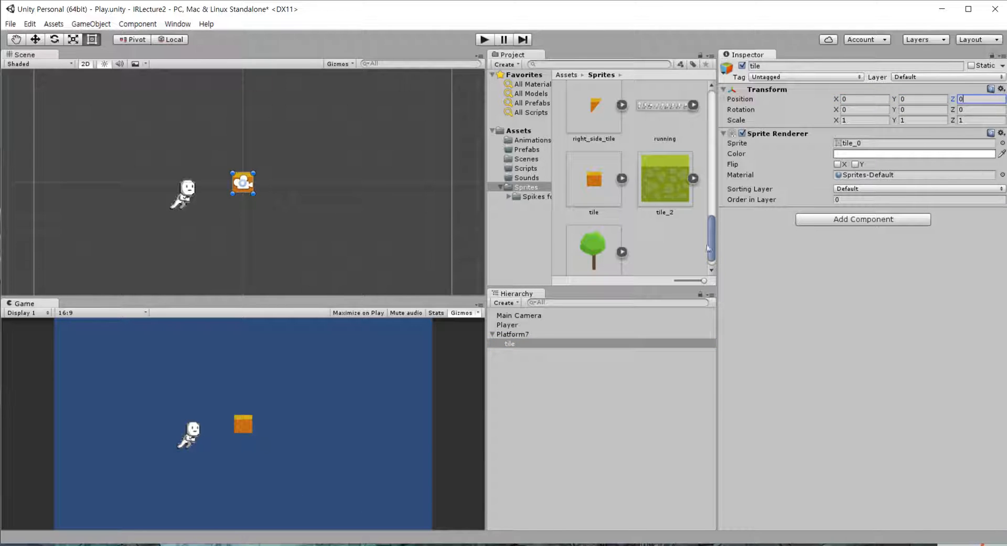
- Duplicate the tile inside Platform7 and move the copy beside the original, to about X 1.15, Y -0.23
{"action": "left_click", "coordinate": [594, 362]}
{"action": "left_click", "coordinate": [513, 345]}
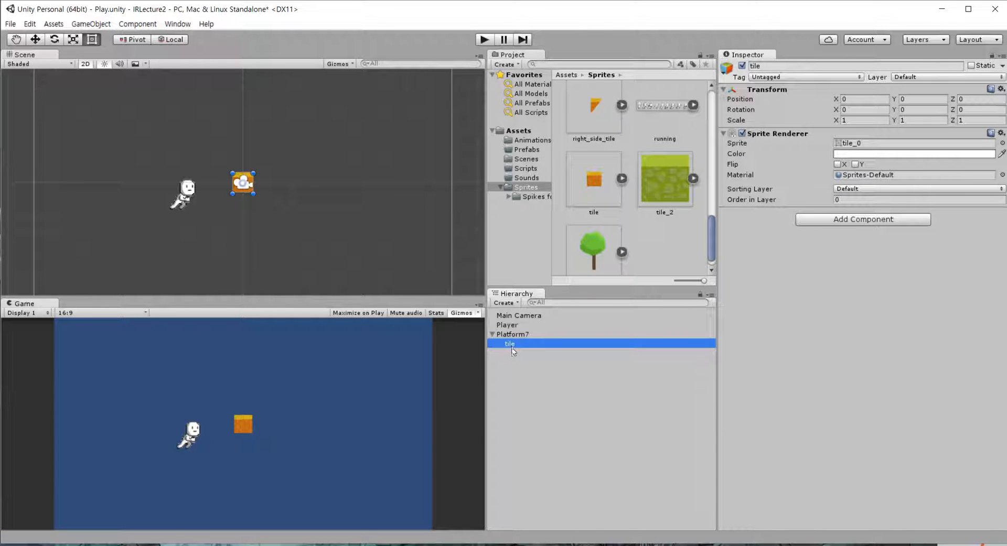
{"action": "key", "text": "ctrl+d"}
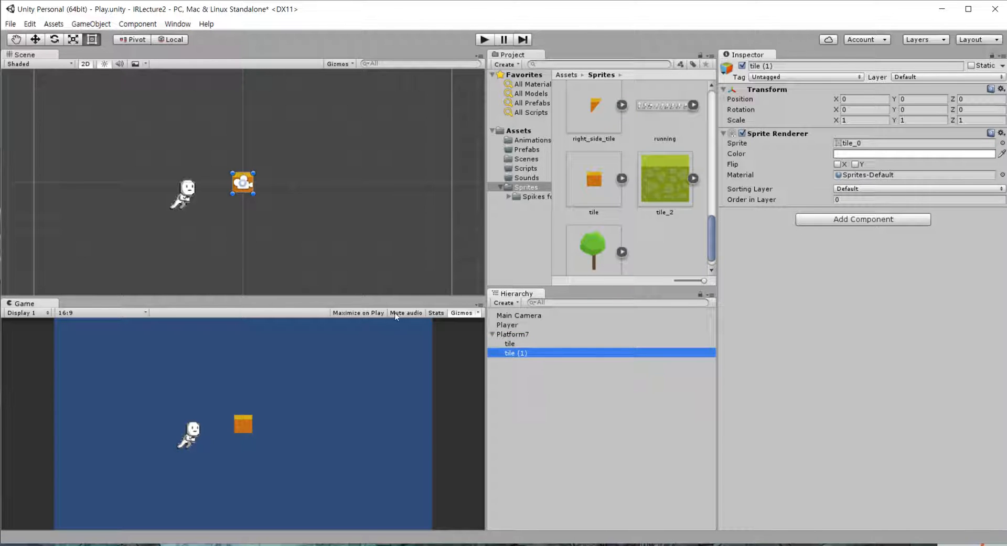
{"action": "scroll", "coordinate": [270, 194], "scroll_direction": "up", "scroll_amount": 2}
{"action": "left_click_drag", "start_coordinate": [254, 182], "coordinate": [303, 189]}
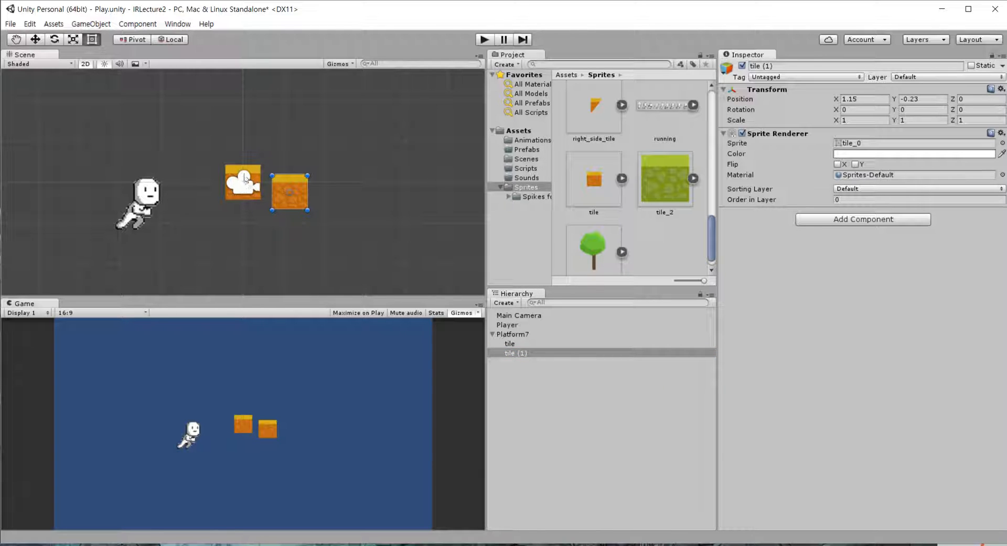
- Reduce the size of the 3D gizmo icons in the Scene view
{"action": "left_click", "coordinate": [341, 63]}
{"action": "left_click_drag", "start_coordinate": [428, 78], "coordinate": [417, 83]}
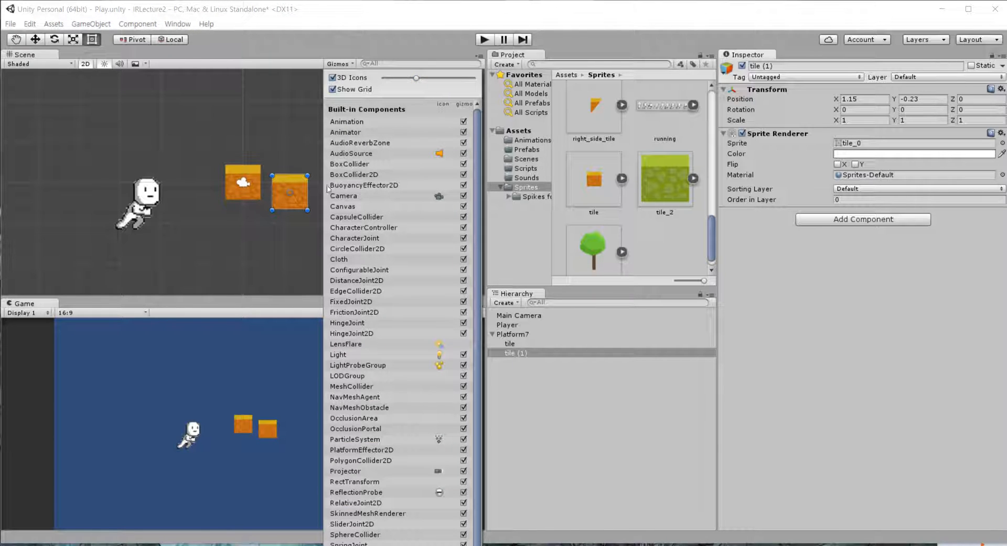
{"action": "left_click", "coordinate": [285, 151]}
- Snap the copied tile flush against the first at X 0.87, Y 0, and duplicate it into a row of seven tiles ending at X 5.22
{"action": "left_click", "coordinate": [285, 192]}
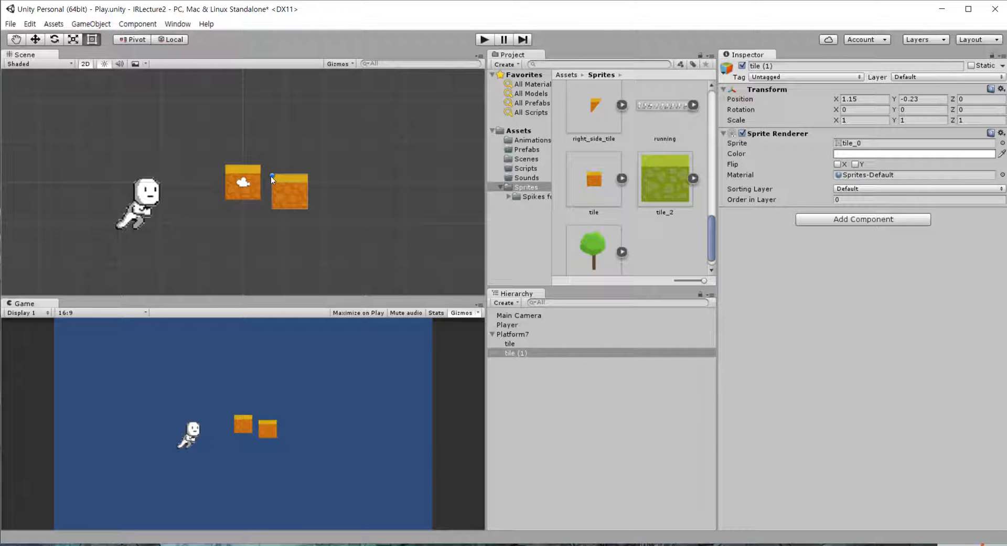
{"action": "left_click_drag", "start_coordinate": [270, 176], "coordinate": [268, 179]}
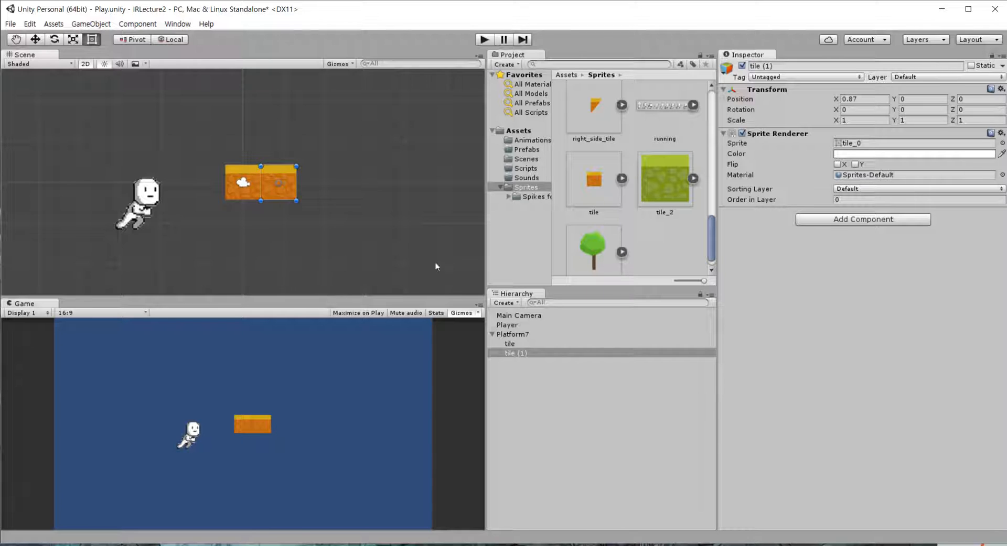
{"action": "key", "text": "ctrl+d"}
{"action": "left_click_drag", "start_coordinate": [284, 170], "coordinate": [442, 172]}
{"action": "key", "text": "ctrl+d"}
{"action": "key", "text": "ctrl+d"}
{"action": "key", "text": "ctrl+d"}
{"action": "key", "text": "ctrl+d"}
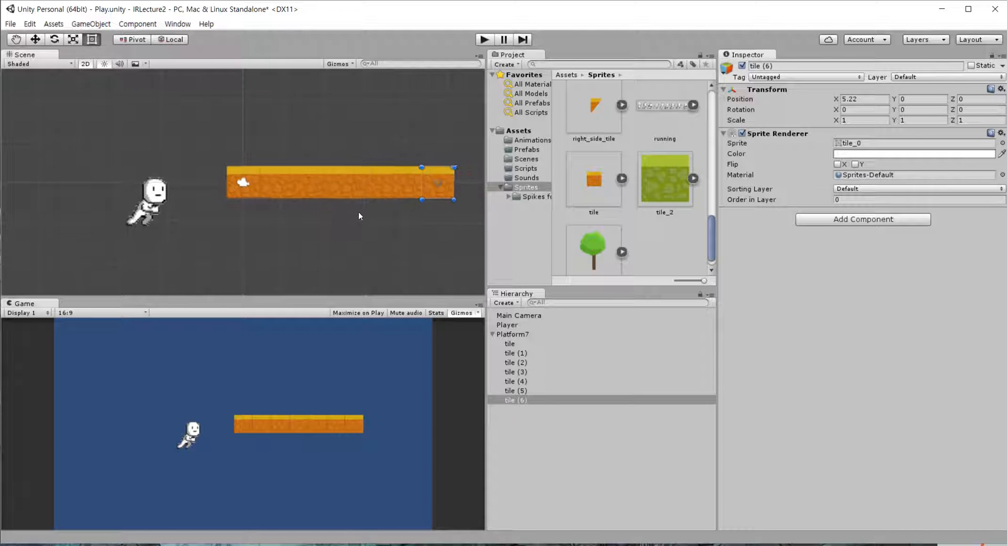
{"action": "middle_click_drag", "start_coordinate": [405, 225], "coordinate": [355, 245]}
{"action": "scroll", "coordinate": [354, 245], "scroll_direction": "down", "scroll_amount": 1}
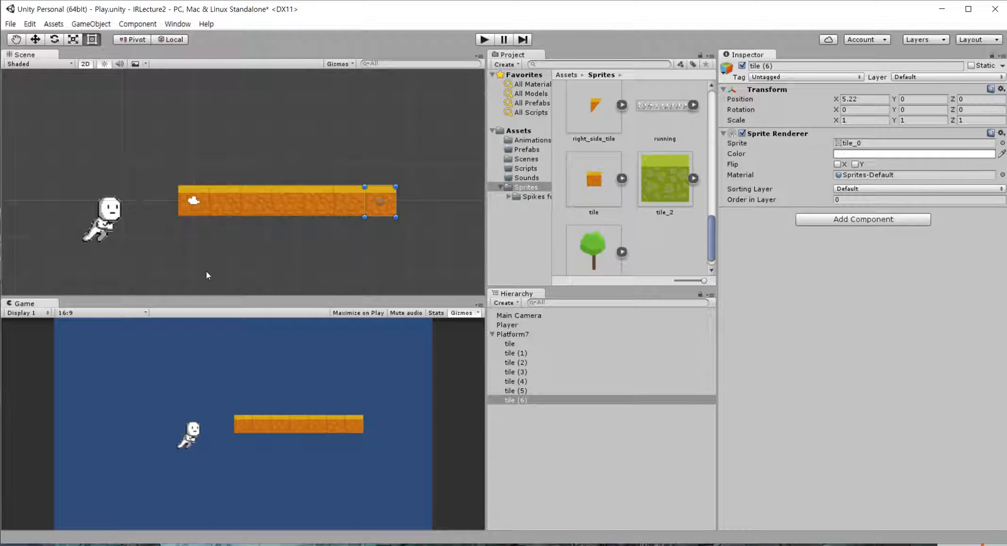
{"action": "left_click", "coordinate": [144, 313]}
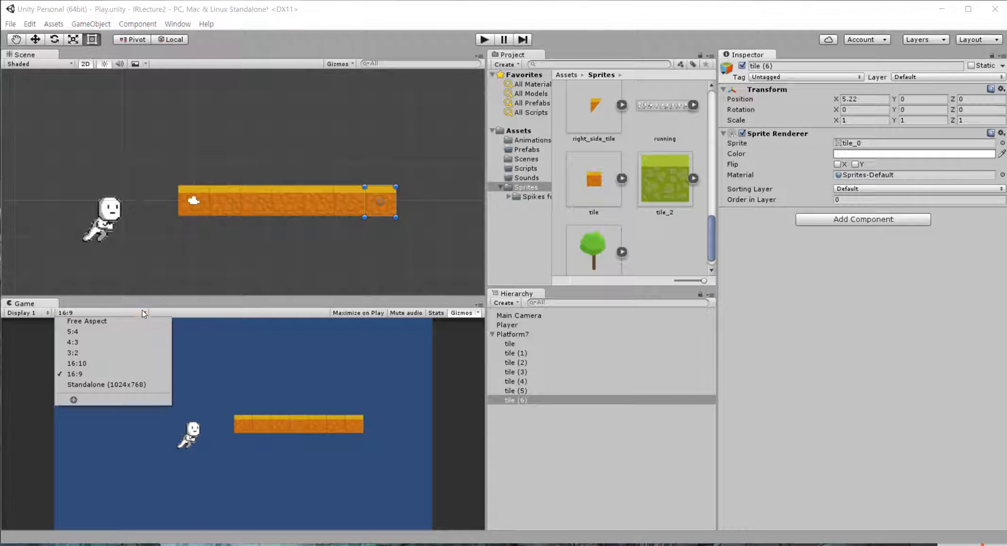
{"action": "left_click", "coordinate": [81, 371]}
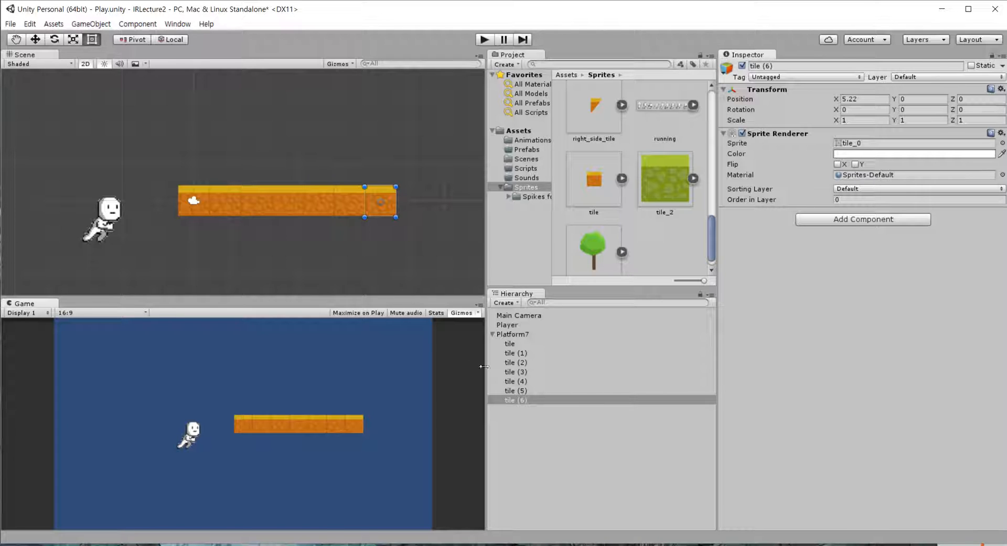
{"action": "left_click", "coordinate": [527, 420]}
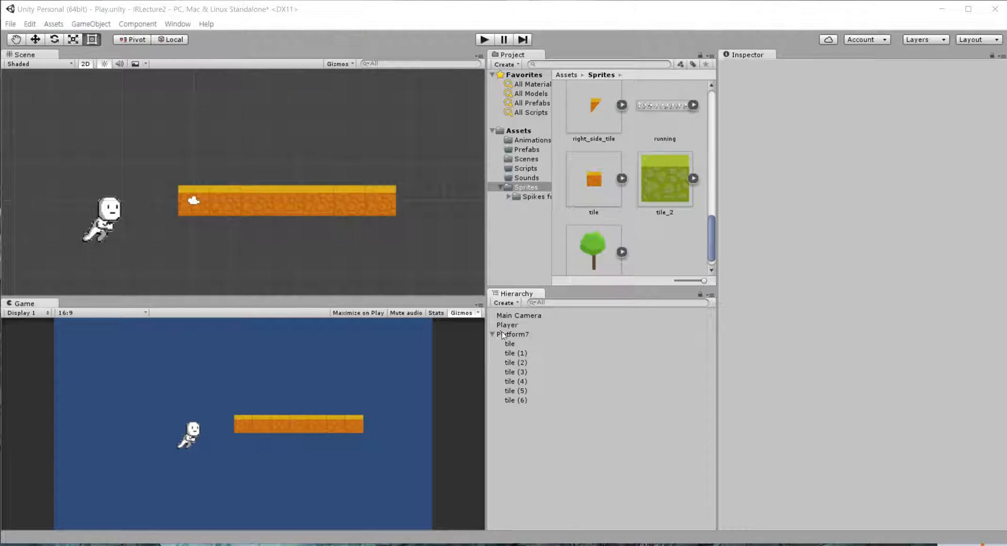
- Add a Box Collider 2D component to Platform7
{"action": "left_click", "coordinate": [546, 335]}
{"action": "left_click", "coordinate": [865, 141]}
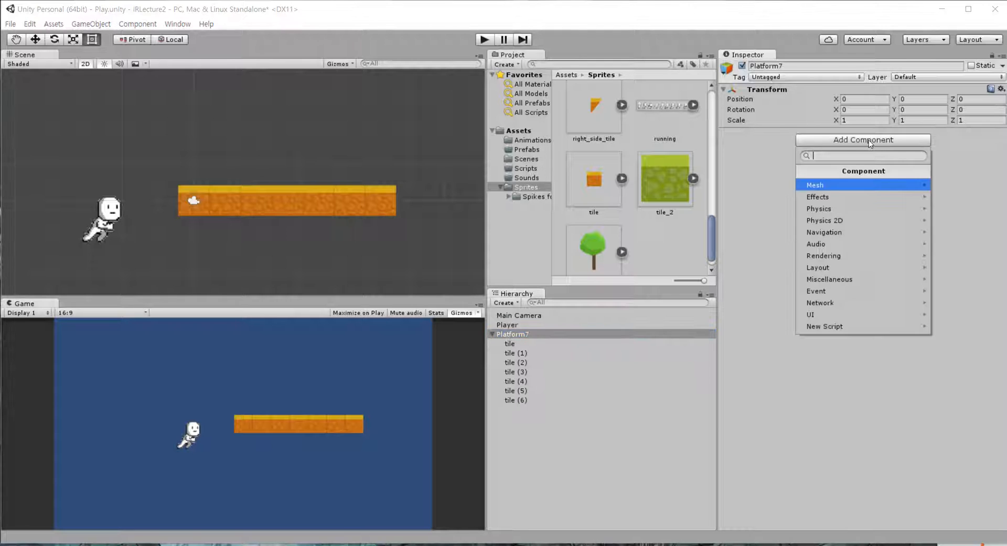
{"action": "left_click", "coordinate": [833, 222]}
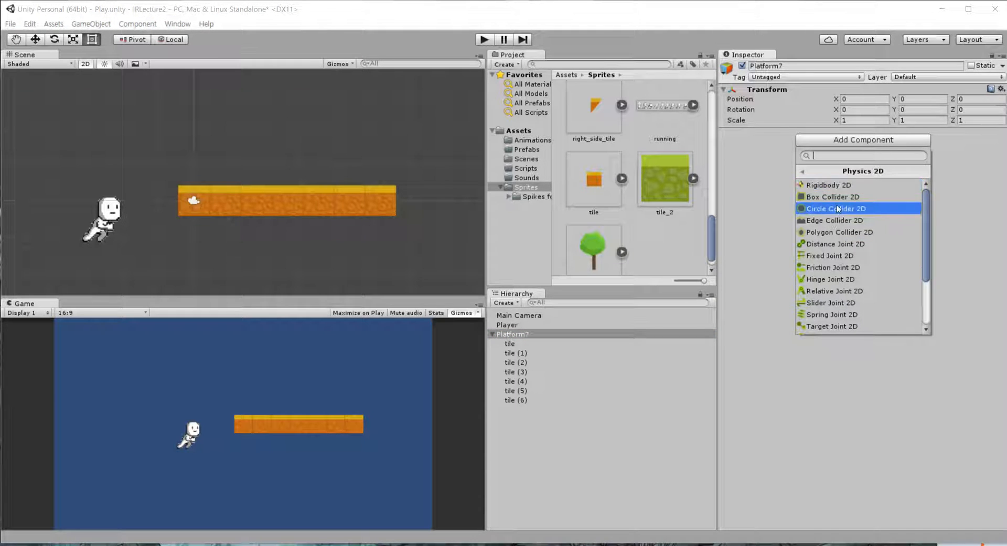
{"action": "left_click", "coordinate": [839, 197]}
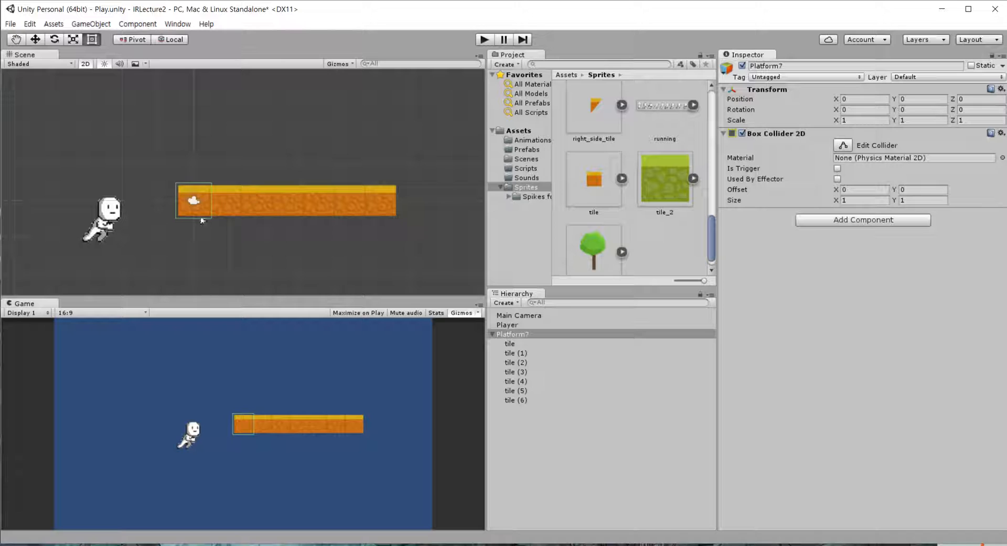
- Edit the Box Collider 2D of Platform7 to fit the whole tile row, about 6.08 by 0.83 in size
{"action": "left_click", "coordinate": [842, 145]}
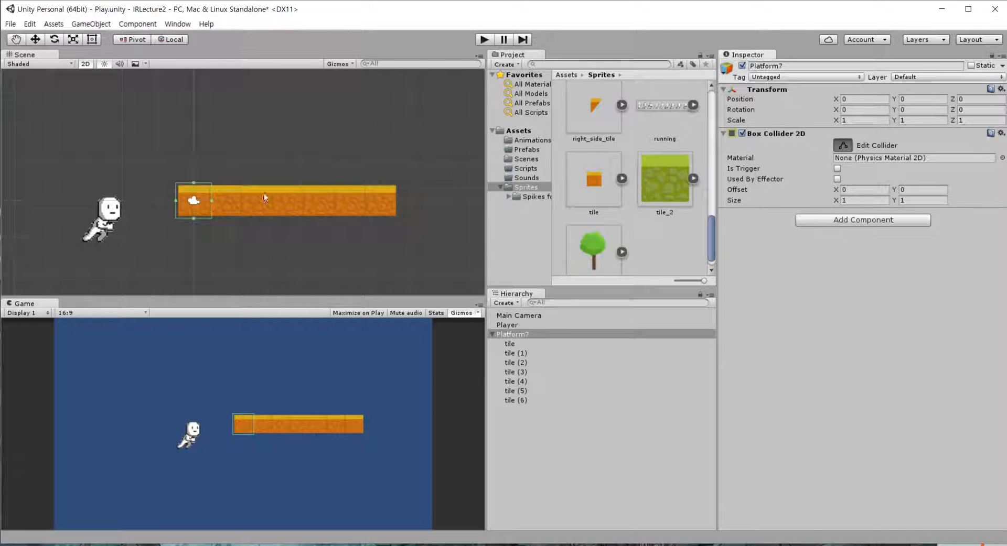
{"action": "left_click_drag", "start_coordinate": [212, 200], "coordinate": [396, 213]}
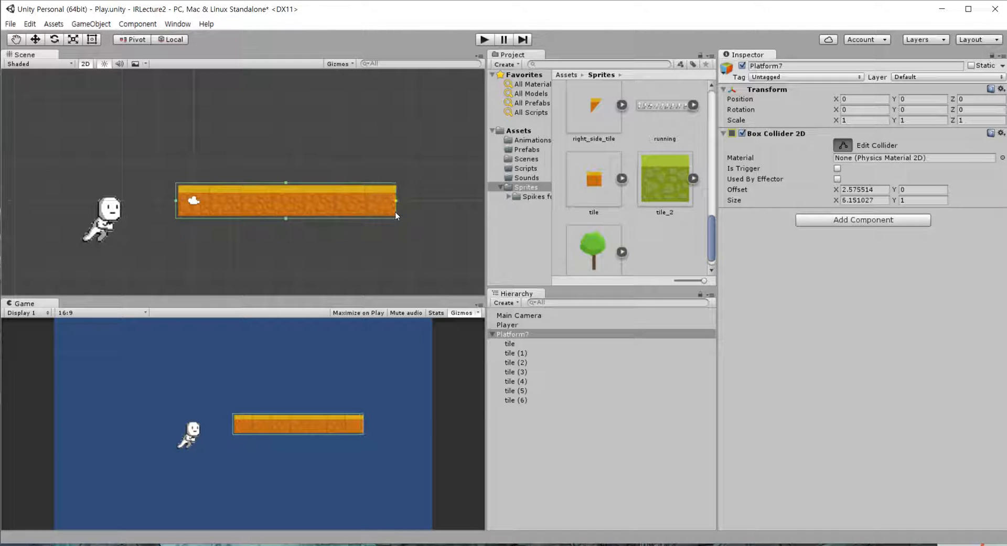
{"action": "left_click_drag", "start_coordinate": [285, 181], "coordinate": [286, 184]}
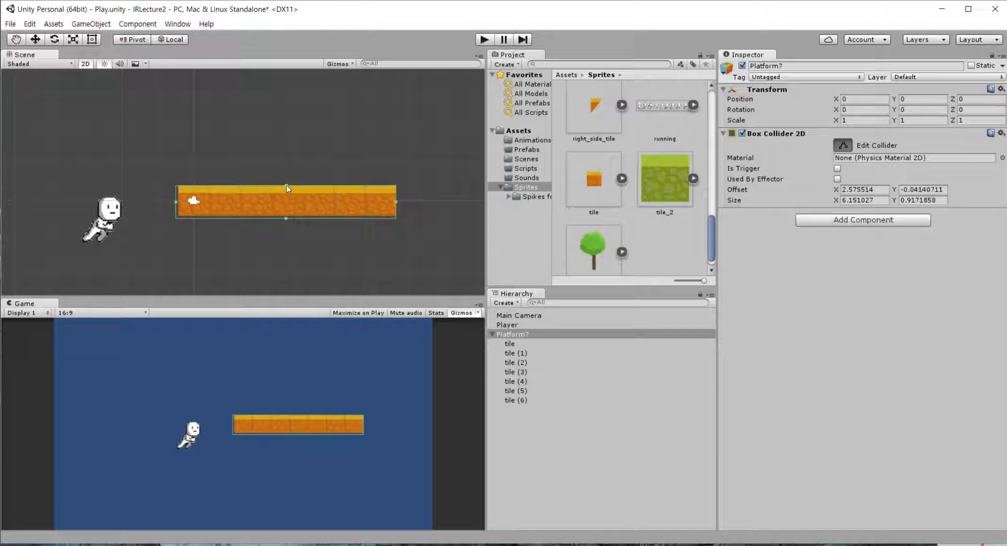
{"action": "scroll", "coordinate": [286, 194], "scroll_direction": "up", "scroll_amount": 5}
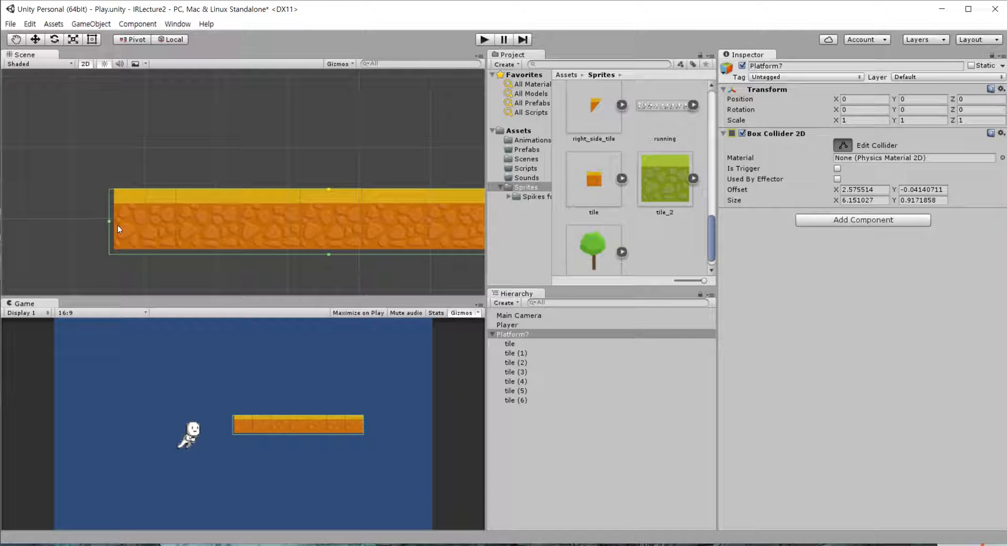
{"action": "left_click_drag", "start_coordinate": [109, 222], "coordinate": [114, 222]}
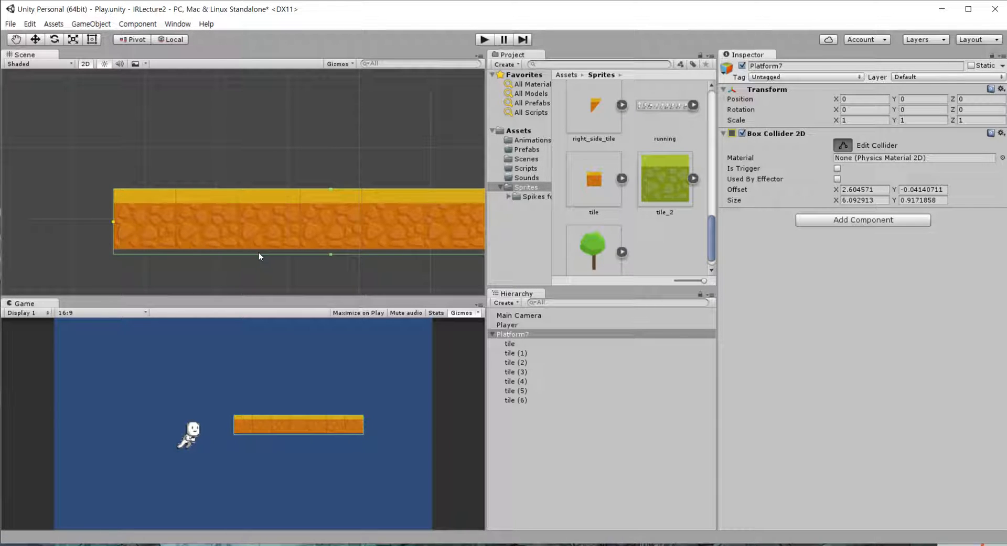
{"action": "left_click_drag", "start_coordinate": [328, 252], "coordinate": [330, 246]}
{"action": "left_click_drag", "start_coordinate": [113, 218], "coordinate": [115, 219]}
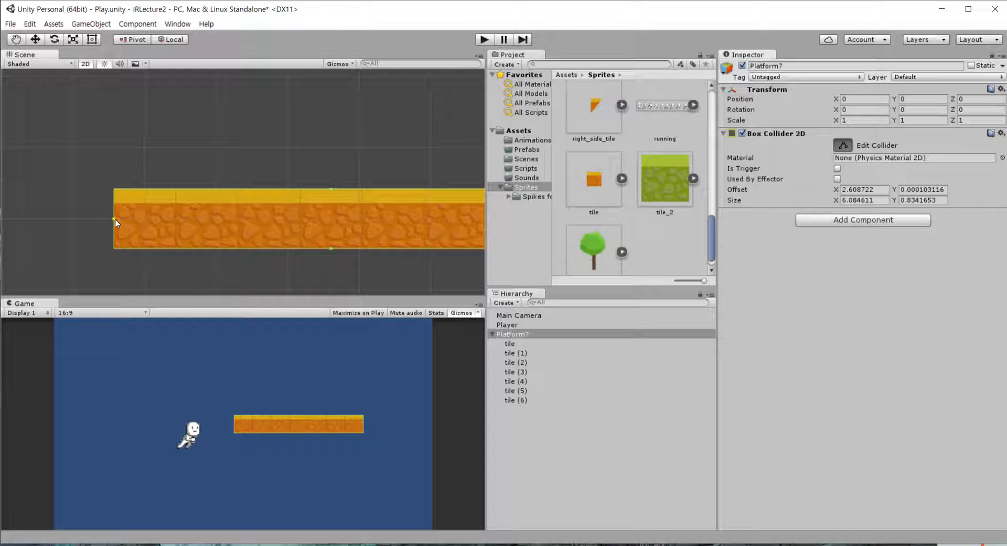
{"action": "middle_click_drag", "start_coordinate": [300, 153], "coordinate": [92, 138]}
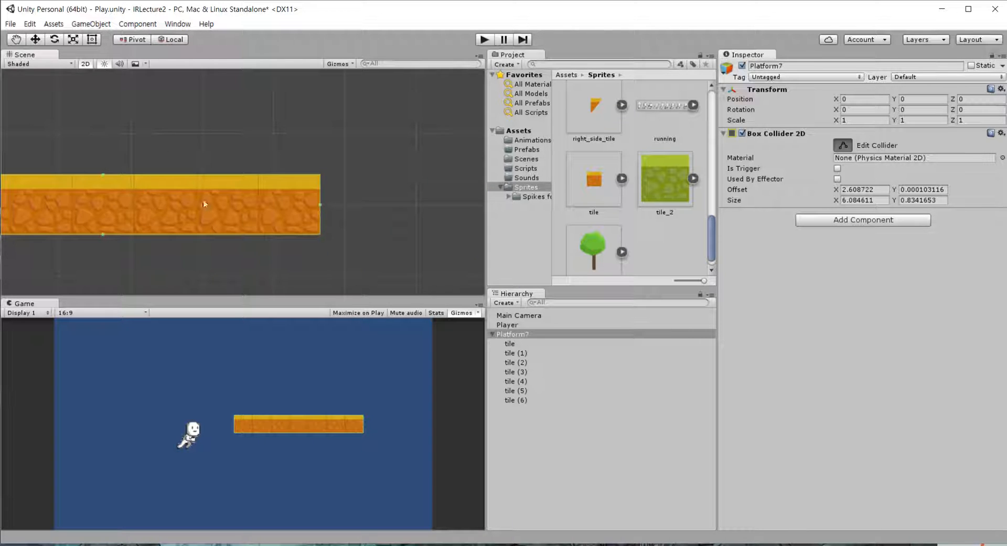
{"action": "left_click", "coordinate": [843, 145]}
{"action": "scroll", "coordinate": [346, 126], "scroll_direction": "up", "scroll_amount": 3}
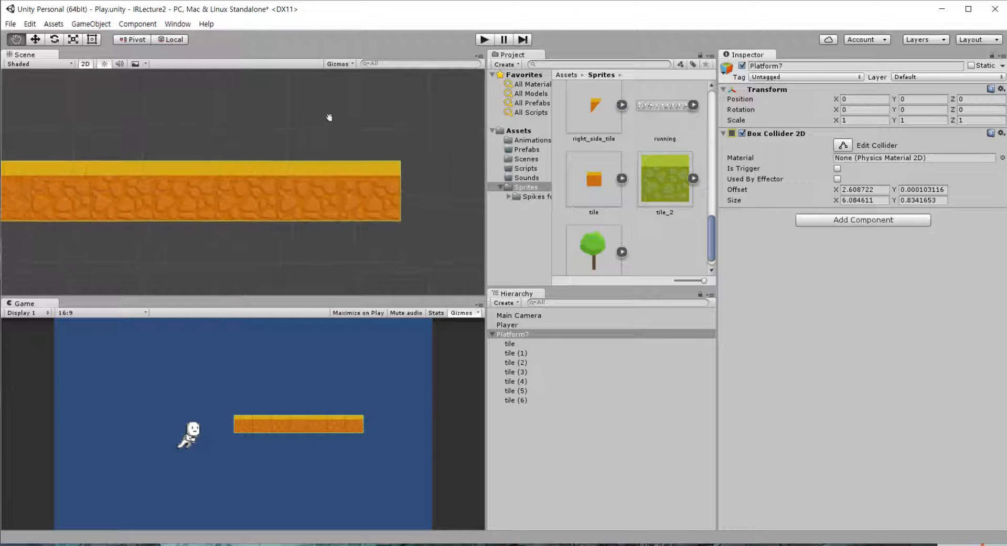
- Collapse Platform7's children in the hierarchy and create a layer named Ground in User Layer 8
{"action": "left_click", "coordinate": [498, 336]}
{"action": "left_click", "coordinate": [491, 335]}
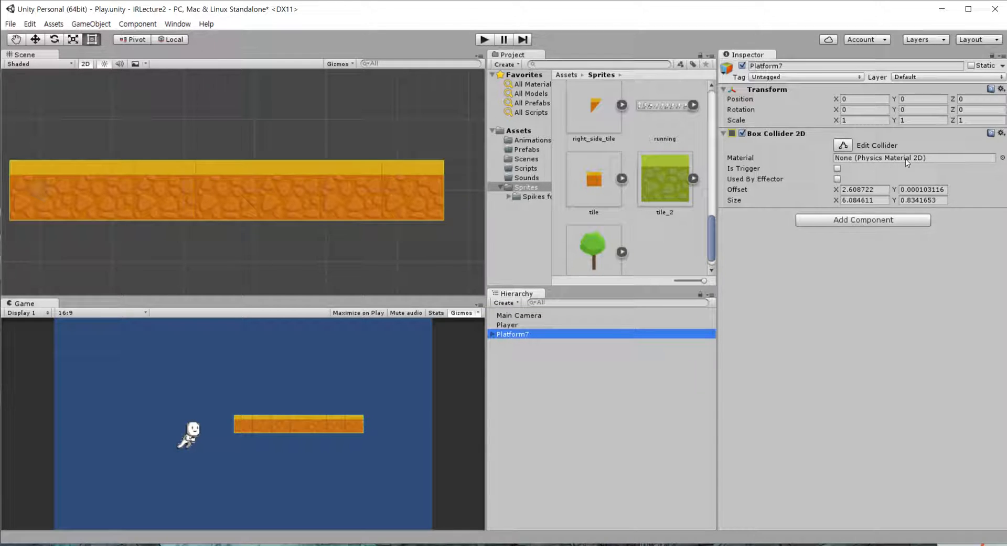
{"action": "left_click", "coordinate": [906, 78]}
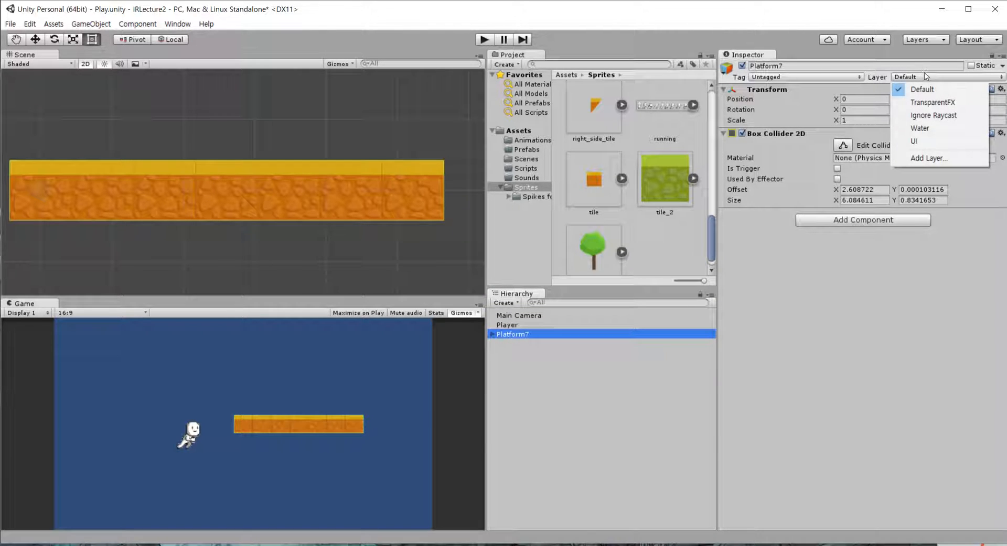
{"action": "left_click", "coordinate": [914, 159]}
{"action": "left_click", "coordinate": [838, 213]}
{"action": "type", "text": "Ground"}
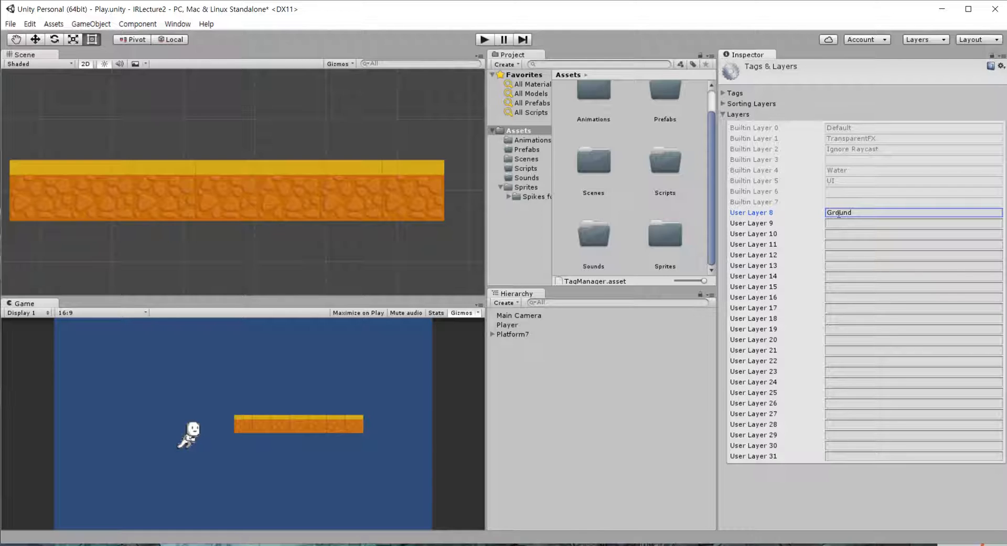
- Assign the Ground layer to Platform7 only, leaving its child tiles out of the change
{"action": "left_click", "coordinate": [522, 334]}
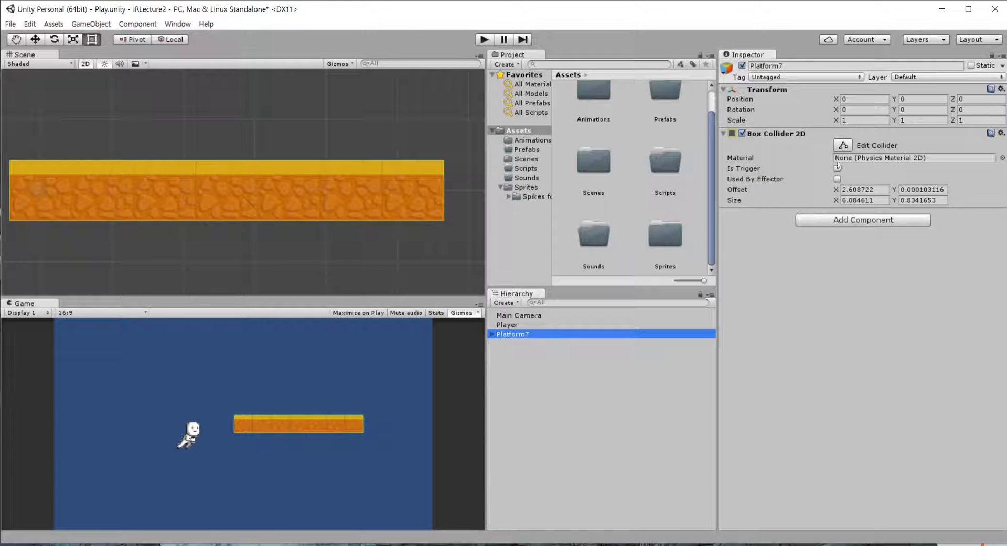
{"action": "left_click", "coordinate": [918, 77]}
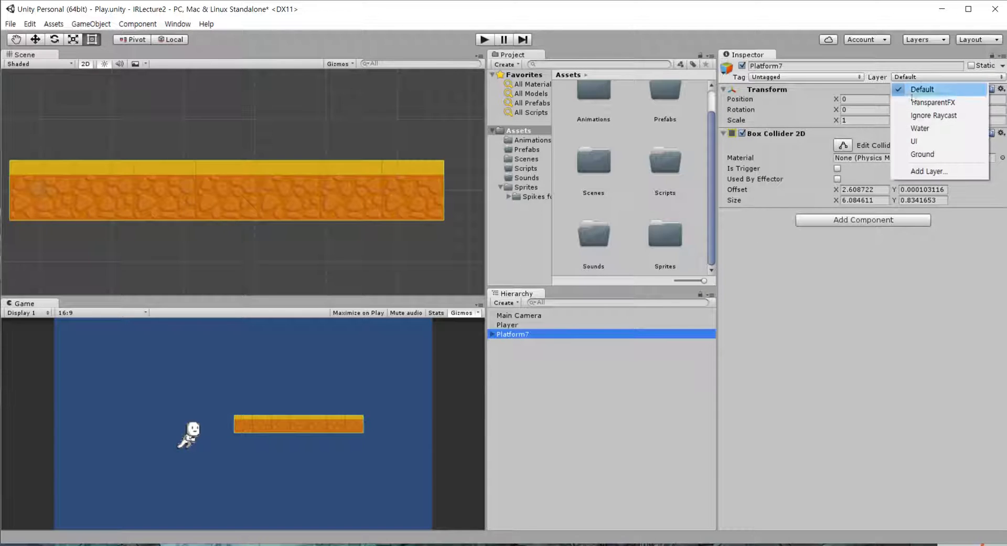
{"action": "left_click", "coordinate": [916, 155]}
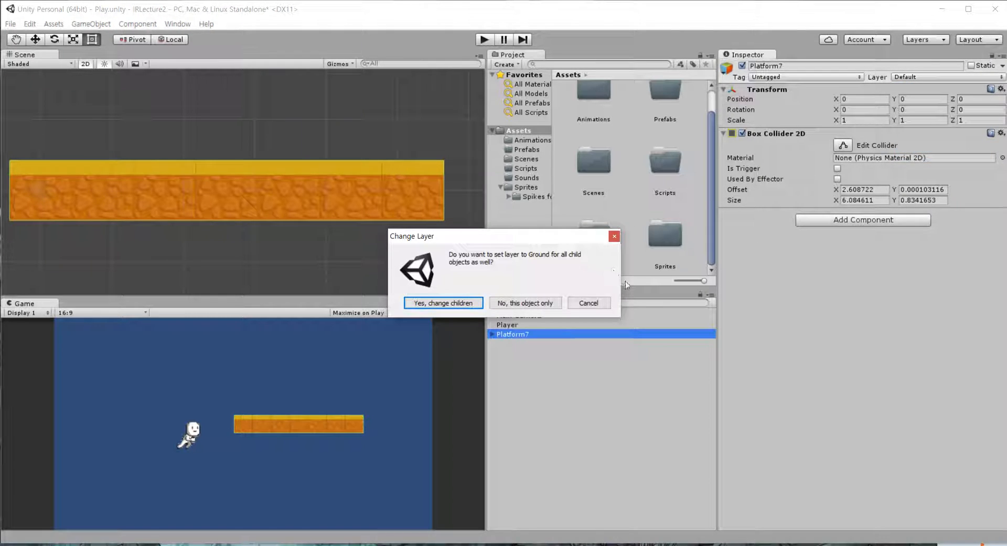
{"action": "left_click", "coordinate": [536, 308]}
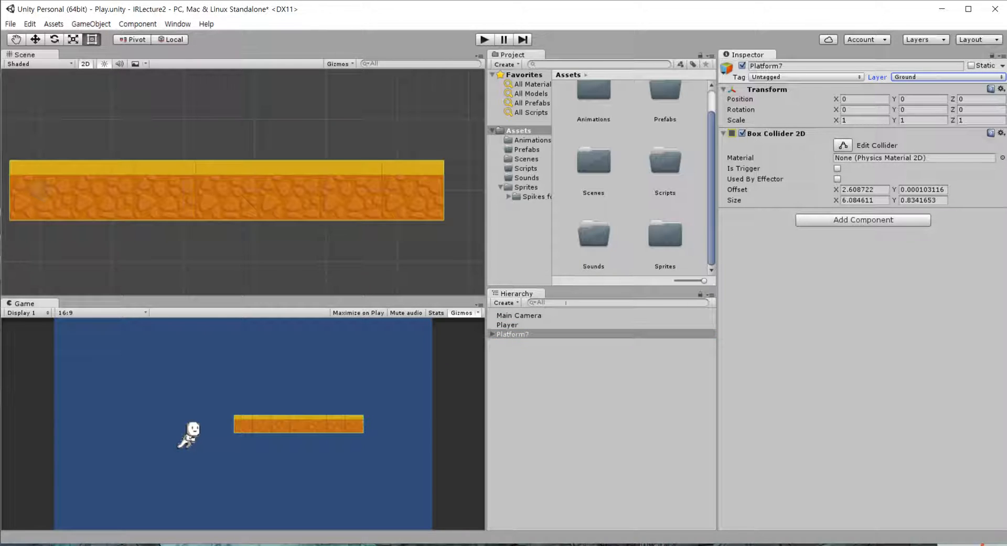
{"action": "left_click", "coordinate": [531, 364]}
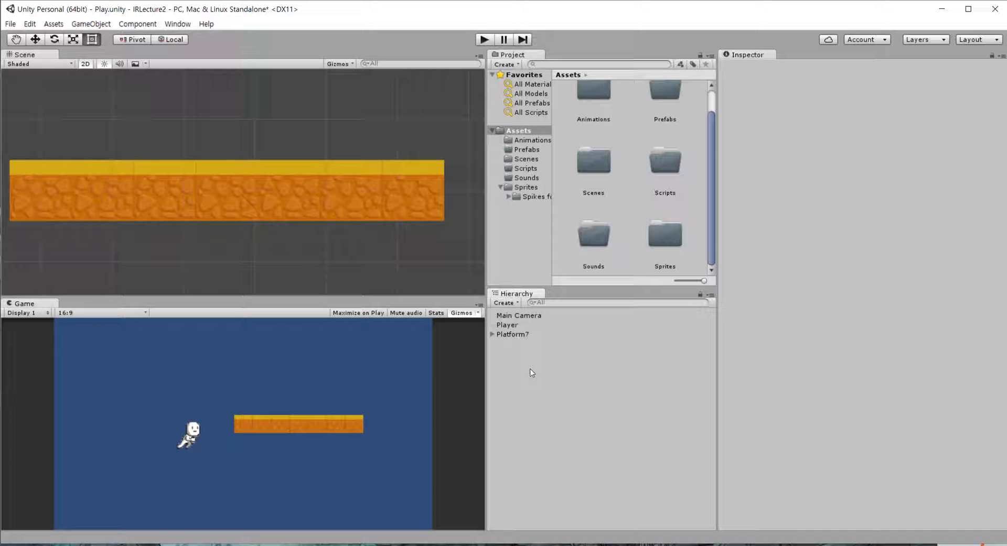
- Save Platform7 as a prefab in the Prefabs folder
{"action": "left_click", "coordinate": [529, 150]}
{"action": "left_click_drag", "start_coordinate": [510, 334], "coordinate": [617, 244]}
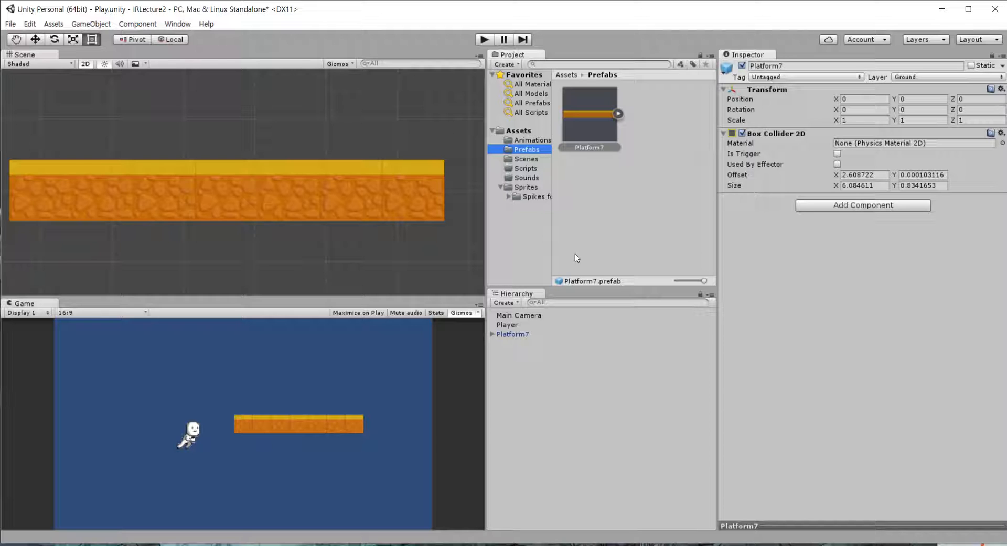
{"action": "left_click", "coordinate": [542, 349]}
- Duplicate Platform7 in the scene, rename the copy Platform10 and save it as a prefab in the Prefabs folder
{"action": "left_click", "coordinate": [521, 335]}
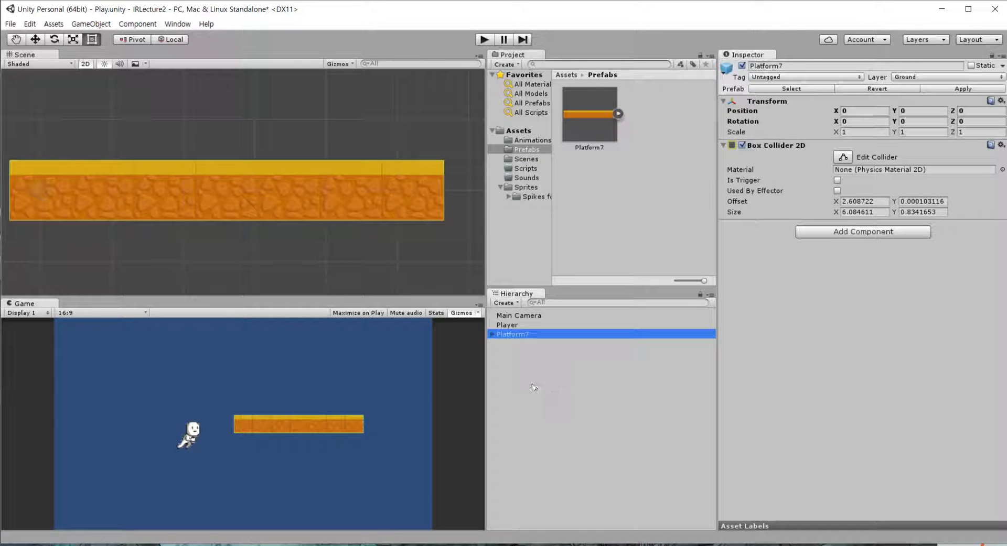
{"action": "key", "text": "ctrl+d"}
{"action": "key", "text": "F2"}
{"action": "type", "text": "Platform10"}
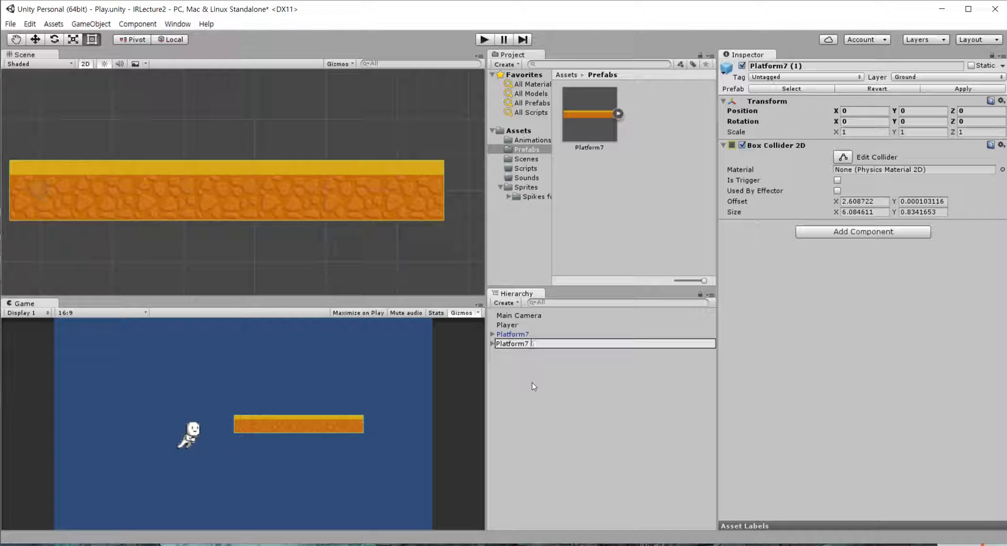
{"action": "key", "text": "Return"}
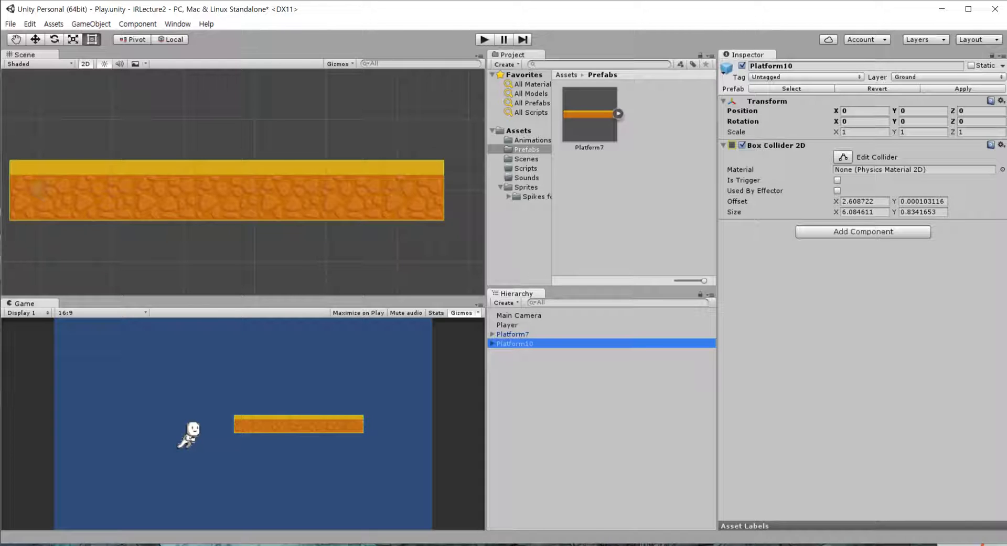
{"action": "left_click_drag", "start_coordinate": [527, 344], "coordinate": [659, 242]}
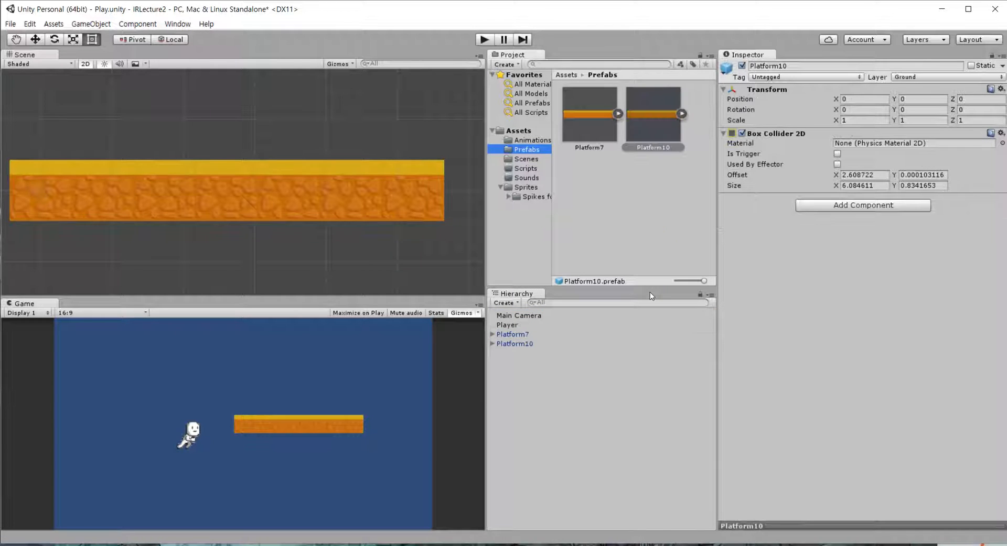
- Delete the Platform7 instance from the scene and select Platform10
{"action": "left_click", "coordinate": [525, 335]}
{"action": "key", "text": "Delete"}
{"action": "left_click", "coordinate": [524, 335]}
- Extend Platform10 to ten tiles by duplicating its last tile three times, snapping the copies flush up to X 7.83
{"action": "middle_click_drag", "start_coordinate": [414, 267], "coordinate": [312, 260]}
{"action": "left_click", "coordinate": [493, 338]}
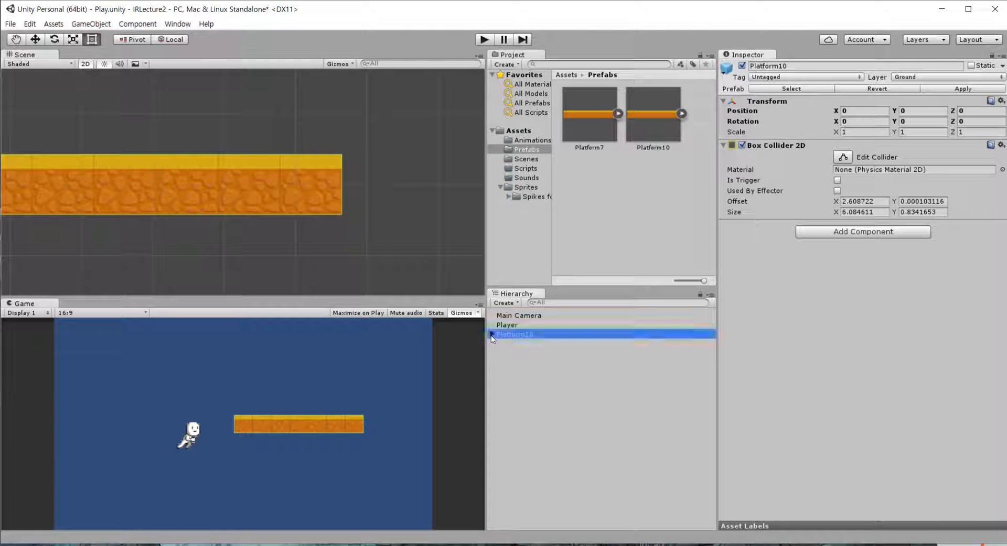
{"action": "left_click", "coordinate": [515, 401]}
{"action": "key", "text": "ctrl+d"}
{"action": "left_click_drag", "start_coordinate": [333, 204], "coordinate": [399, 208]}
{"action": "key", "text": "v"}
{"action": "left_click_drag", "start_coordinate": [351, 160], "coordinate": [340, 157]}
{"action": "key", "text": "ctrl+d"}
{"action": "left_click_drag", "start_coordinate": [384, 184], "coordinate": [511, 182]}
{"action": "key", "text": "ctrl+d"}
{"action": "middle_click_drag", "start_coordinate": [402, 119], "coordinate": [312, 142]}
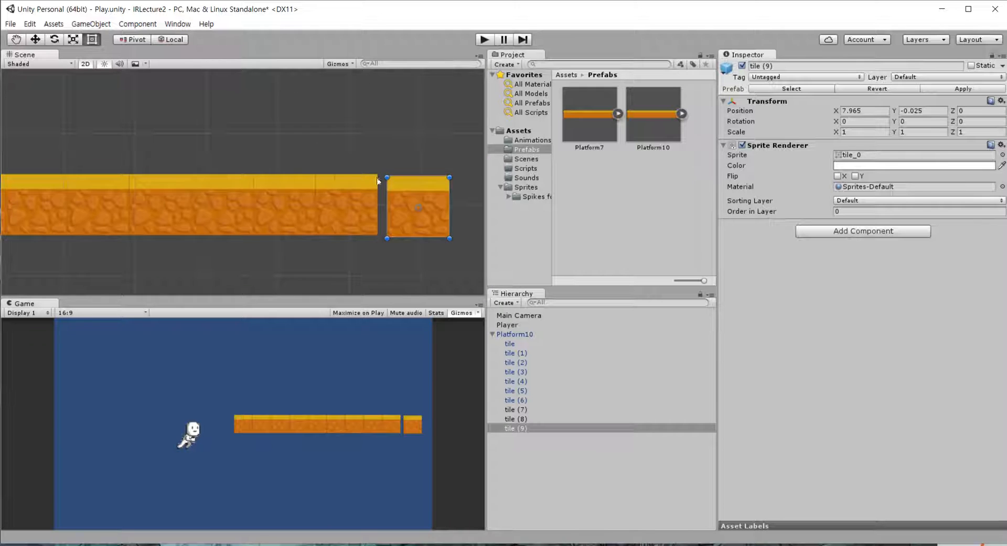
{"action": "left_click_drag", "start_coordinate": [387, 178], "coordinate": [377, 176]}
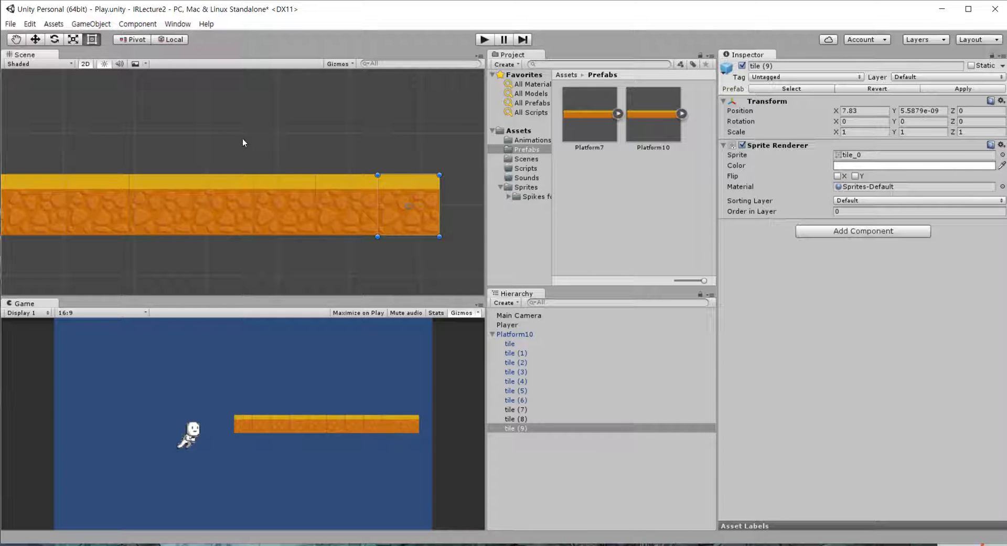
{"action": "middle_click_drag", "start_coordinate": [202, 140], "coordinate": [232, 141]}
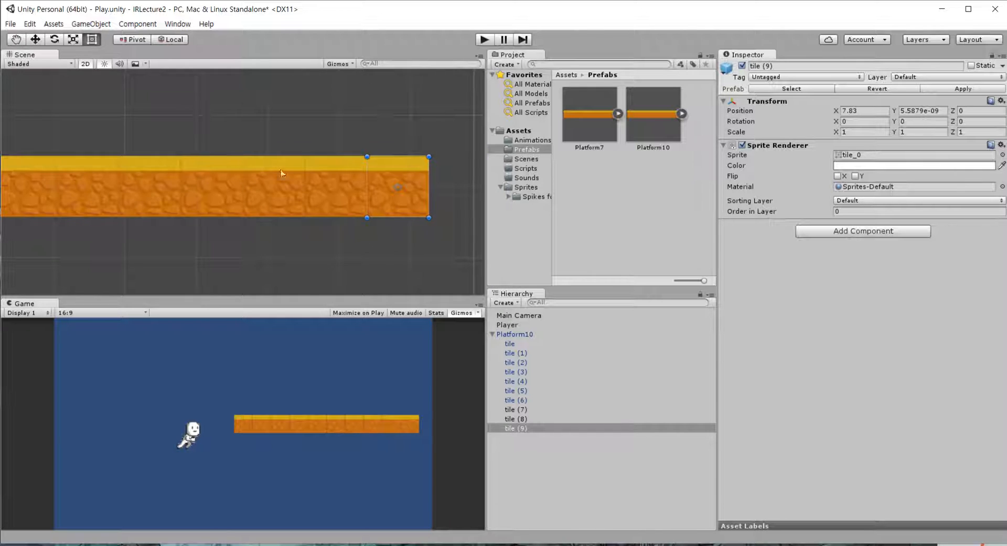
- Apply the added tiles of Platform10 to its prefab and check the prefab's contents in the Prefabs folder
{"action": "left_click", "coordinate": [509, 334]}
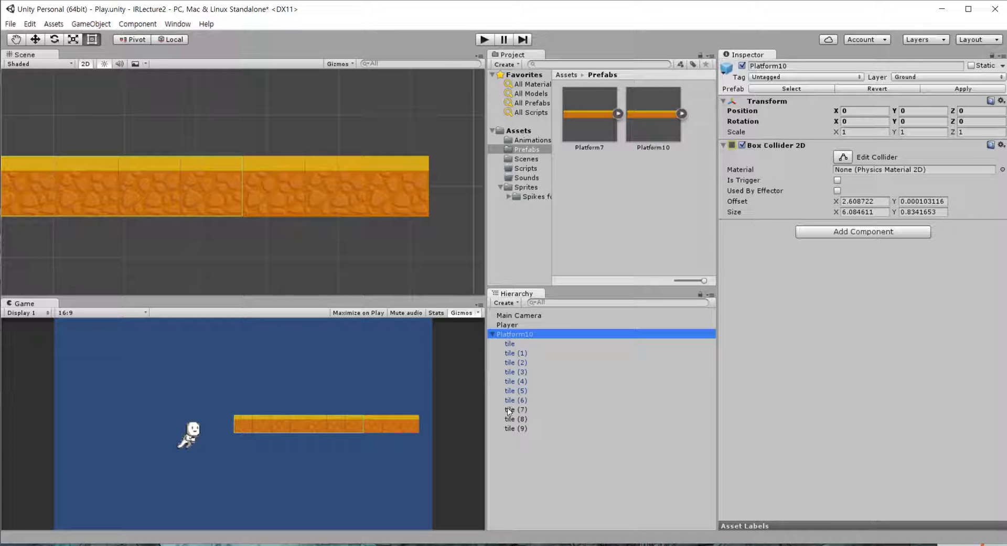
{"action": "left_click", "coordinate": [950, 90]}
{"action": "left_click", "coordinate": [680, 114]}
{"action": "scroll", "coordinate": [678, 134], "scroll_direction": "down", "scroll_amount": 3}
{"action": "scroll", "coordinate": [677, 135], "scroll_direction": "up", "scroll_amount": 3}
{"action": "left_click", "coordinate": [693, 115]}
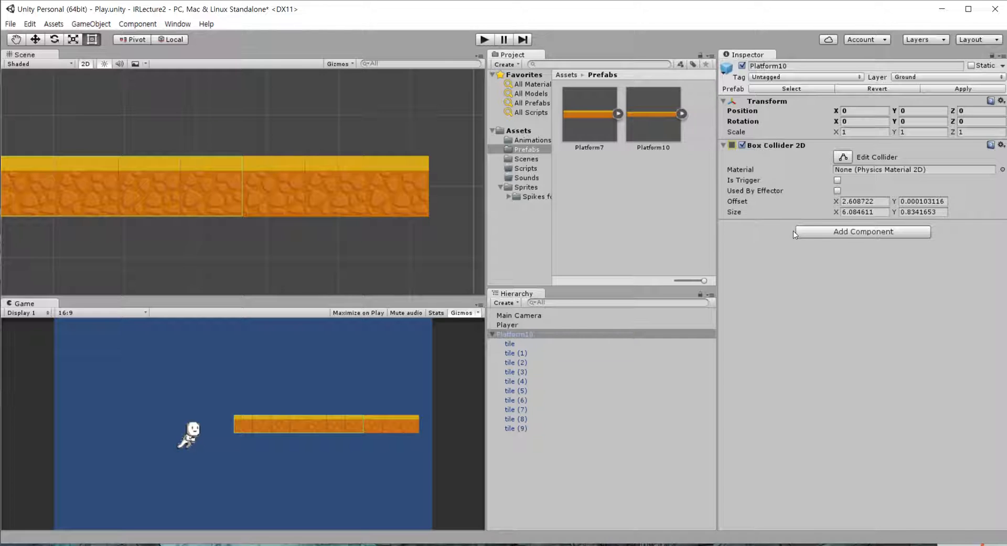
- Stretch the Box Collider 2D of Platform10 over all ten tiles, about 8.69 wide with an X offset of about 3.91
{"action": "left_click", "coordinate": [842, 157]}
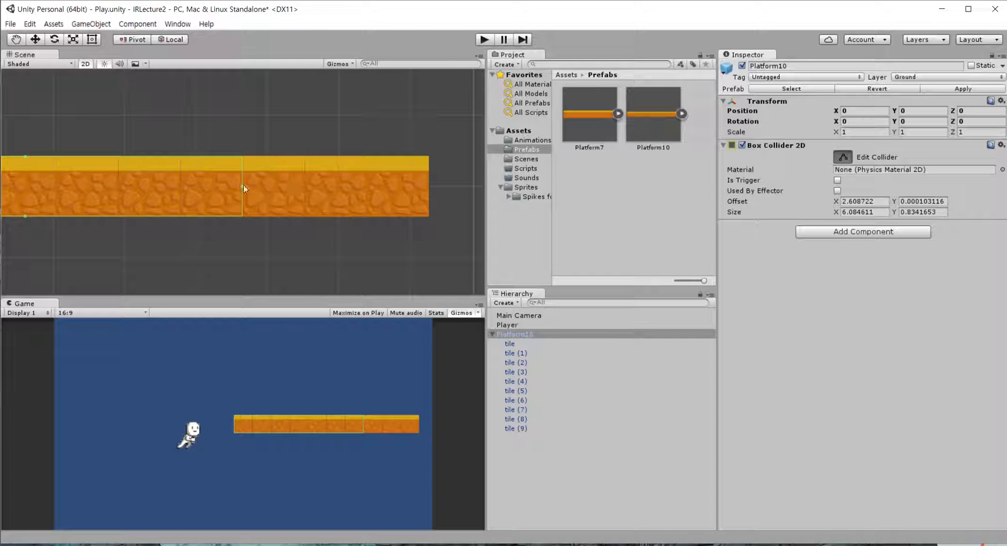
{"action": "left_click_drag", "start_coordinate": [244, 185], "coordinate": [427, 197]}
{"action": "scroll", "coordinate": [427, 198], "scroll_direction": "up", "scroll_amount": 2}
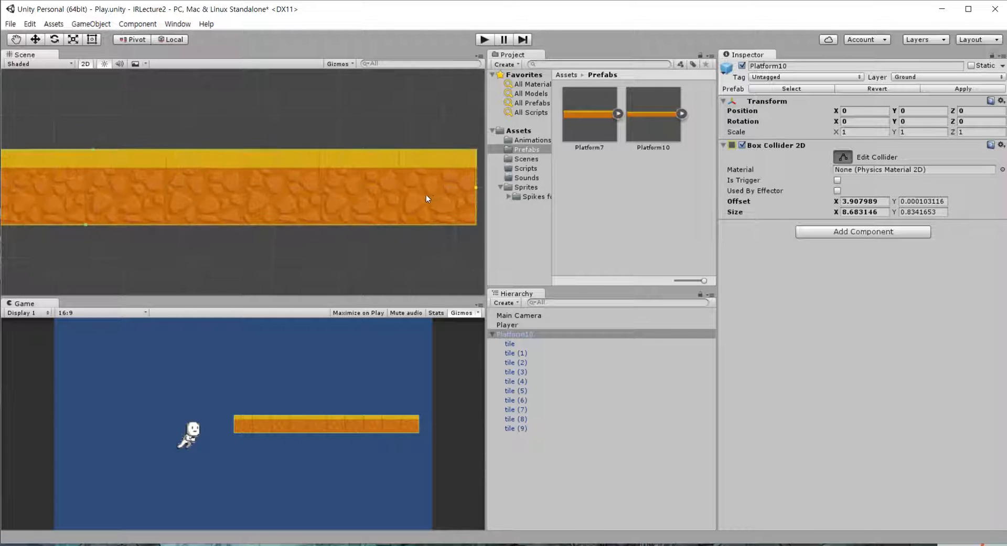
{"action": "middle_click_drag", "start_coordinate": [424, 195], "coordinate": [354, 203]}
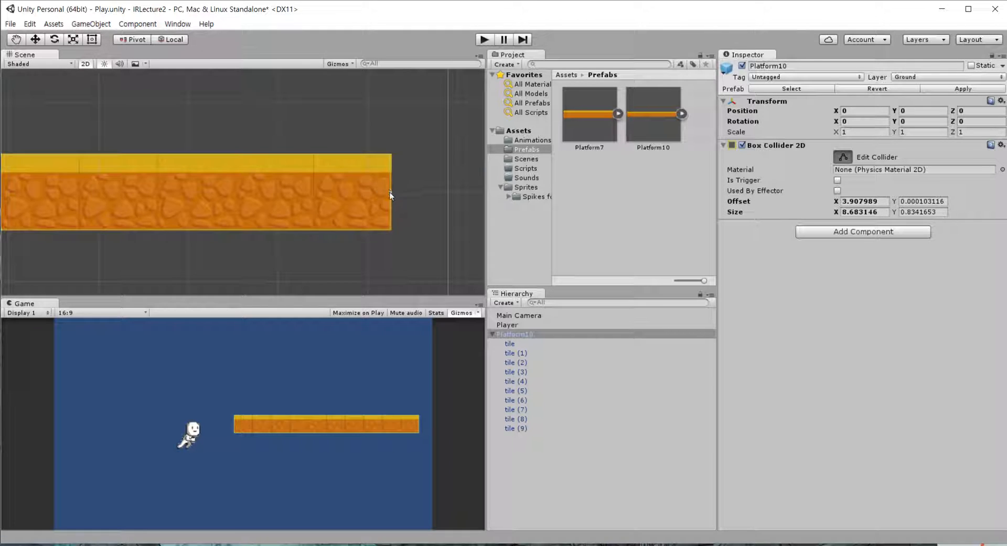
{"action": "left_click_drag", "start_coordinate": [390, 196], "coordinate": [391, 196]}
{"action": "left_click", "coordinate": [842, 157]}
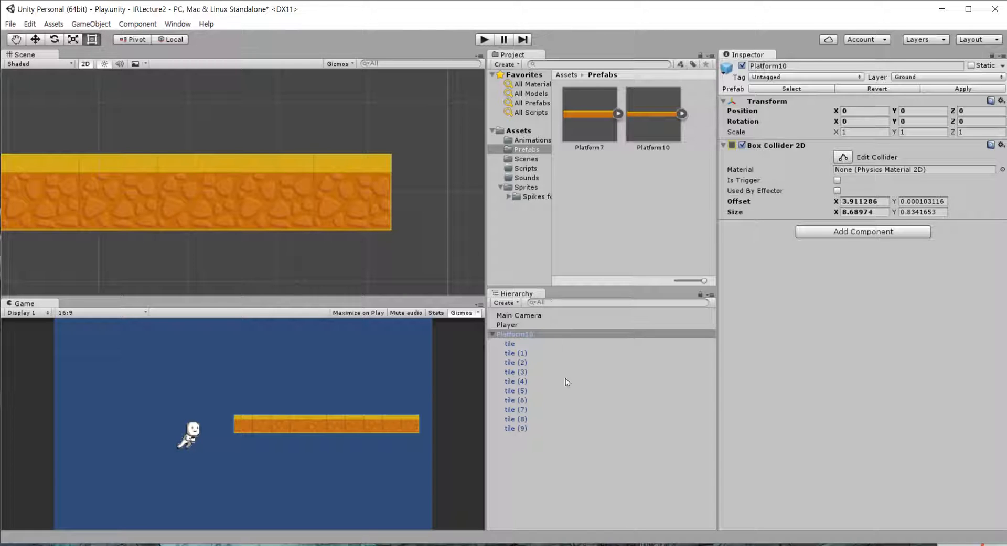
- Duplicate Platform10 in the scene, rename the copy Platform15 and save it as a prefab in the Prefabs folder
{"action": "left_click", "coordinate": [498, 334]}
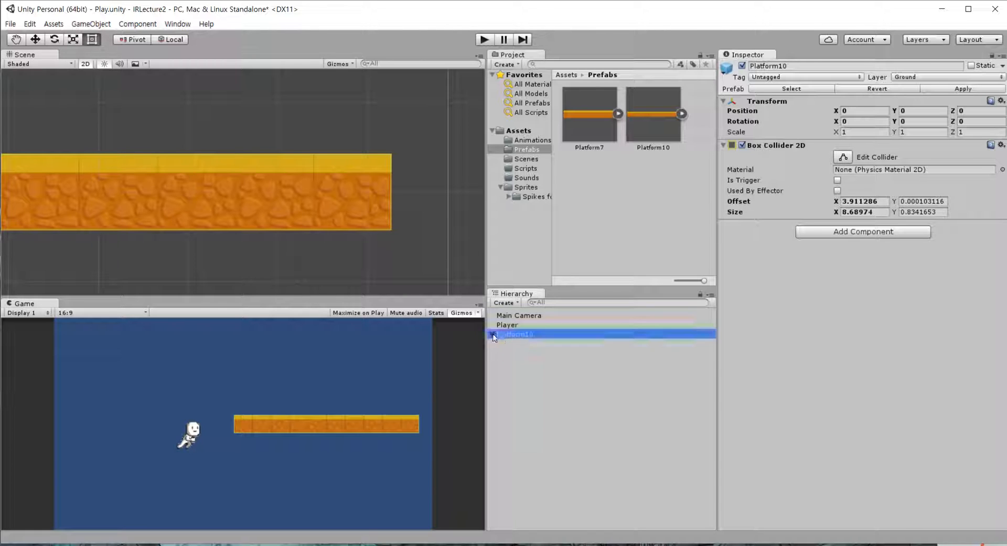
{"action": "left_click", "coordinate": [526, 393]}
{"action": "left_click", "coordinate": [530, 335]}
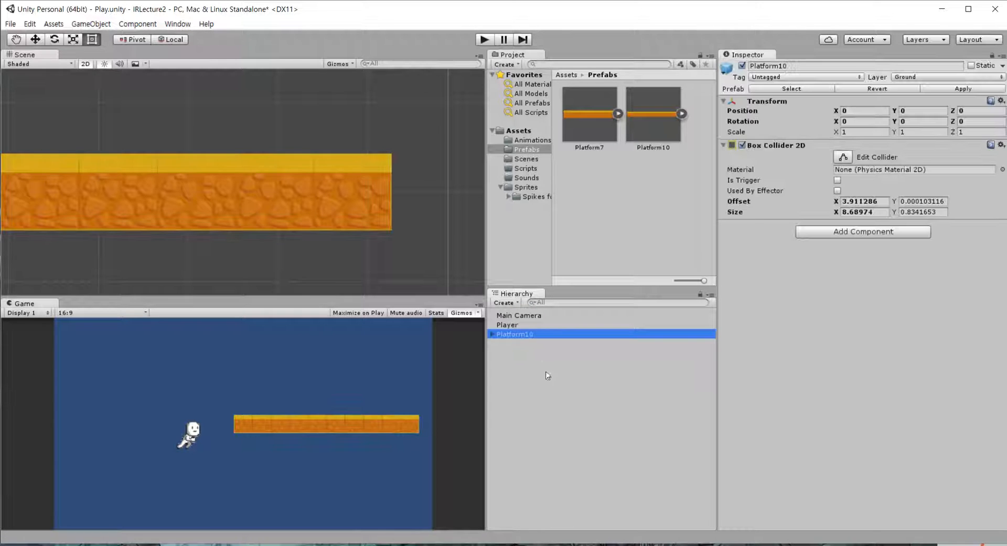
{"action": "key", "text": "ctrl+d"}
{"action": "key", "text": "F2"}
{"action": "key", "text": "End"}
{"action": "key", "text": "BackSpace"}
{"action": "key", "text": "BackSpace"}
{"action": "key", "text": "BackSpace"}
{"action": "key", "text": "BackSpace"}
{"action": "type", "text": "5"}
{"action": "key", "text": "Return"}
{"action": "left_click_drag", "start_coordinate": [526, 347], "coordinate": [585, 252]}
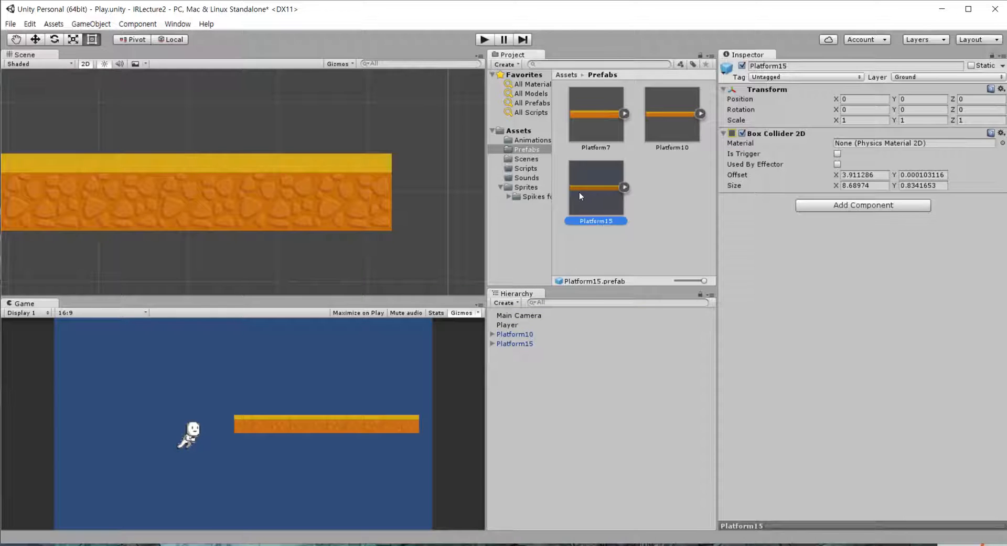
- Delete the Platform10 instance from the scene and select Platform15
{"action": "left_click", "coordinate": [526, 336]}
{"action": "key", "text": "Delete"}
{"action": "left_click", "coordinate": [529, 335]}
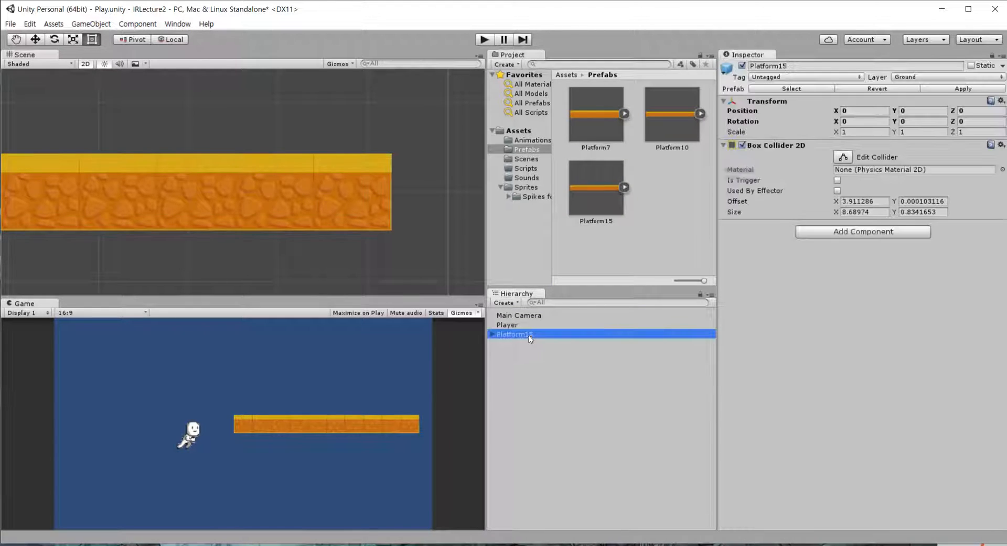
- Extend Platform15 to fifteen tiles by duplicating its last tile five times, snapping the copies flush up to X 12.18
{"action": "left_click", "coordinate": [495, 331]}
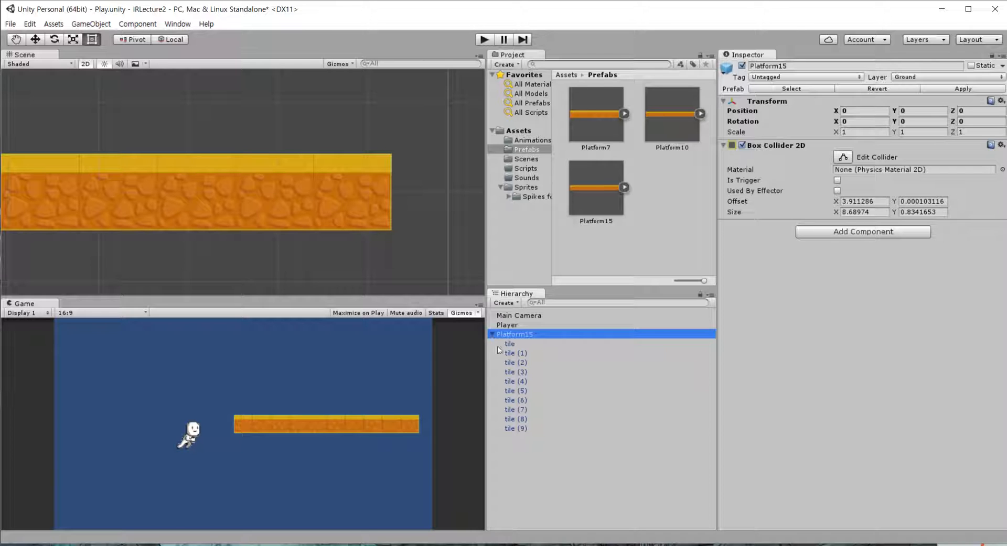
{"action": "middle_click_drag", "start_coordinate": [441, 259], "coordinate": [206, 237]}
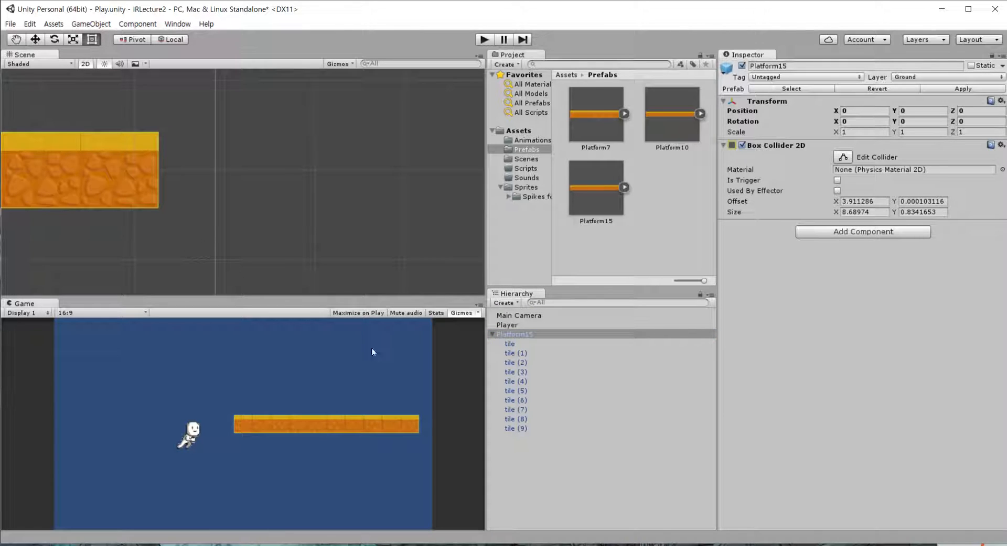
{"action": "left_click", "coordinate": [512, 430]}
{"action": "key", "text": "ctrl+d"}
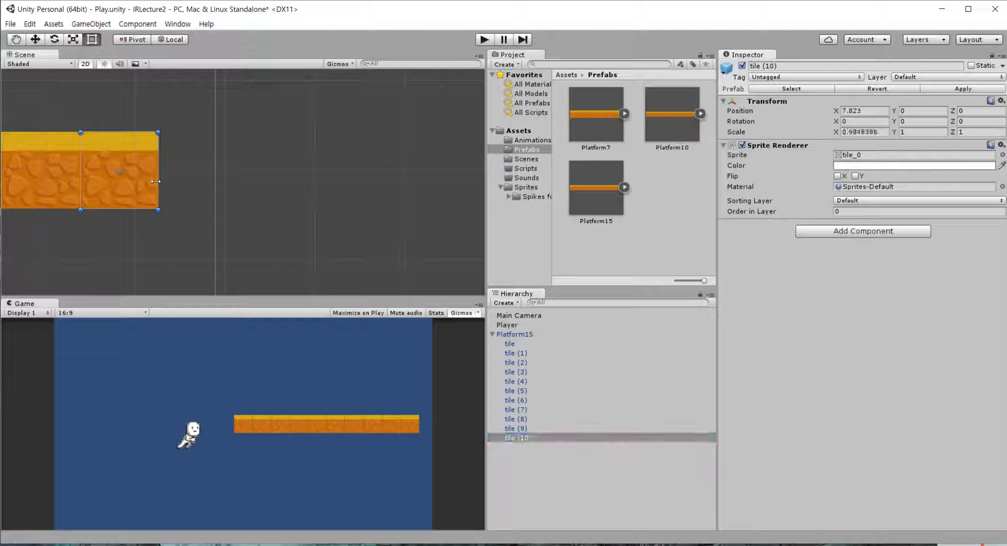
{"action": "left_click_drag", "start_coordinate": [149, 168], "coordinate": [222, 174]}
{"action": "left_click_drag", "start_coordinate": [171, 153], "coordinate": [398, 136]}
{"action": "key", "text": "ctrl+d"}
{"action": "key", "text": "ctrl+d"}
{"action": "key", "text": "ctrl+d"}
{"action": "middle_click_drag", "start_coordinate": [405, 111], "coordinate": [276, 104]}
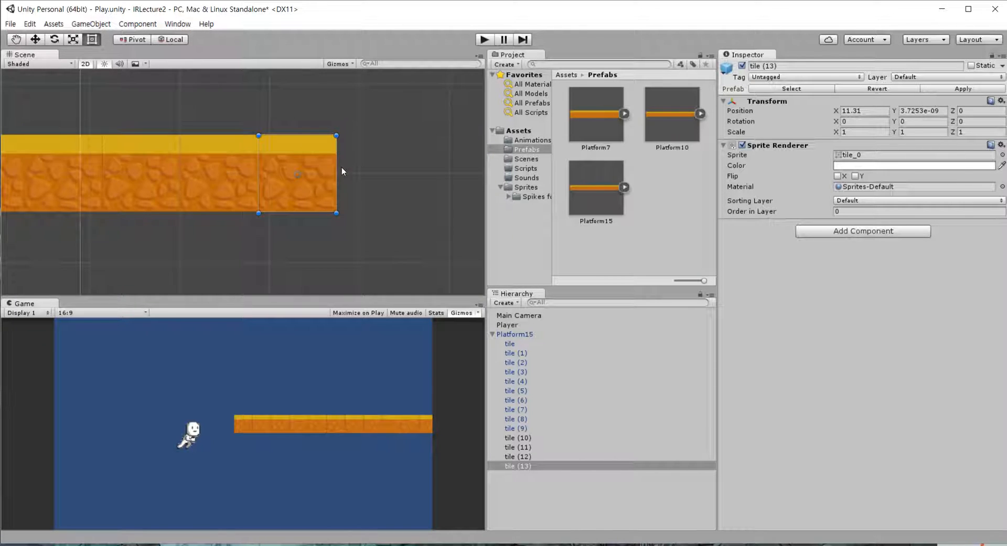
{"action": "key", "text": "ctrl+d"}
{"action": "left_click_drag", "start_coordinate": [307, 151], "coordinate": [344, 146]}
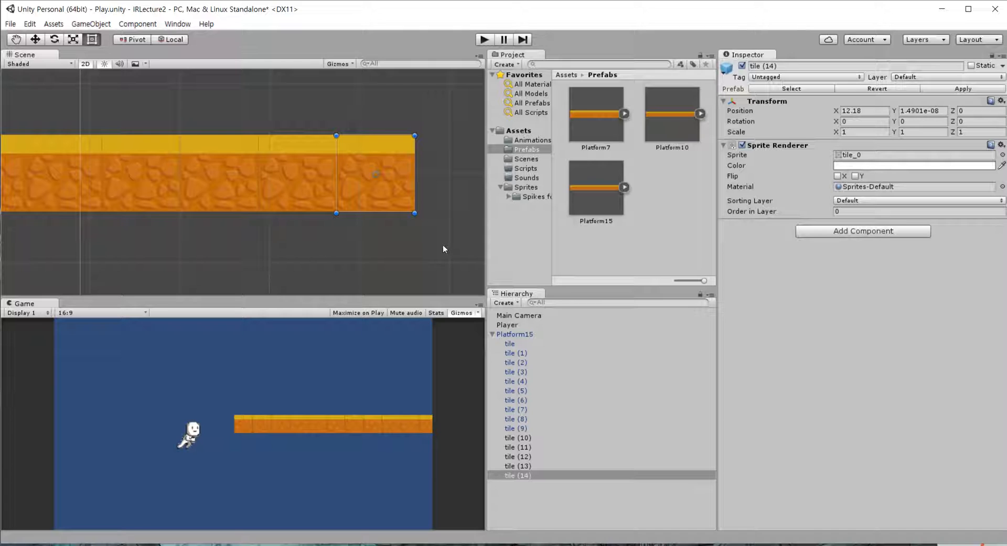
- Stretch the Box Collider 2D of Platform15 over all fifteen tiles, about 13.05 wide, and apply the changes to its prefab
{"action": "left_click", "coordinate": [525, 336]}
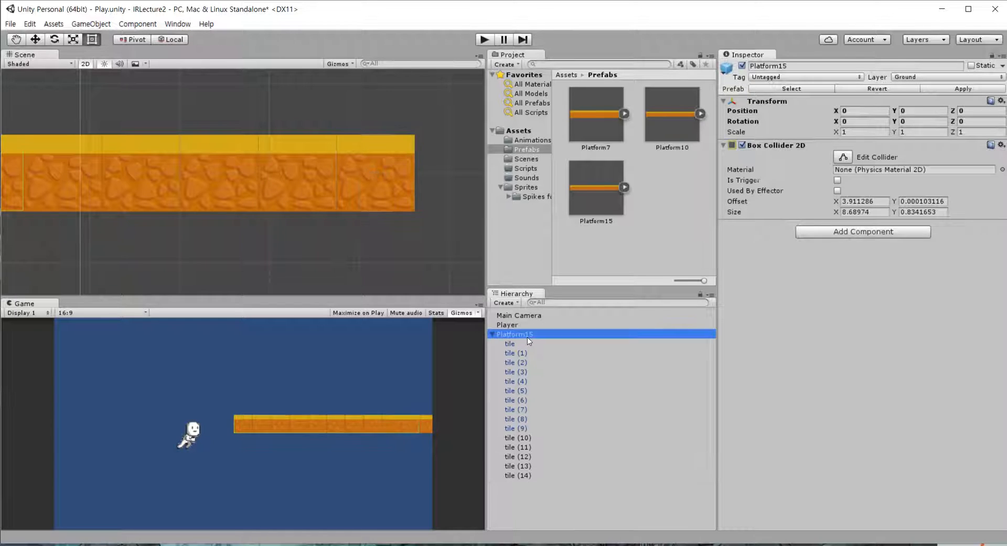
{"action": "middle_click_drag", "start_coordinate": [206, 269], "coordinate": [255, 243]}
{"action": "scroll", "coordinate": [262, 245], "scroll_direction": "down", "scroll_amount": 2}
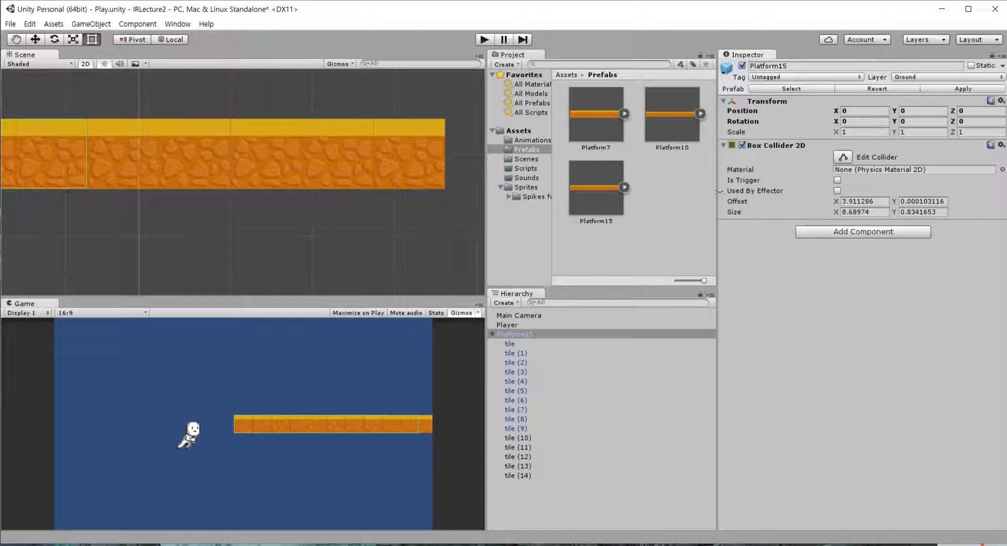
{"action": "left_click", "coordinate": [842, 157]}
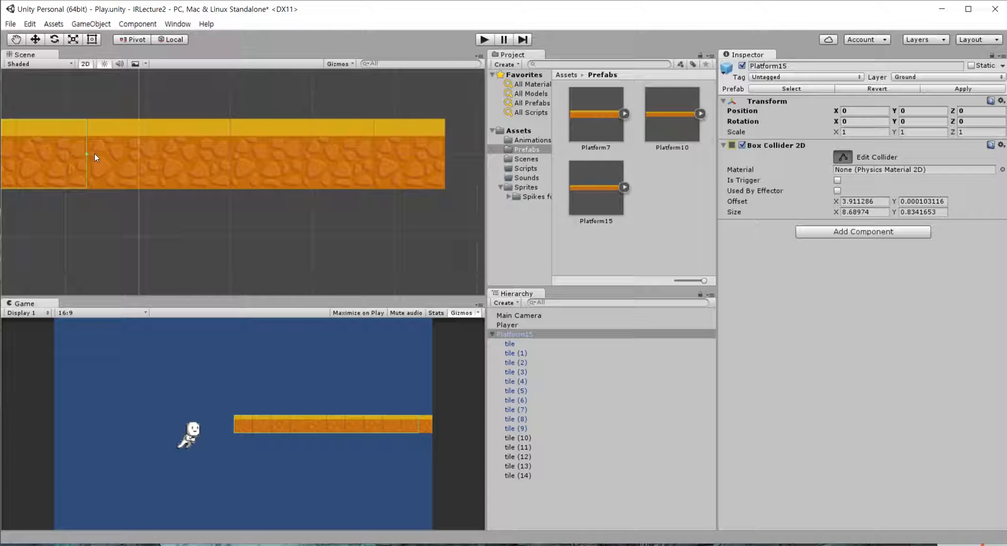
{"action": "left_click_drag", "start_coordinate": [88, 154], "coordinate": [444, 167]}
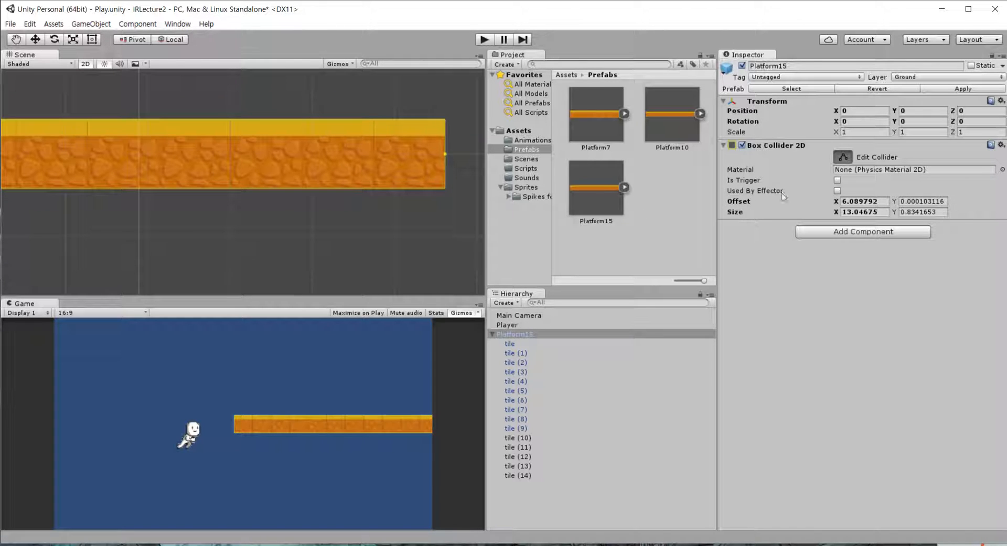
{"action": "left_click", "coordinate": [843, 157]}
{"action": "left_click", "coordinate": [936, 89]}
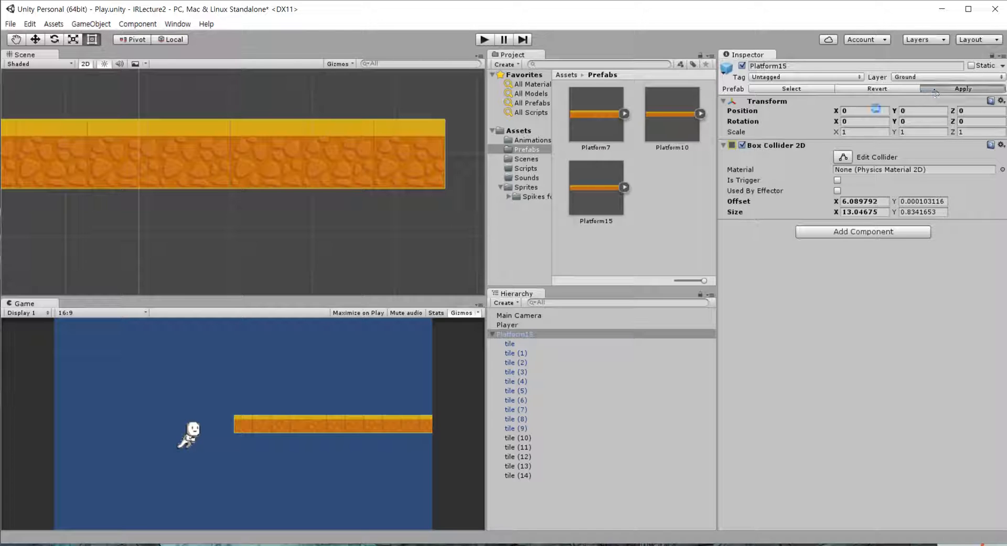
{"action": "left_click", "coordinate": [492, 336]}
- Place an instance of the Platform10 prefab in the scene below Platform15, at about X 8.06, Y -1.08
{"action": "left_click_drag", "start_coordinate": [662, 129], "coordinate": [74, 247]}
{"action": "middle_click_drag", "start_coordinate": [354, 156], "coordinate": [119, 135]}
{"action": "middle_click_drag", "start_coordinate": [298, 156], "coordinate": [177, 137]}
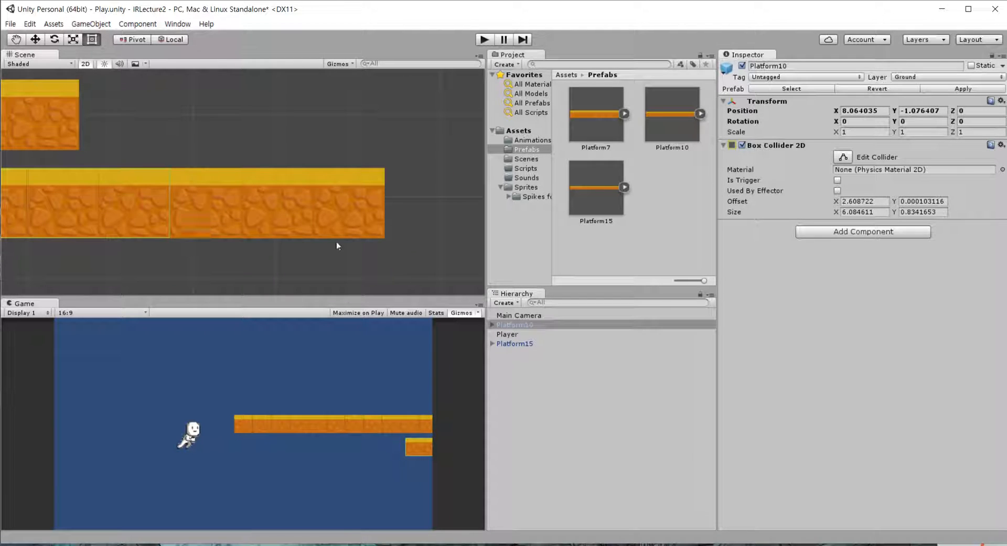
- Stretch the Box Collider 2D of Platform10 over all ten tiles, about 8.69 wide, and apply the change to its prefab
{"action": "left_click", "coordinate": [842, 157]}
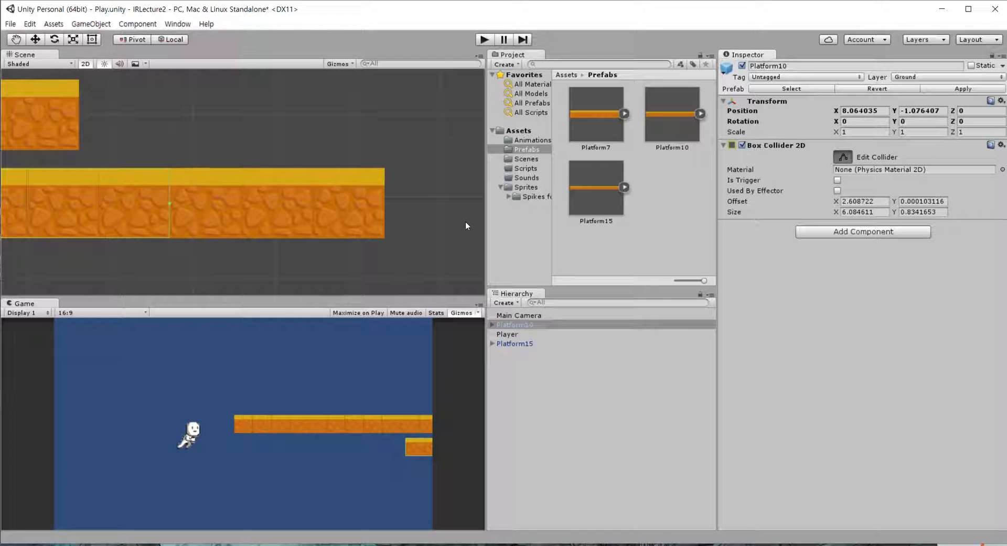
{"action": "left_click_drag", "start_coordinate": [170, 203], "coordinate": [384, 219]}
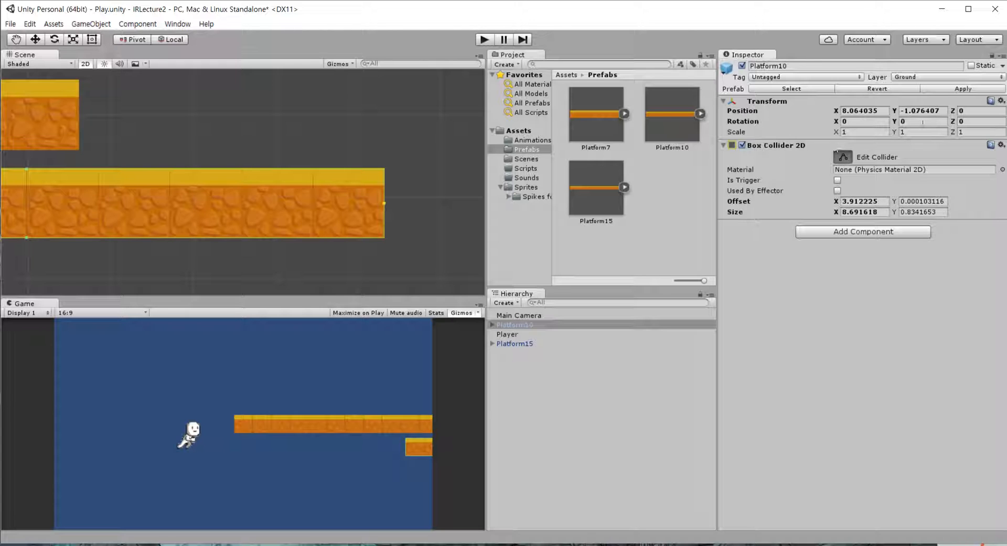
{"action": "left_click", "coordinate": [842, 156]}
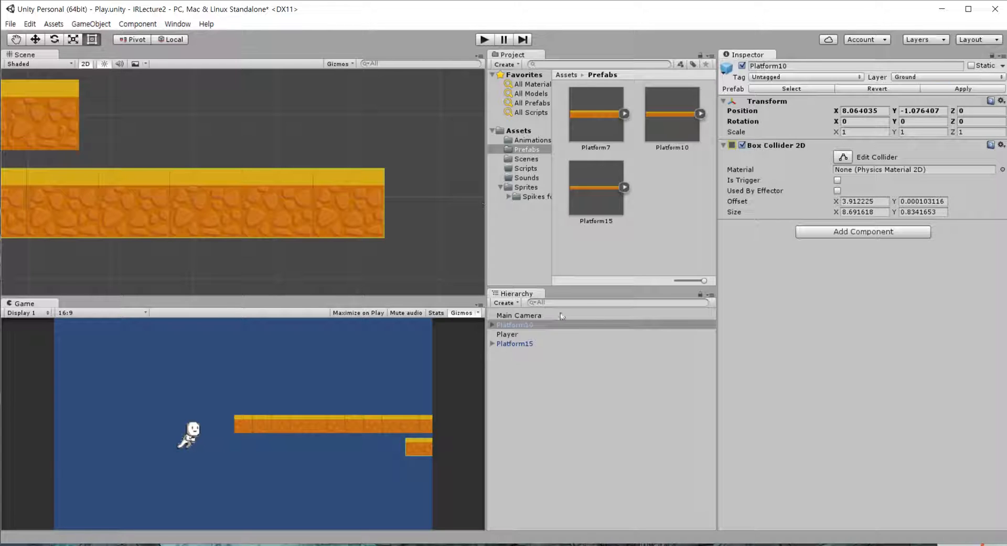
- Delete the Platform10 instance from the scene and select Platform15
{"action": "left_click", "coordinate": [527, 345]}
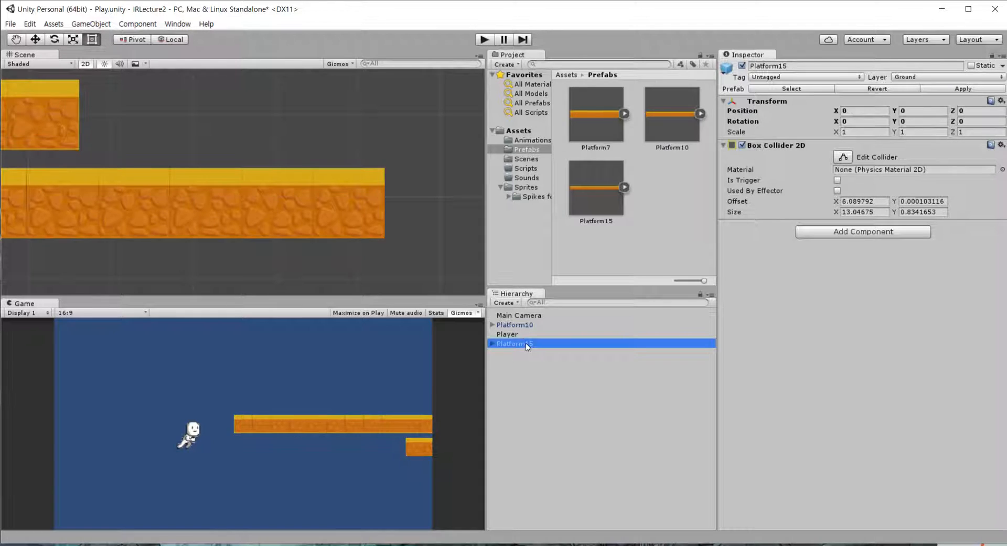
{"action": "left_click", "coordinate": [545, 325]}
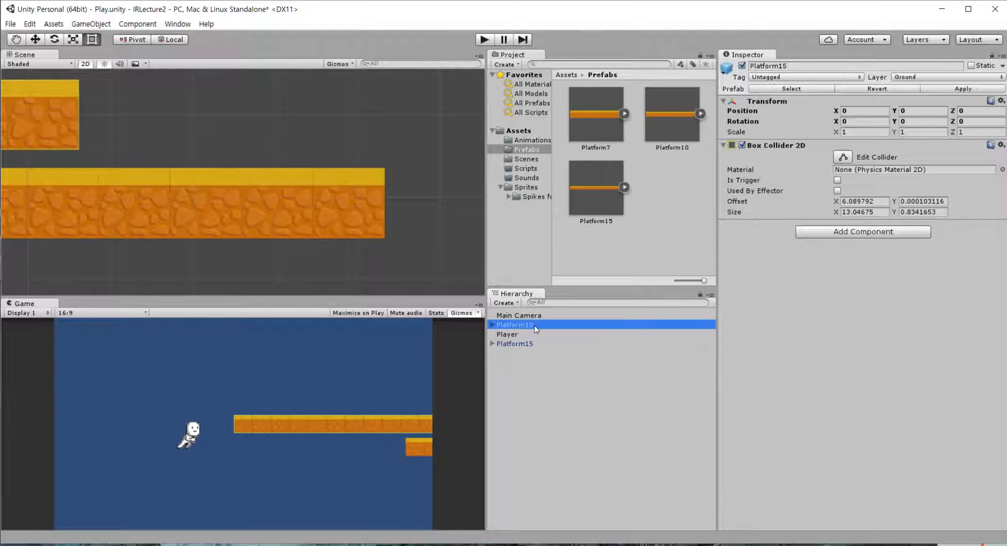
{"action": "key", "text": "Delete"}
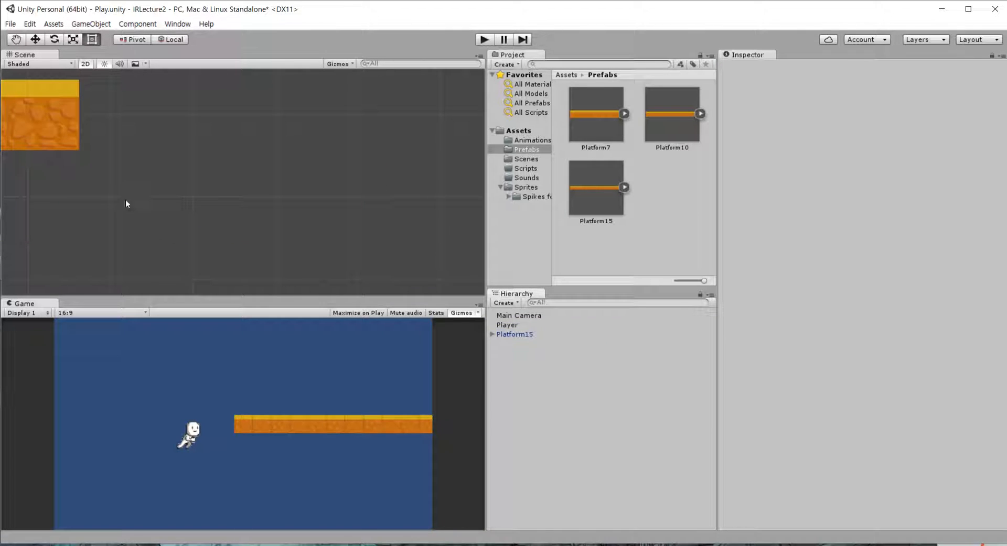
{"action": "scroll", "coordinate": [113, 214], "scroll_direction": "down", "scroll_amount": 8}
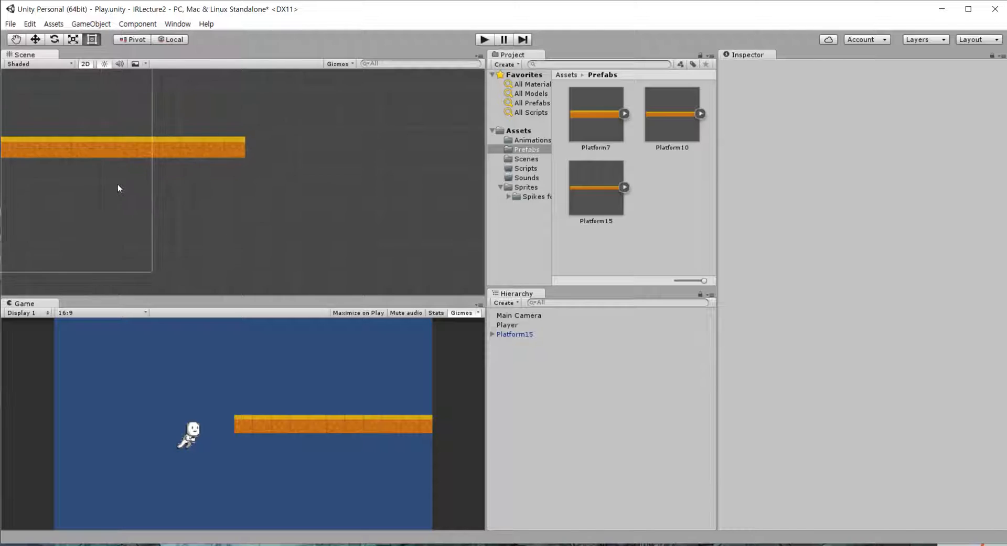
{"action": "left_click", "coordinate": [508, 336]}
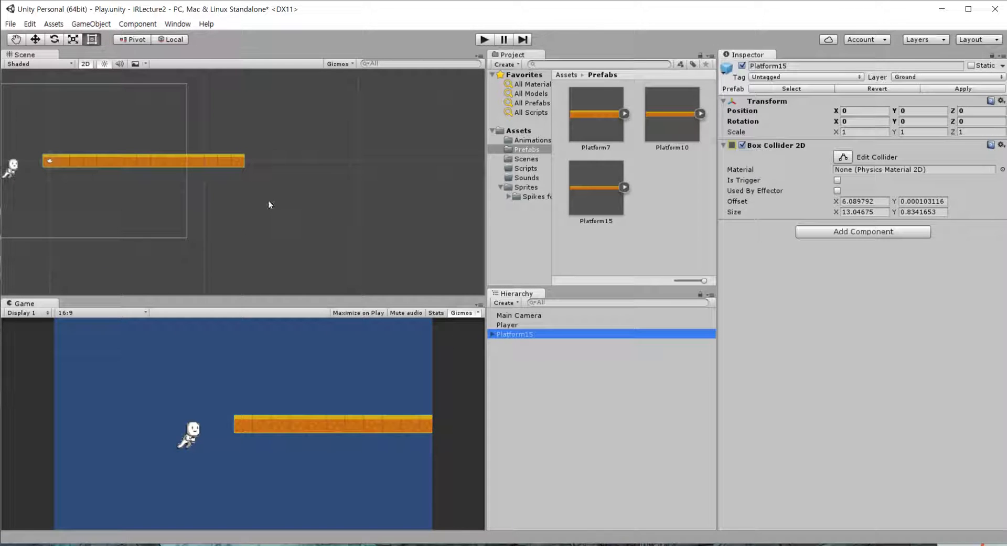
- Cycle through the transform tools and move Platform15 below the Player, to about X -2.88, Y -3.91
{"action": "left_click", "coordinate": [35, 40]}
{"action": "left_click", "coordinate": [54, 40]}
{"action": "key", "text": "q"}
{"action": "key", "text": "w"}
{"action": "key", "text": "e"}
{"action": "key", "text": "r"}
{"action": "key", "text": "t"}
{"action": "key", "text": "q"}
{"action": "key", "text": "w"}
{"action": "left_click_drag", "start_coordinate": [53, 158], "coordinate": [9, 219]}
{"action": "middle_click_drag", "start_coordinate": [102, 182], "coordinate": [235, 156]}
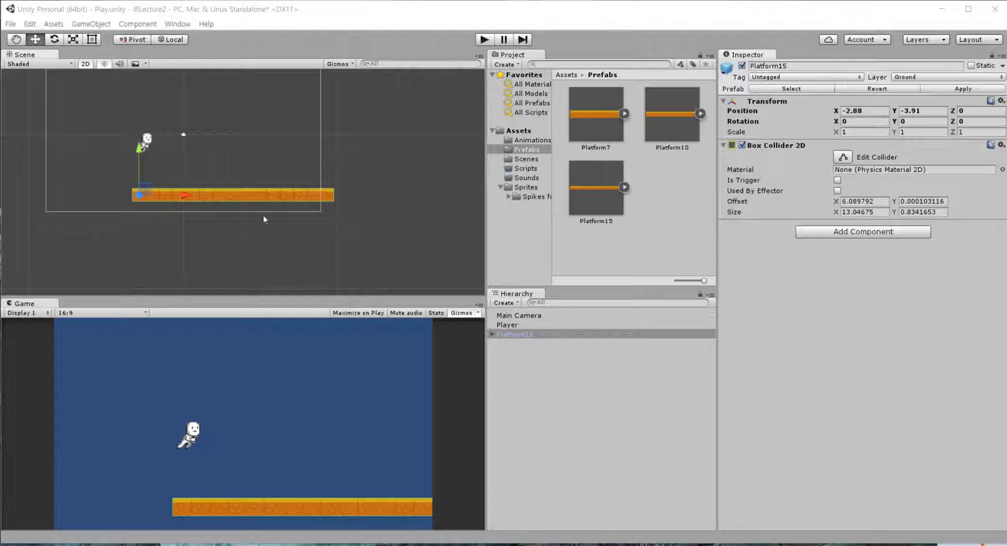
- Set the position of Platform15 to X -9, Y -4.7
{"action": "left_click", "coordinate": [855, 112]}
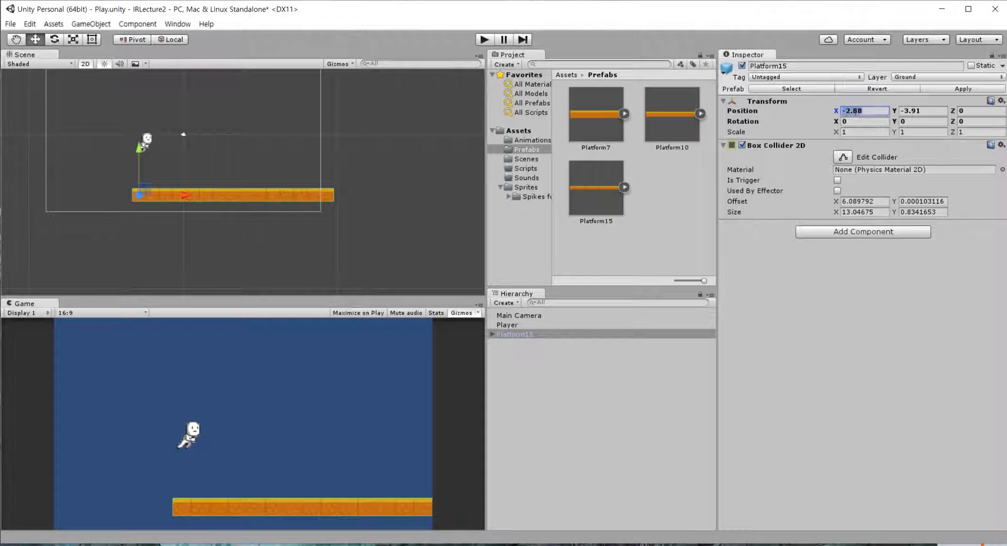
{"action": "type", "text": "-9"}
{"action": "key", "text": "Tab"}
{"action": "type", "text": "-4.7"}
{"action": "key", "text": "Tab"}
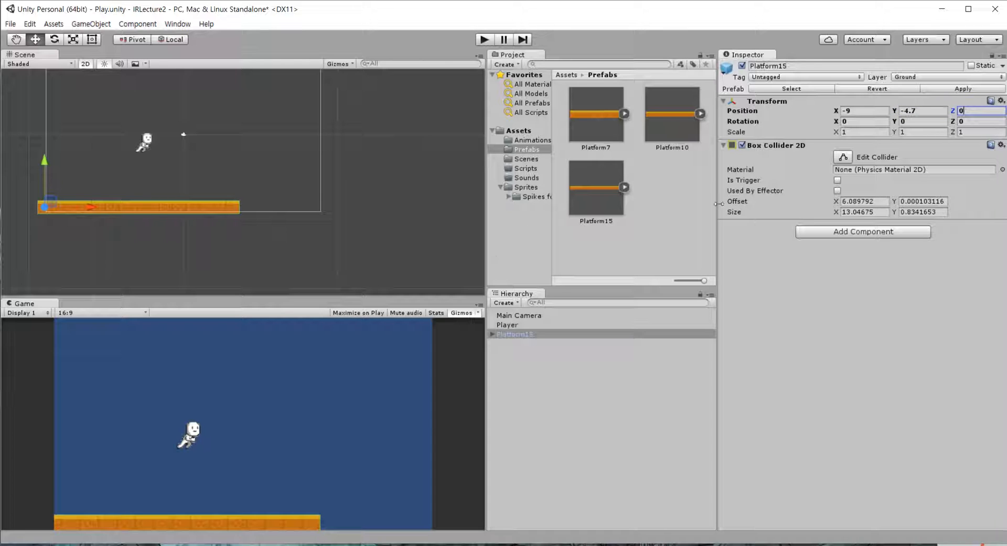
- Try sliding Platform15 along the X axis, restore its X position to -9 and deselect it
{"action": "left_click_drag", "start_coordinate": [83, 205], "coordinate": [27, 208]}
{"action": "left_click", "coordinate": [873, 112]}
{"action": "type", "text": "-9"}
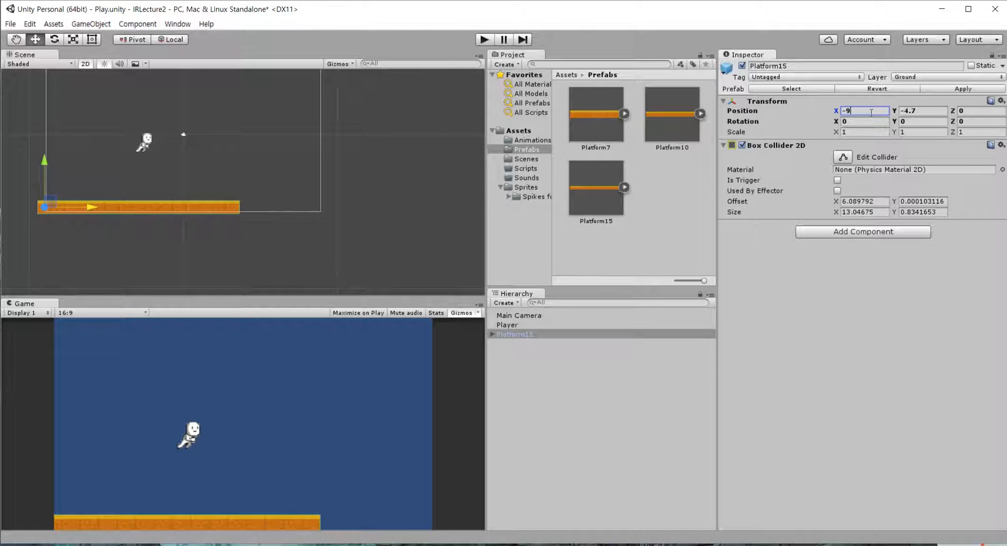
{"action": "left_click", "coordinate": [517, 351]}
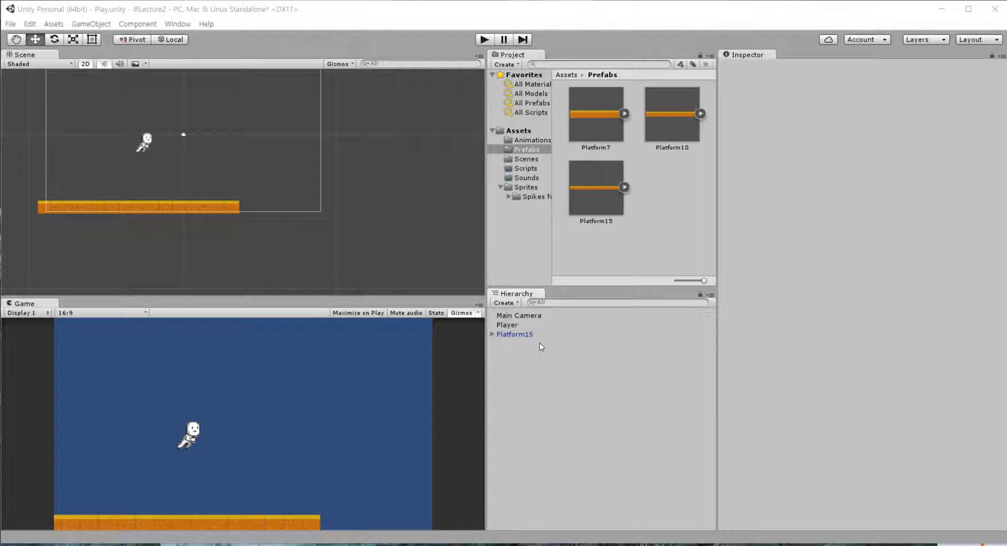
- Add a Rigidbody 2D component to the Player and test the scene briefly in play mode
{"action": "left_click", "coordinate": [515, 326]}
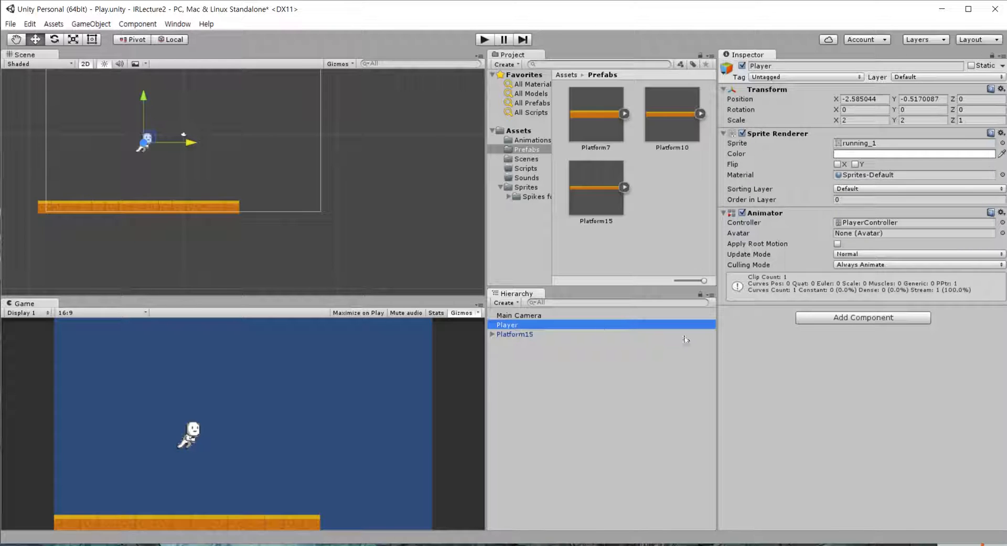
{"action": "left_click", "coordinate": [823, 324]}
{"action": "left_click", "coordinate": [834, 397]}
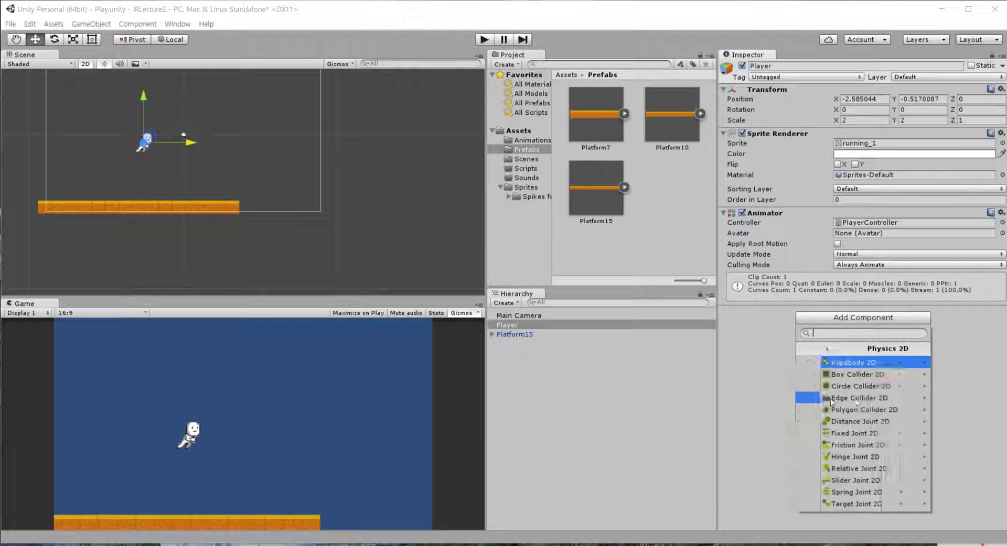
{"action": "left_click", "coordinate": [839, 363]}
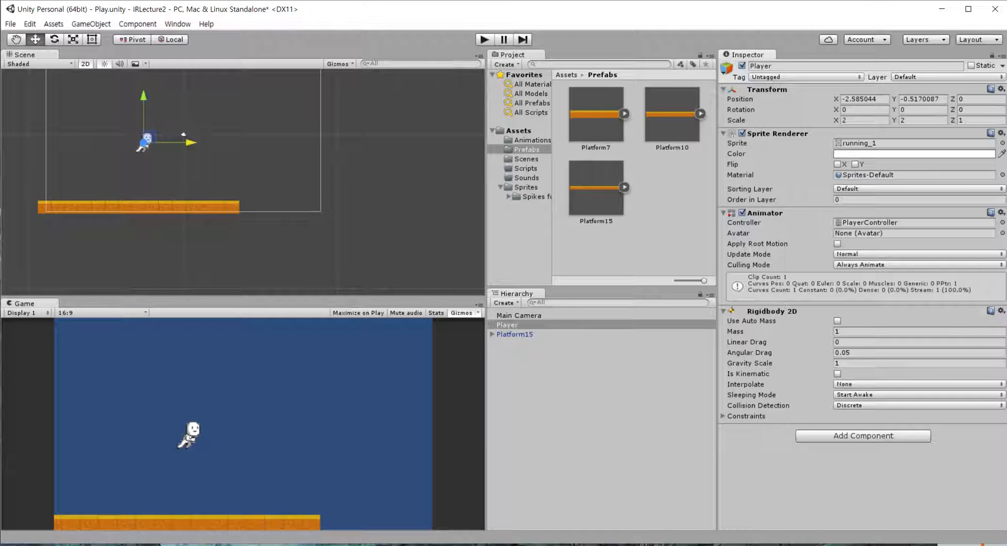
{"action": "left_click", "coordinate": [484, 40]}
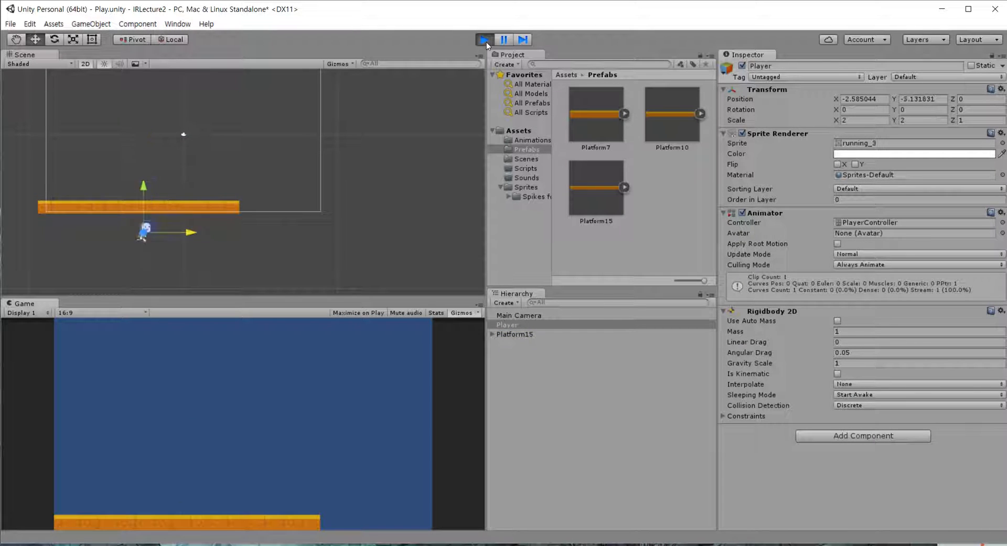
{"action": "left_click", "coordinate": [485, 40]}
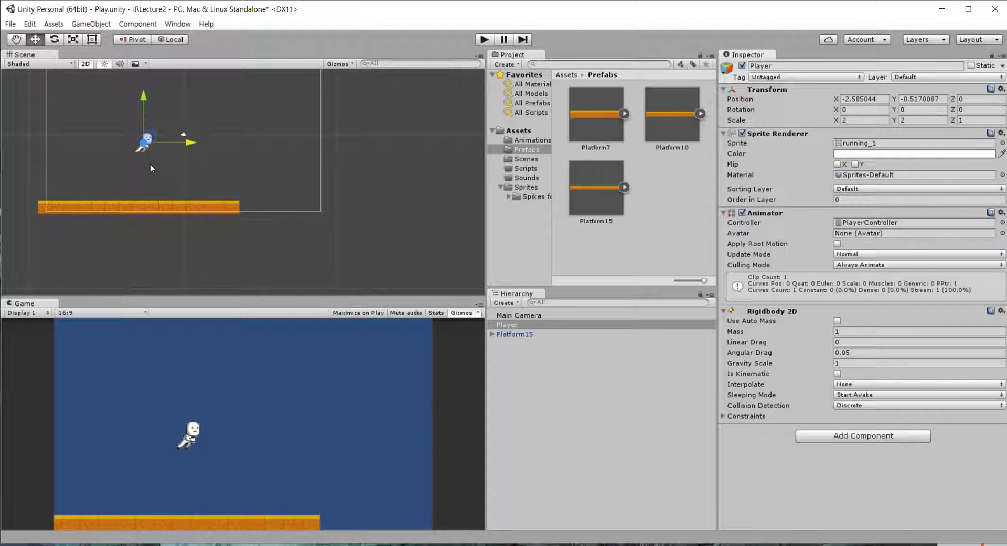
- Add a Box Collider 2D component to the Player
{"action": "left_click", "coordinate": [841, 435]}
{"action": "left_click", "coordinate": [860, 316]}
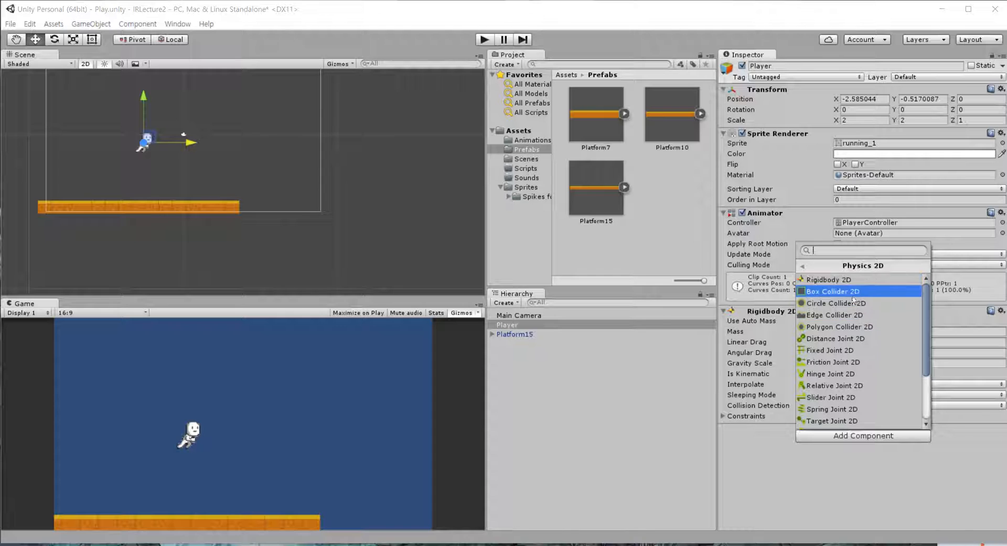
{"action": "left_click", "coordinate": [855, 292]}
- Narrow the Player's Box Collider 2D to about 0.25 wide around its body and test the scene in play mode
{"action": "left_click", "coordinate": [843, 441]}
{"action": "key", "text": "f"}
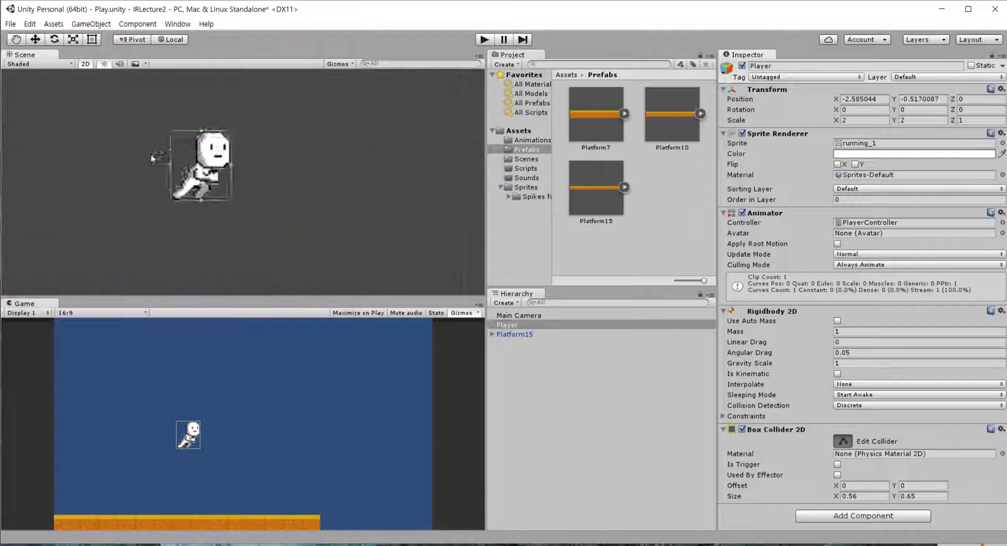
{"action": "left_click_drag", "start_coordinate": [288, 184], "coordinate": [262, 182]}
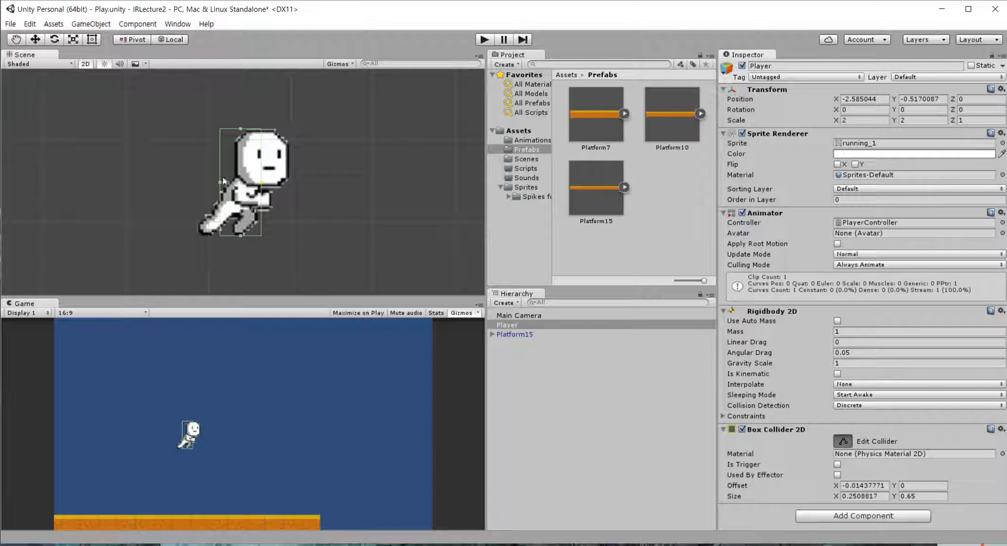
{"action": "left_click", "coordinate": [844, 444]}
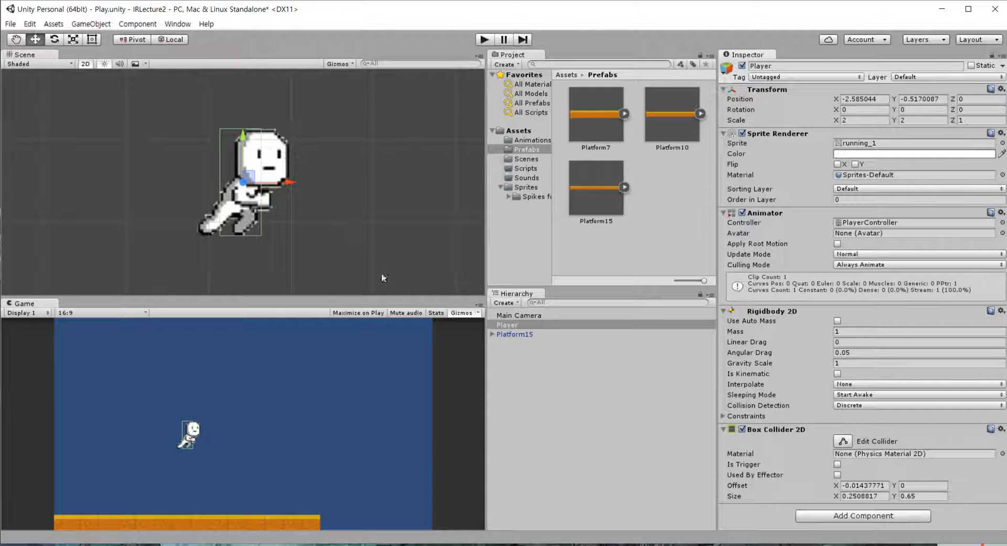
{"action": "left_click", "coordinate": [485, 40]}
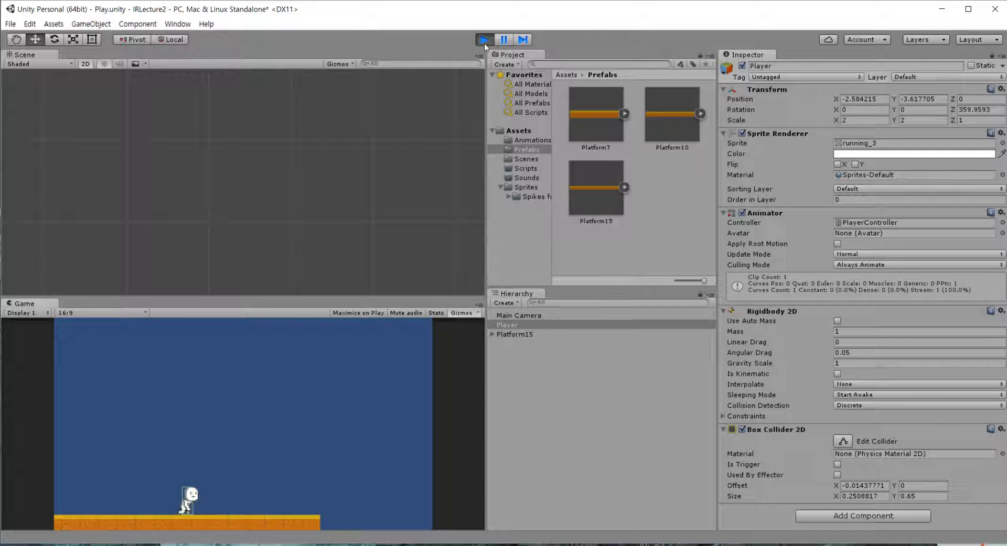
{"action": "left_click", "coordinate": [484, 40]}
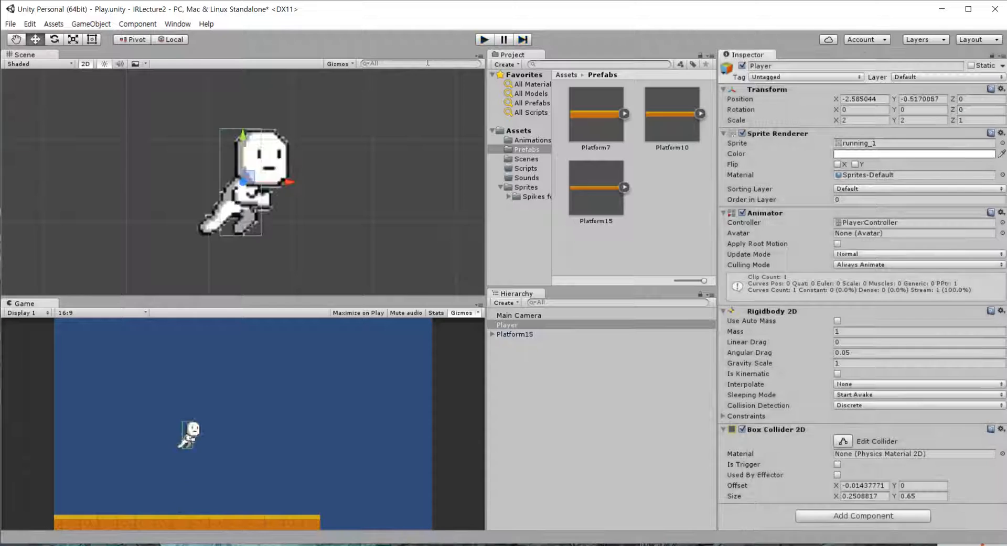
- Raise the Player to Y 1.99 and test its fall onto the platform in play mode
{"action": "scroll", "coordinate": [243, 137], "scroll_direction": "down", "scroll_amount": 3}
{"action": "left_click_drag", "start_coordinate": [243, 137], "coordinate": [238, 16]}
{"action": "left_click", "coordinate": [484, 40]}
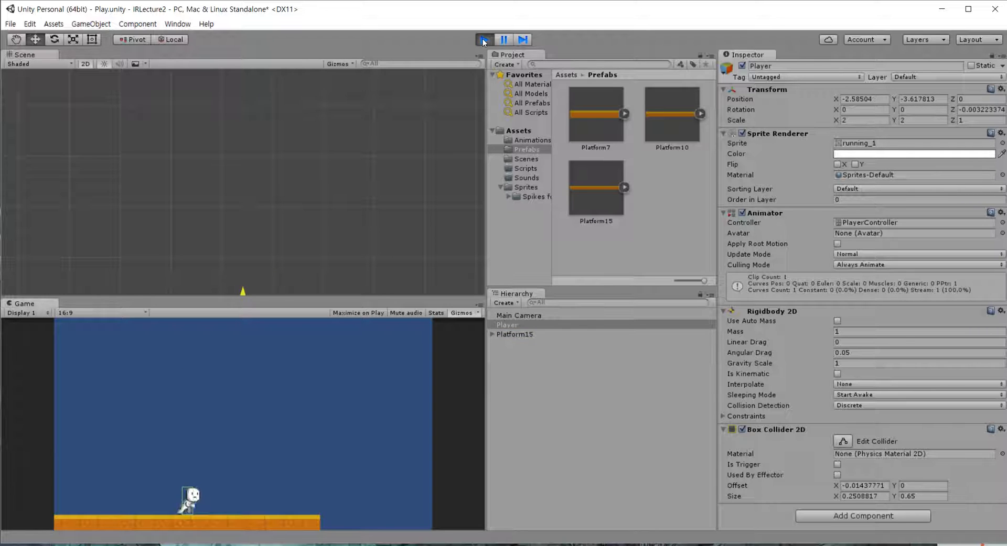
{"action": "left_click", "coordinate": [484, 40]}
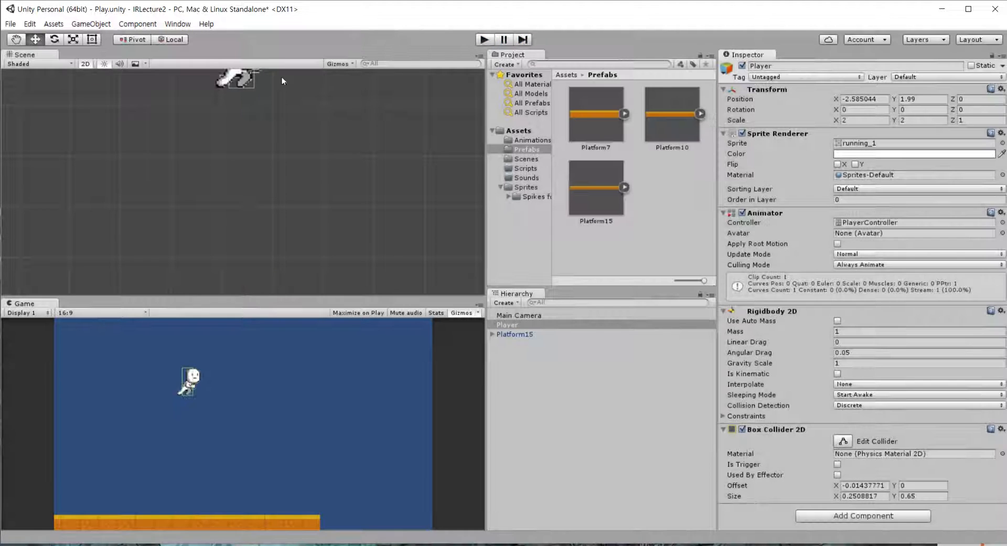
- Set the Y gravity to -30 in the project's Physics 2D settings and test the Player's fall in play mode
{"action": "left_click", "coordinate": [36, 24]}
{"action": "mouse_move", "coordinate": [157, 316]}
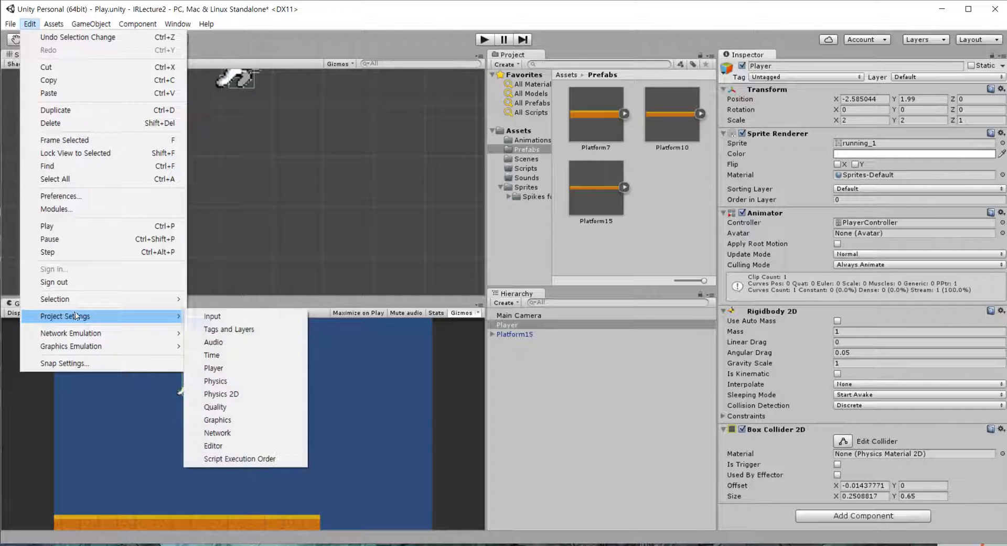
{"action": "left_click", "coordinate": [221, 394]}
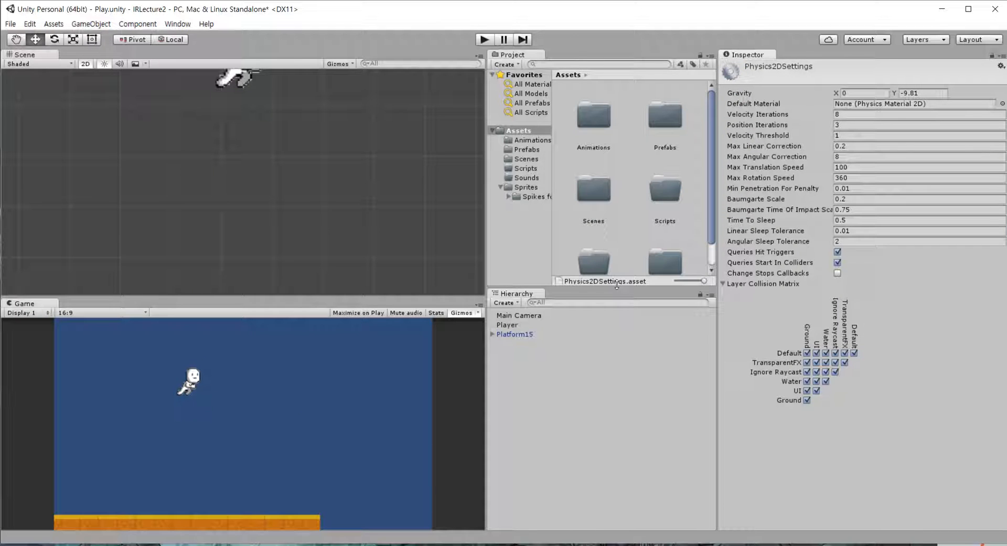
{"action": "left_click", "coordinate": [935, 94]}
{"action": "type", "text": "-30"}
{"action": "left_click", "coordinate": [480, 43]}
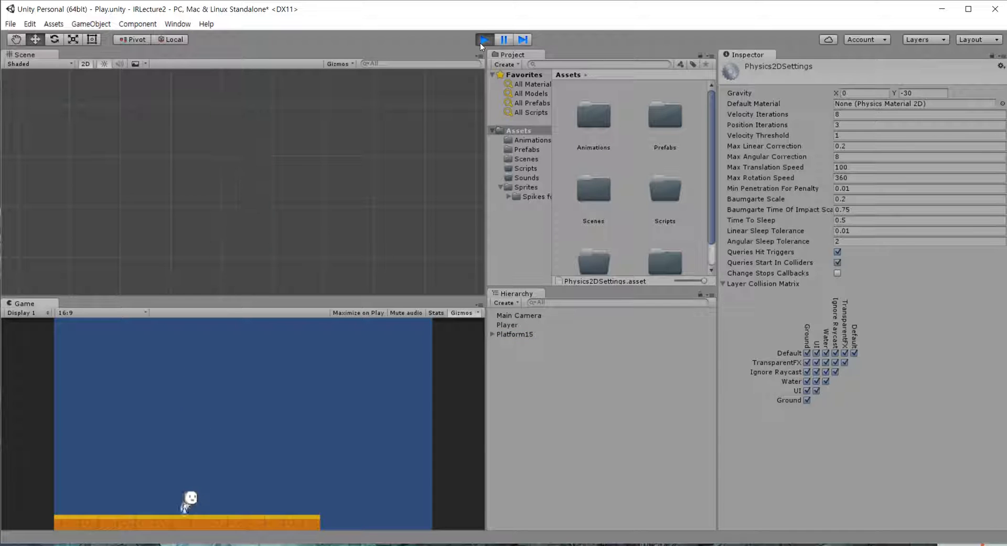
{"action": "left_click", "coordinate": [480, 43]}
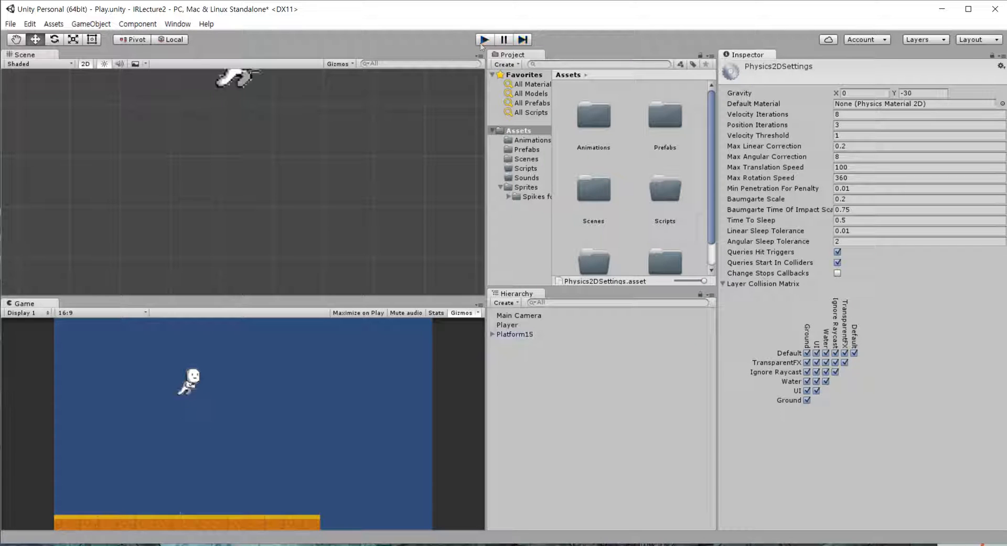
- Create an empty child object under Platform15
{"action": "left_click", "coordinate": [529, 334]}
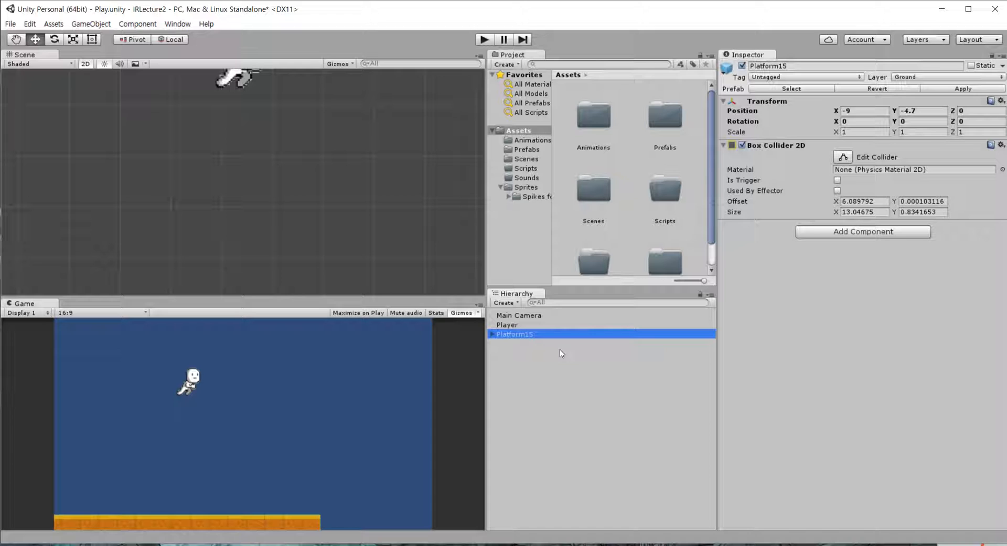
{"action": "left_click", "coordinate": [509, 327]}
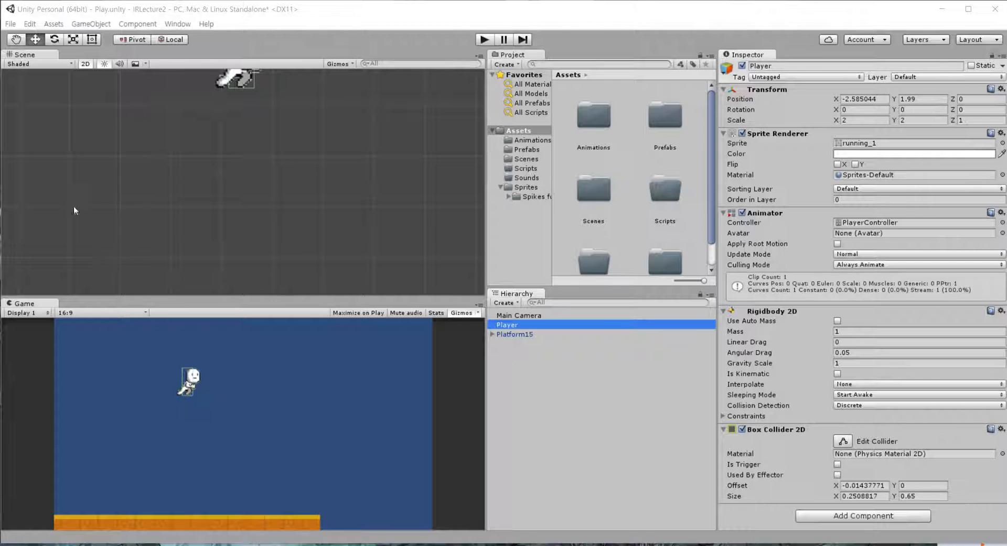
{"action": "left_click", "coordinate": [513, 336]}
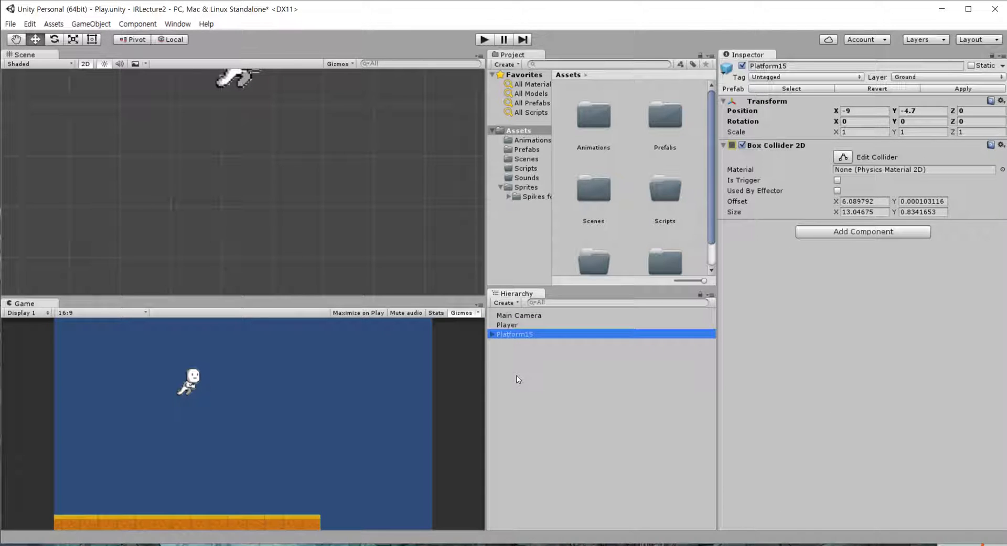
{"action": "right_click", "coordinate": [517, 377]}
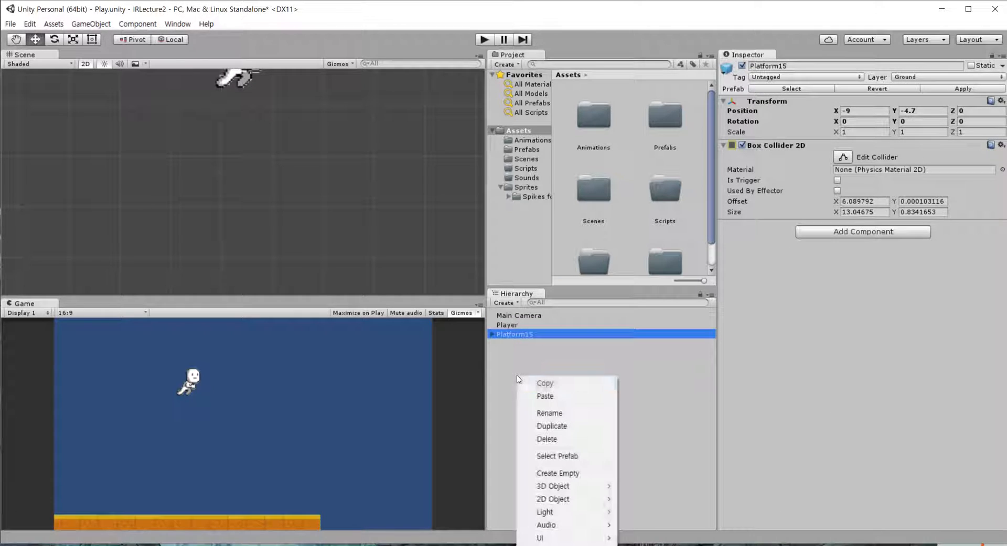
{"action": "left_click", "coordinate": [562, 474]}
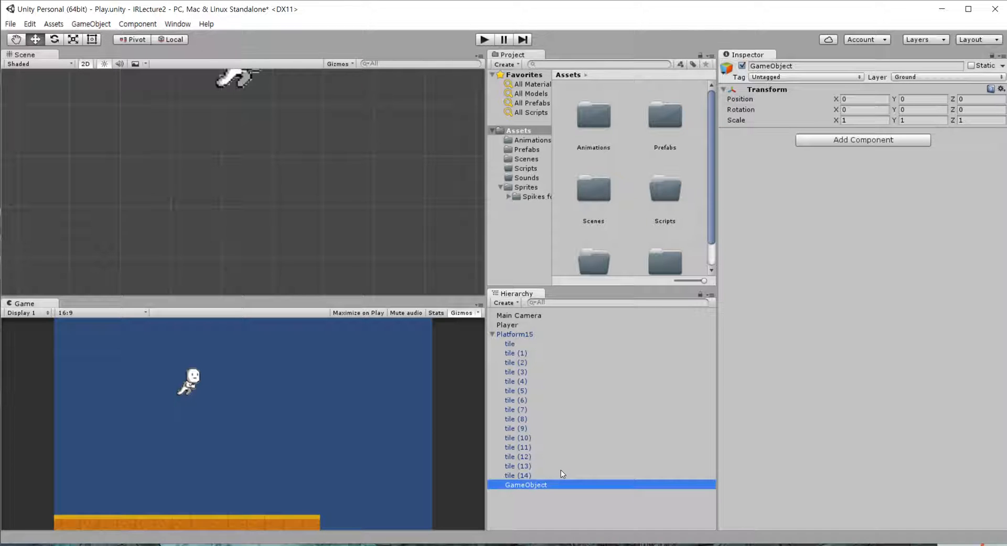
- Undo the empty child object under Platform15 and create a root-level empty object named StartingStage
{"action": "key", "text": "ctrl+z"}
{"action": "left_click", "coordinate": [492, 335]}
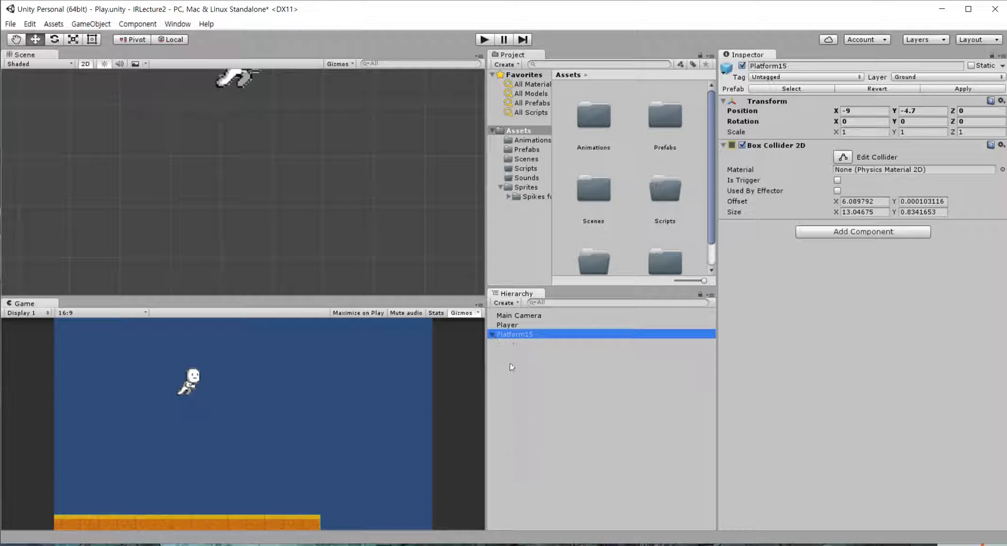
{"action": "left_click", "coordinate": [519, 382]}
{"action": "right_click", "coordinate": [520, 380]}
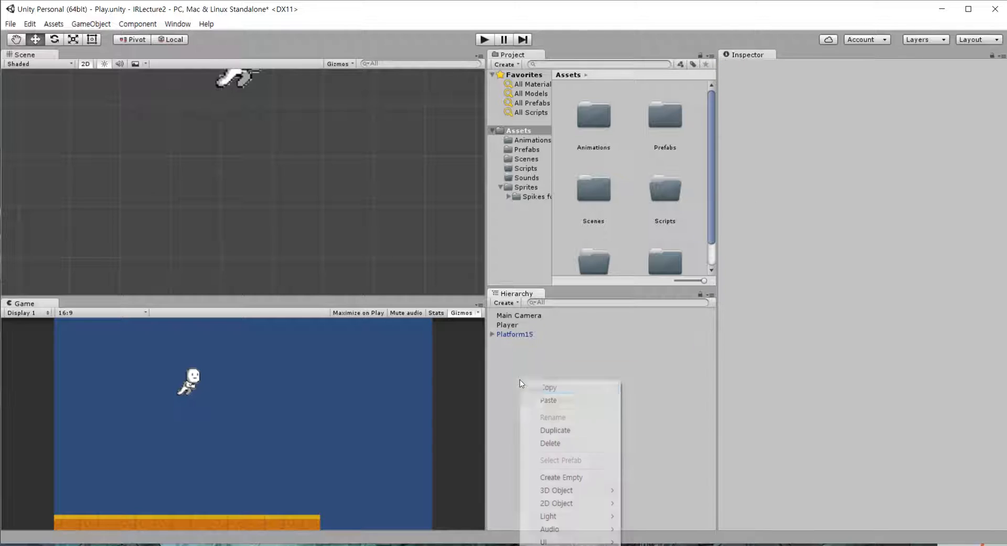
{"action": "left_click", "coordinate": [564, 478]}
{"action": "type", "text": "Star"}
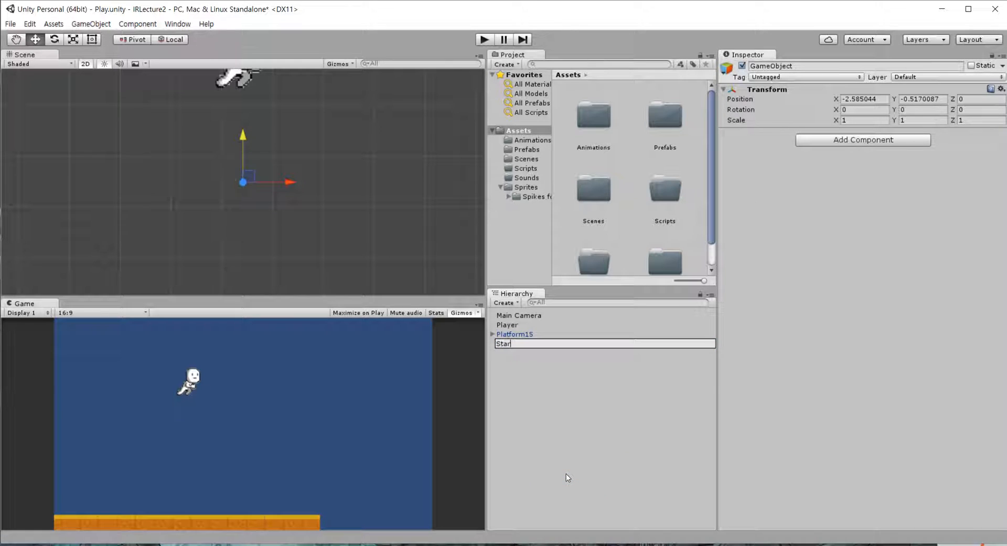
{"action": "type", "text": "tingStage"}
{"action": "key", "text": "Return"}
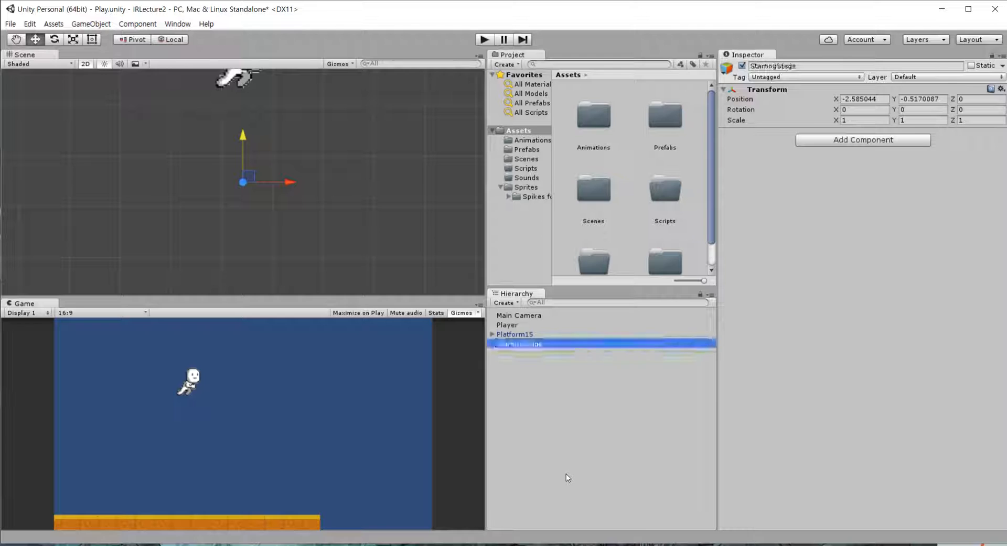
- Set StartingStage's position to X 0, Y 0 and make Platform15 its child
{"action": "left_click", "coordinate": [863, 99]}
{"action": "left_click", "coordinate": [920, 98]}
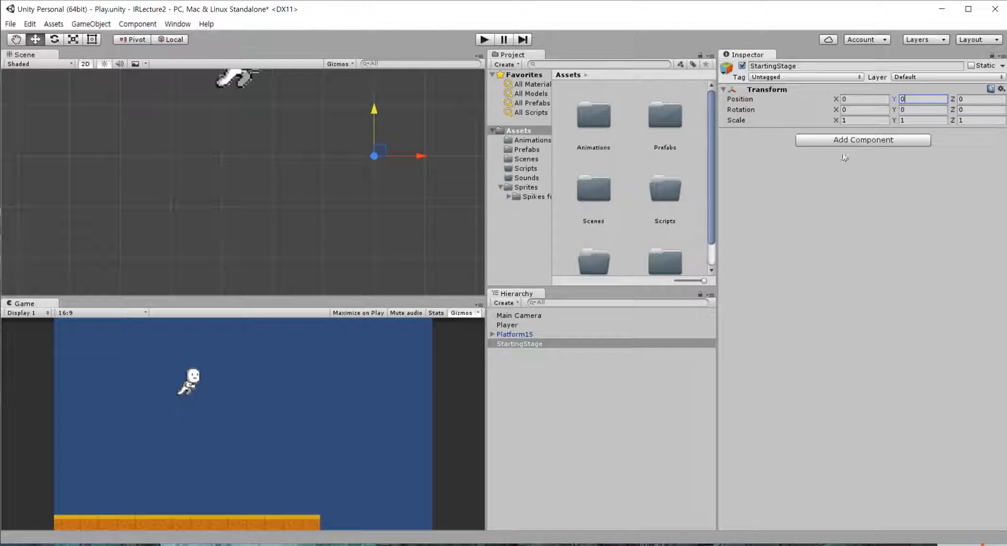
{"action": "left_click", "coordinate": [548, 369]}
{"action": "left_click", "coordinate": [519, 344]}
{"action": "left_click_drag", "start_coordinate": [517, 334], "coordinate": [522, 345]}
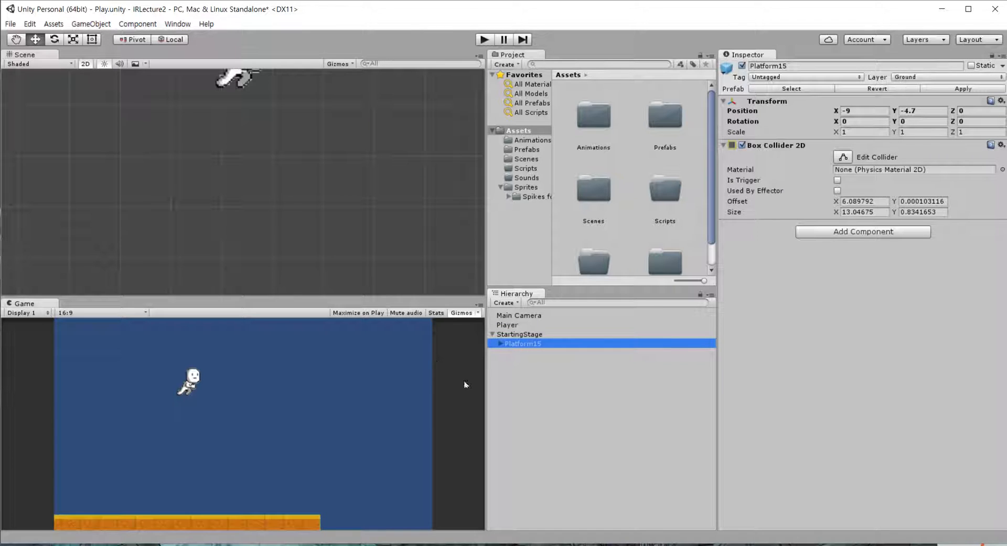
- Duplicate Platform15 inside StartingStage and move the copy just beyond the original's far end, at about X 4.77, Y -4.87
{"action": "key", "text": "f"}
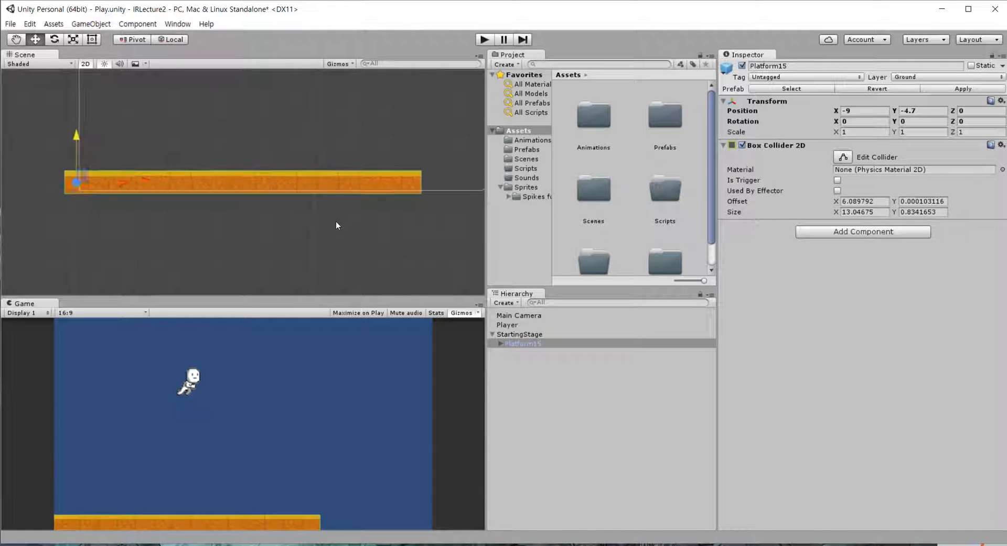
{"action": "middle_click_drag", "start_coordinate": [336, 222], "coordinate": [174, 232]}
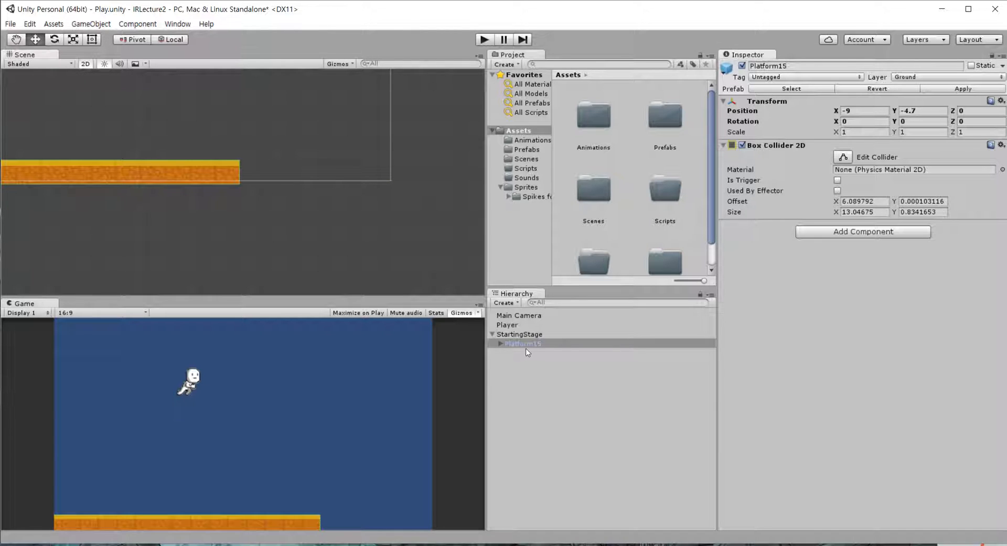
{"action": "key", "text": "ctrl+d"}
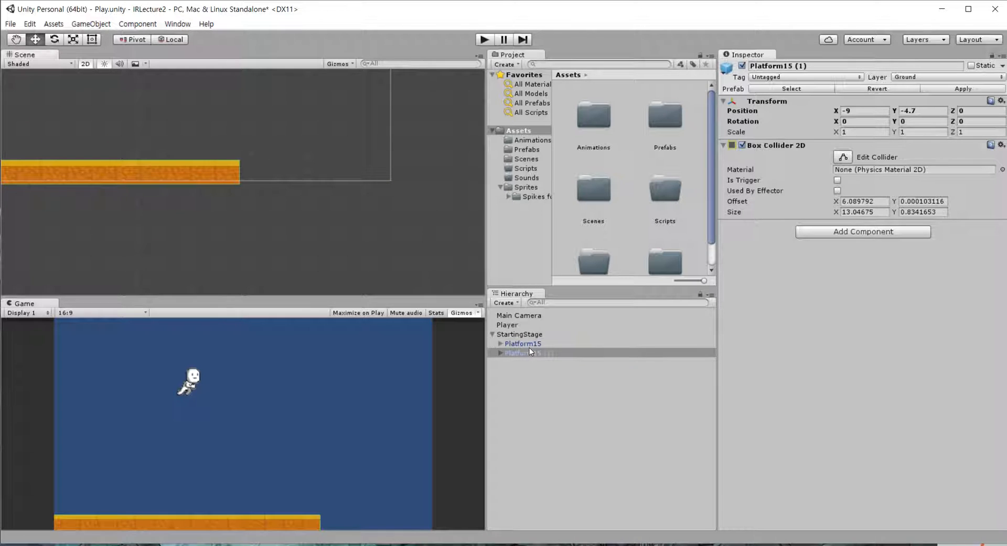
{"action": "key", "text": "f"}
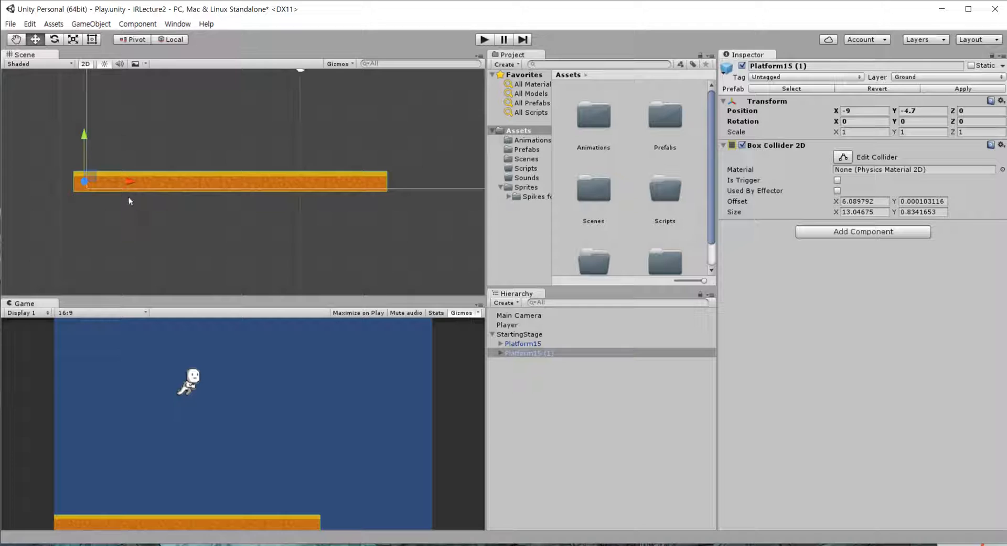
{"action": "left_click_drag", "start_coordinate": [92, 179], "coordinate": [421, 183]}
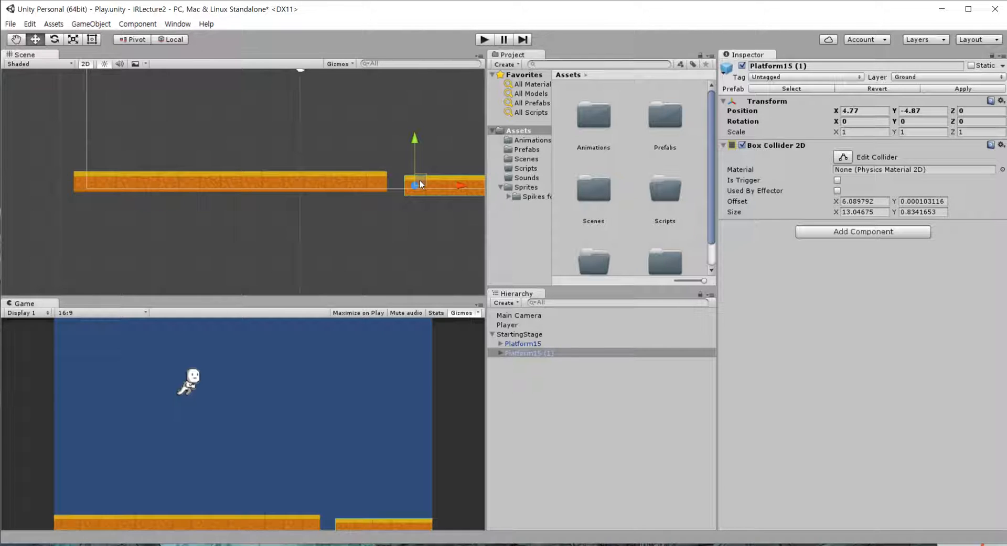
{"action": "key", "text": "t"}
{"action": "middle_click_drag", "start_coordinate": [391, 221], "coordinate": [234, 244]}
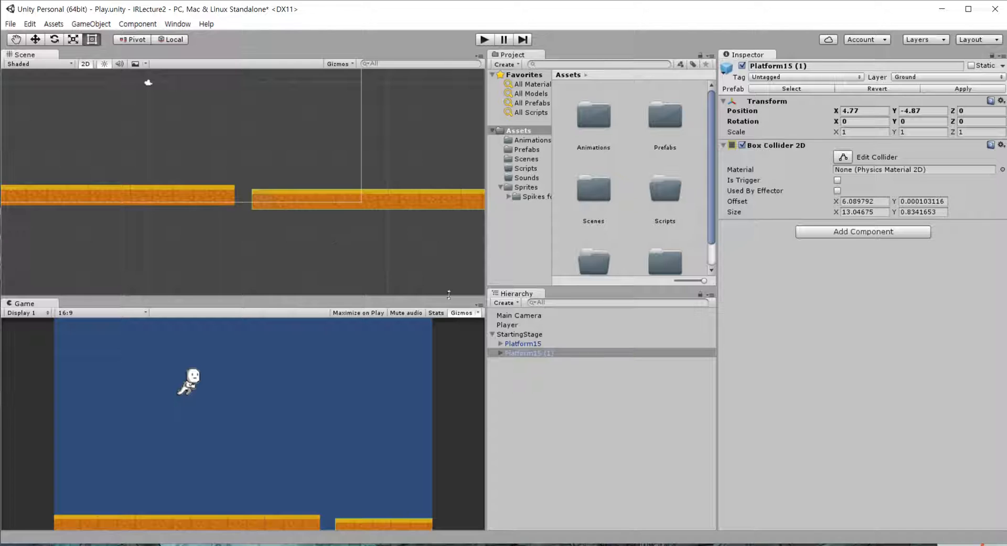
{"action": "left_click", "coordinate": [514, 354]}
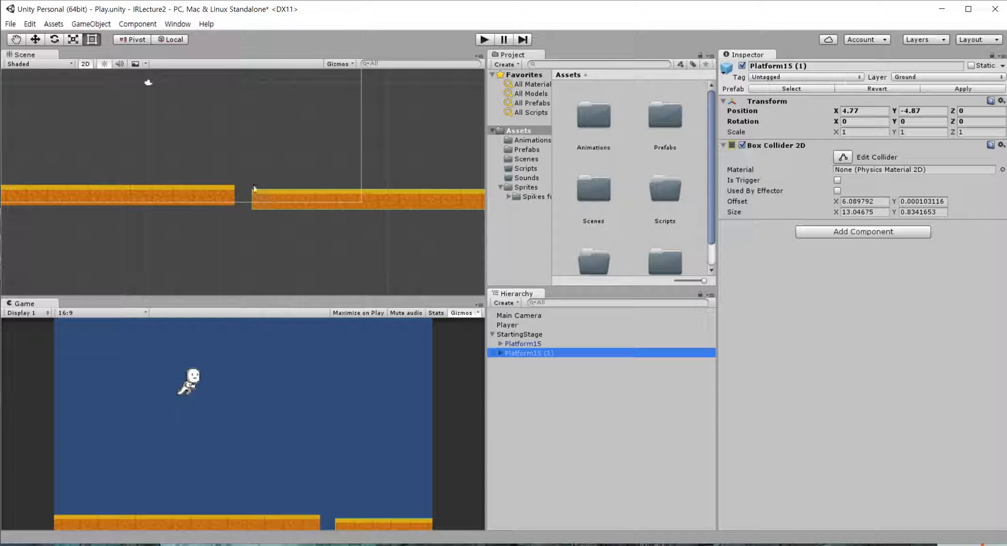
{"action": "key", "text": "w"}
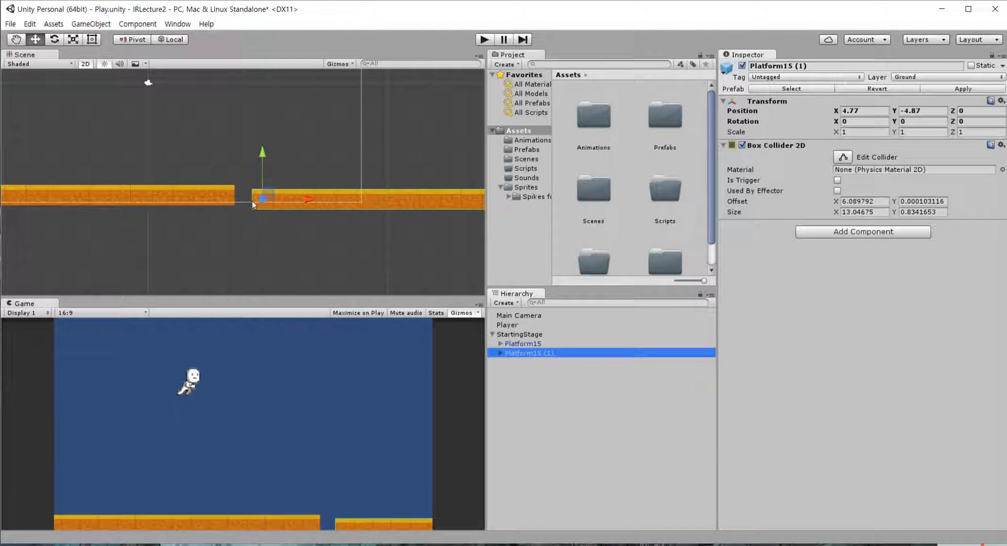
{"action": "left_click", "coordinate": [507, 370]}
{"action": "left_click", "coordinate": [522, 345]}
{"action": "left_click", "coordinate": [521, 353]}
{"action": "key", "text": "q"}
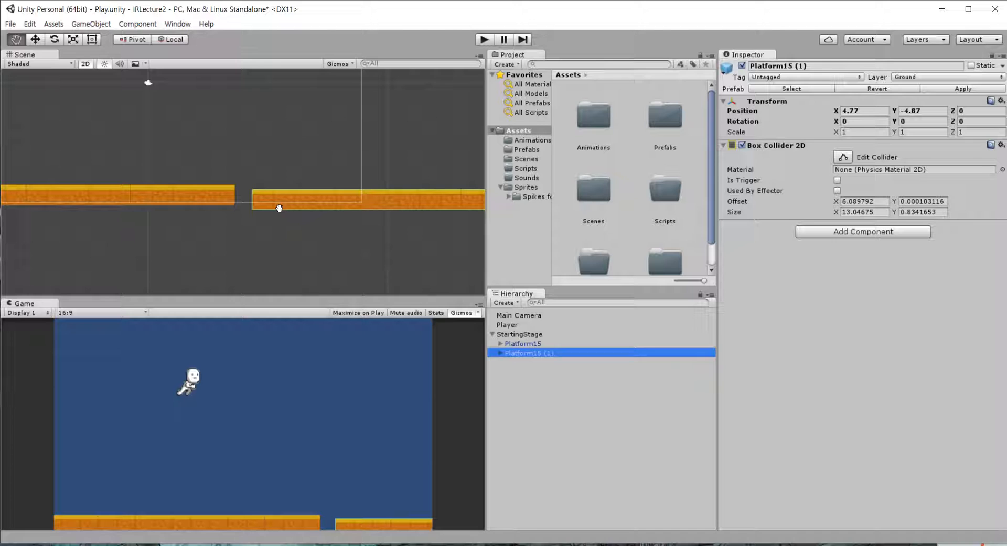
{"action": "left_click", "coordinate": [148, 106]}
{"action": "left_click", "coordinate": [91, 40]}
{"action": "scroll", "coordinate": [352, 236], "scroll_direction": "down", "scroll_amount": 3}
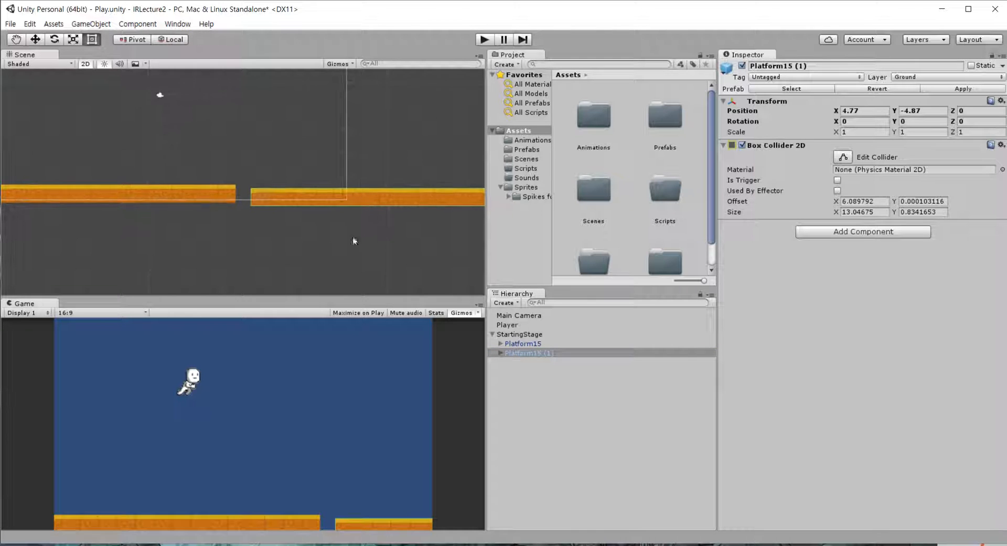
{"action": "left_click", "coordinate": [507, 356]}
{"action": "left_click", "coordinate": [500, 353]}
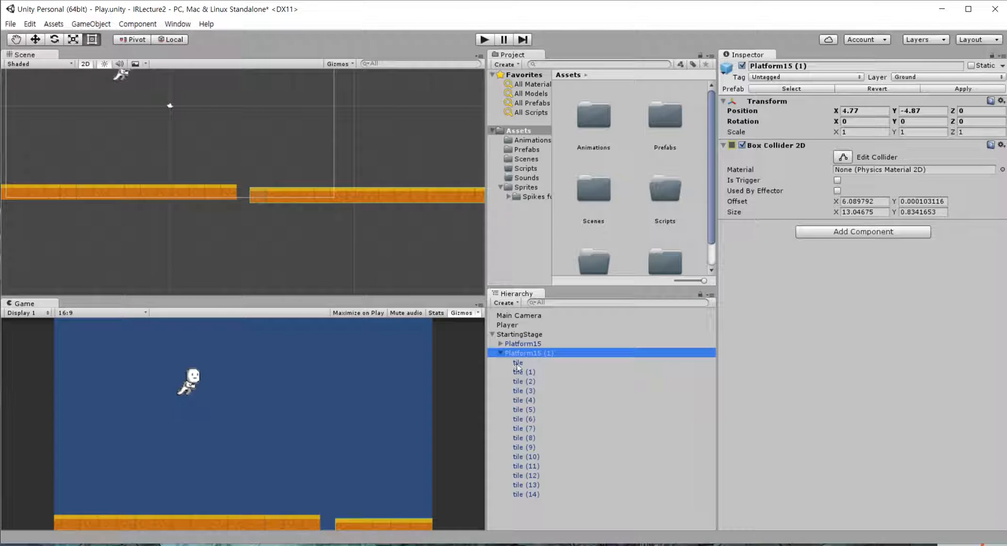
{"action": "left_click", "coordinate": [517, 363]}
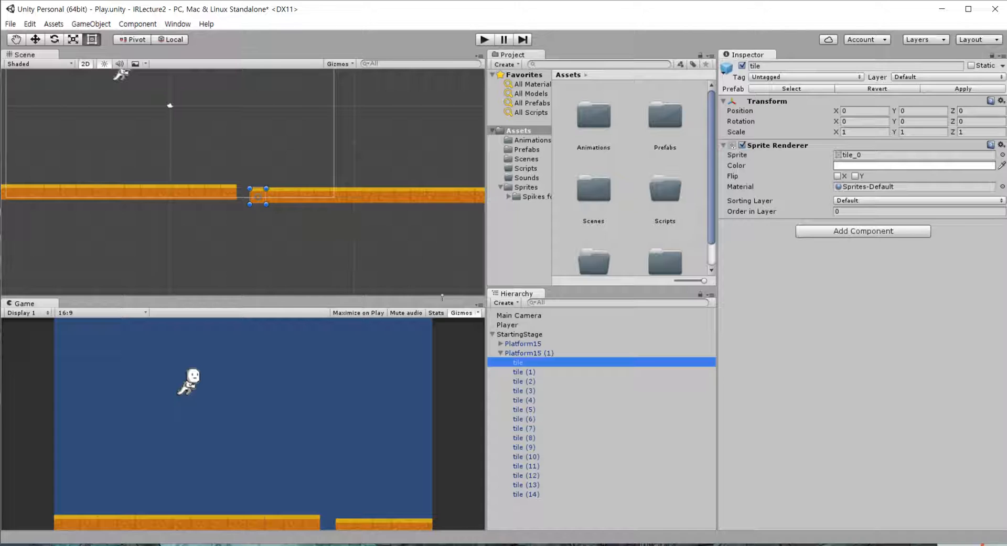
{"action": "left_click", "coordinate": [513, 352]}
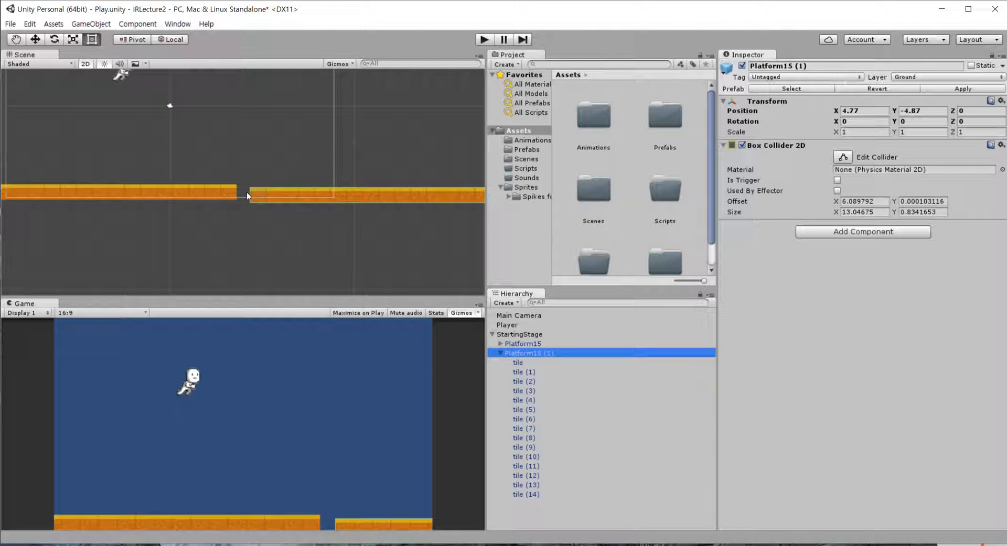
{"action": "scroll", "coordinate": [250, 194], "scroll_direction": "up", "scroll_amount": 1}
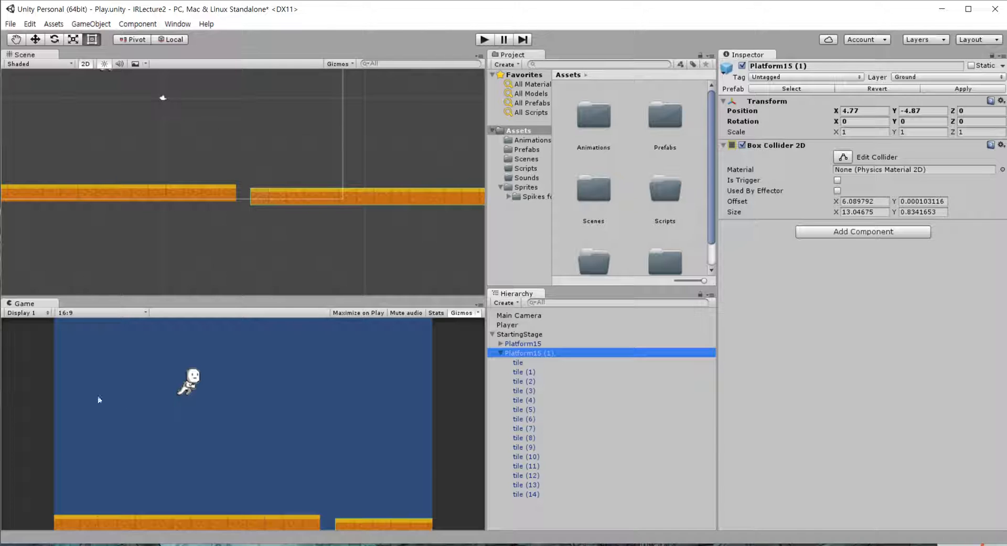
{"action": "left_click", "coordinate": [424, 545]}
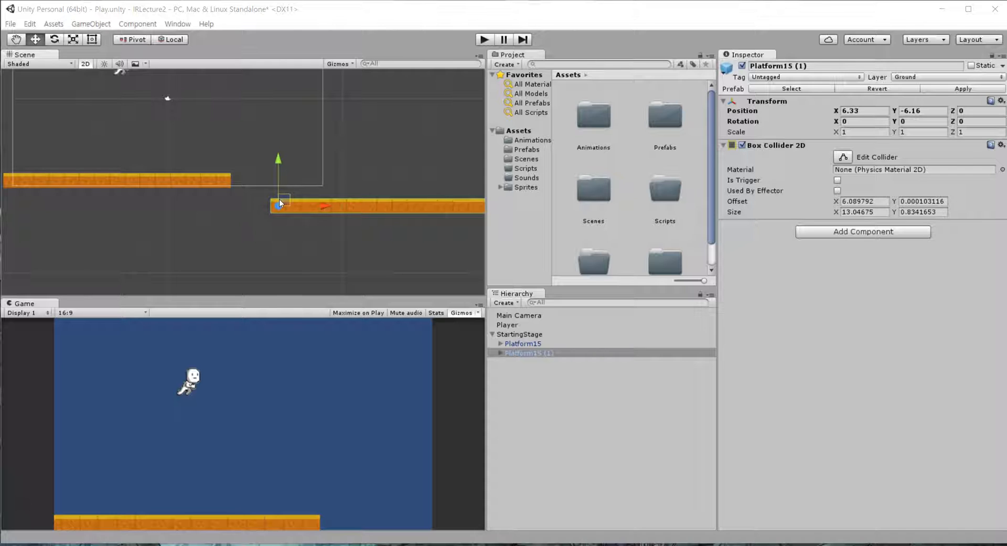
- Vertex-snap the duplicated platform flush against the end of the first one, at X 4.05, Y -4.7
{"action": "left_click", "coordinate": [500, 356]}
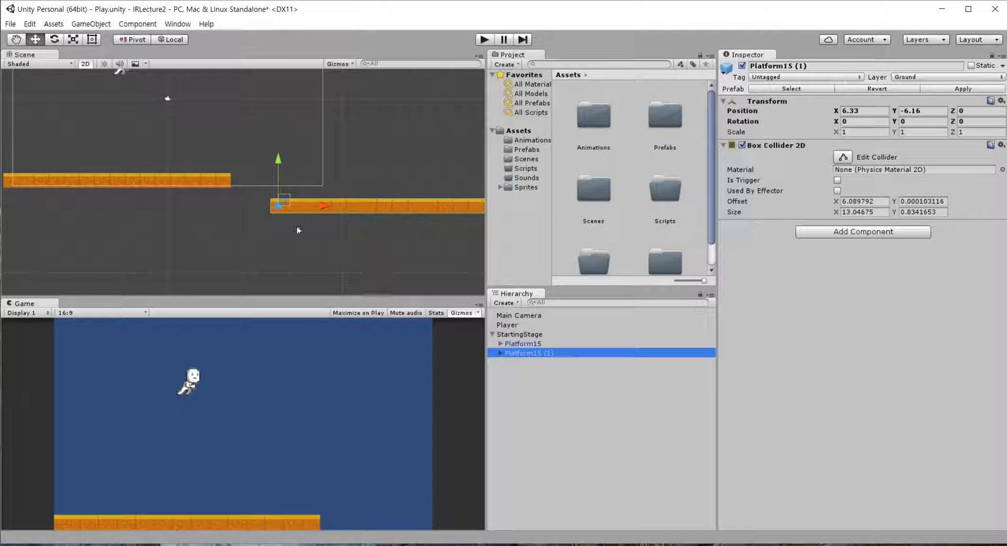
{"action": "left_click_drag", "start_coordinate": [276, 204], "coordinate": [237, 171]}
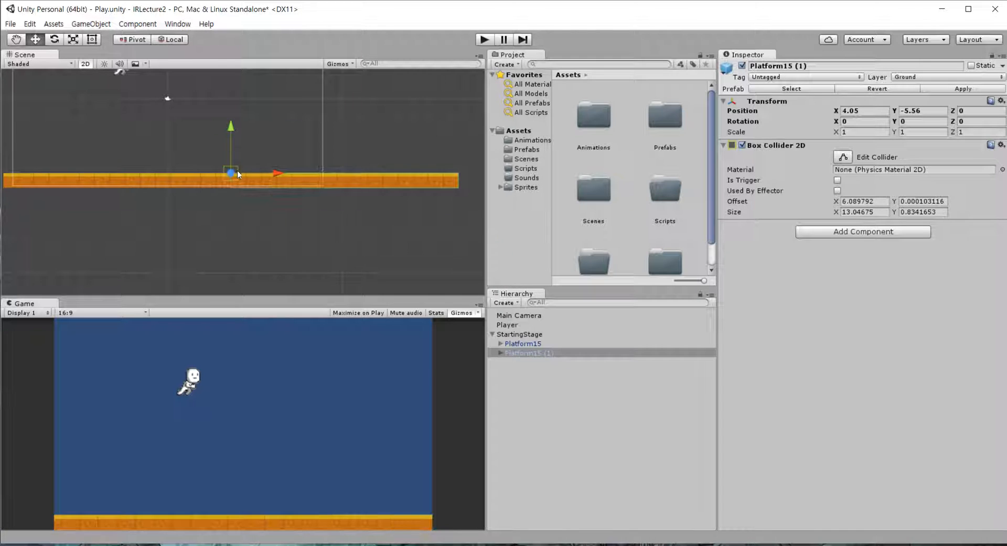
{"action": "left_click", "coordinate": [521, 353]}
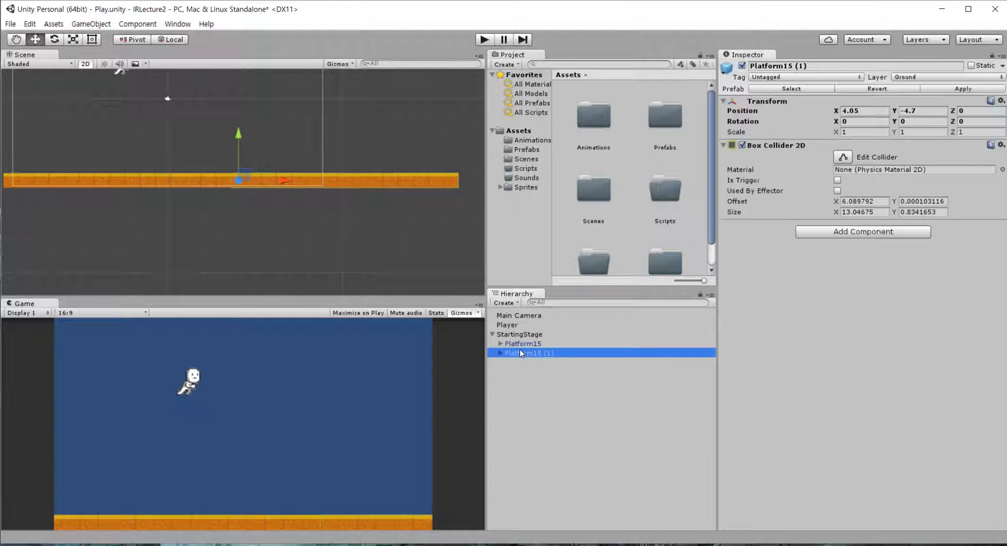
- Duplicate the second platform and vertex-snap the copy to its far end, at X 17.1, Y -4.7
{"action": "key", "text": "ctrl+d"}
{"action": "left_click_drag", "start_coordinate": [239, 157], "coordinate": [447, 160]}
{"action": "key", "text": "f"}
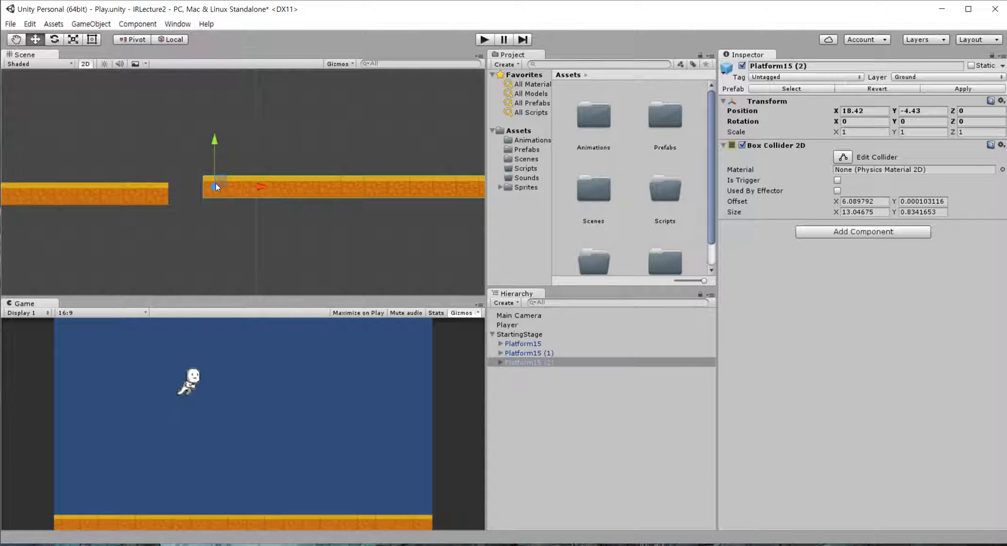
{"action": "key", "text": "v"}
{"action": "left_click_drag", "start_coordinate": [205, 184], "coordinate": [192, 184]}
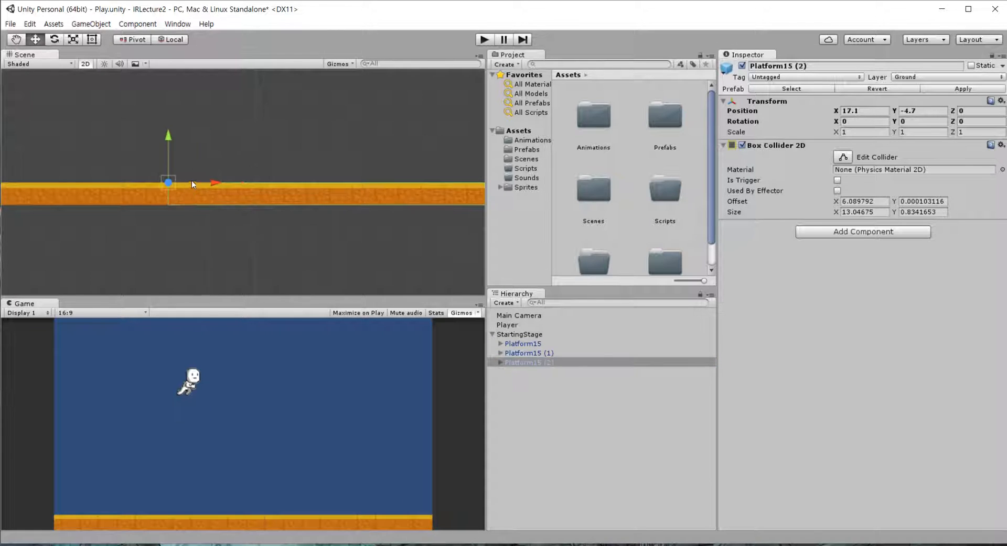
- Duplicate the last platform twice more, vertex-snapping the copies end to end at X 30.15 and X 43.2, both at Y -4.7
{"action": "key", "text": "ctrl+d"}
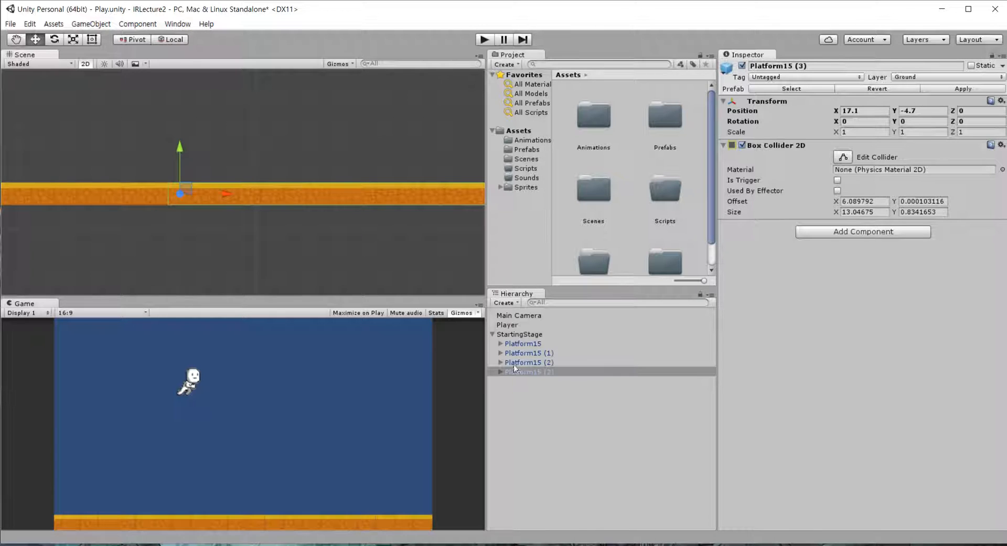
{"action": "left_click_drag", "start_coordinate": [188, 188], "coordinate": [243, 164]}
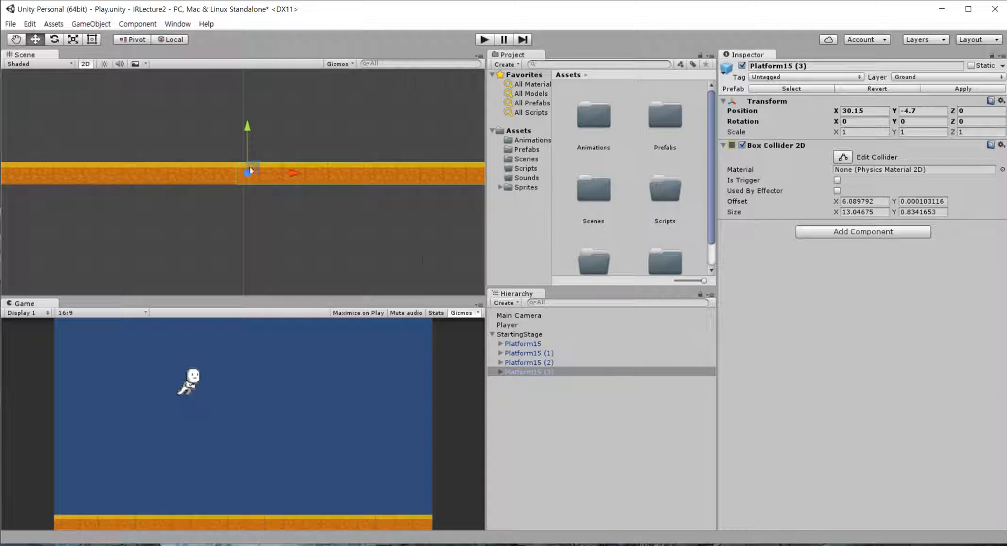
{"action": "key", "text": "ctrl+d"}
{"action": "middle_click_drag", "start_coordinate": [402, 219], "coordinate": [256, 217]}
{"action": "left_click_drag", "start_coordinate": [105, 166], "coordinate": [477, 159]}
{"action": "middle_click_drag", "start_coordinate": [478, 159], "coordinate": [293, 151]}
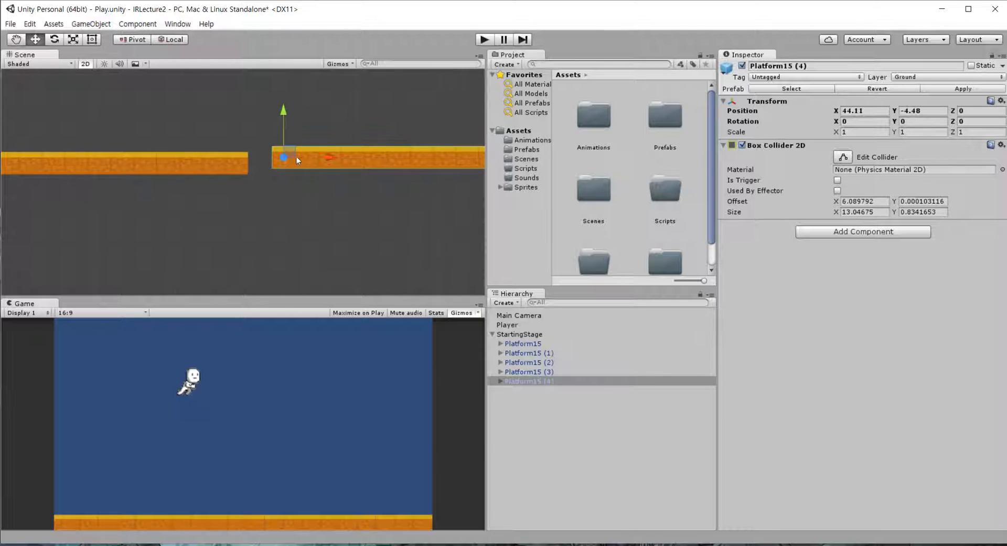
{"action": "left_click_drag", "start_coordinate": [274, 147], "coordinate": [260, 153]}
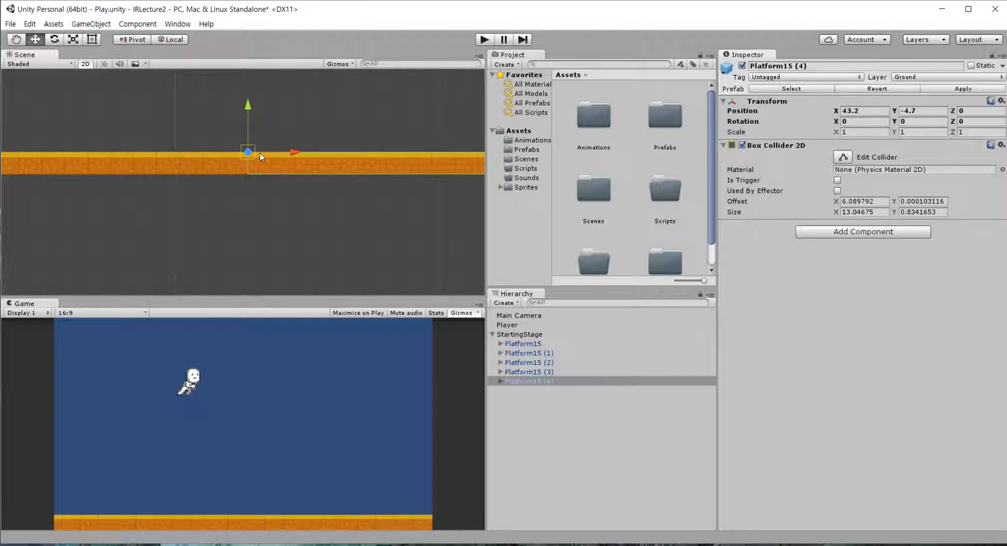
{"action": "scroll", "coordinate": [131, 206], "scroll_direction": "down", "scroll_amount": 3}
{"action": "scroll", "coordinate": [134, 209], "scroll_direction": "down", "scroll_amount": 3}
{"action": "middle_click_drag", "start_coordinate": [102, 213], "coordinate": [278, 205]}
{"action": "middle_click_drag", "start_coordinate": [66, 210], "coordinate": [250, 210]}
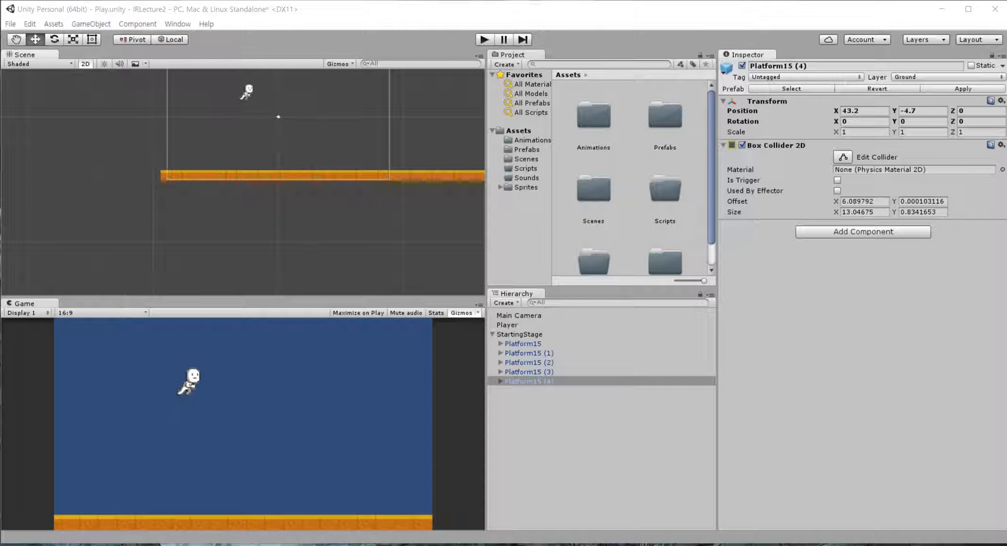
- Create a C# script named Player in the Scripts folder and open it in Visual Studio
{"action": "double_click", "coordinate": [658, 190]}
{"action": "right_click", "coordinate": [602, 172]}
{"action": "mouse_move", "coordinate": [619, 179]}
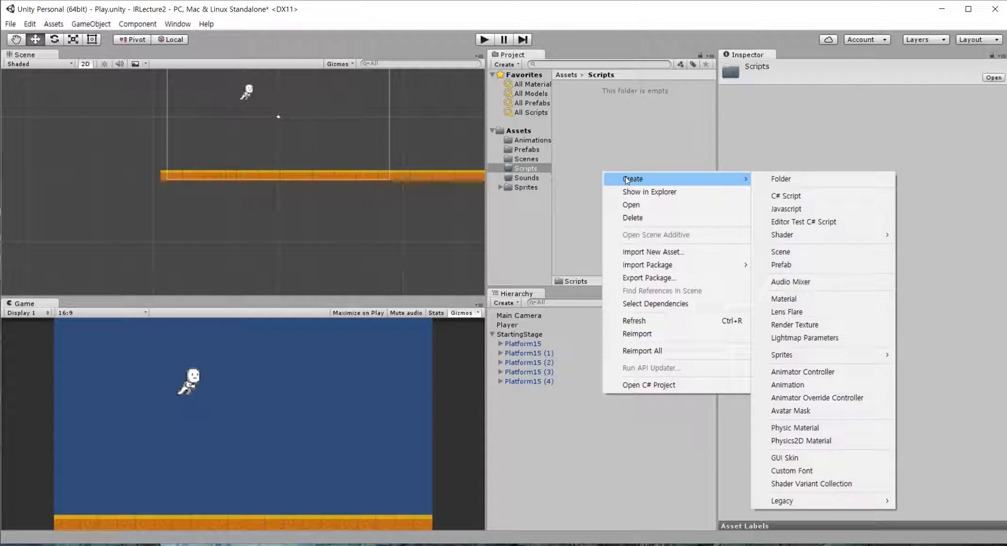
{"action": "left_click", "coordinate": [776, 195]}
{"action": "type", "text": "ㅖㅣ묘"}
{"action": "key", "text": "BackSpace"}
{"action": "key", "text": "BackSpace"}
{"action": "key", "text": "BackSpace"}
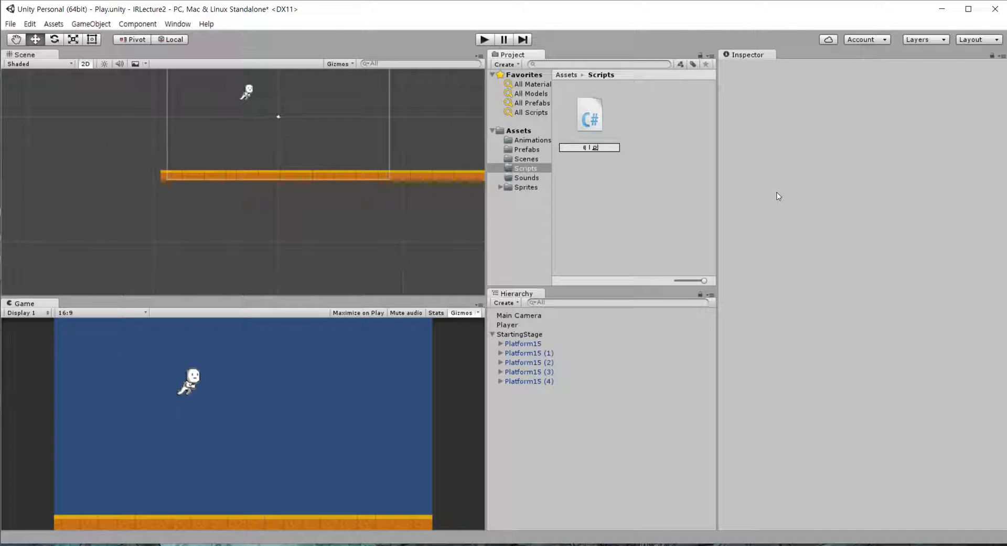
{"action": "type", "text": "Player"}
{"action": "key", "text": "Return"}
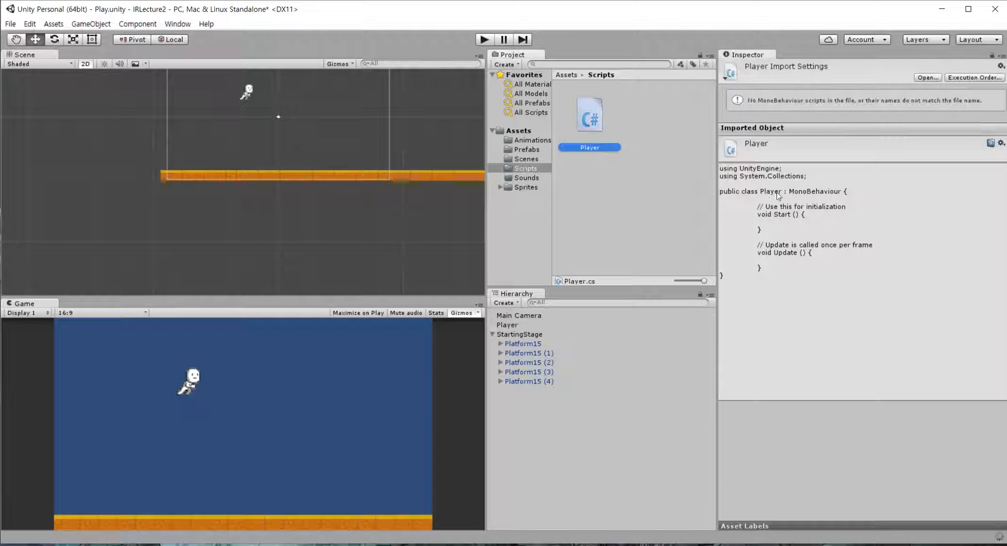
{"action": "double_click", "coordinate": [586, 118]}
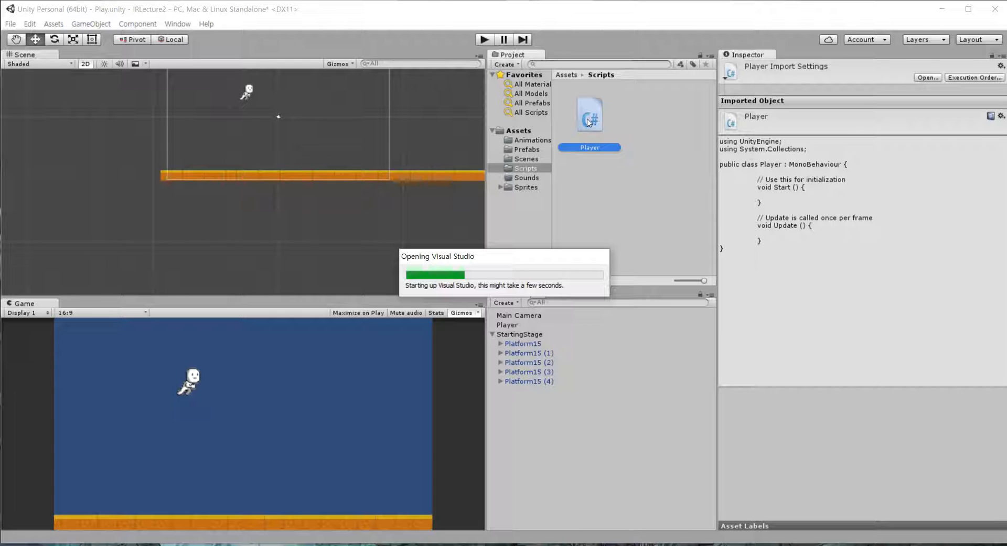
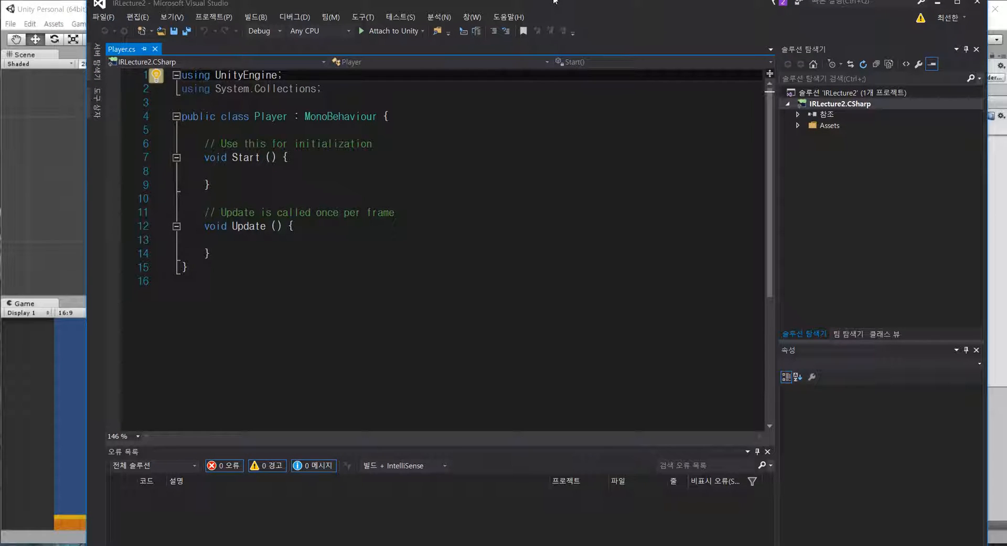
- Move and shrink the Visual Studio window so that the whole editor fits within the visible screen
{"action": "left_click_drag", "start_coordinate": [553, 0], "coordinate": [554, 5]}
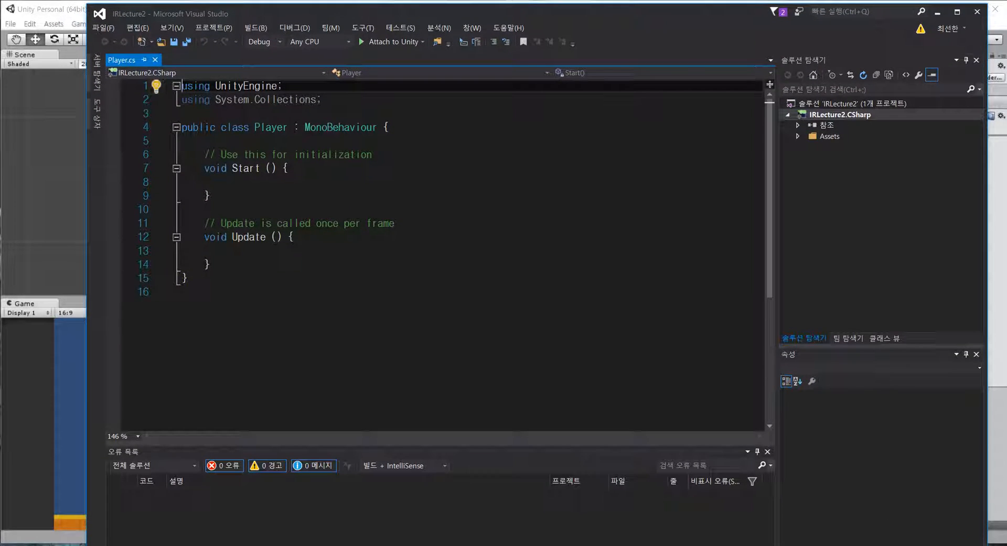
{"action": "mouse_move", "coordinate": [987, 545]}
{"action": "left_mouse_down"}
{"action": "mouse_move", "coordinate": [976, 523]}
{"action": "mouse_move", "coordinate": [976, 541]}
{"action": "left_mouse_up"}
{"action": "left_click", "coordinate": [206, 264]}
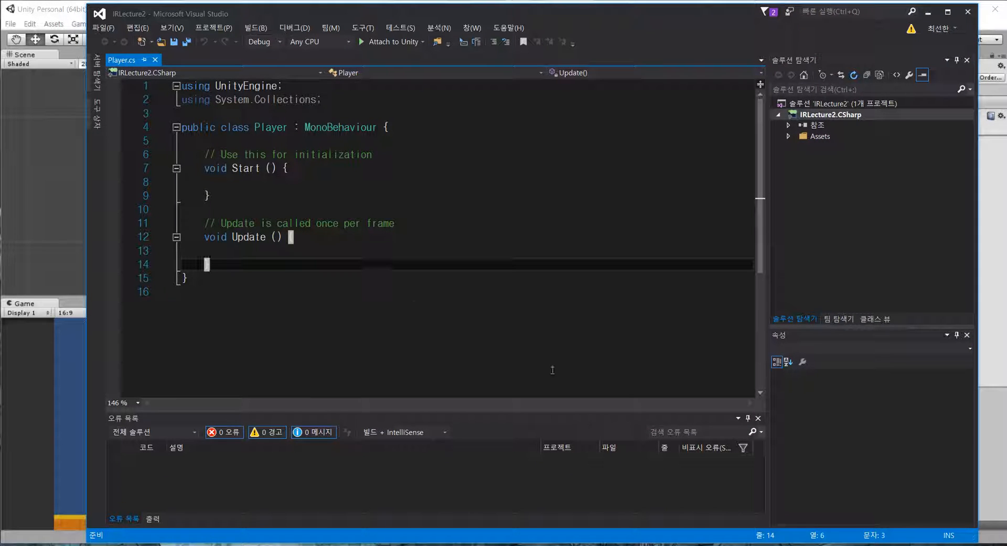
{"action": "left_click", "coordinate": [738, 419]}
{"action": "left_click", "coordinate": [440, 283]}
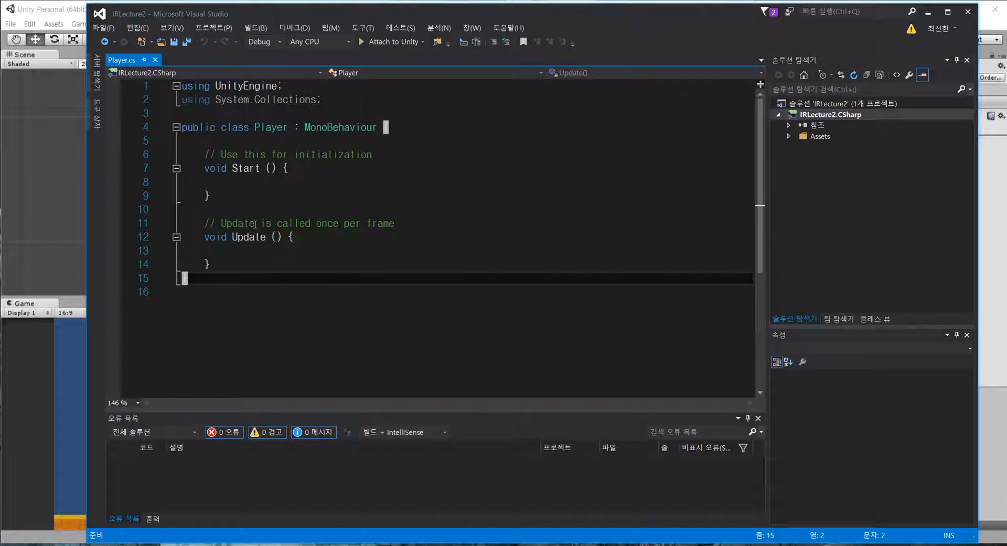
- Declare a public float movingSpeed = 10f at the start of the Player class, above Start, and save the script
{"action": "left_click", "coordinate": [256, 177]}
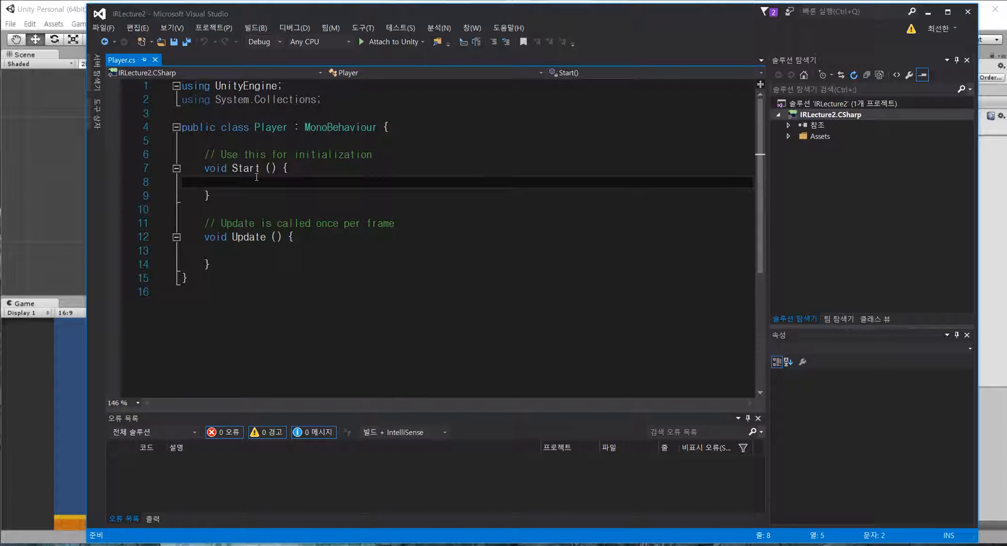
{"action": "key", "text": "Up"}
{"action": "key", "text": "Up"}
{"action": "key", "text": "Return"}
{"action": "key", "text": "Up"}
{"action": "type", "text": "public float "}
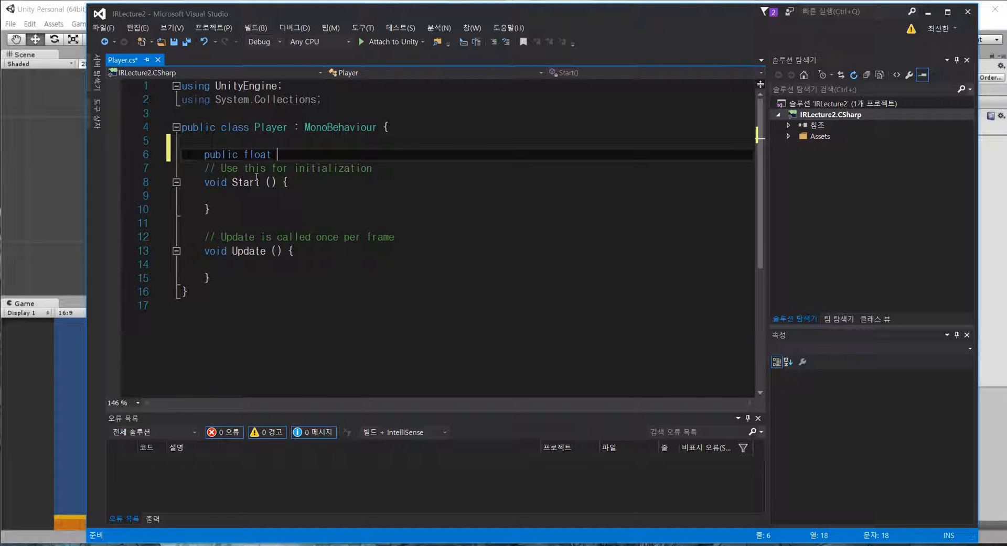
{"action": "type", "text": "movingSpeed = 10f;"}
{"action": "key", "text": "Left"}
{"action": "key", "text": "ctrl+s"}
{"action": "key", "text": "Right"}
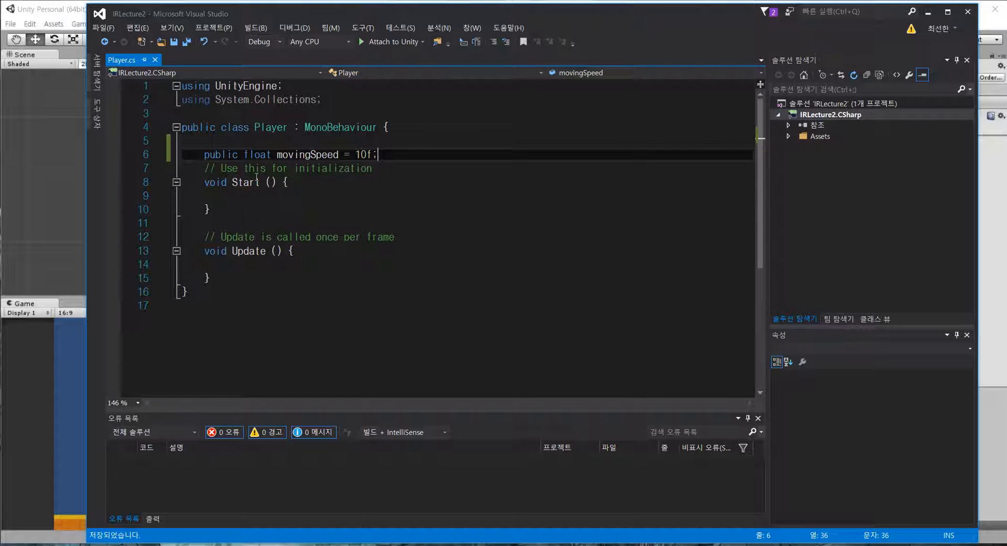
- Delete the template comments above the Start and Update methods, remove the surplus blank line before Update, and save the script
{"action": "key", "text": "Down"}
{"action": "key", "text": "Home"}
{"action": "key", "text": "shift+End"}
{"action": "key", "text": "Delete"}
{"action": "key", "text": "Down"}
{"action": "key", "text": "Down"}
{"action": "key", "text": "Down"}
{"action": "key", "text": "Down"}
{"action": "key", "text": "Down"}
{"action": "key", "text": "Home"}
{"action": "key", "text": "shift+End"}
{"action": "key", "text": "Delete"}
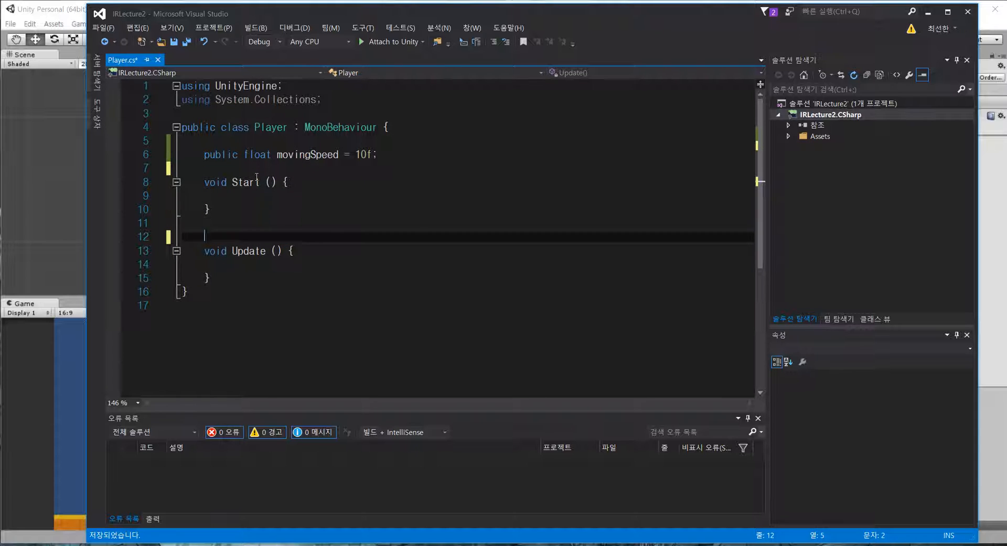
{"action": "key", "text": "BackSpace"}
{"action": "key", "text": "BackSpace"}
{"action": "key", "text": "Up"}
{"action": "key", "text": "ctrl+s"}
- Declare a private Rigidbody2D field named m_Rigid below movingSpeed, separated by a blank line, and save the script
{"action": "key", "text": "Up"}
{"action": "key", "text": "Up"}
{"action": "key", "text": "Up"}
{"action": "key", "text": "Return"}
{"action": "type", "text": "private Rigi"}
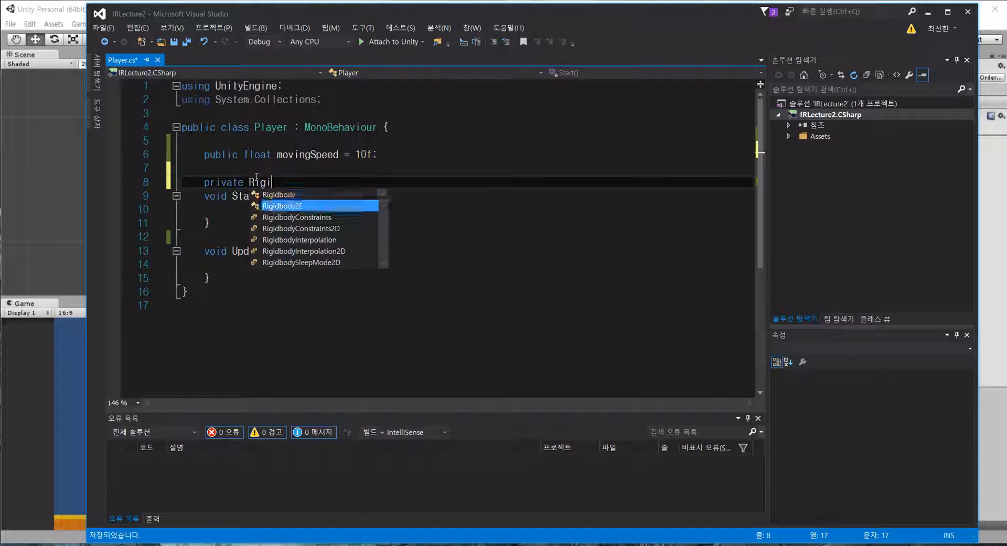
{"action": "type", "text": "dbody2D m_Rigid;"}
{"action": "key", "text": "ctrl+s"}
{"action": "key", "text": "Left"}
{"action": "key", "text": "Left"}
{"action": "key", "text": "Left"}
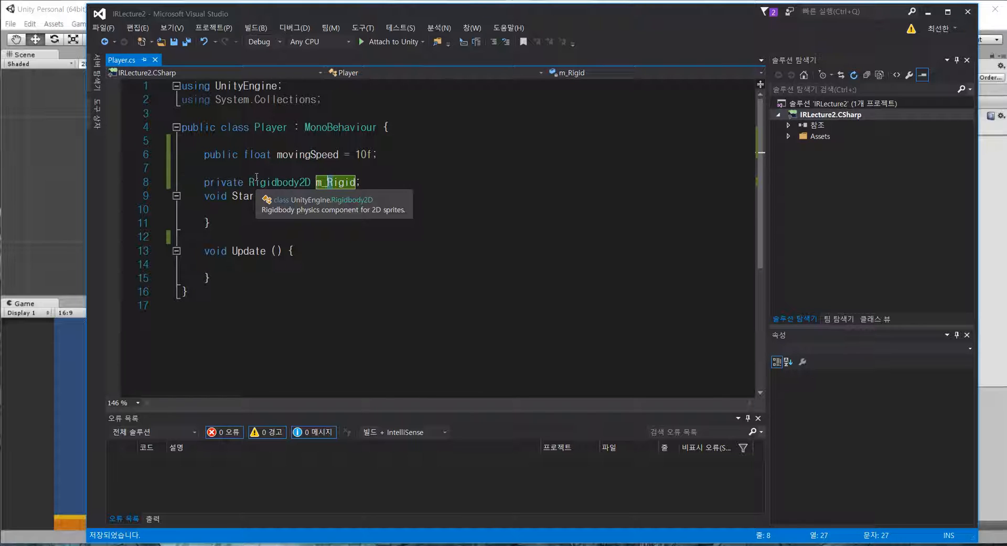
{"action": "key", "text": "Left"}
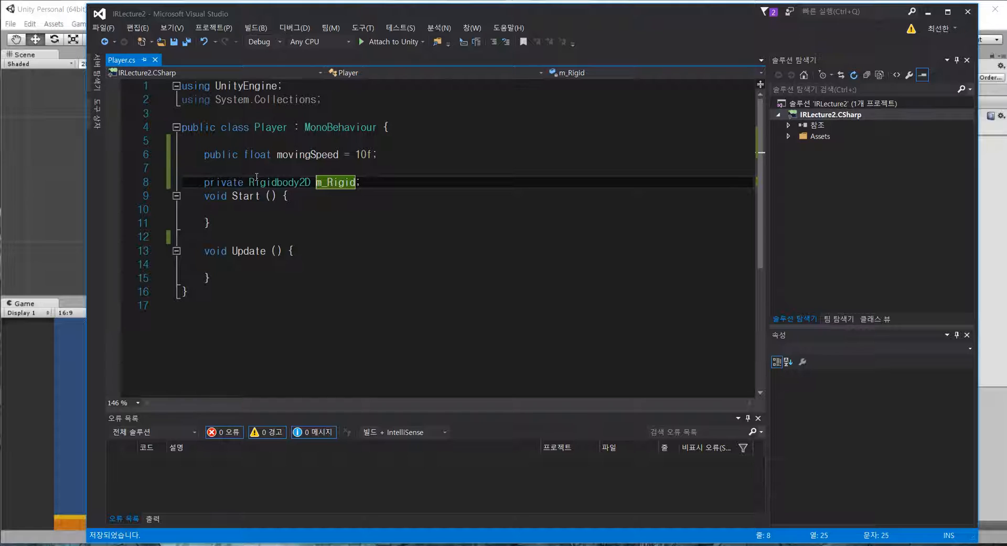
{"action": "key", "text": "Delete"}
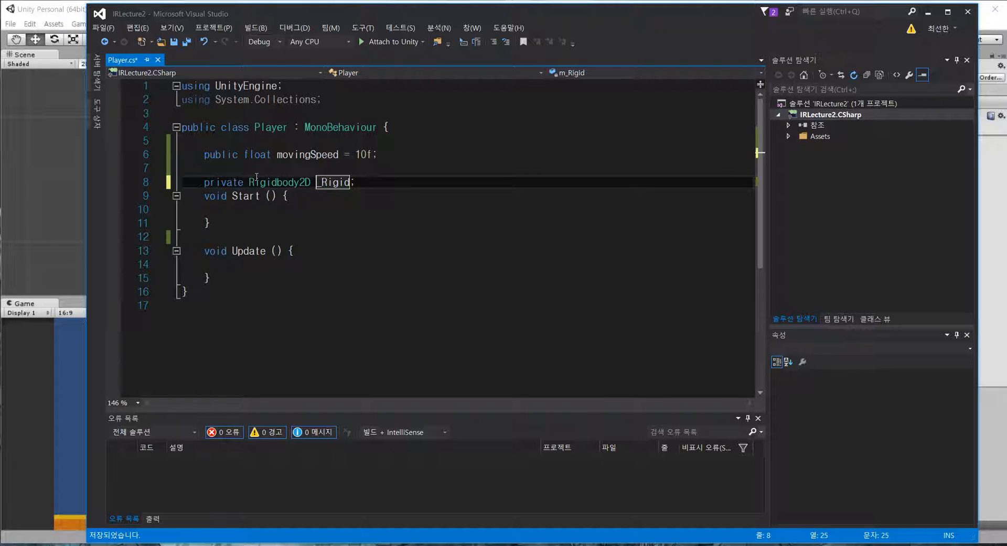
{"action": "type", "text": "m"}
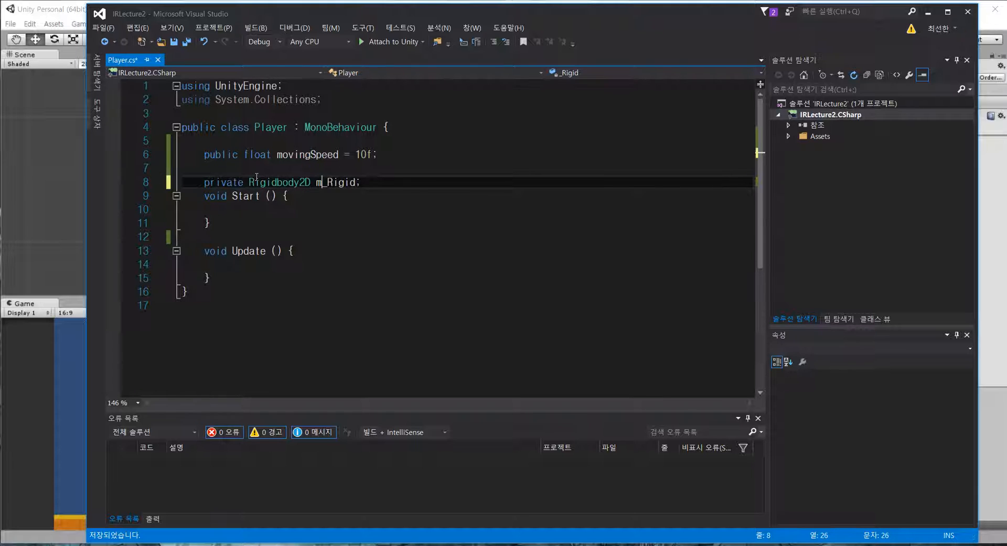
- Declare a private Animator field named m_Anim below the m_Rigid field, followed by a blank line
{"action": "key", "text": "Return"}
{"action": "type", "text": "private "}
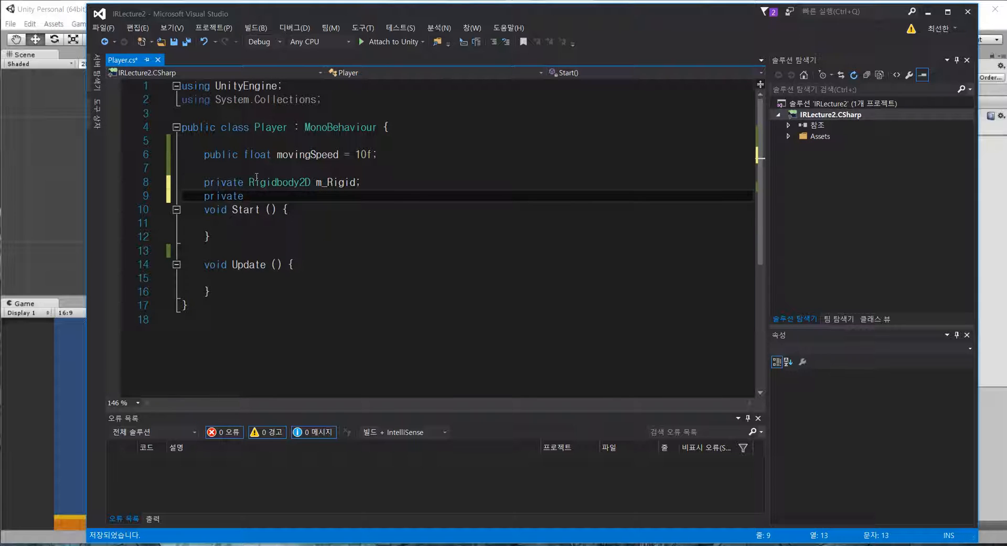
{"action": "type", "text": "Ani"}
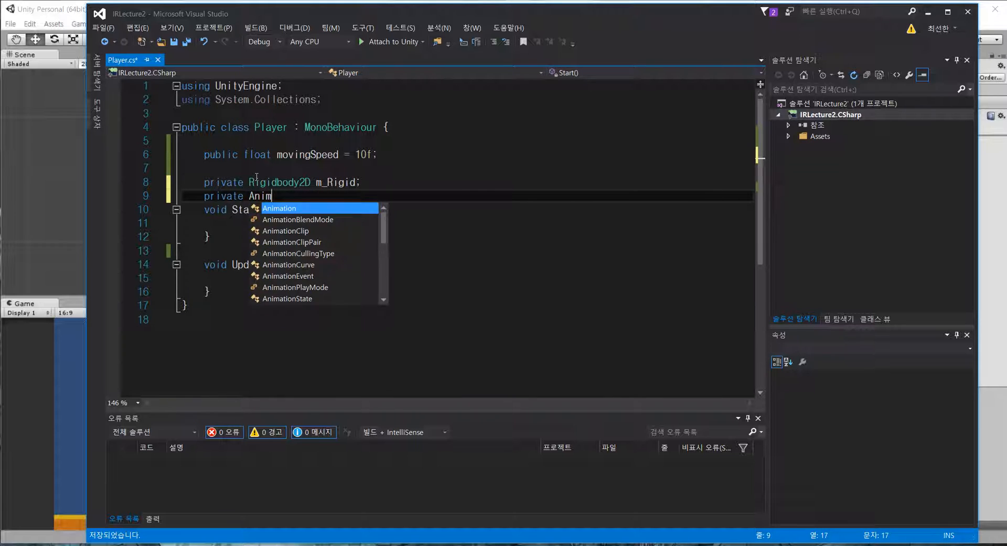
{"action": "type", "text": "m"}
{"action": "key", "text": "Tab"}
{"action": "key", "text": "BackSpace"}
{"action": "type", "text": "or m_Anim;"}
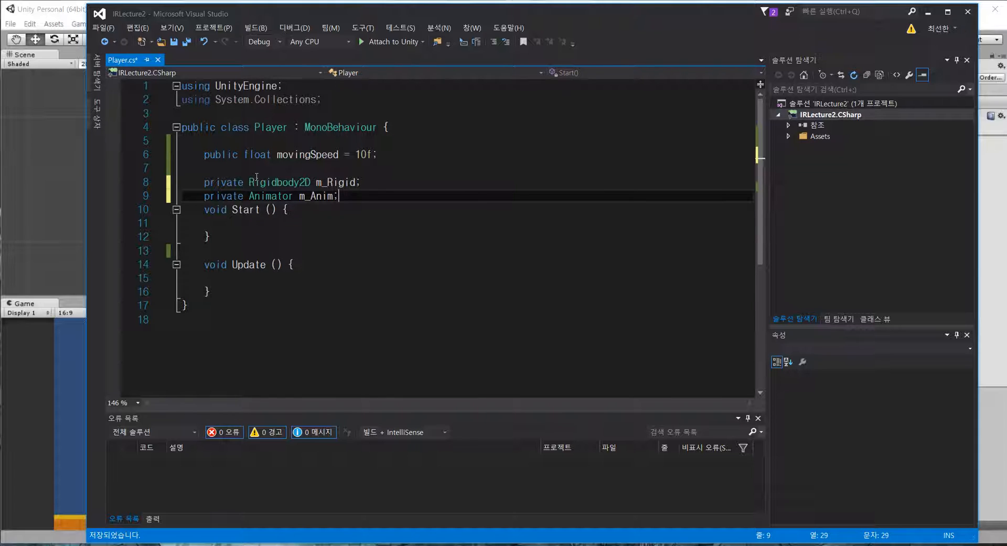
{"action": "key", "text": "Return"}
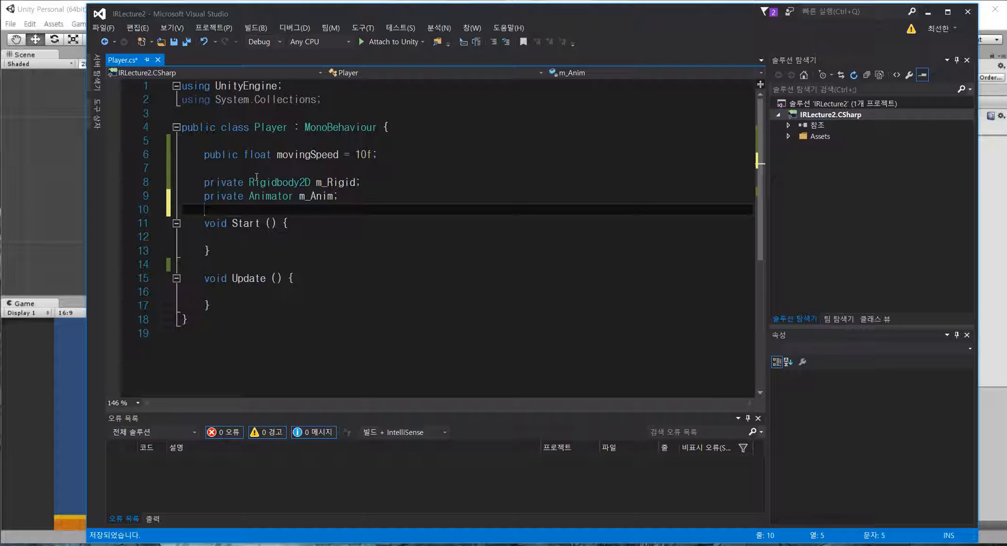
- Add an empty void Awake() method between the field declarations and Start, and save the script
{"action": "key", "text": "Down"}
{"action": "key", "text": "Down"}
{"action": "key", "text": "Down"}
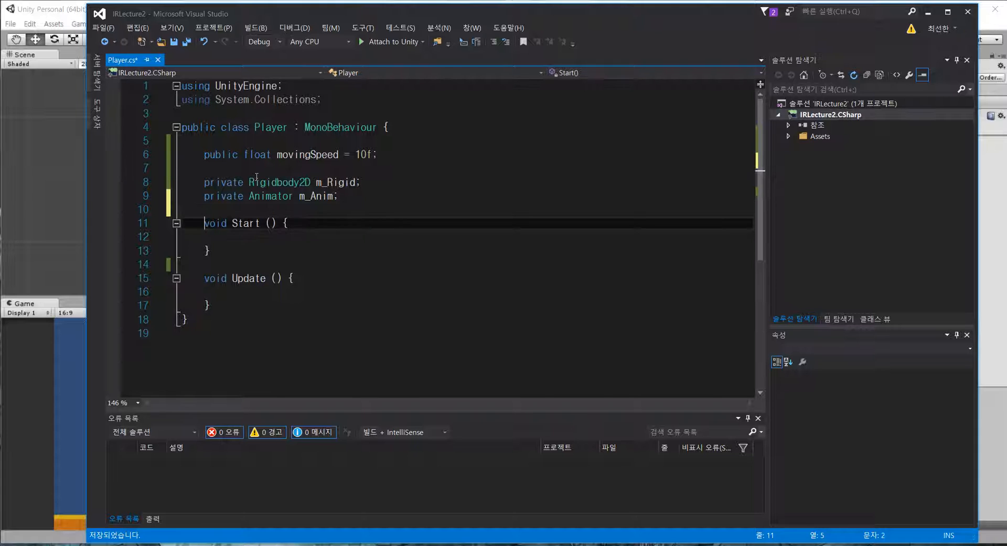
{"action": "key", "text": "Up"}
{"action": "key", "text": "Up"}
{"action": "key", "text": "Up"}
{"action": "key", "text": "Return"}
{"action": "key", "text": "Up"}
{"action": "key", "text": "Return"}
{"action": "type", "text": "voi"}
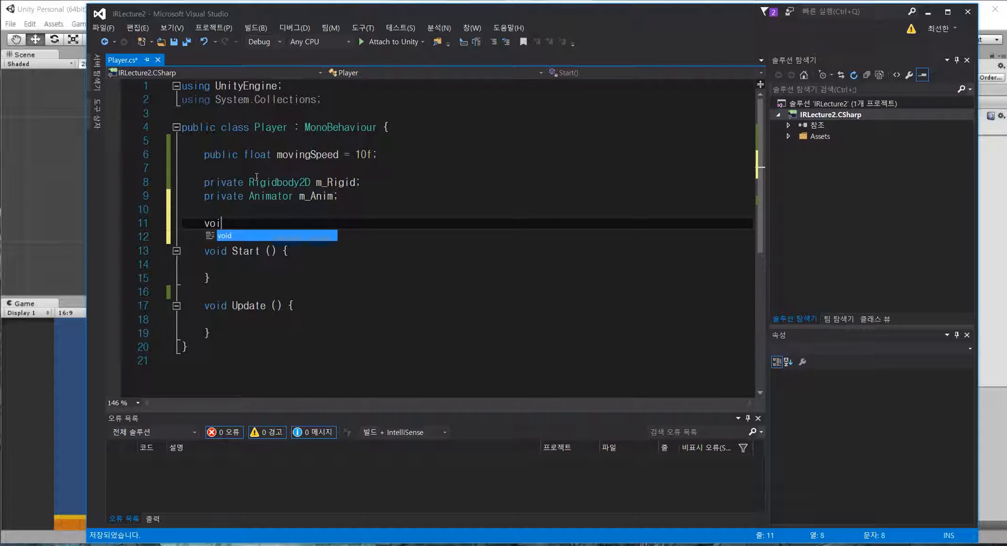
{"action": "type", "text": "d Awake() {"}
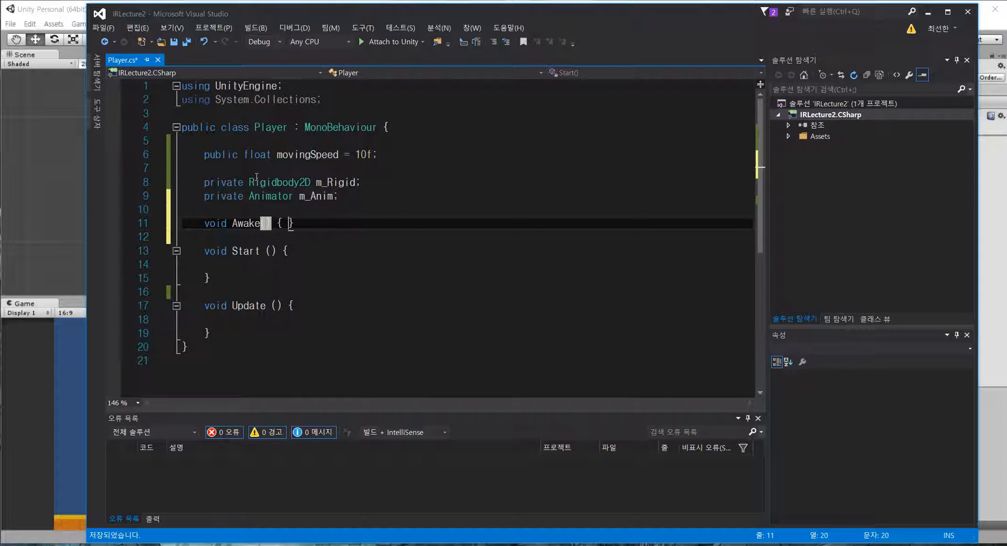
{"action": "key", "text": "Return"}
{"action": "type", "text": "{"}
{"action": "key", "text": "Return"}
{"action": "key", "text": "ctrl+s"}
{"action": "key", "text": "Down"}
{"action": "key", "text": "Down"}
{"action": "key", "text": "Down"}
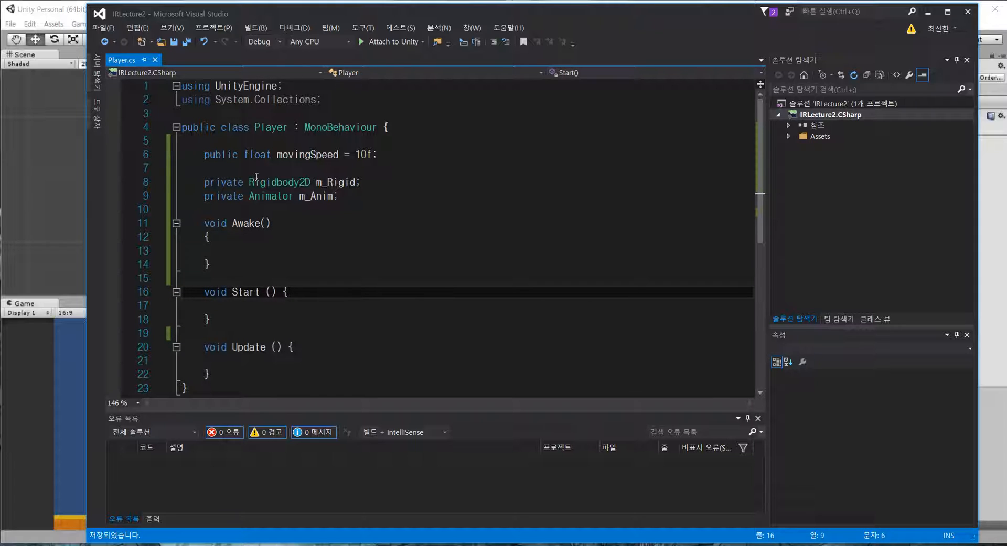
{"action": "key", "text": "Up"}
{"action": "key", "text": "Up"}
{"action": "key", "text": "Up"}
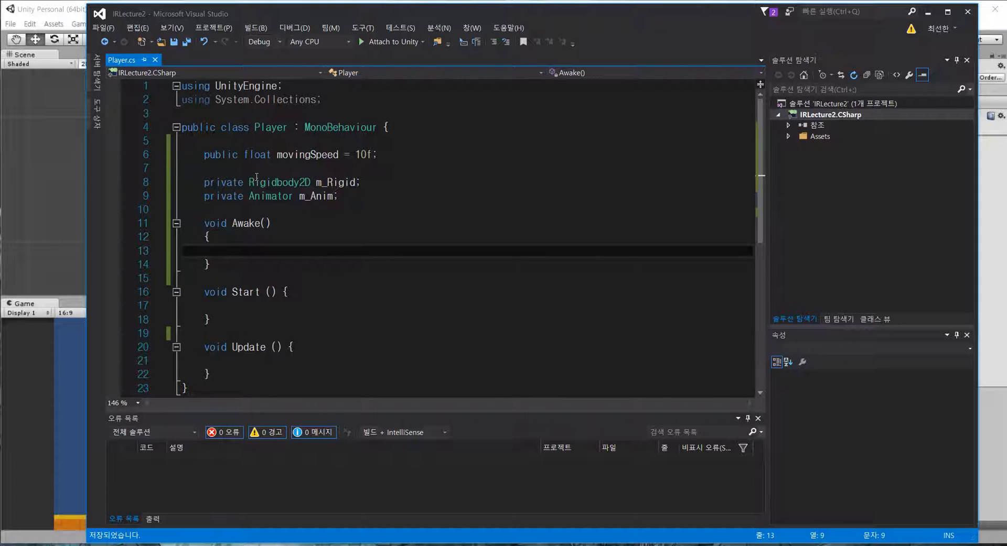
{"action": "key", "text": "alt+Tab"}
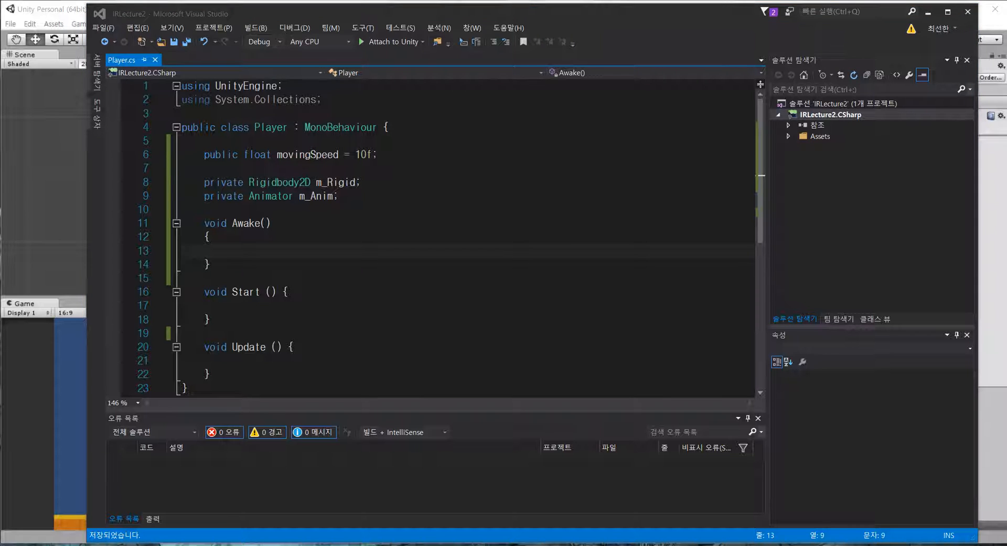
- Inside Awake, assign m_Rigid with GetComponent<Rigidbody2D>()
{"action": "left_click", "coordinate": [235, 253]}
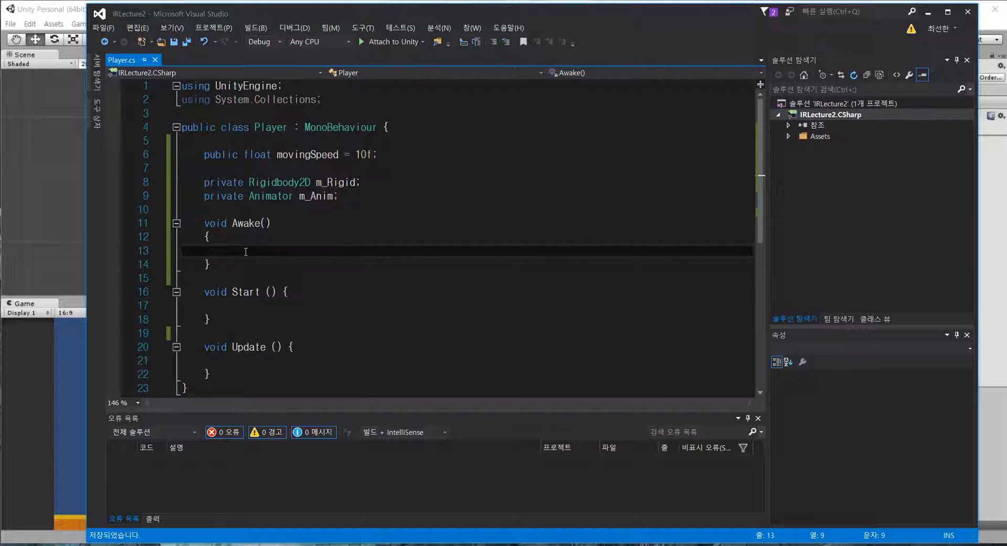
{"action": "type", "text": "m_"}
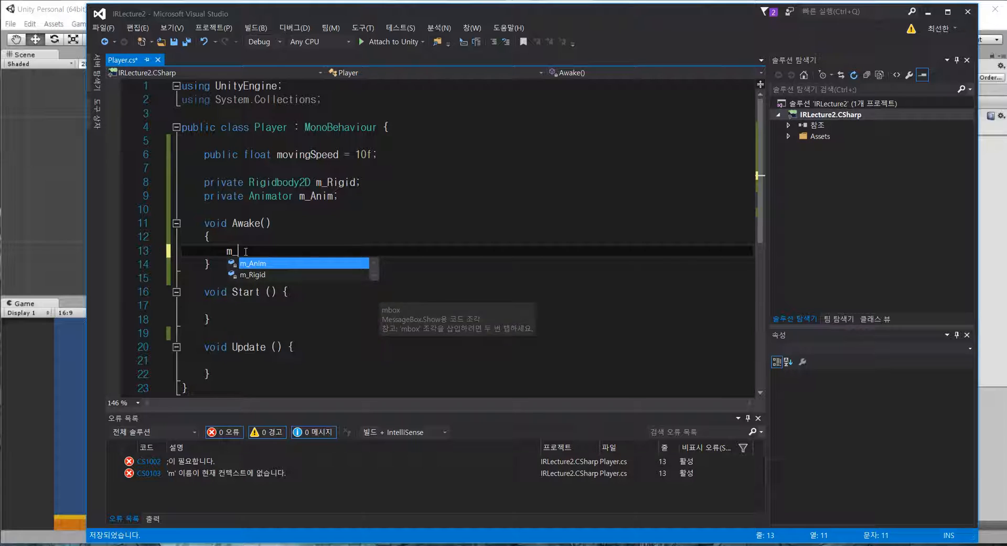
{"action": "type", "text": "Rigid = Get"}
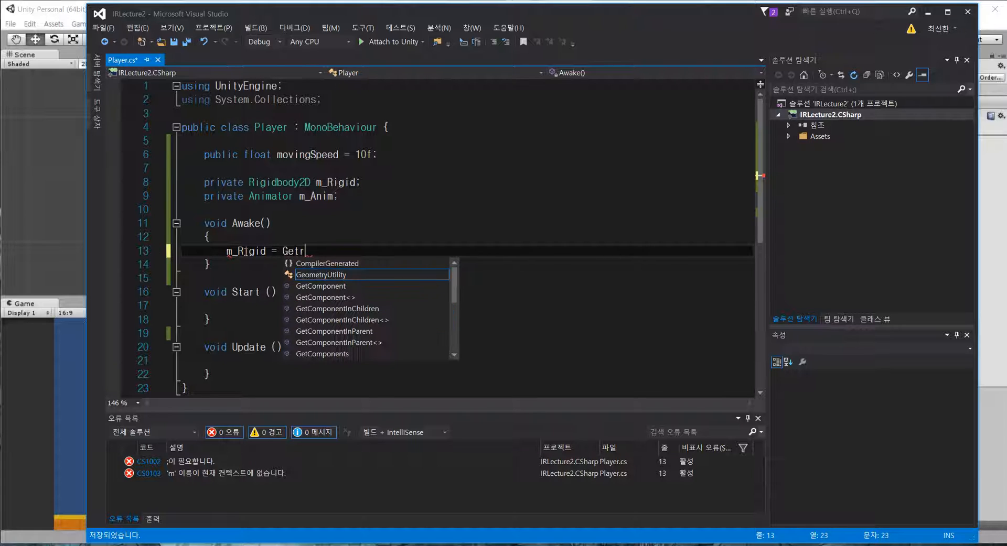
{"action": "type", "text": "Component"}
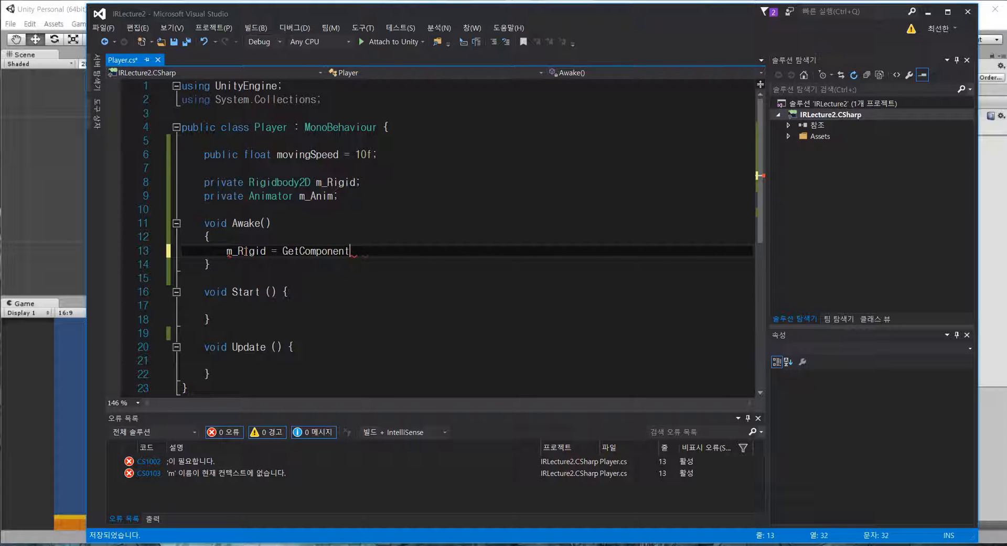
{"action": "type", "text": "<Rigidbody2D>();"}
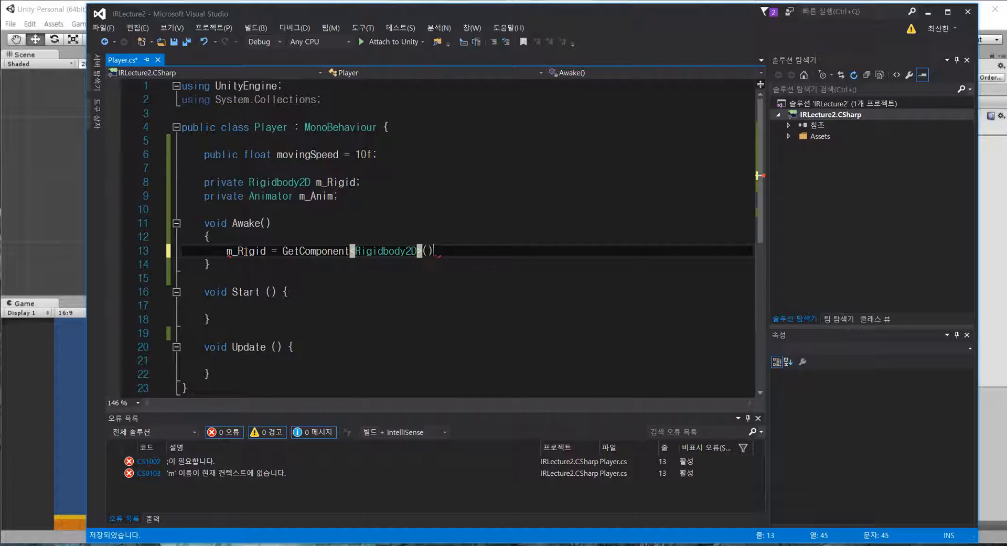
- Below the m_Rigid assignment in Awake, assign m_Anim with GetComponent<Animator>() and save the script
{"action": "key", "text": "Return"}
{"action": "type", "text": "m_Anim ="}
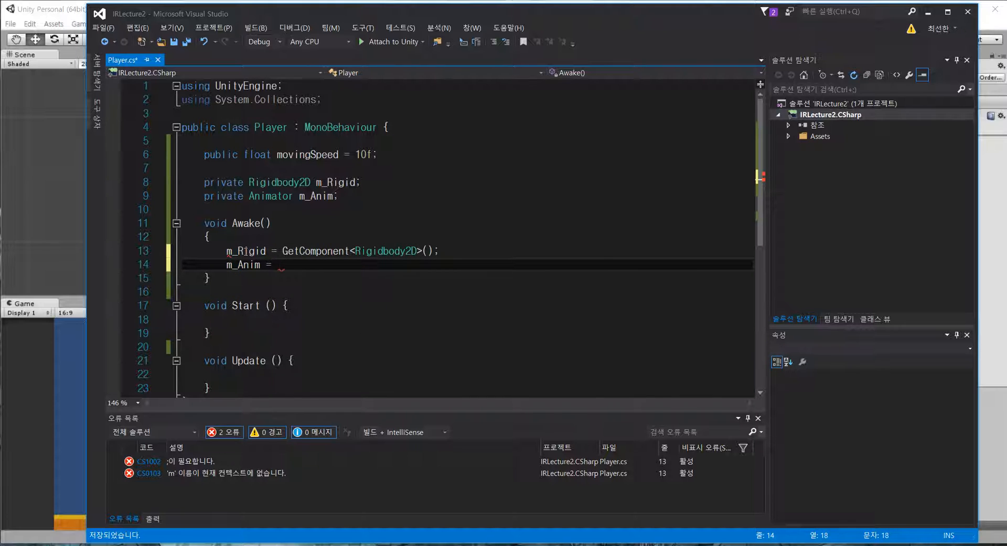
{"action": "type", "text": "- GetComponent<"}
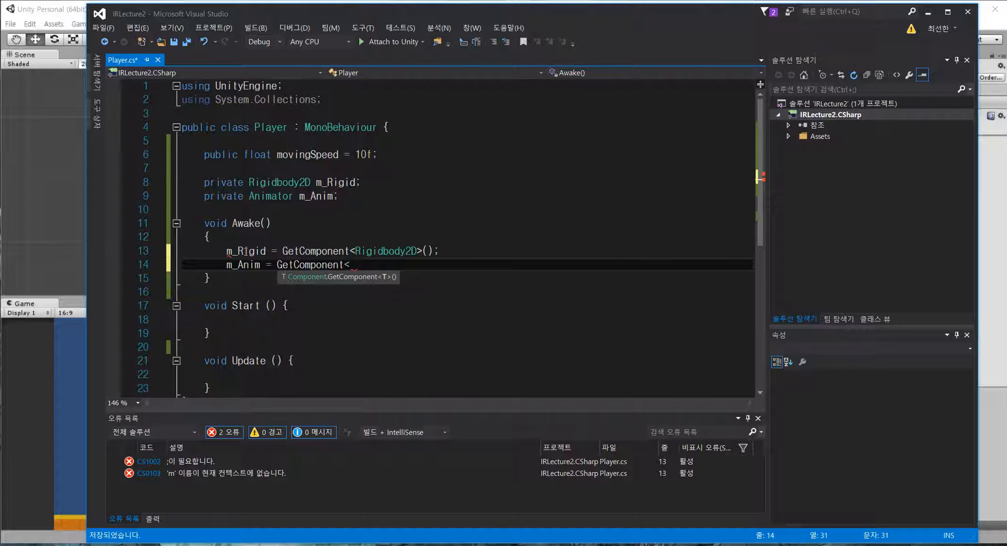
{"action": "type", "text": "Animator>();"}
{"action": "key", "text": "Down"}
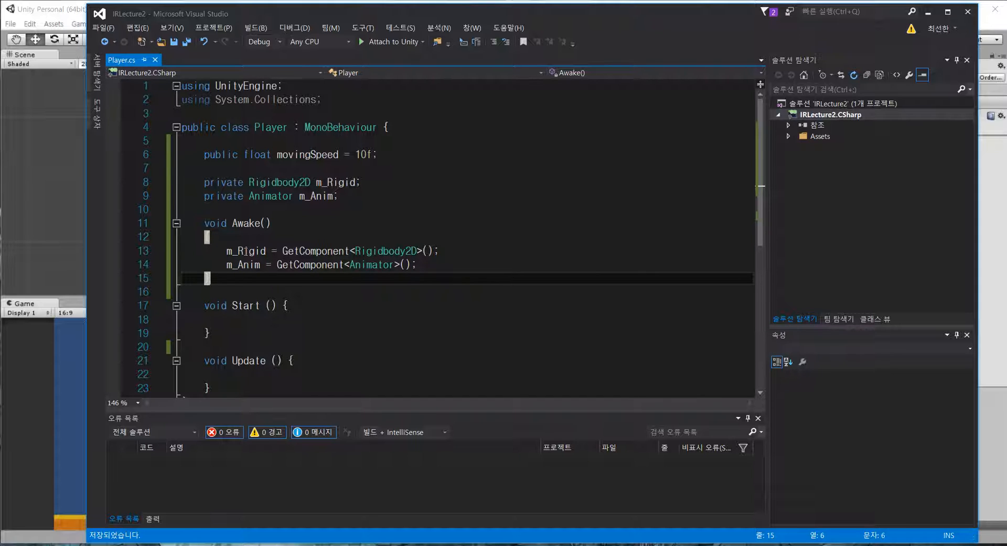
- Add an empty void FixedUpdate() method below Update in the Player class
{"action": "left_click", "coordinate": [286, 328]}
{"action": "scroll", "coordinate": [262, 315], "scroll_direction": "down", "scroll_amount": 2}
{"action": "left_click", "coordinate": [240, 304]}
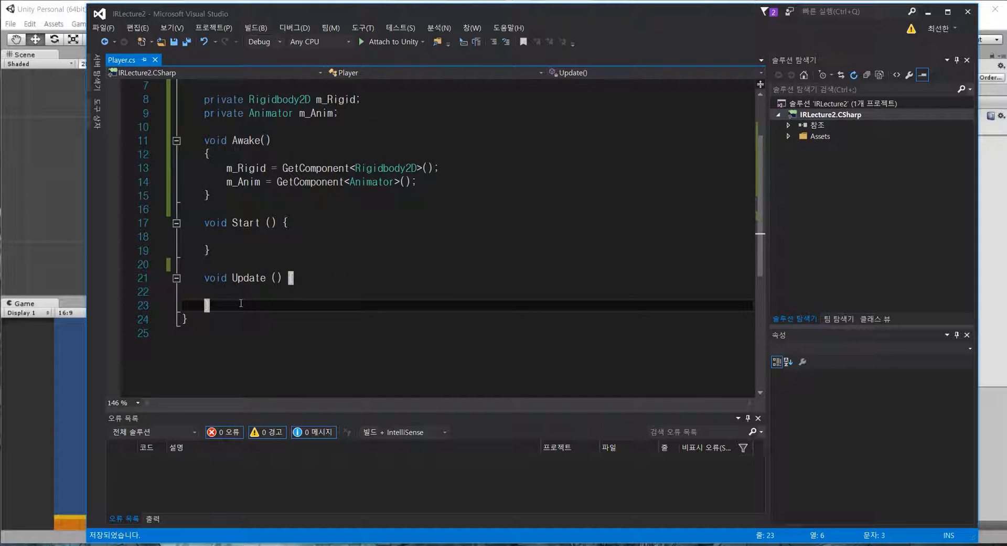
{"action": "key", "text": "Return"}
{"action": "key", "text": "Return"}
{"action": "type", "text": "void FixedU"}
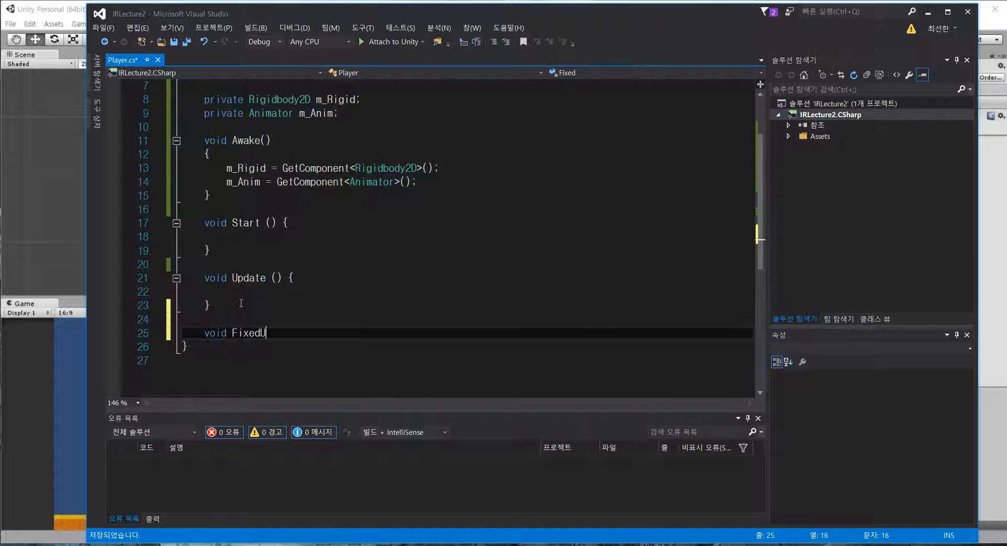
{"action": "type", "text": "pdate() {"}
{"action": "key", "text": "Return"}
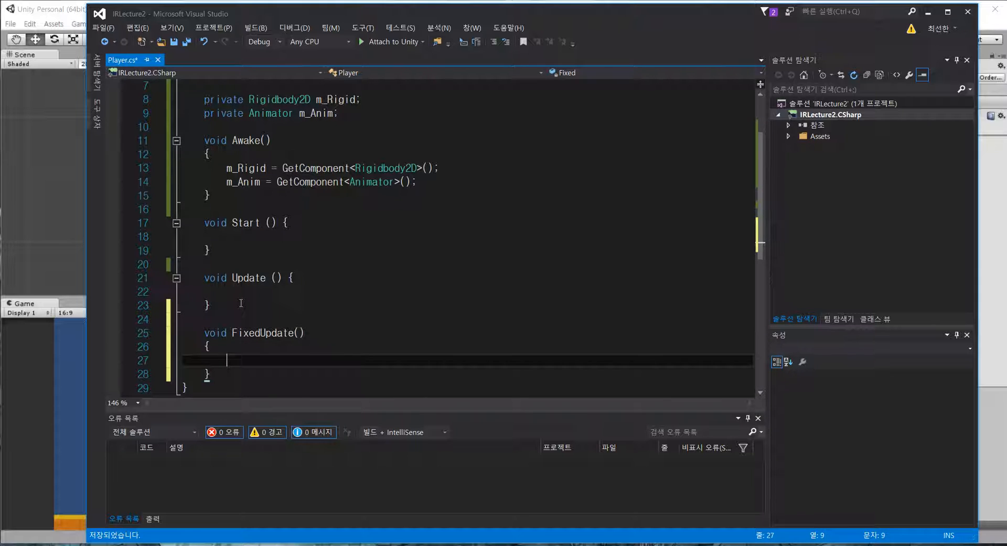
{"action": "key", "text": "Up"}
{"action": "key", "text": "Down"}
{"action": "key", "text": "Up"}
{"action": "key", "text": "Up"}
{"action": "key", "text": "Down"}
{"action": "key", "text": "Down"}
- In FixedUpdate, set m_Rigid.velocity to new Vector2(movingSpeed, 0)
{"action": "type", "text": "m_Rigid"}
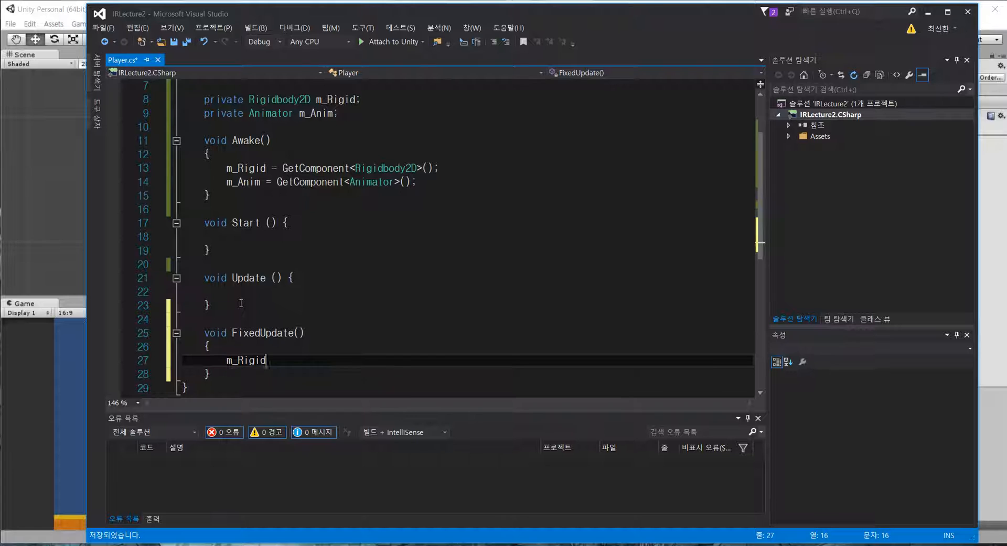
{"action": "type", "text": ".ve"}
{"action": "key", "text": "Tab"}
{"action": "type", "text": "= new Vec"}
{"action": "key", "text": "Tab"}
{"action": "type", "text": "(mov"}
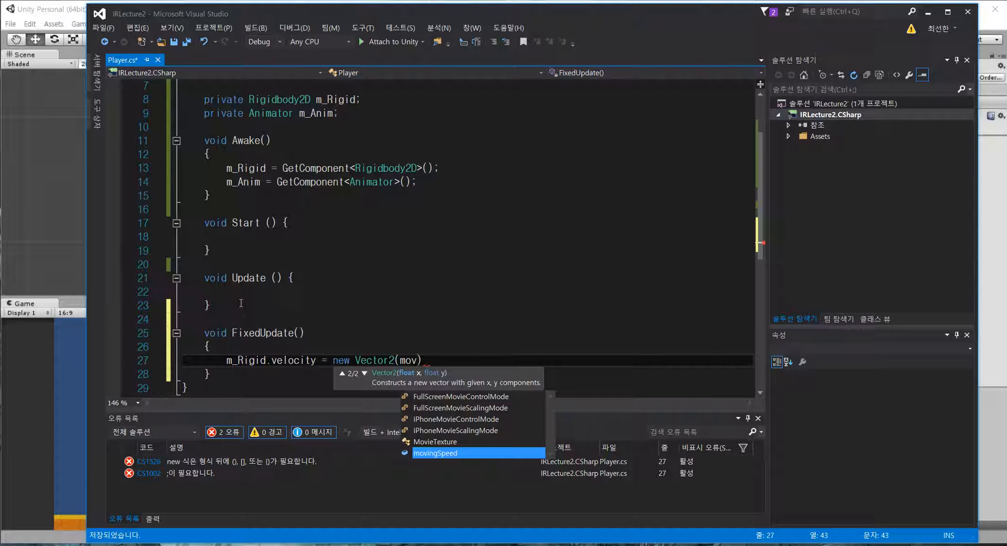
{"action": "key", "text": "Tab"}
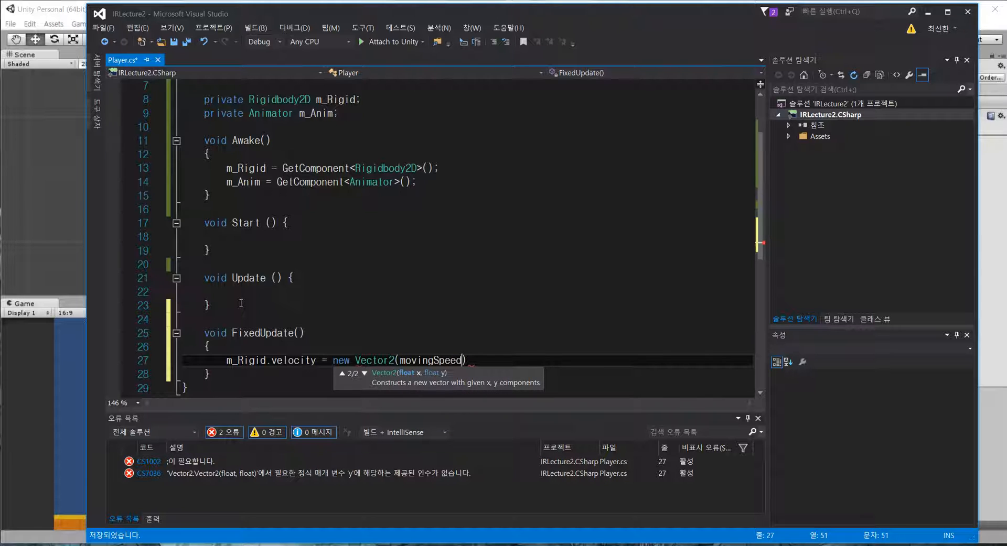
{"action": "type", "text": ", 0);"}
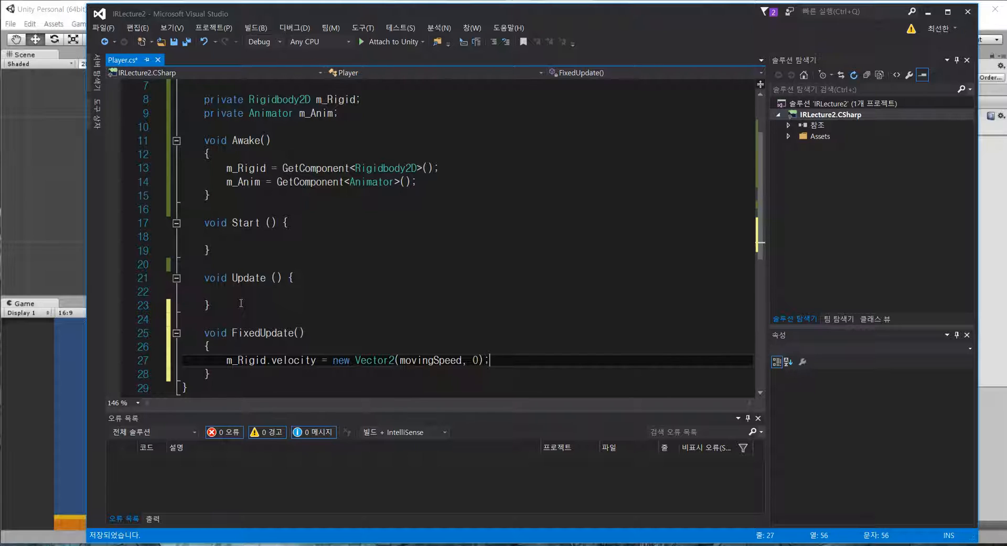
- Replace the Vector2's y argument with m_Rigid.velocity.y and save the script
{"action": "key", "text": "Left"}
{"action": "key", "text": "Left"}
{"action": "key", "text": "shift+Left"}
{"action": "type", "text": "m_Rigid.velocity."}
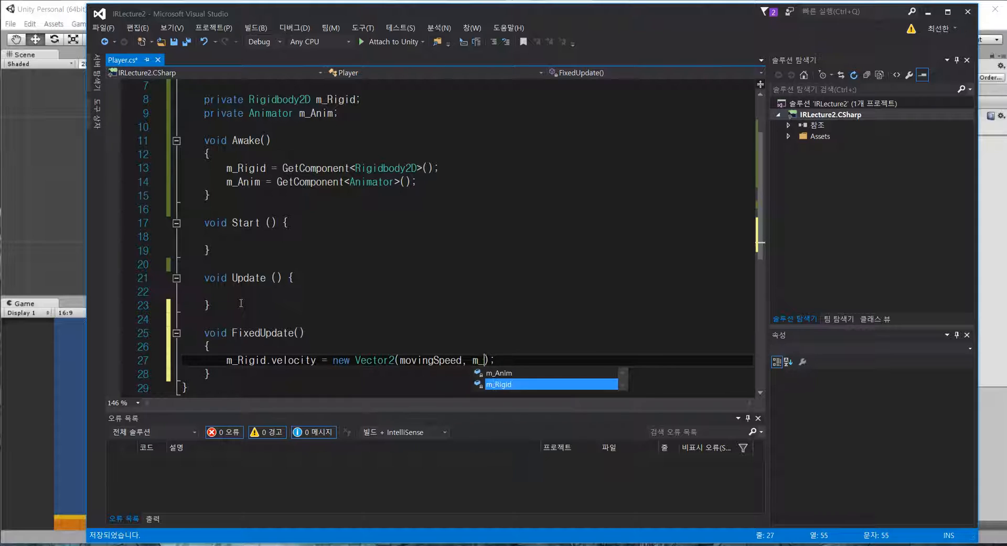
{"action": "type", "text": "y"}
{"action": "key", "text": "ctrl+s"}
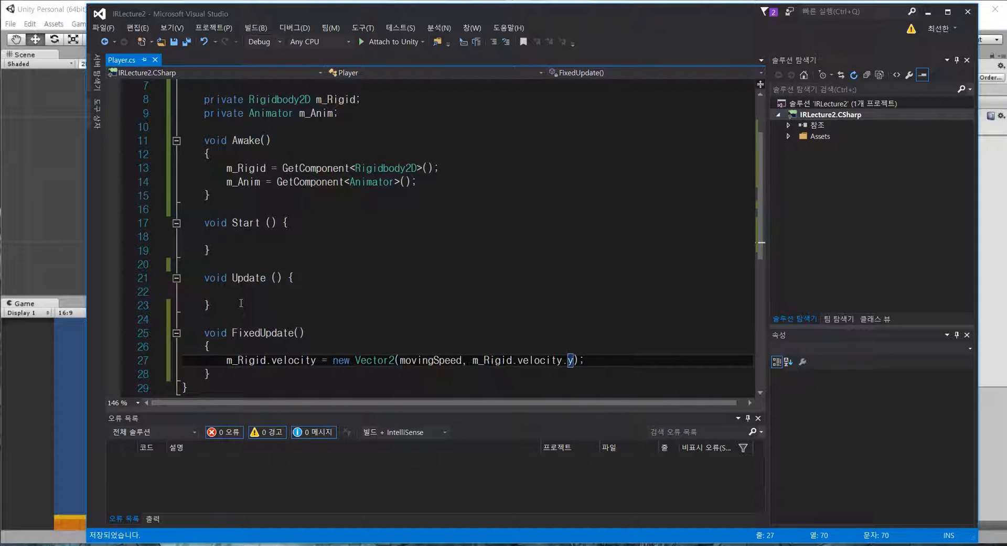
{"action": "key", "text": "Left"}
{"action": "key", "text": "Left"}
{"action": "key", "text": "Left"}
{"action": "key", "text": "Left"}
{"action": "key", "text": "Left"}
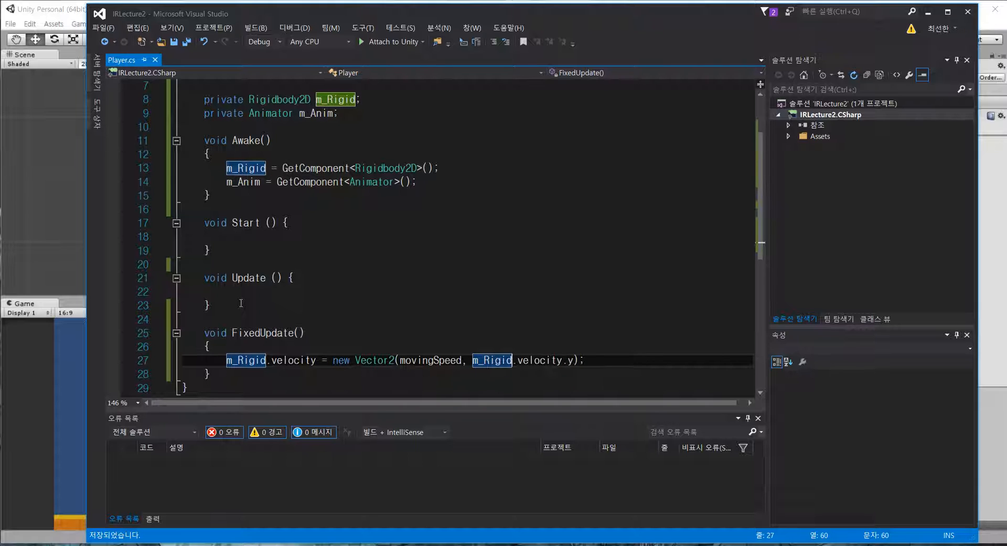
- Switch to Unity, select the Player object and collapse StartingStage in the scene hierarchy
{"action": "key", "text": "alt+Tab"}
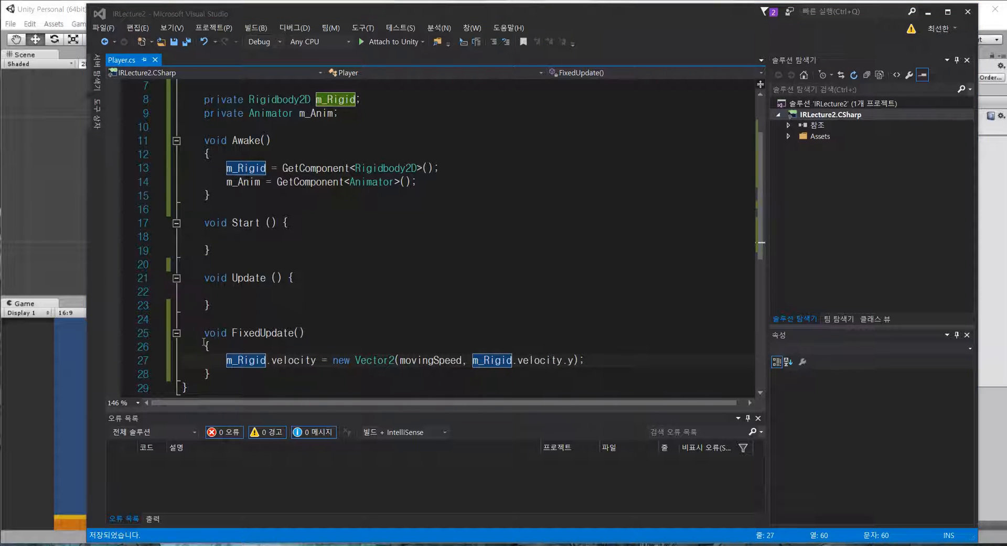
{"action": "left_click", "coordinate": [74, 170]}
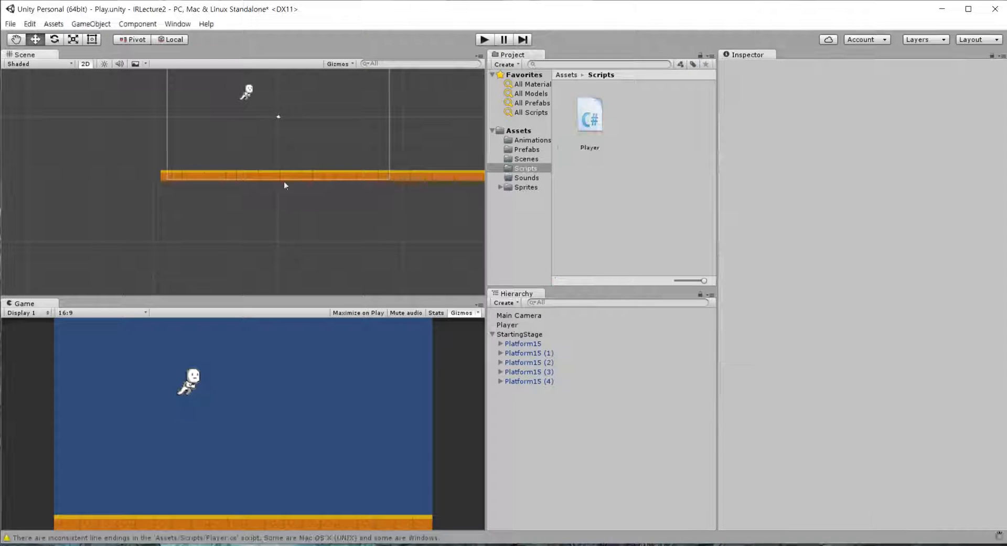
{"action": "left_click", "coordinate": [498, 336]}
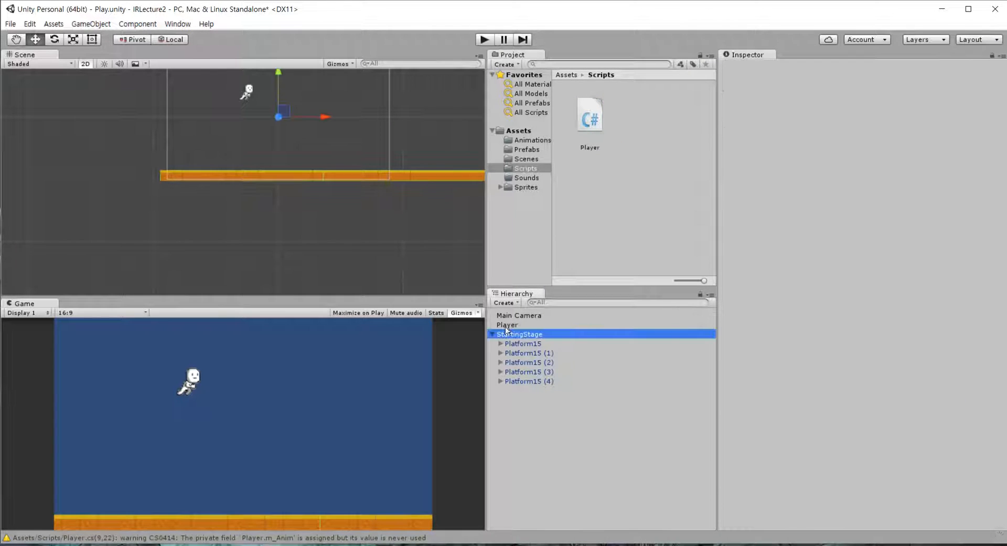
{"action": "key", "text": "Up"}
{"action": "left_click", "coordinate": [492, 335]}
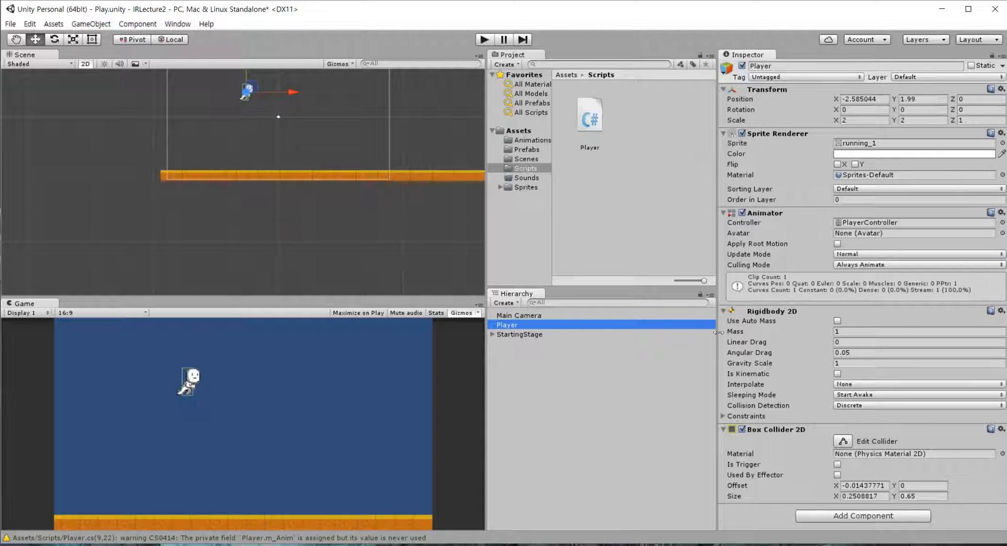
- Collapse the Player's Rigidbody 2D, Animator and Sprite Renderer components and attach the Player script to the object
{"action": "left_click", "coordinate": [723, 311]}
{"action": "left_click", "coordinate": [724, 213]}
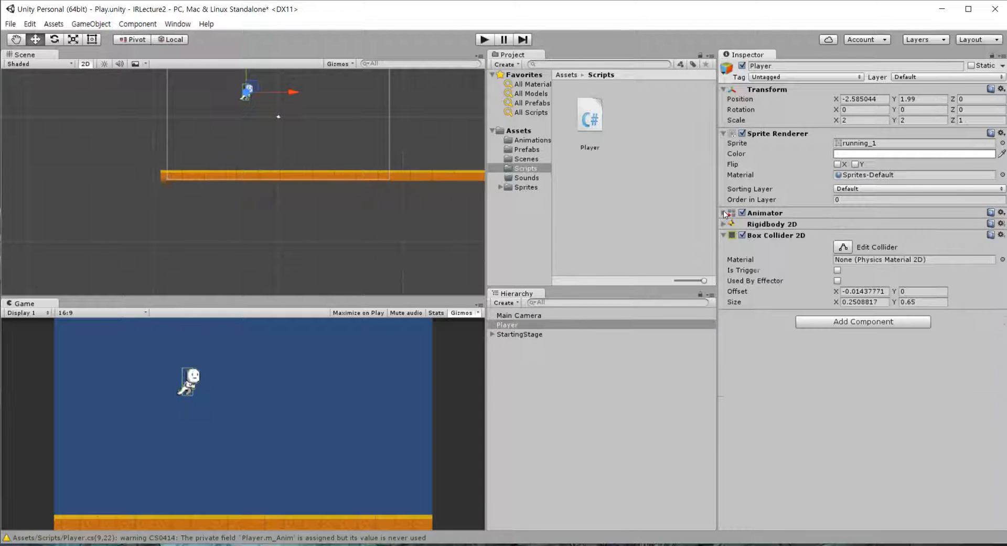
{"action": "left_click", "coordinate": [723, 133]}
{"action": "left_click_drag", "start_coordinate": [590, 117], "coordinate": [755, 270]}
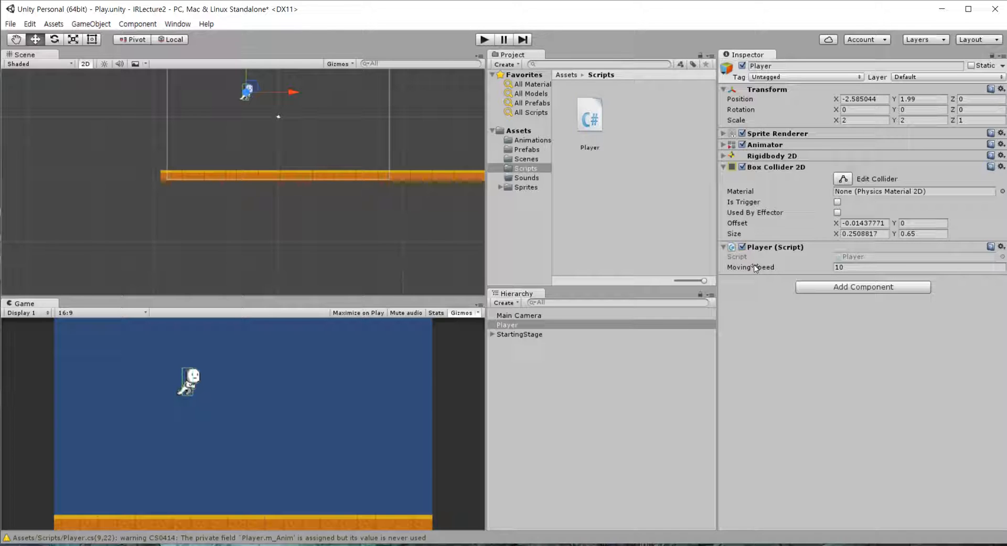
- Play-test the scene twice to examine the character's movement, stopping play mode each time
{"action": "left_click", "coordinate": [492, 41]}
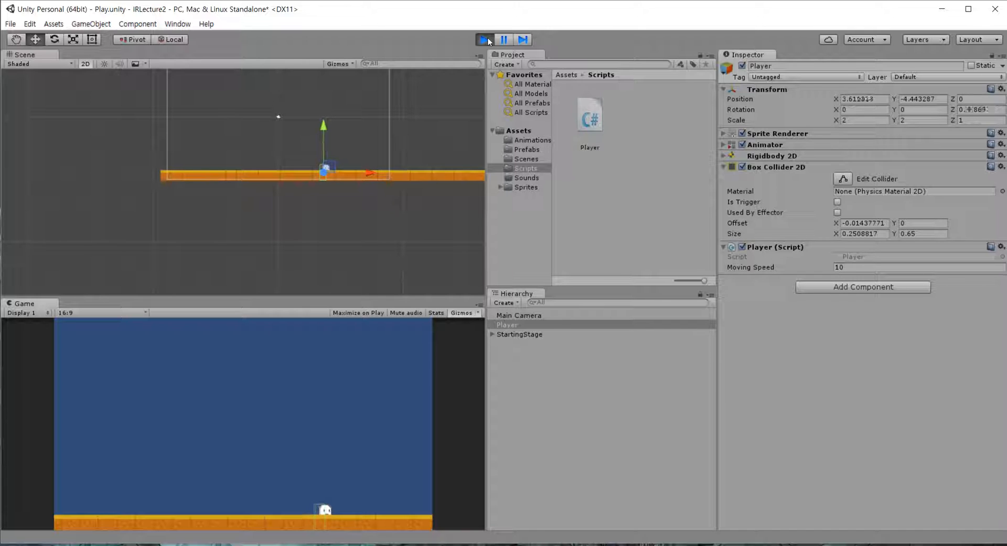
{"action": "left_click", "coordinate": [485, 40]}
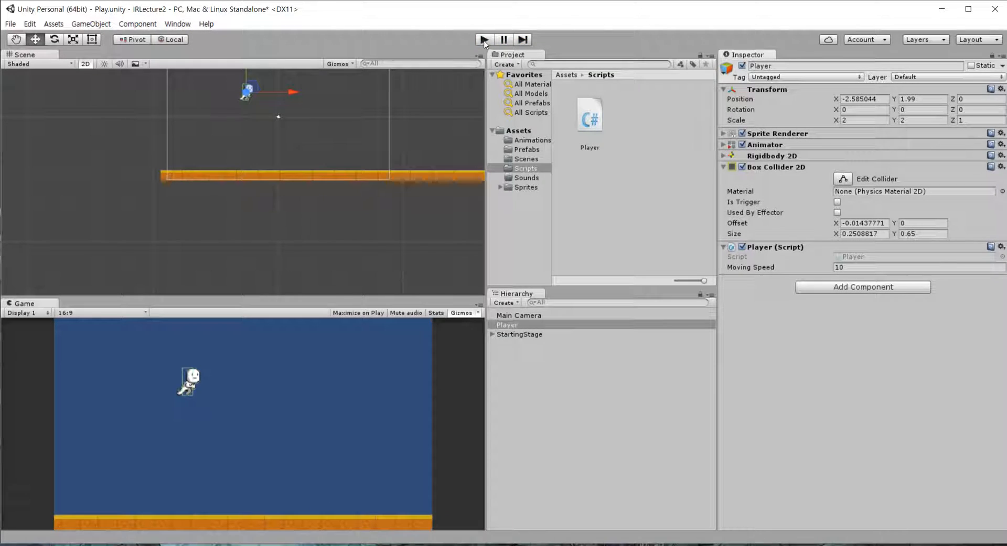
{"action": "left_click", "coordinate": [483, 40]}
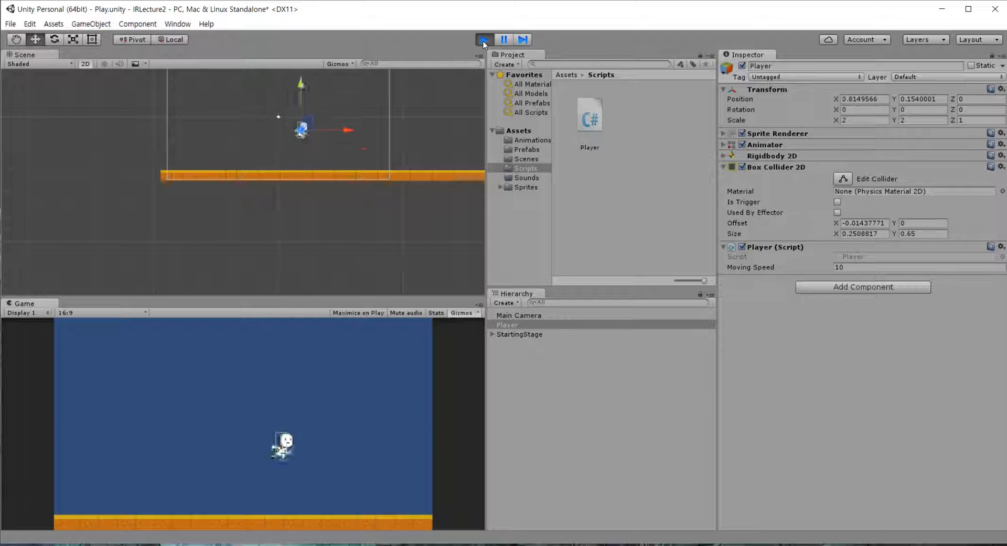
{"action": "left_click", "coordinate": [484, 40]}
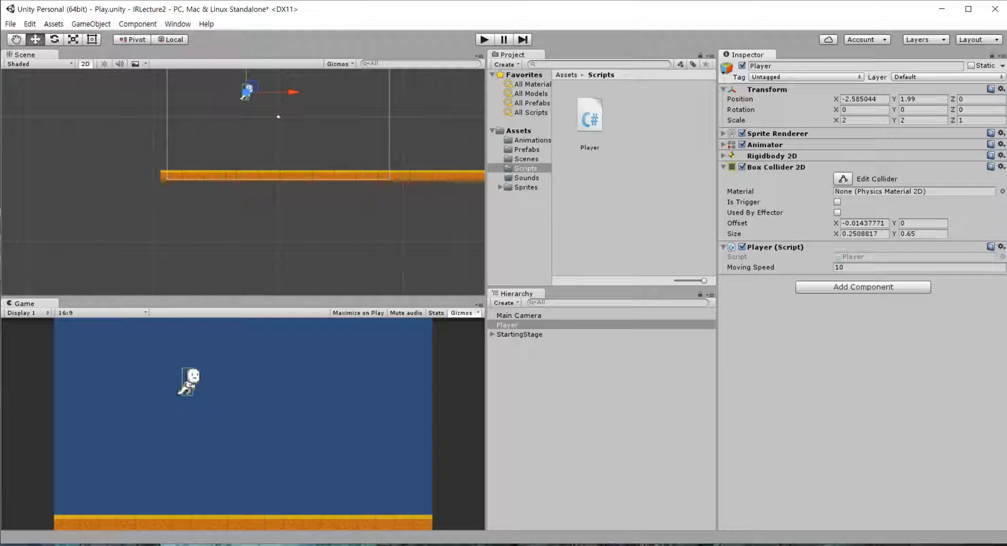
{"action": "key", "text": "alt+Tab"}
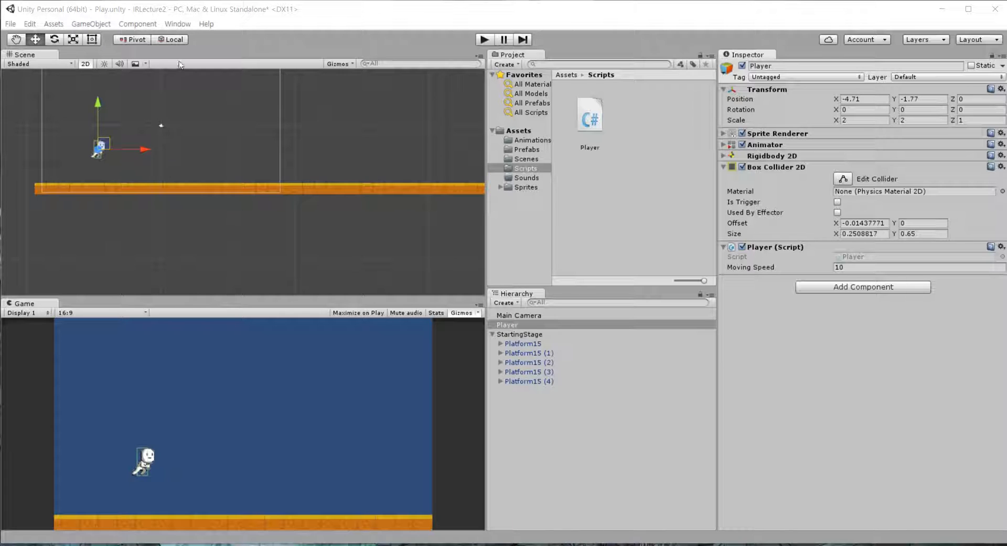
- Move the Player up above the platform to about X 1.26, Y 3.89
{"action": "left_click_drag", "start_coordinate": [103, 149], "coordinate": [186, 72]}
{"action": "middle_click_drag", "start_coordinate": [187, 73], "coordinate": [192, 143]}
{"action": "mouse_move", "coordinate": [190, 140]}
{"action": "left_mouse_down"}
{"action": "mouse_move", "coordinate": [245, 250]}
{"action": "mouse_move", "coordinate": [186, 142]}
{"action": "left_mouse_up"}
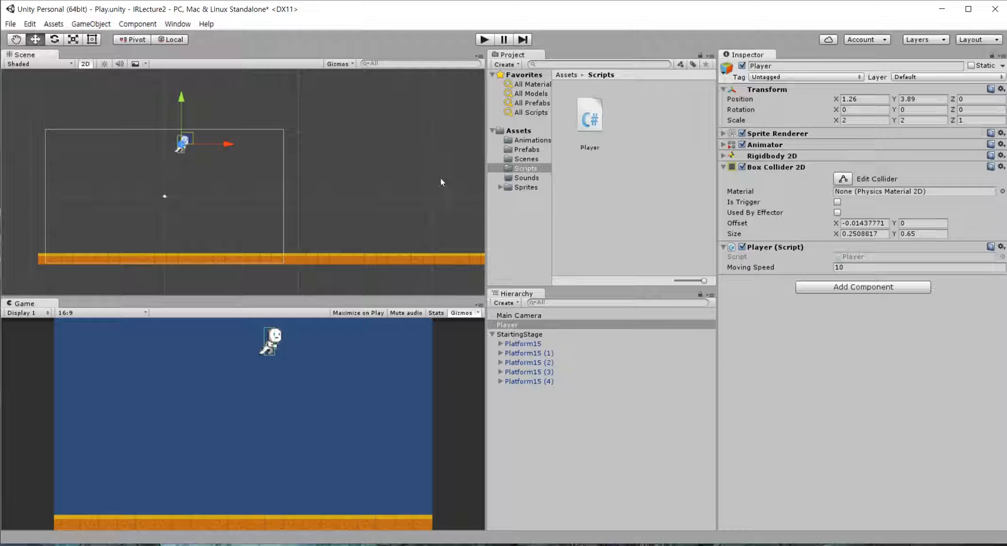
- Set the Player's Rigidbody 2D collision detection to Continuous
{"action": "left_click", "coordinate": [723, 156]}
{"action": "left_click", "coordinate": [864, 250]}
{"action": "left_click", "coordinate": [864, 275]}
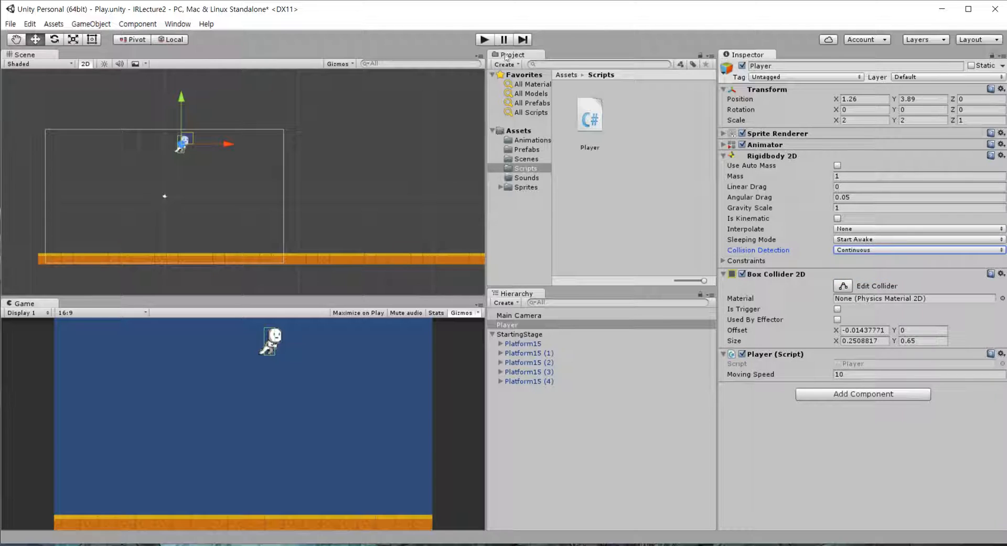
- Play-test the scene while following the character along the platforms, and return the view to the Player after stopping
{"action": "left_click", "coordinate": [485, 41]}
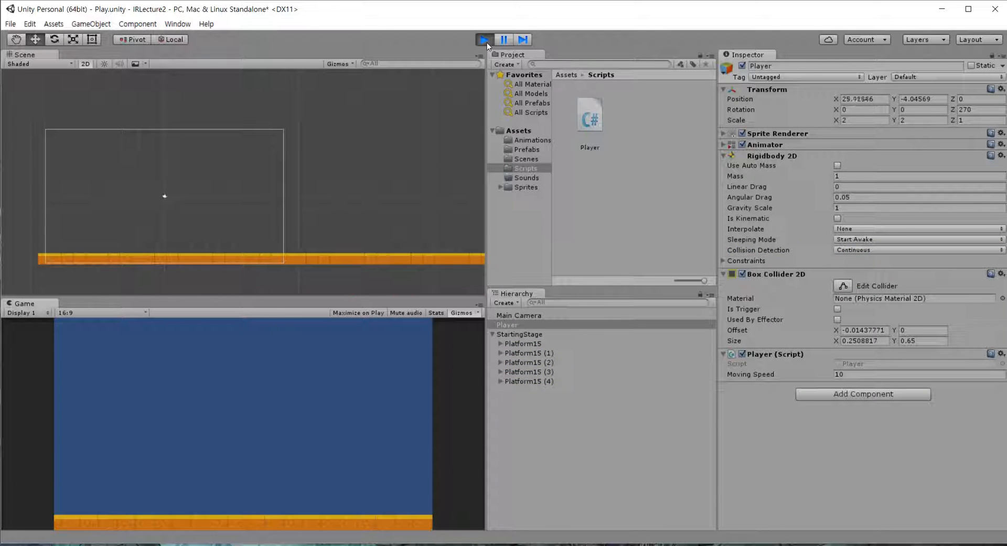
{"action": "middle_click_drag", "start_coordinate": [383, 140], "coordinate": [121, 141]}
{"action": "middle_click_drag", "start_coordinate": [422, 118], "coordinate": [101, 133]}
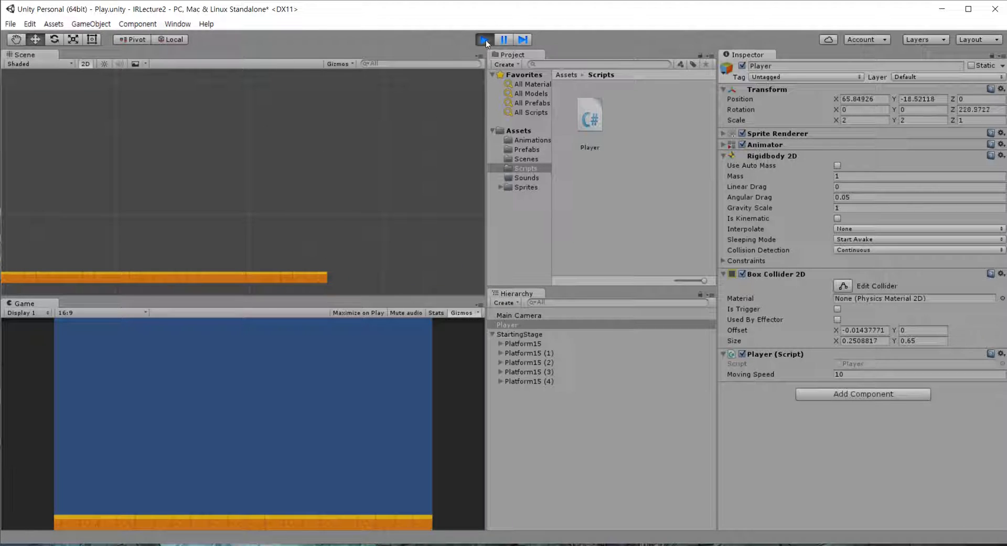
{"action": "left_click", "coordinate": [484, 40]}
{"action": "middle_click_drag", "start_coordinate": [203, 157], "coordinate": [424, 157]}
{"action": "middle_click_drag", "start_coordinate": [330, 153], "coordinate": [432, 138]}
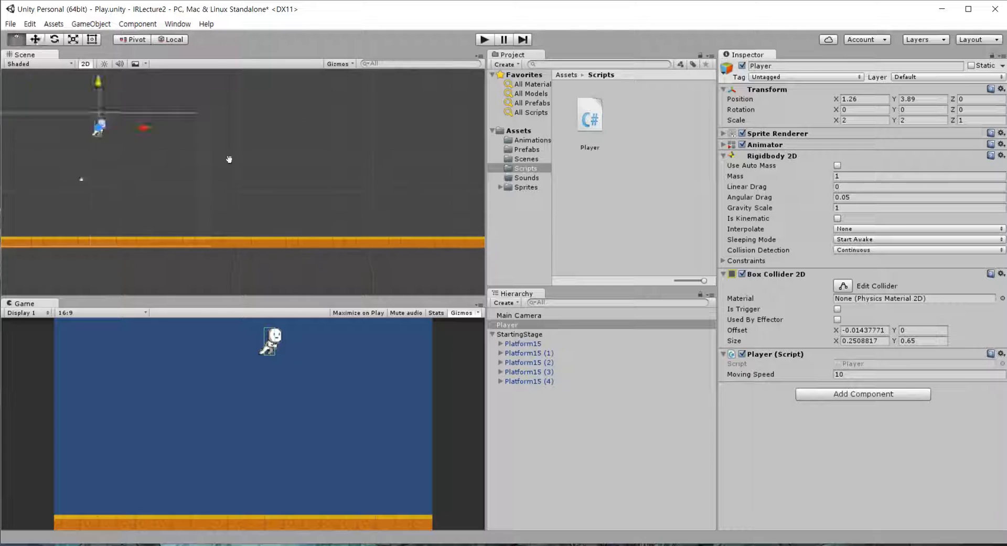
{"action": "middle_click_drag", "start_coordinate": [173, 164], "coordinate": [397, 153]}
{"action": "scroll", "coordinate": [215, 127], "scroll_direction": "up", "scroll_amount": 9}
{"action": "middle_click_drag", "start_coordinate": [280, 149], "coordinate": [282, 197]}
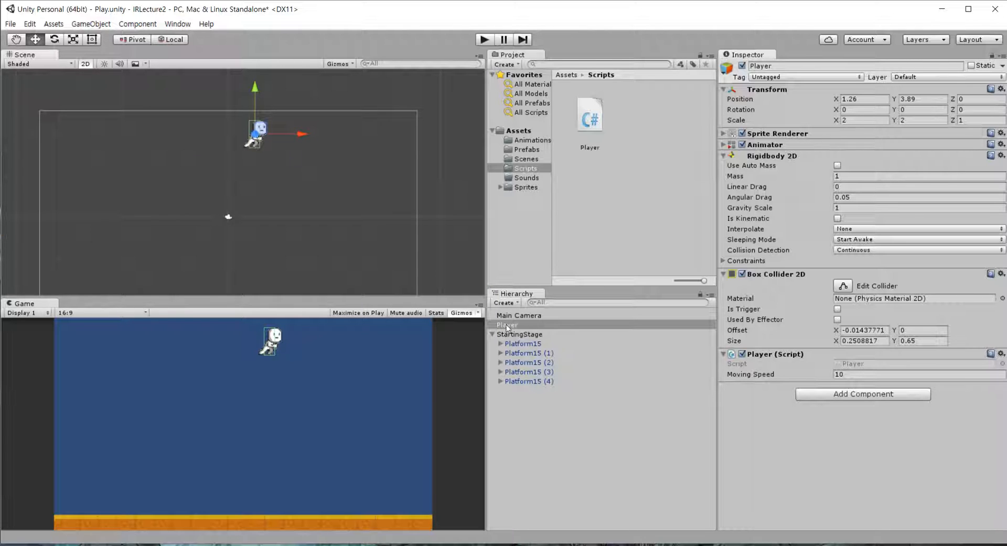
- Freeze the Player's Rigidbody 2D rotation on Z and run the scene briefly to test it
{"action": "left_click", "coordinate": [722, 262]}
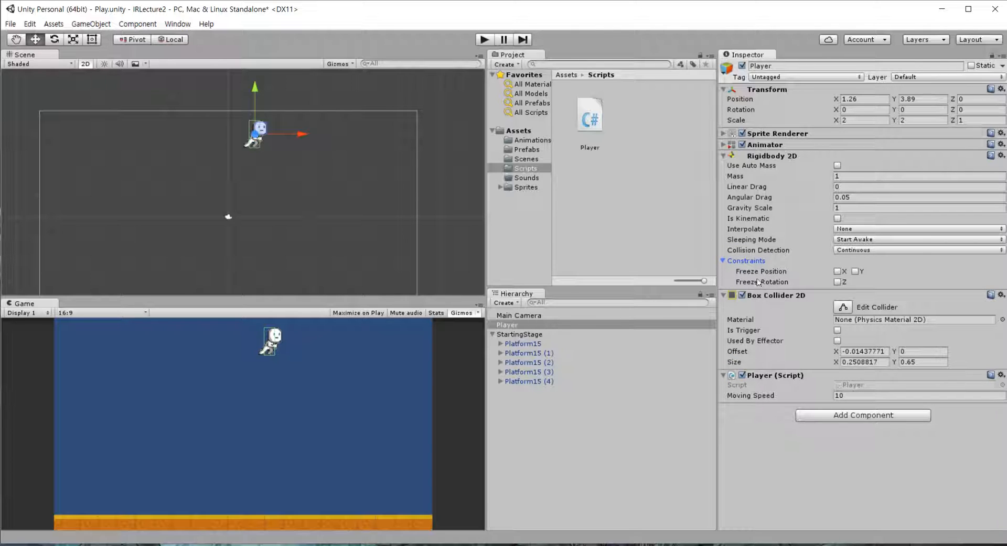
{"action": "left_click", "coordinate": [837, 283]}
{"action": "left_click", "coordinate": [484, 40]}
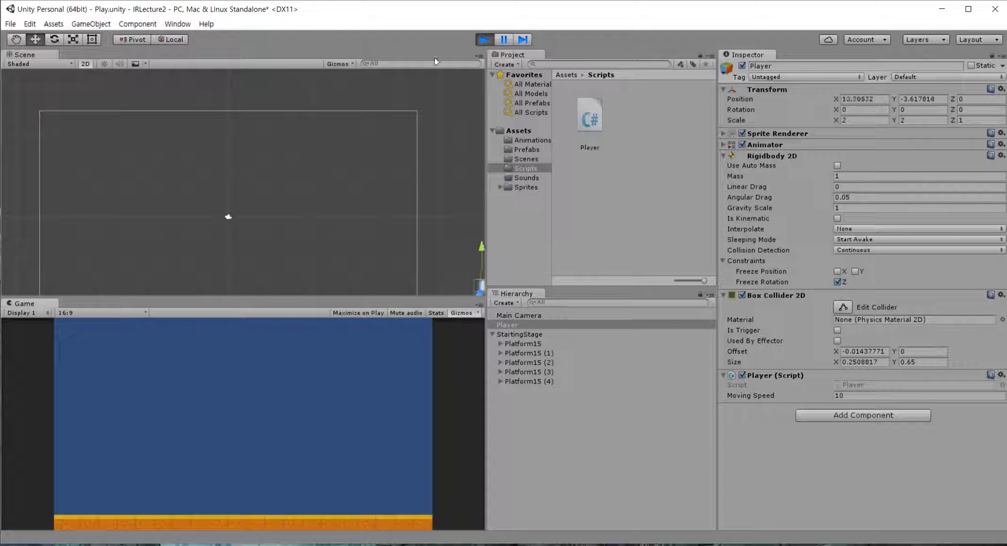
{"action": "middle_click_drag", "start_coordinate": [369, 158], "coordinate": [152, 124]}
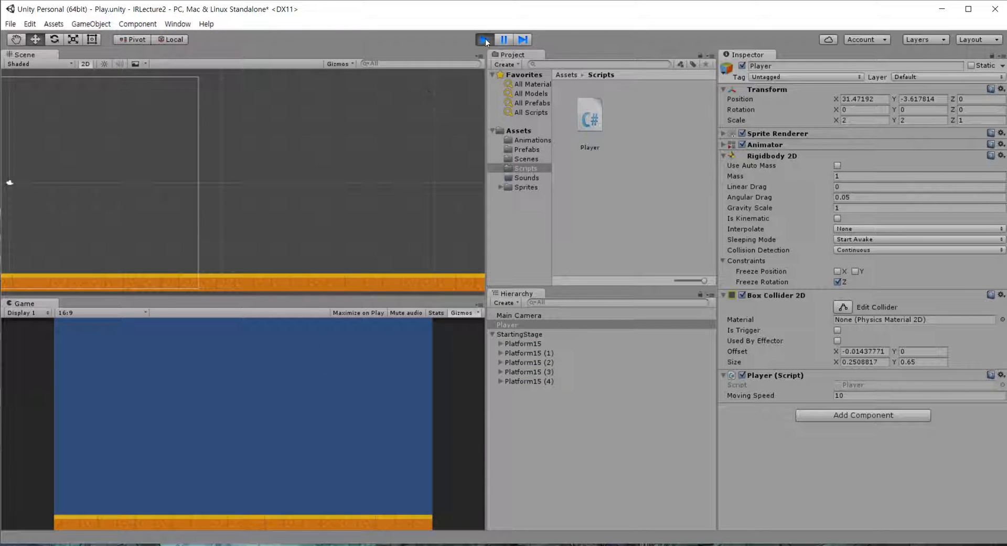
{"action": "left_click", "coordinate": [484, 40]}
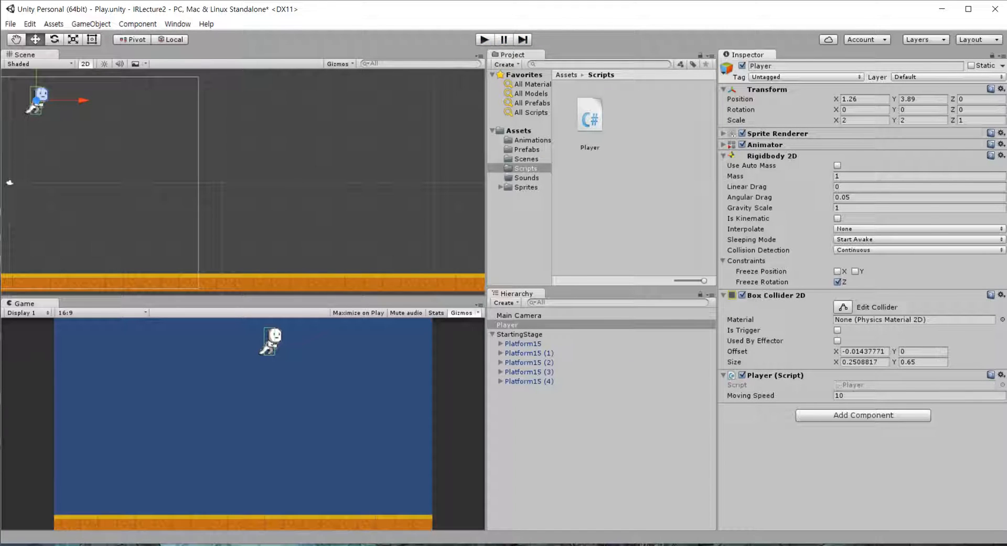
{"action": "key", "text": "alt+Tab"}
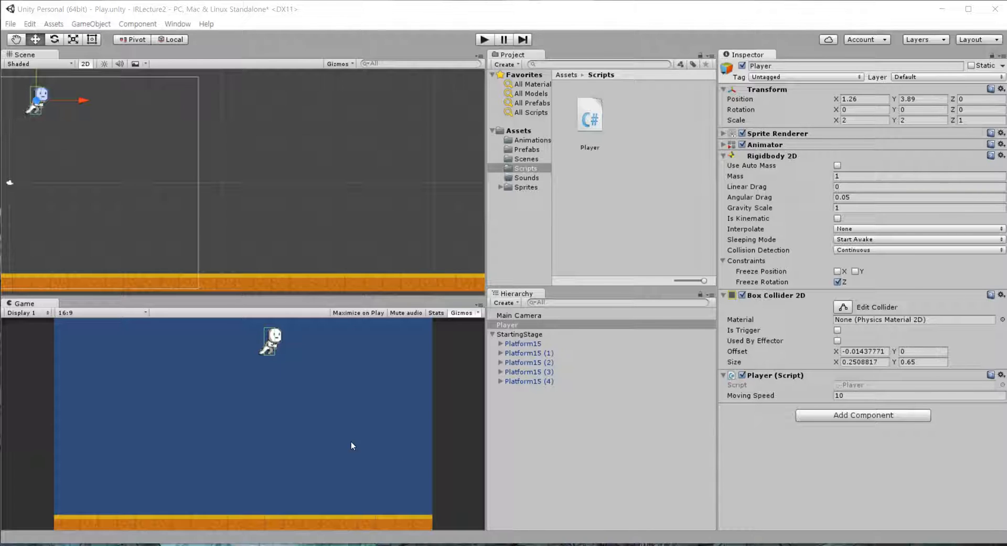
- Create a new C# script named CameraFollow in the Scripts folder
{"action": "left_click", "coordinate": [655, 162]}
{"action": "right_click", "coordinate": [655, 162]}
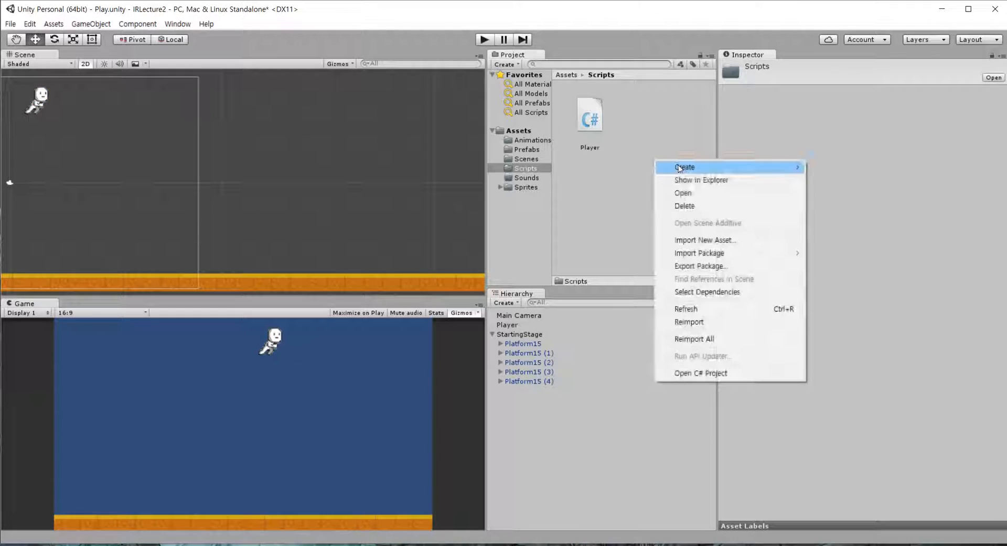
{"action": "mouse_move", "coordinate": [747, 173]}
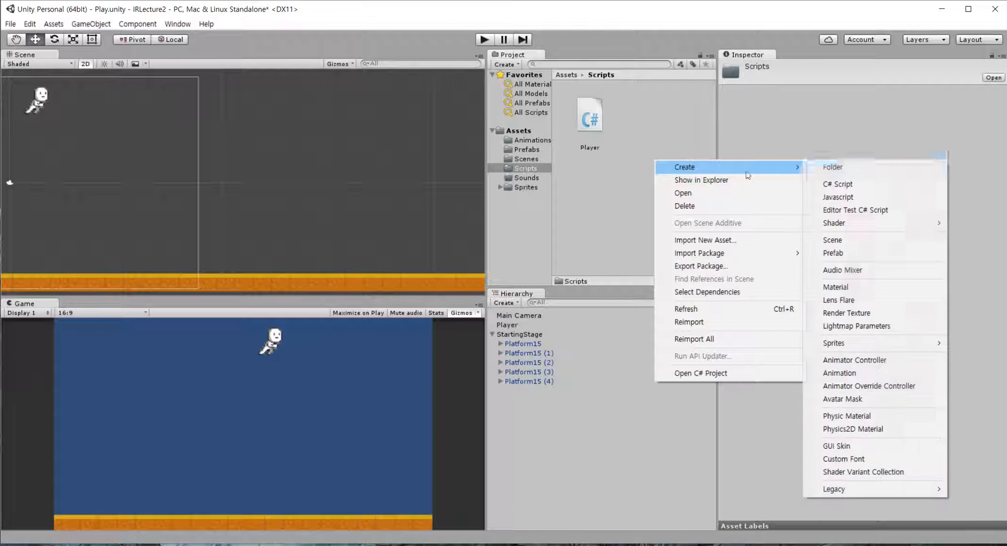
{"action": "left_click", "coordinate": [834, 184]}
{"action": "type", "text": "CameraFollow"}
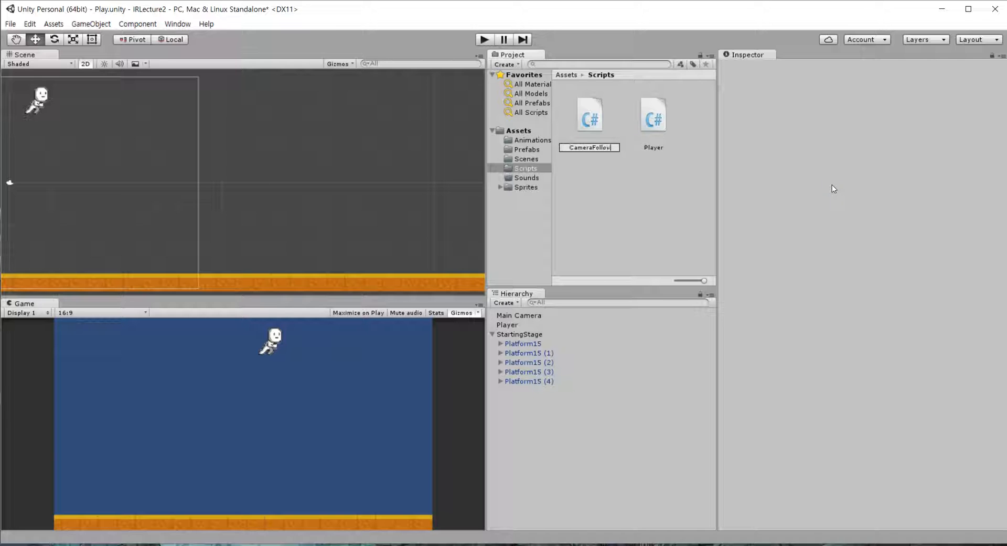
{"action": "key", "text": "Return"}
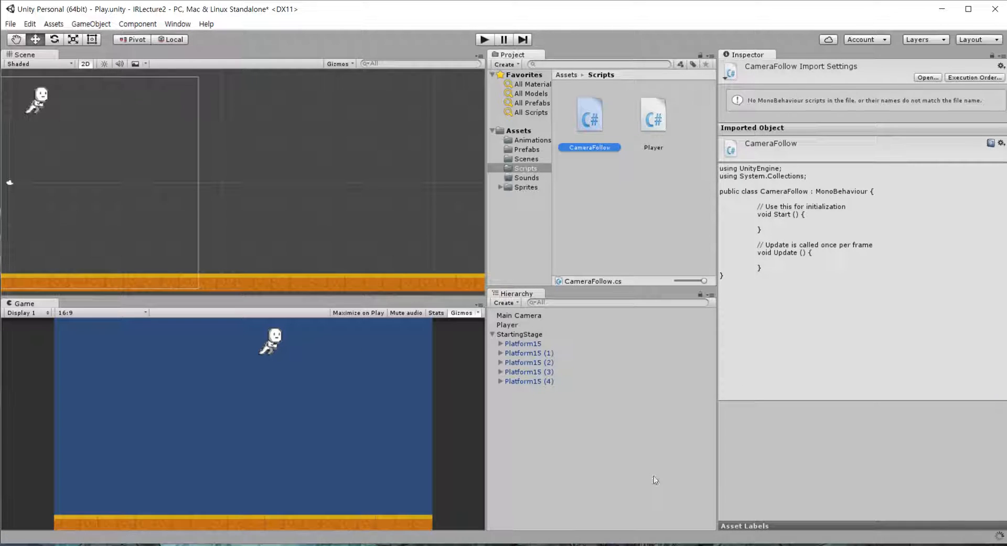
- Switch to Visual Studio, reload the project and normalize Player.cs line endings to Windows (CR LF)
{"action": "key", "text": "alt+Tab"}
{"action": "left_click", "coordinate": [446, 309]}
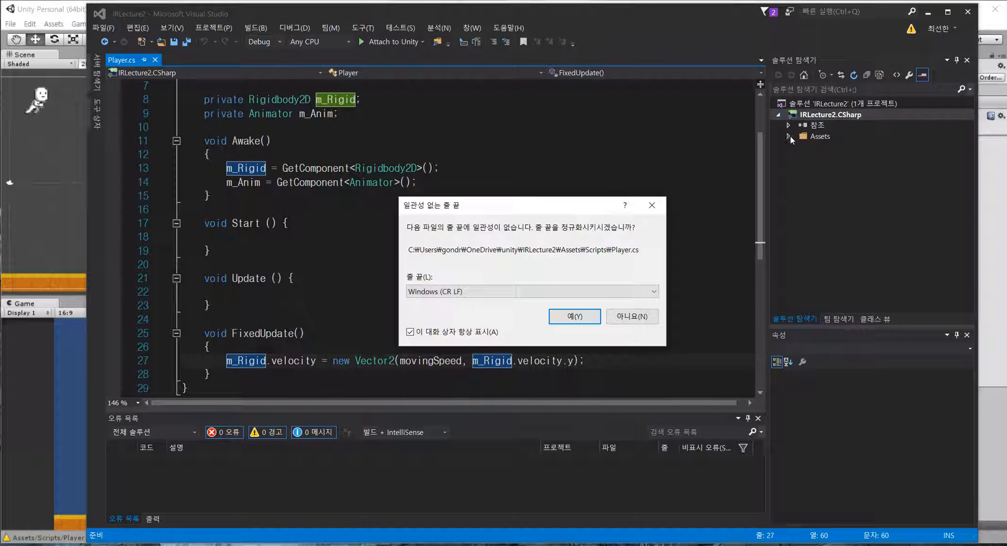
{"action": "left_click", "coordinate": [574, 317]}
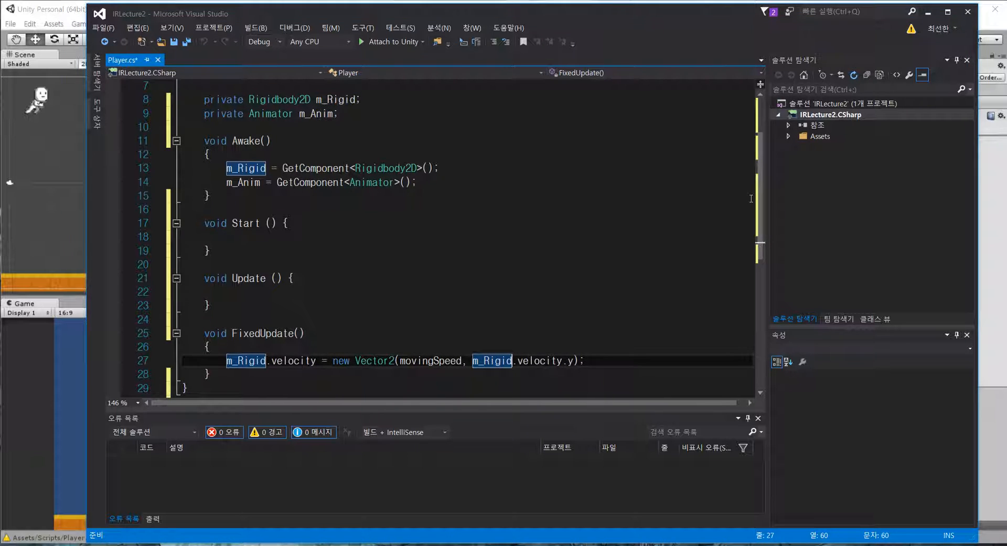
- Expand the project's Assets and Scripts folders and open CameraFollow.cs for editing
{"action": "left_click", "coordinate": [787, 137]}
{"action": "left_click", "coordinate": [800, 158]}
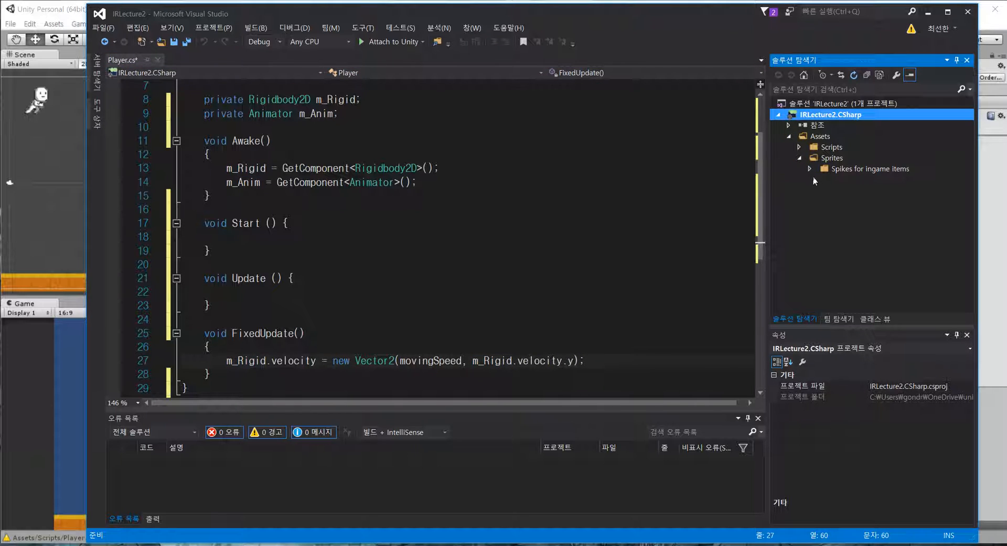
{"action": "left_click", "coordinate": [801, 148]}
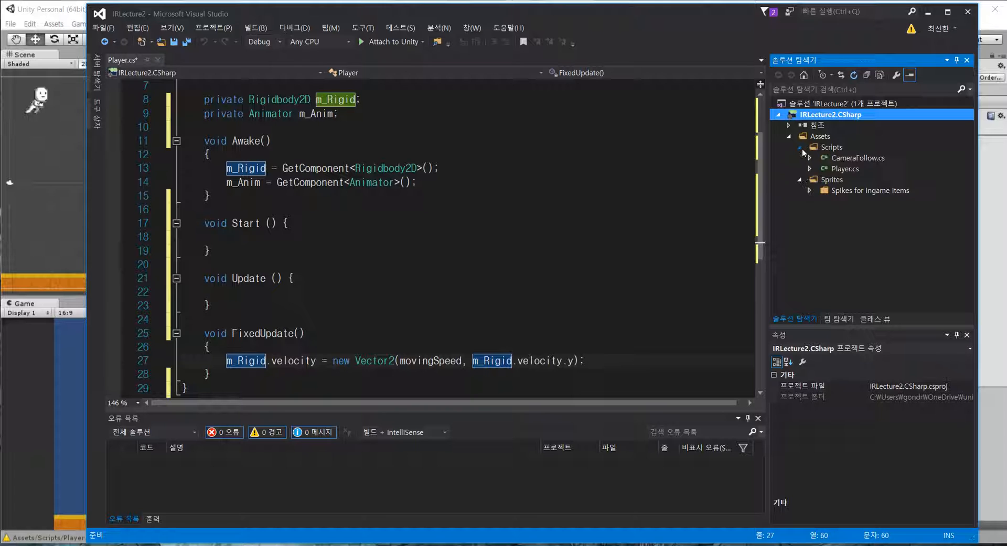
{"action": "double_click", "coordinate": [848, 160]}
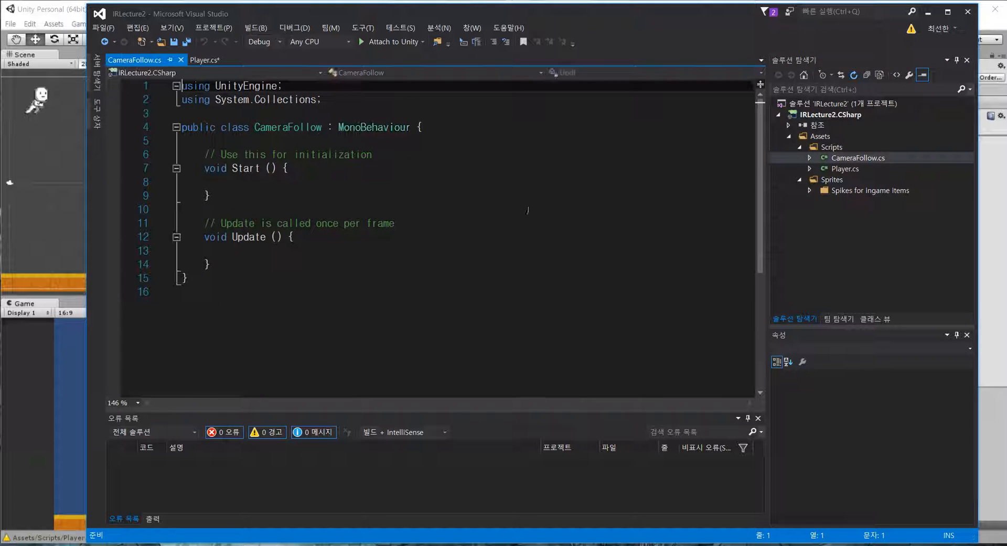
- Delete the template comments above Start and Update in CameraFollow.cs and save the script
{"action": "left_click", "coordinate": [521, 210]}
{"action": "left_click", "coordinate": [335, 154]}
{"action": "key", "text": "End"}
{"action": "key", "text": "shift+Home"}
{"action": "key", "text": "BackSpace"}
{"action": "key", "text": "shift+Home"}
{"action": "key", "text": "BackSpace"}
{"action": "key", "text": "BackSpace"}
{"action": "key", "text": "Down"}
{"action": "key", "text": "Down"}
{"action": "key", "text": "Down"}
{"action": "key", "text": "Down"}
{"action": "key", "text": "Down"}
{"action": "key", "text": "End"}
{"action": "key", "text": "shift+Home"}
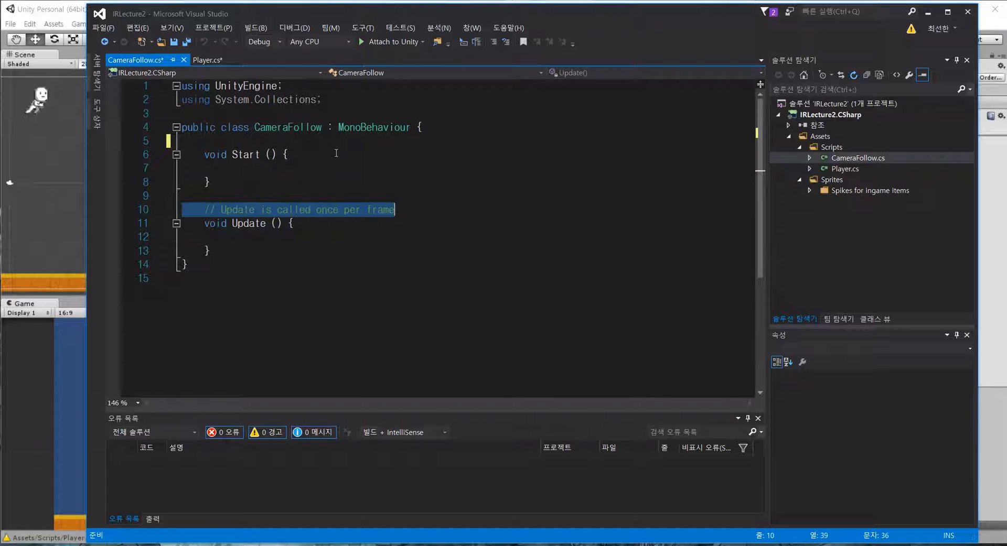
{"action": "key", "text": "BackSpace"}
{"action": "key", "text": "BackSpace"}
{"action": "key", "text": "BackSpace"}
{"action": "key", "text": "ctrl+s"}
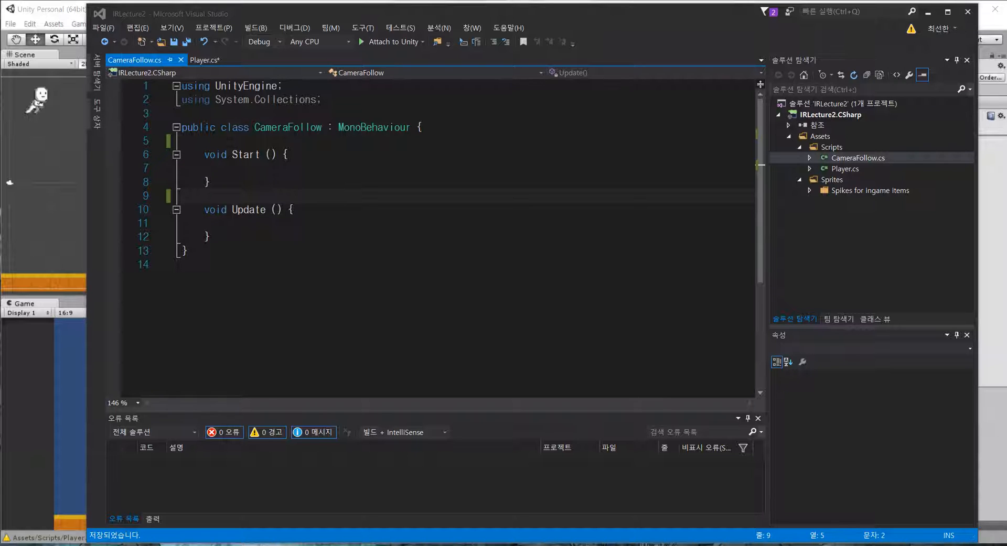
- Declare public Transform targetObject and private float m_DistanceFromCamera in the CameraFollow class and save the script
{"action": "left_click", "coordinate": [212, 139]}
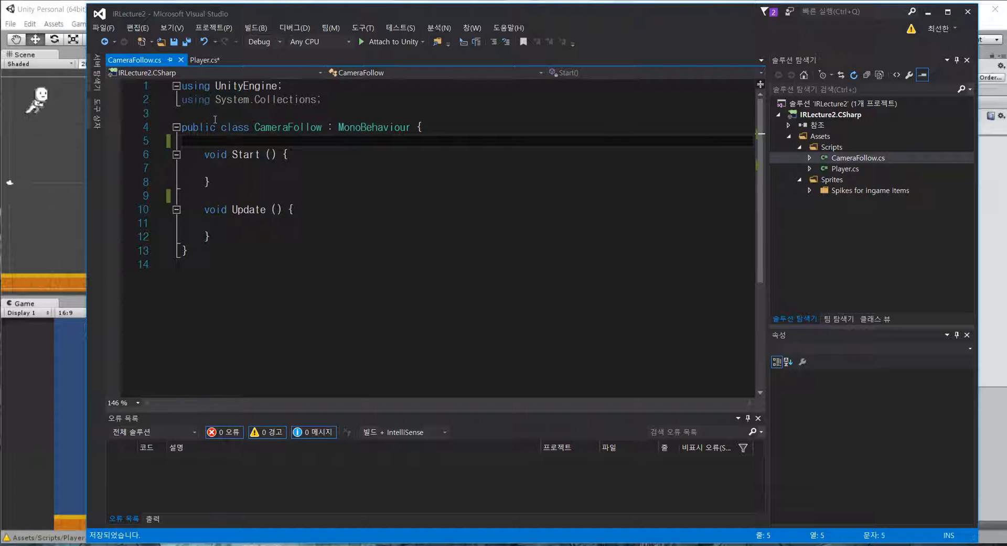
{"action": "type", "text": "pu"}
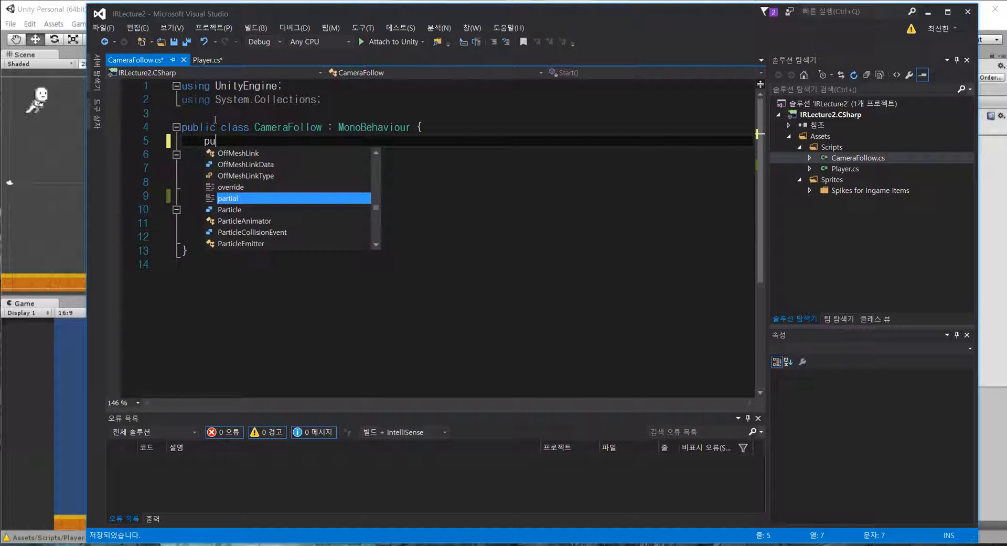
{"action": "type", "text": "blic Transform "}
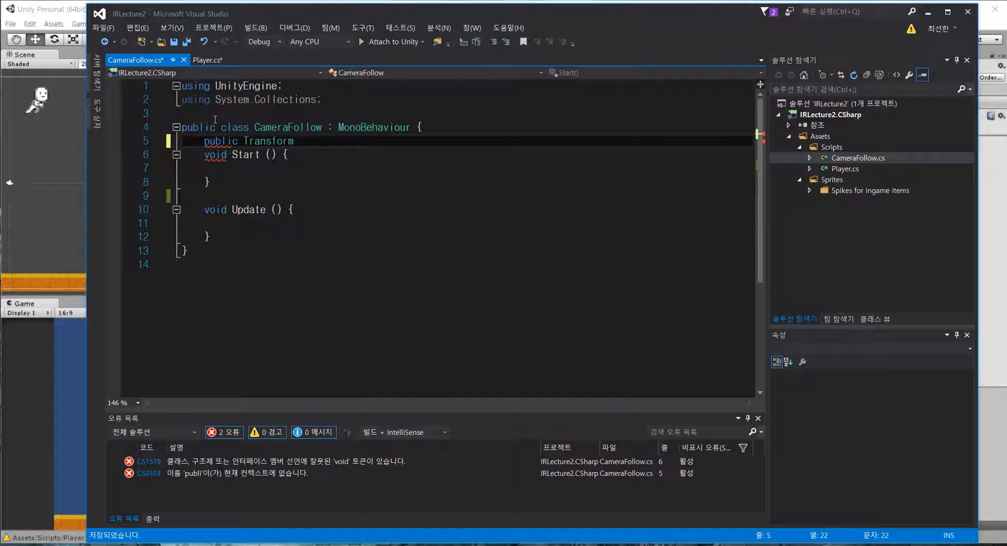
{"action": "type", "text": "targetObject;"}
{"action": "key", "text": "Return"}
{"action": "type", "text": "private float m_DistanceFromCamera;"}
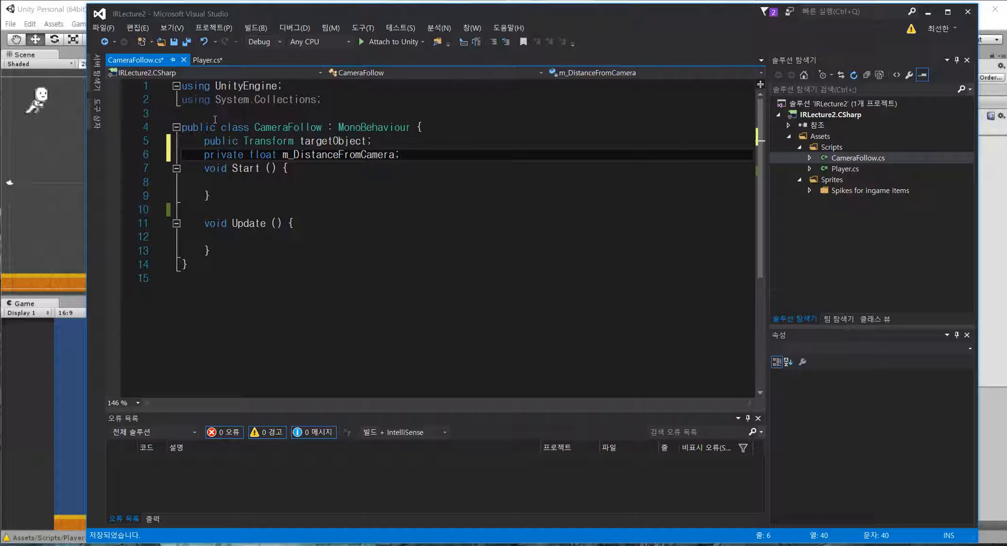
{"action": "key", "text": "Return"}
{"action": "key", "text": "ctrl+s"}
- Add an empty if (targetObject) block inside the Start method
{"action": "key", "text": "Down"}
{"action": "key", "text": "Down"}
{"action": "key", "text": "Tab"}
{"action": "type", "text": "if(tart"}
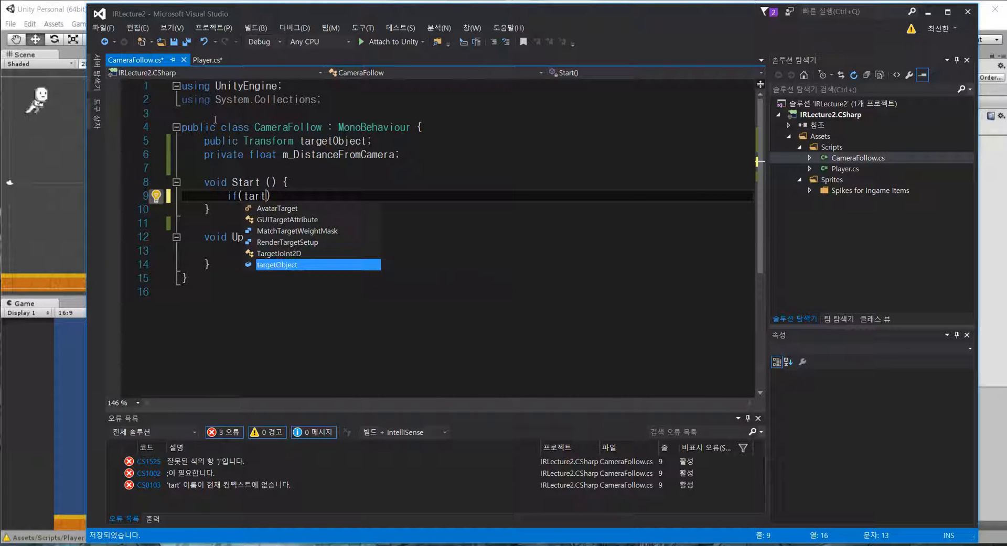
{"action": "type", "text": "){"}
{"action": "key", "text": "Return"}
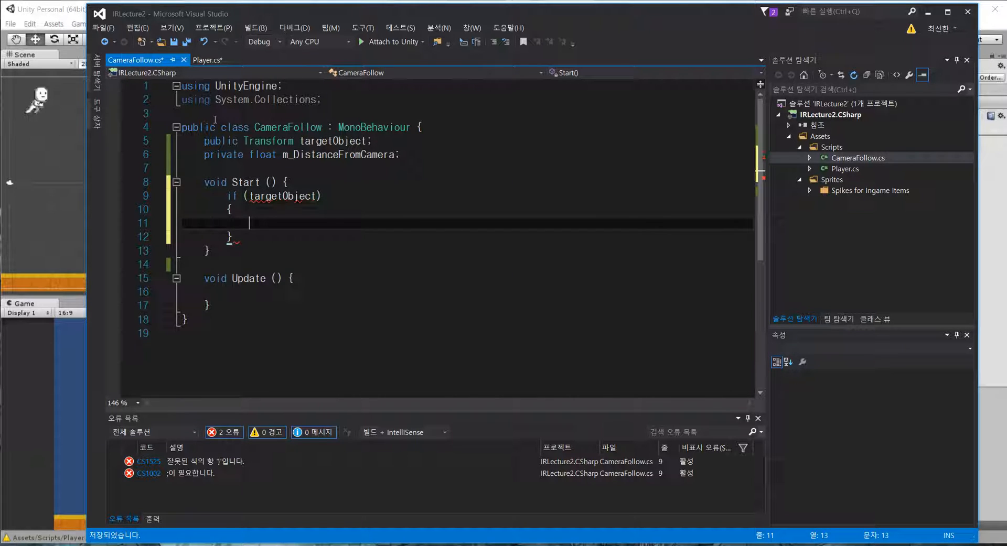
- Add an empty else block to the if (targetObject) statement in the Start method
{"action": "key", "text": "Down"}
{"action": "key", "text": "End"}
{"action": "type", "text": "else"}
{"action": "key", "text": "Return"}
{"action": "type", "text": "{"}
{"action": "key", "text": "Return"}
- Log "Error: 카메라 추적 스크립트에 플레이가 지정되지 않았습니다" with Debug.Log inside the else block and save the script
{"action": "type", "text": "W"}
{"action": "key", "text": "BackSpace"}
{"action": "type", "text": "Debug.Lio"}
{"action": "key", "text": "BackSpace"}
{"action": "key", "text": "BackSpace"}
{"action": "type", "text": "io"}
{"action": "key", "text": "BackSpace"}
{"action": "key", "text": "BackSpace"}
{"action": "type", "text": "og("}
{"action": "type", "text": "\""}
{"action": "type", "text": "ㅆㅁㄱ"}
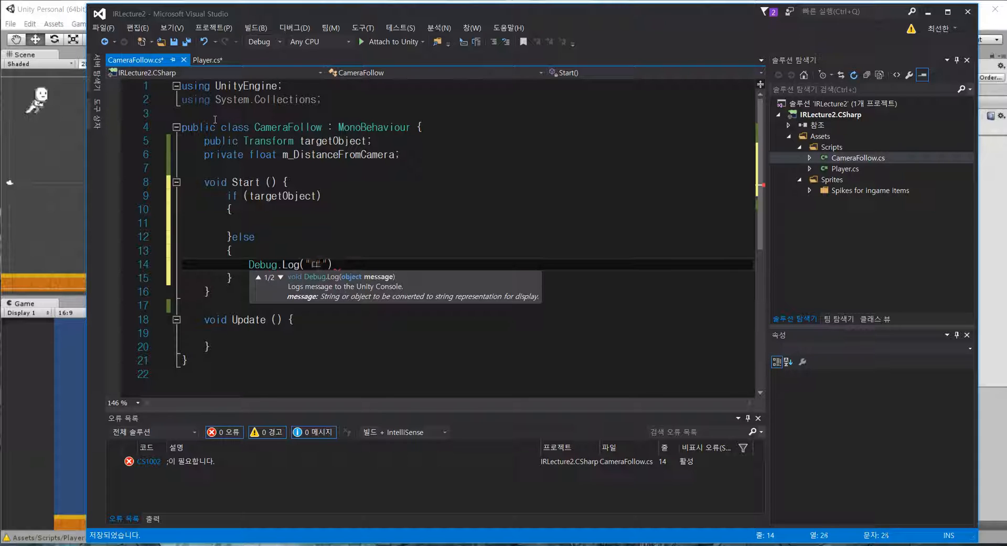
{"action": "key", "text": "BackSpace"}
{"action": "key", "text": "BackSpace"}
{"action": "key", "text": "BackSpace"}
{"action": "type", "text": "Error: 카"}
{"action": "type", "text": "메라 "}
{"action": "type", "text": "t"}
{"action": "key", "text": "BackSpace"}
{"action": "type", "text": "추척"}
{"action": "key", "text": "BackSpace"}
{"action": "type", "text": "적 스크립트에 "}
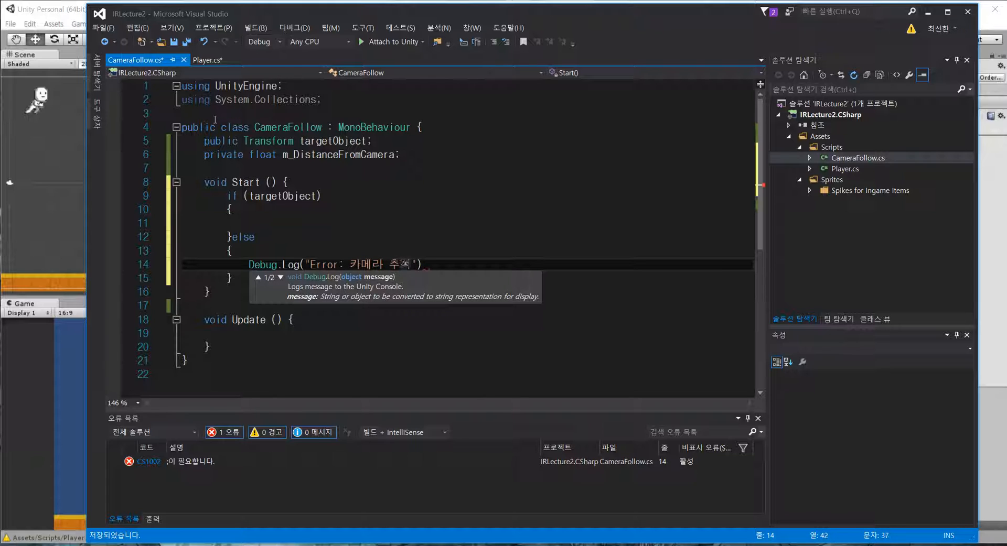
{"action": "type", "text": "플레"}
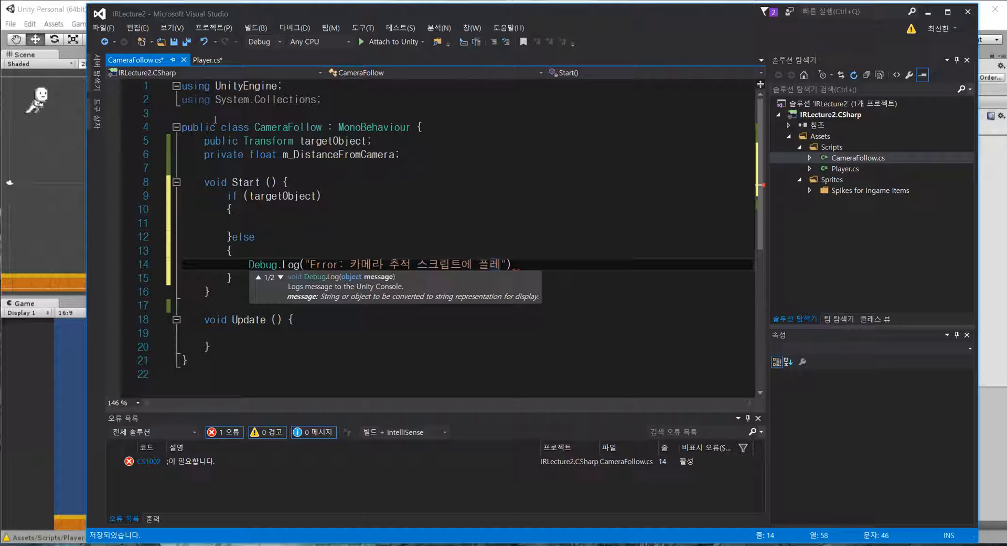
{"action": "type", "text": "이가 지정되지 않았습니다\")"}
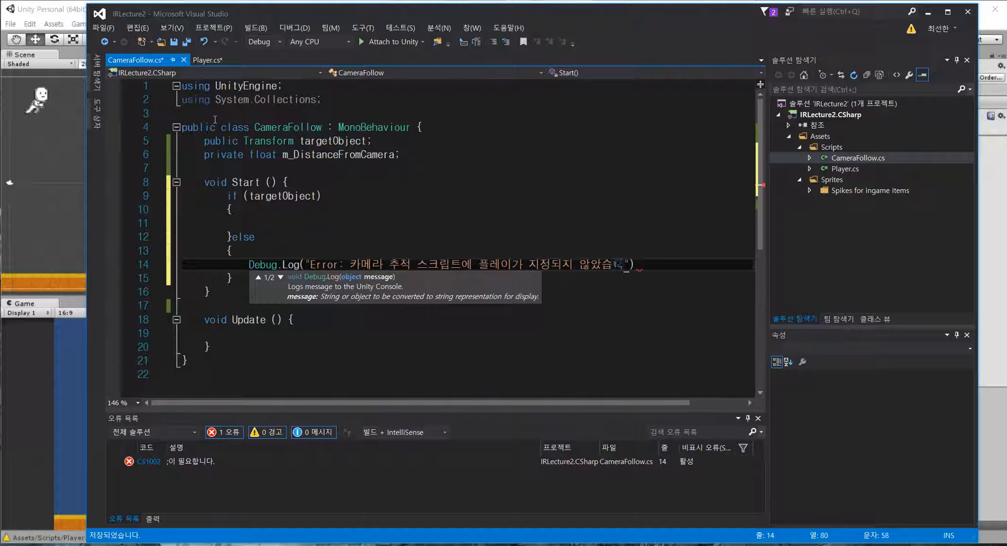
{"action": "type", "text": ";"}
{"action": "key", "text": "ctrl+s"}
- In Start's if block, assign transform.position.x - targetObject.position.x to m_DistanceFromCamera and save the script
{"action": "key", "text": "Up"}
{"action": "key", "text": "Up"}
{"action": "key", "text": "Up"}
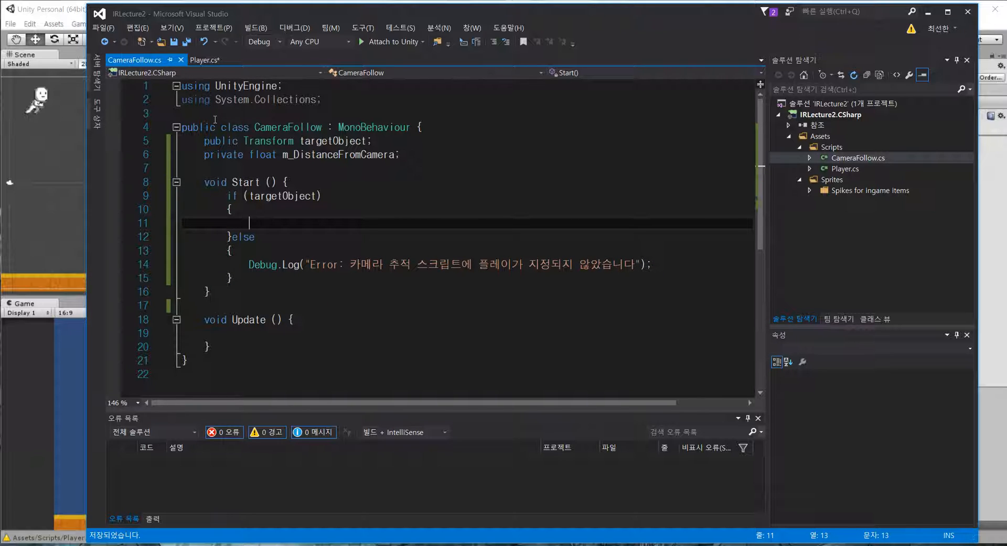
{"action": "type", "text": "m_DistanceFromCamera"}
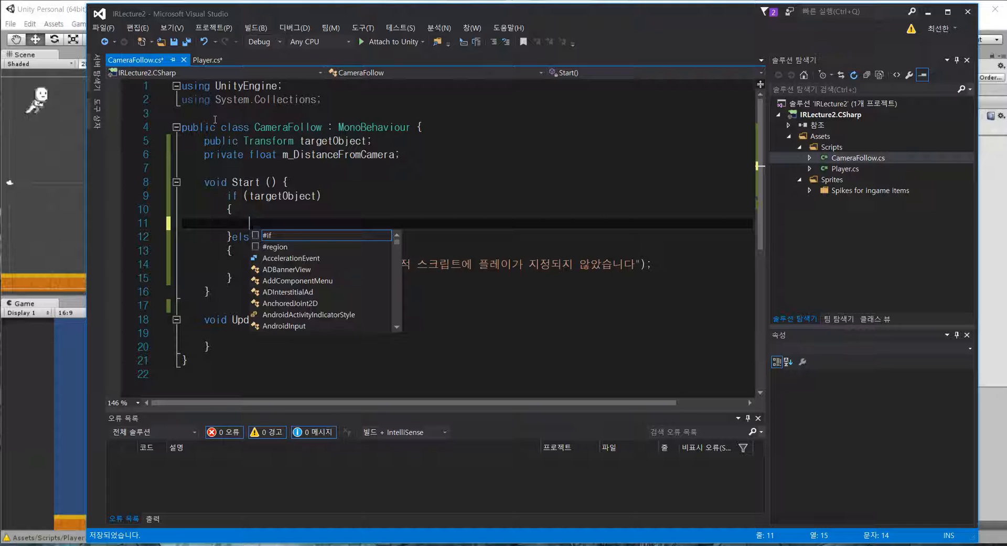
{"action": "type", "text": " = t"}
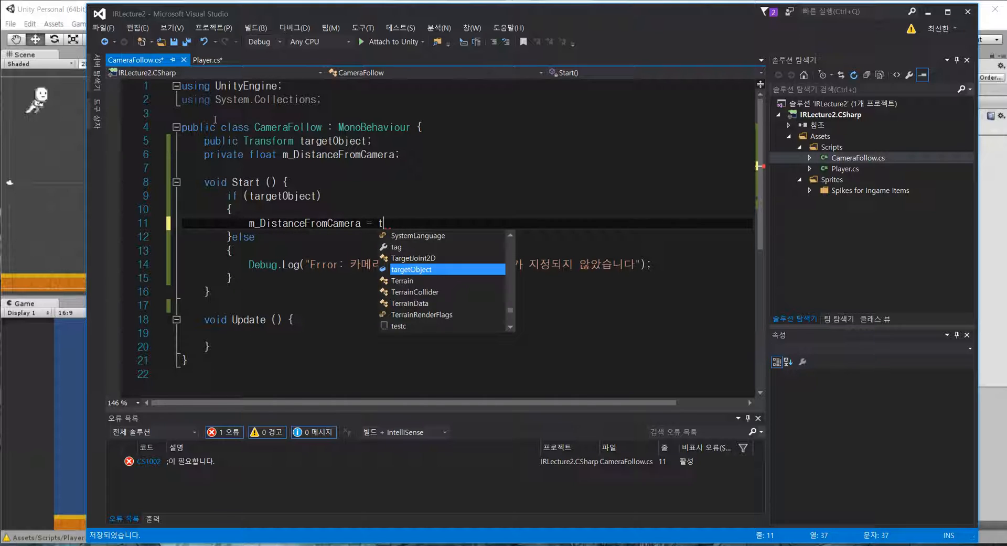
{"action": "type", "text": "ransform.position.x - "}
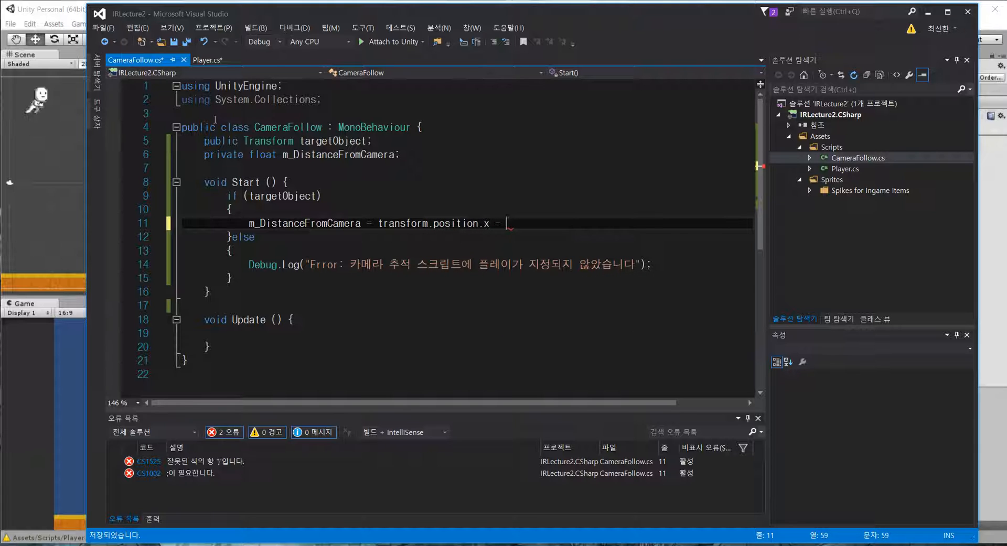
{"action": "type", "text": "targetObject.position.x;"}
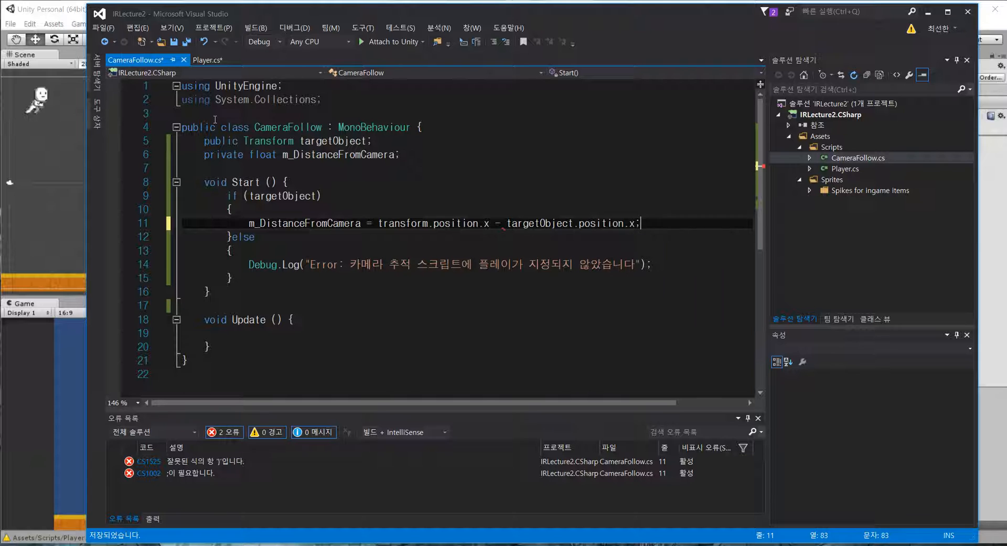
{"action": "key", "text": "ctrl+s"}
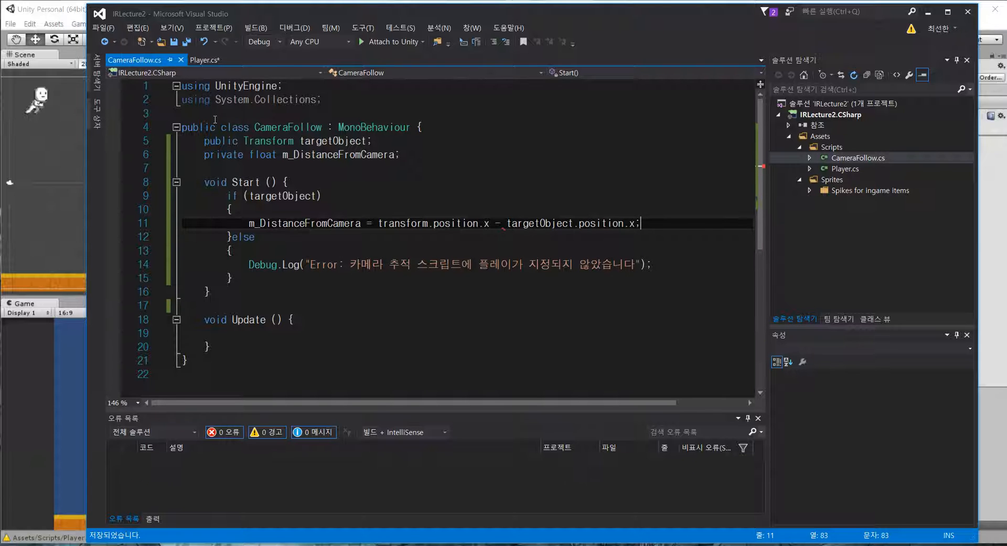
- Switch to Unity and move the Player in the scene to about X -6.97, Y -1.13
{"action": "left_click", "coordinate": [9, 183]}
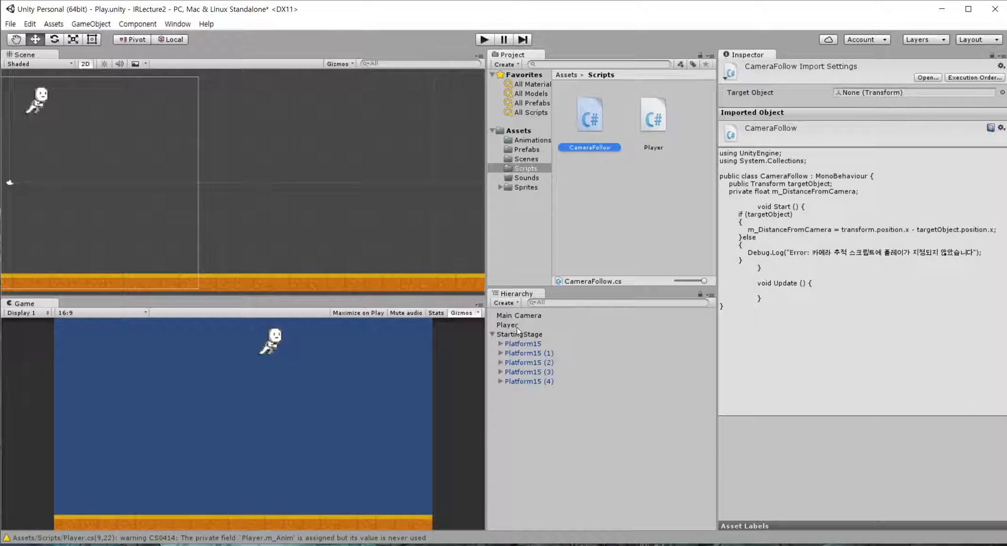
{"action": "middle_click_drag", "start_coordinate": [166, 179], "coordinate": [434, 206]}
{"action": "middle_click_drag", "start_coordinate": [356, 228], "coordinate": [378, 225]}
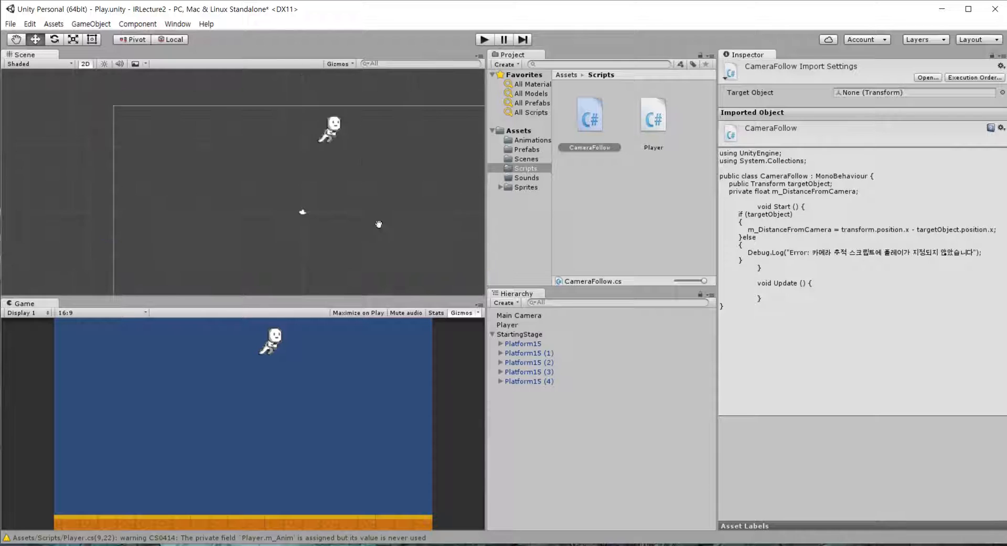
{"action": "left_click", "coordinate": [507, 325]}
{"action": "left_click_drag", "start_coordinate": [337, 128], "coordinate": [159, 236]}
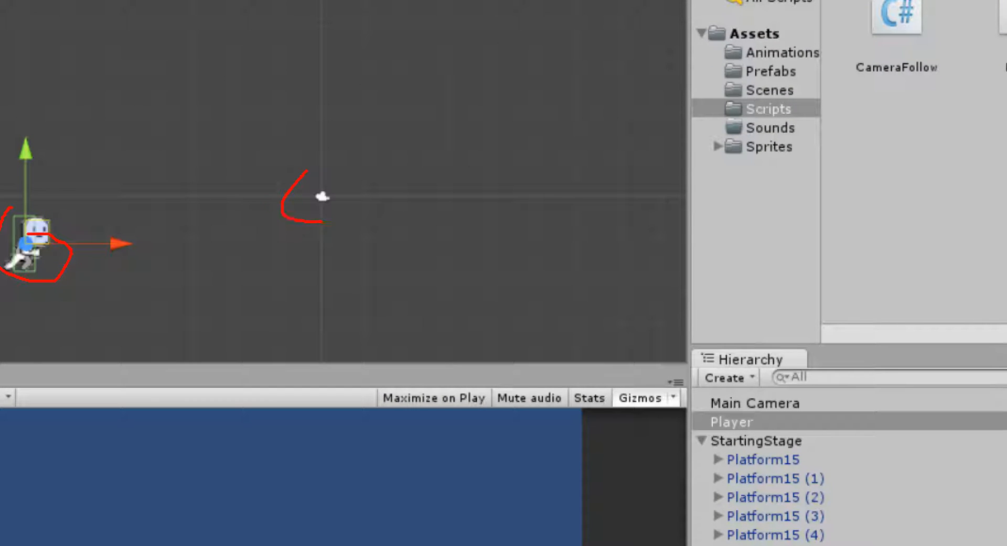
{"action": "left_click_drag", "start_coordinate": [32, 228], "coordinate": [141, 193]}
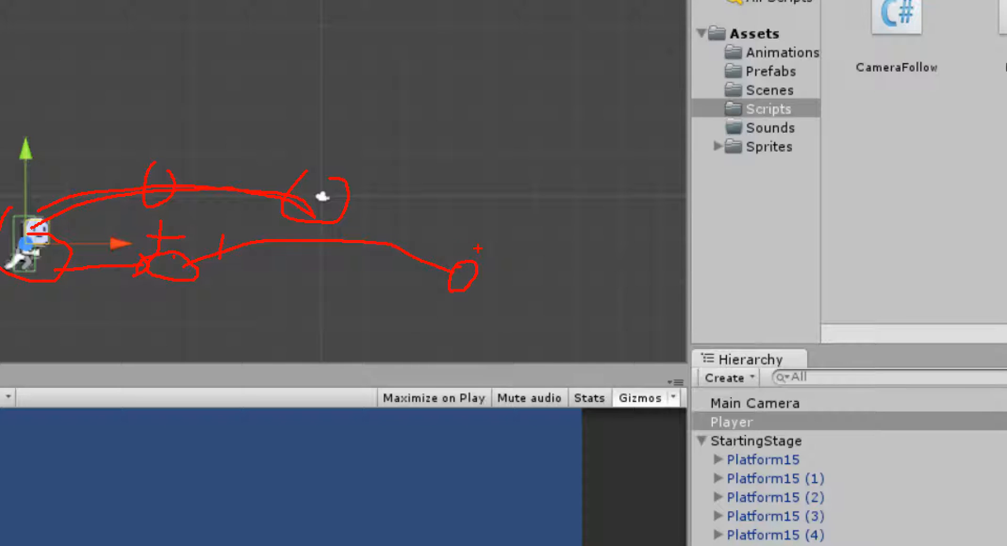
{"action": "key", "text": "Escape"}
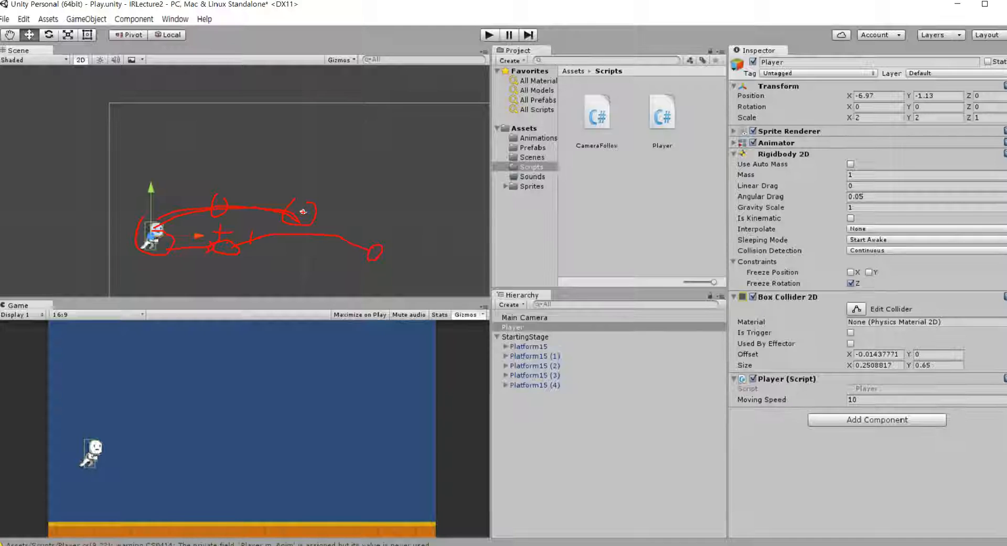
- Switch to Visual Studio and add an if (targetObject) block inside the Update method of CameraFollow.cs
{"action": "key", "text": "alt+Tab"}
{"action": "left_click", "coordinate": [320, 320]}
{"action": "key", "text": "Return"}
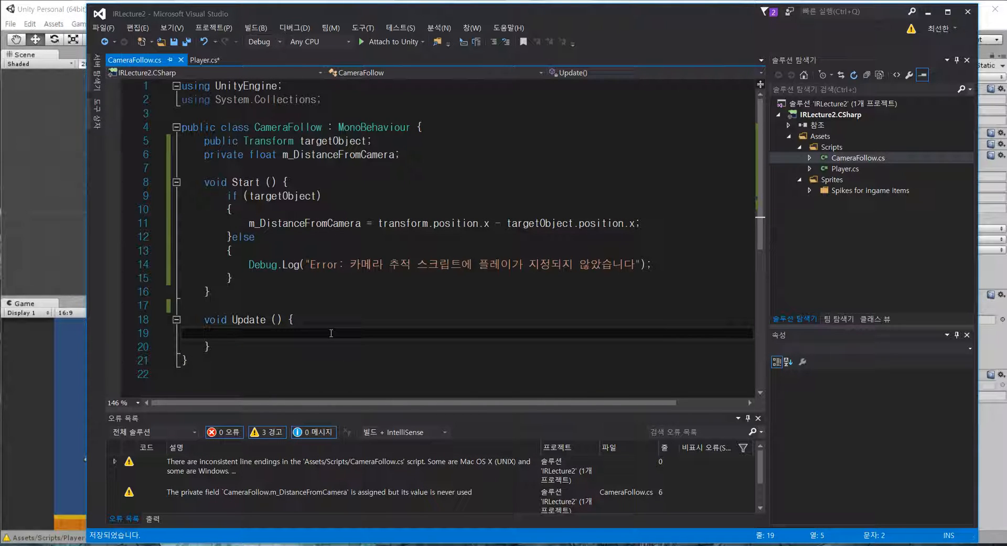
{"action": "type", "text": "if("}
{"action": "type", "text": "targetObject"}
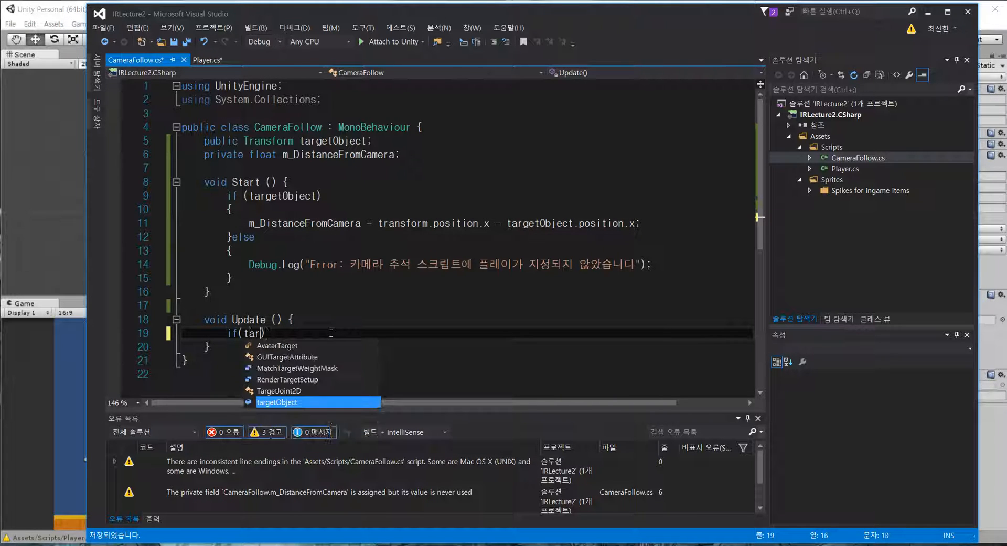
{"action": "type", "text": "{"}
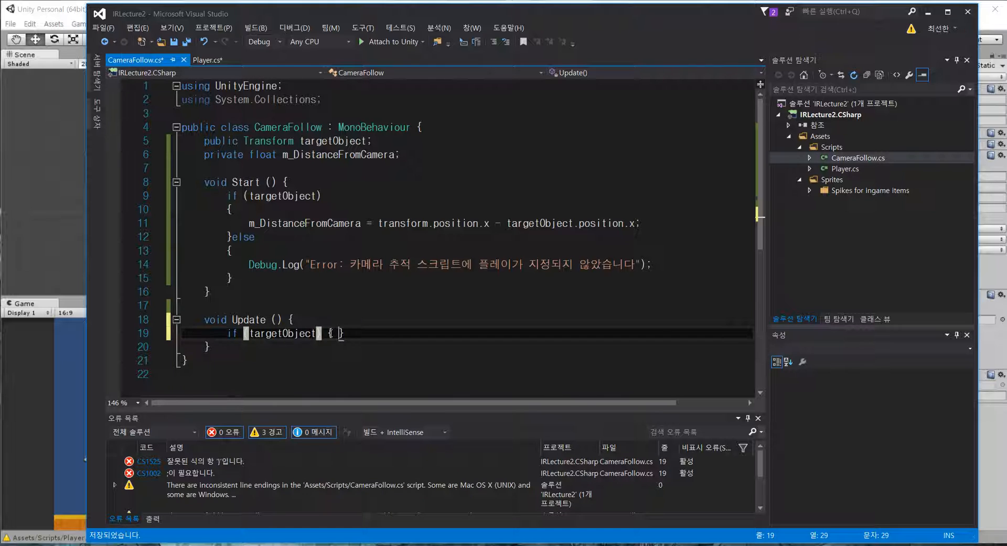
{"action": "key", "text": "Return"}
- Declare Vector3 nextPos = transform.position; inside the if block of Update
{"action": "type", "text": "Vector2"}
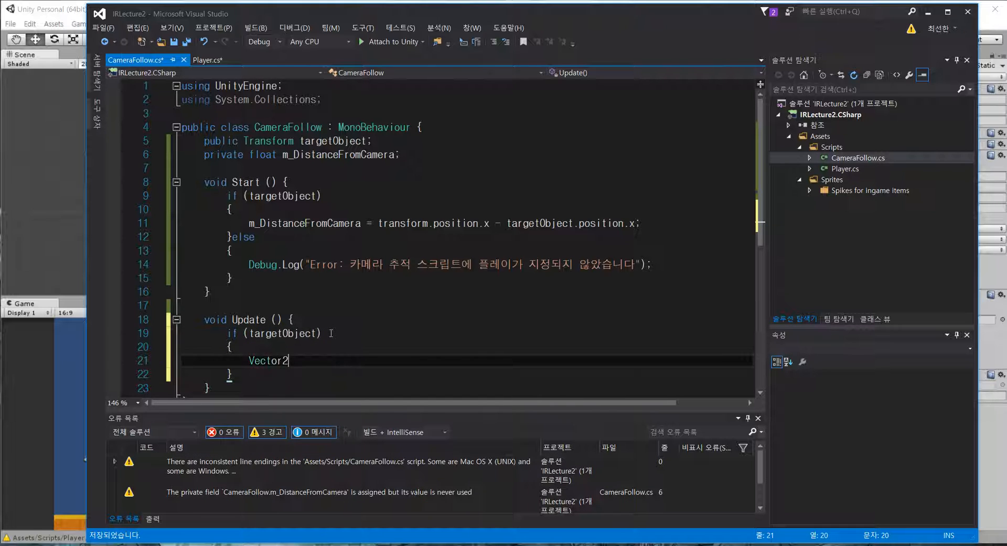
{"action": "key", "text": "BackSpace"}
{"action": "type", "text": "3 nex"}
{"action": "type", "text": "tPos="}
{"action": "key", "text": "BackSpace"}
{"action": "type", "text": "trna"}
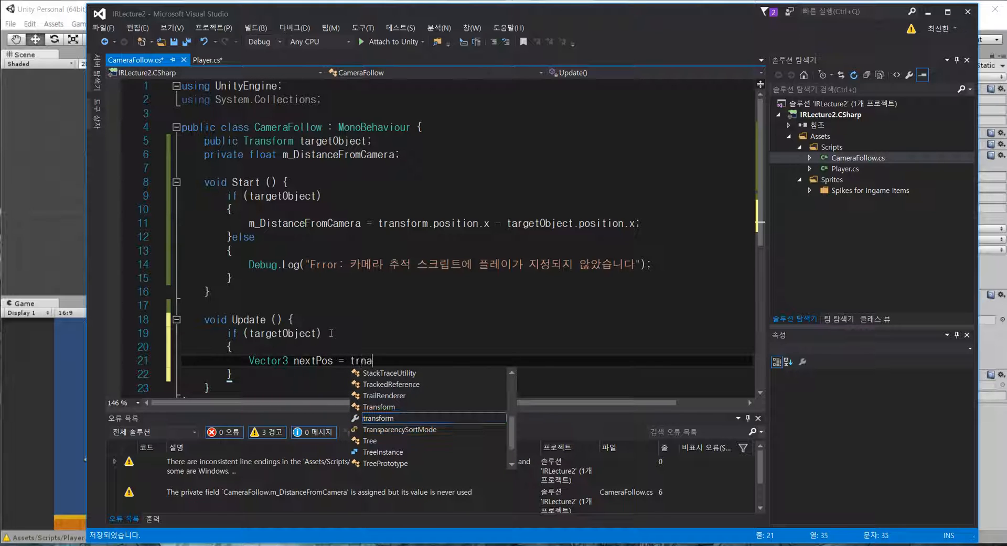
{"action": "key", "text": "Tab"}
{"action": "type", "text": ".position"}
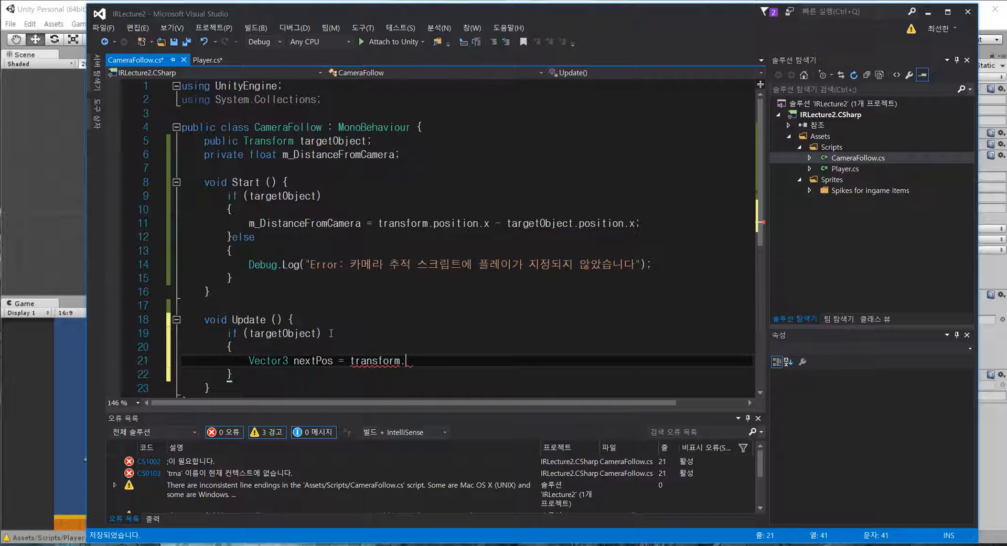
{"action": "key", "text": "Tab"}
{"action": "type", "text": ";"}
{"action": "key", "text": "Return"}
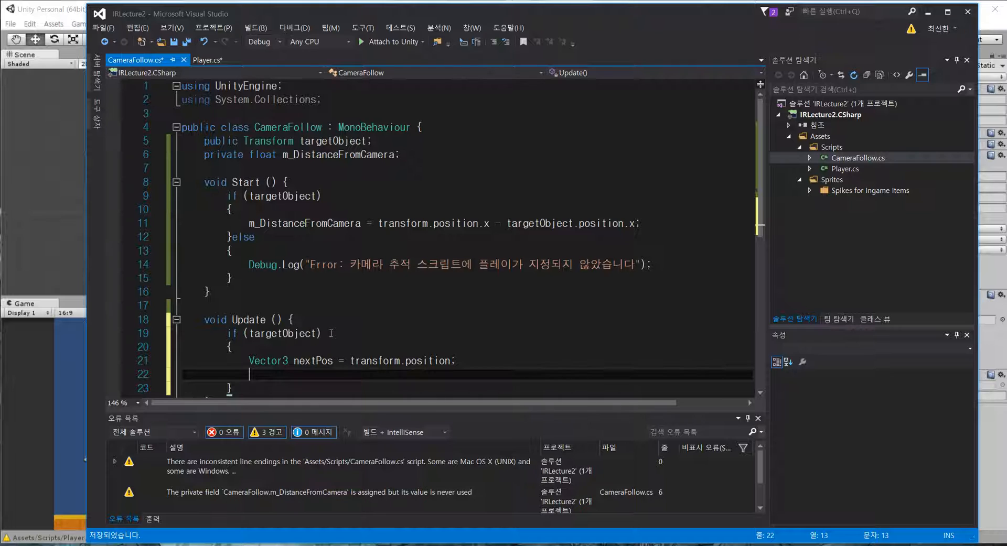
- Set nextPos.x to targetObject.position.x + m_DistanceFromCamera on the following line and save the script
{"action": "type", "text": "nextPos.x = targetObject."}
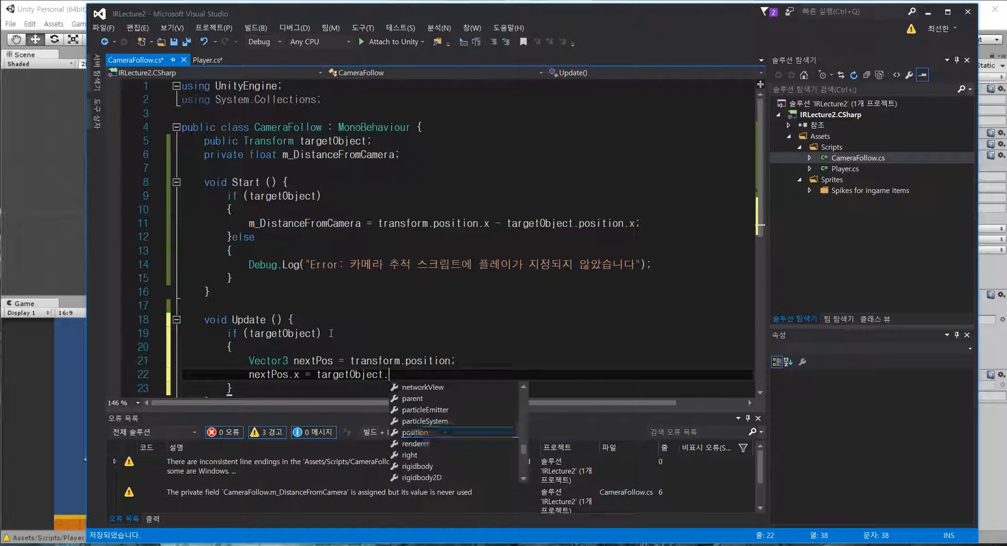
{"action": "type", "text": "position .x + m_DistanceFromCamera;"}
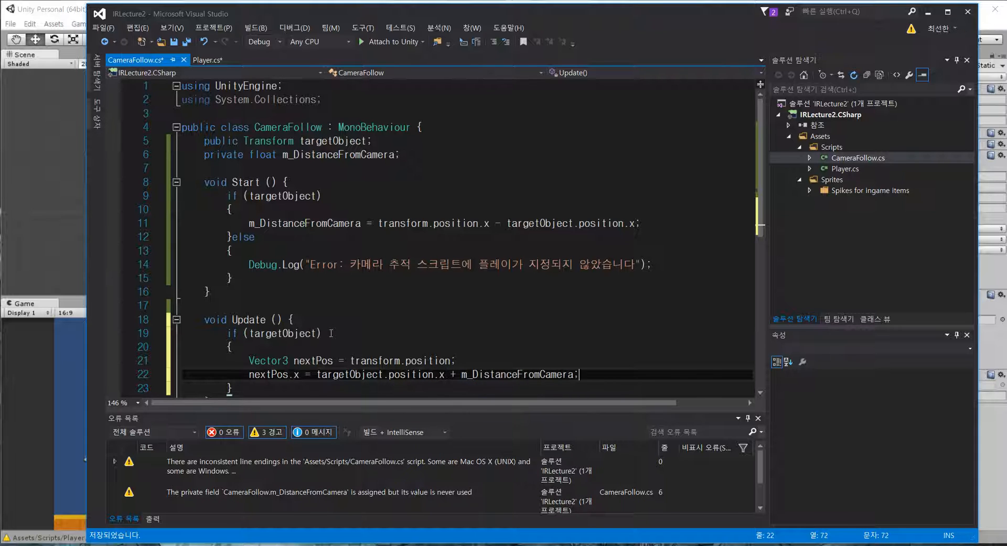
{"action": "key", "text": "ctrl+s"}
- Assign nextPos to transform.position at the end of Update's if block and save the script
{"action": "key", "text": "Return"}
{"action": "type", "text": "tr"}
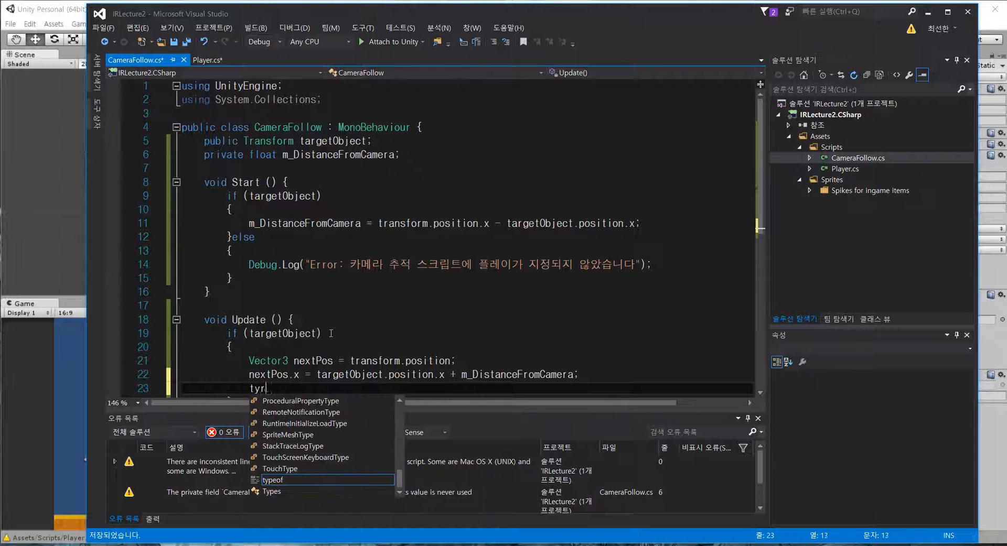
{"action": "type", "text": "ansform.po"}
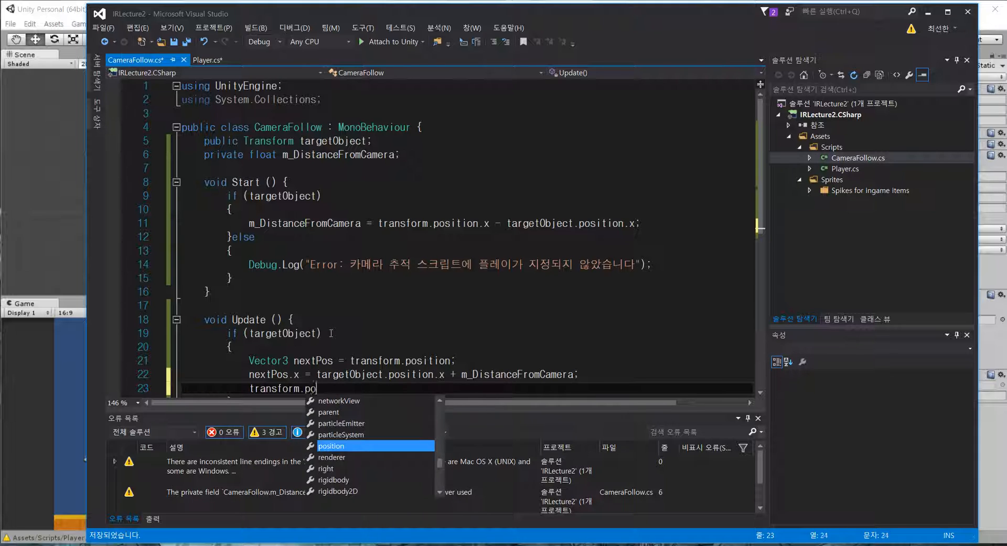
{"action": "type", "text": "sition = nextPosl"}
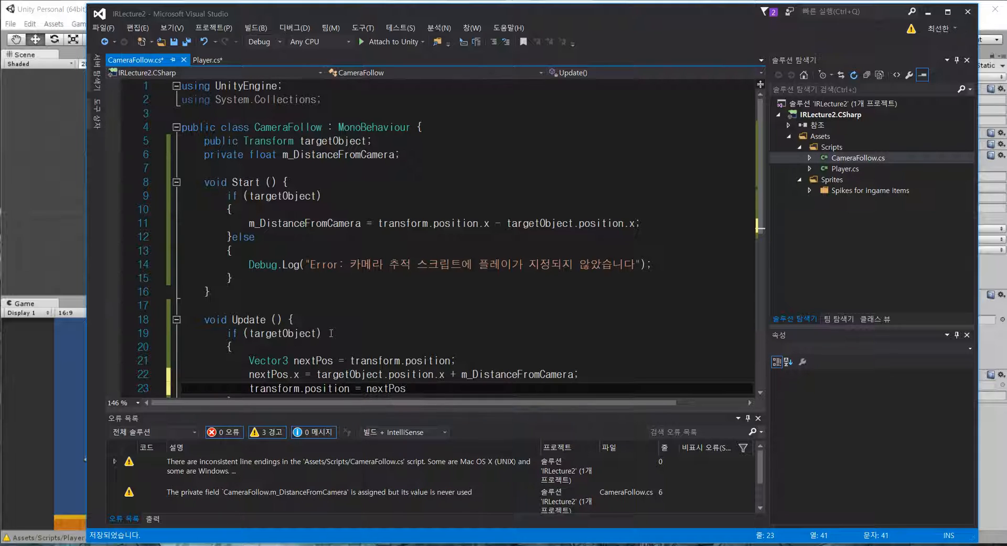
{"action": "key", "text": "ctrl+s"}
- Switch to Unity, attach the CameraFollow script to Main Camera, and assign Player as its Target Object
{"action": "key", "text": "alt+Tab"}
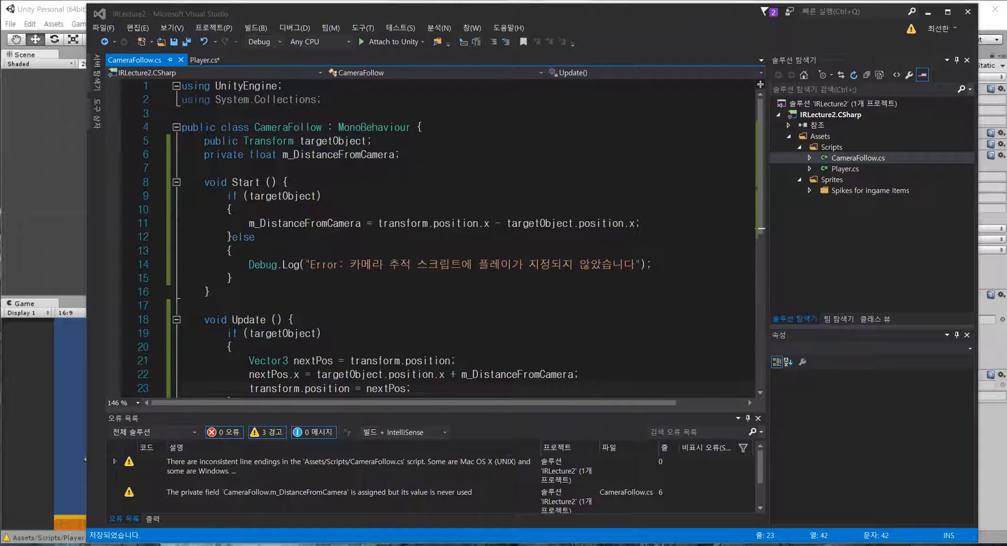
{"action": "left_click", "coordinate": [72, 121]}
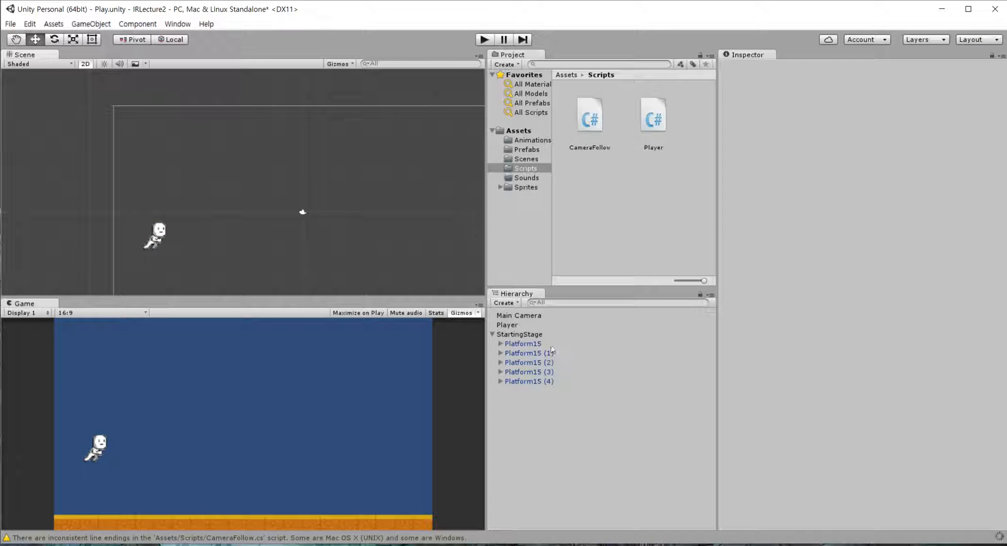
{"action": "left_click", "coordinate": [534, 316]}
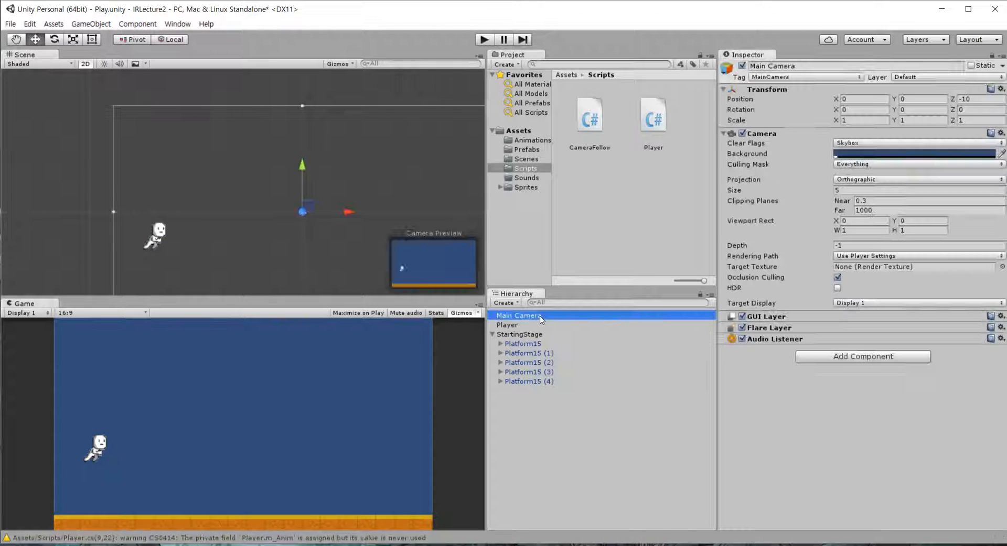
{"action": "left_click_drag", "start_coordinate": [593, 123], "coordinate": [773, 417]}
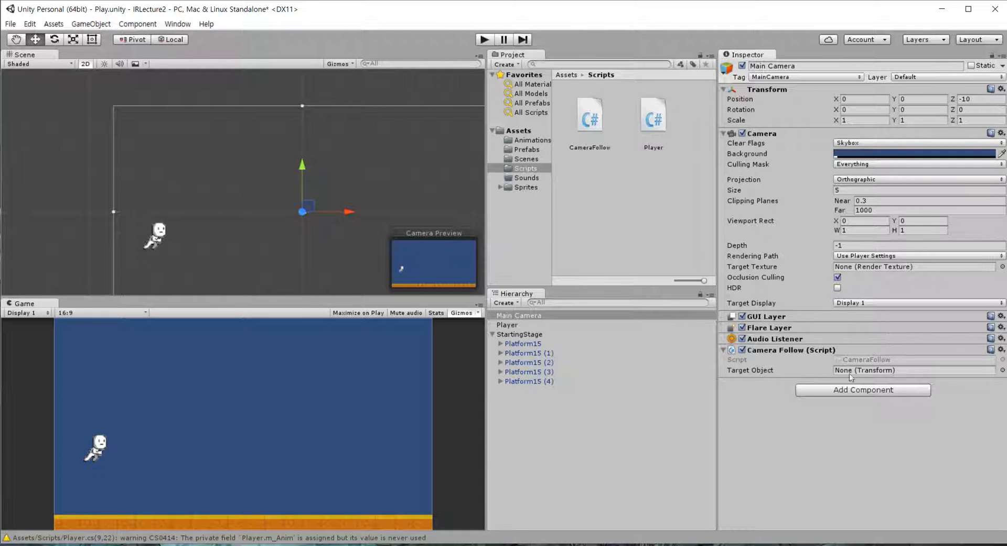
{"action": "left_click_drag", "start_coordinate": [517, 329], "coordinate": [865, 371]}
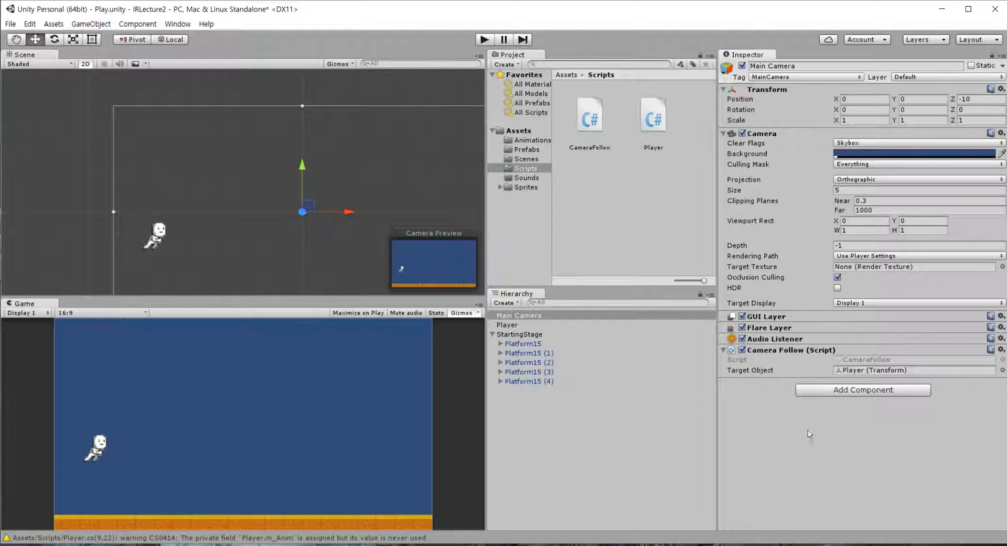
- Run the game to check how the camera follows the player, and stop play mode
{"action": "left_click", "coordinate": [485, 41]}
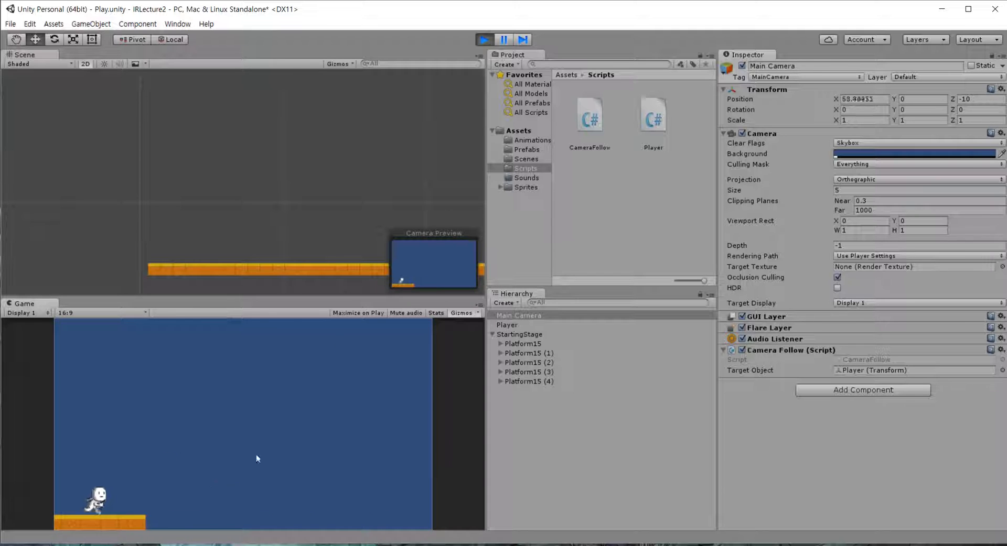
{"action": "left_click", "coordinate": [484, 39]}
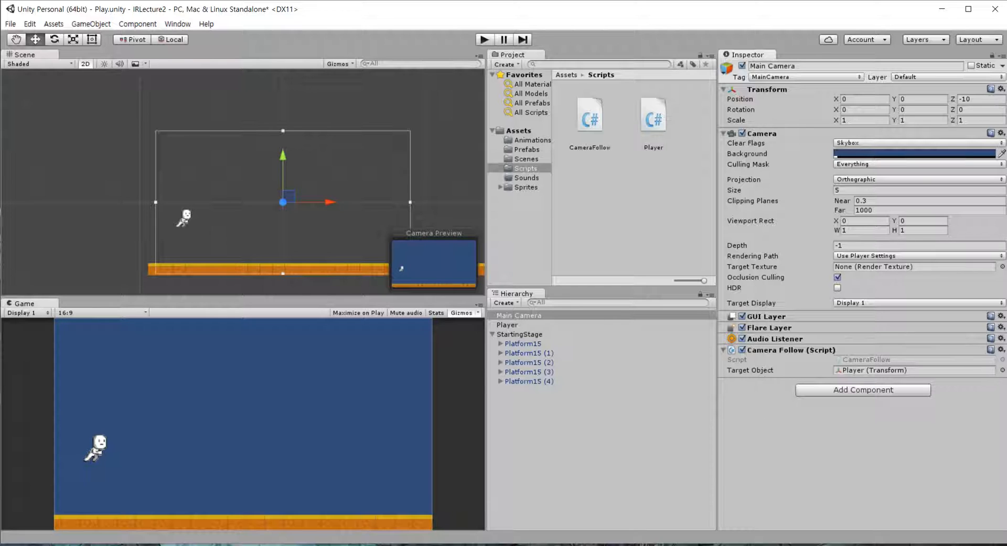
{"action": "key", "text": "alt+Tab"}
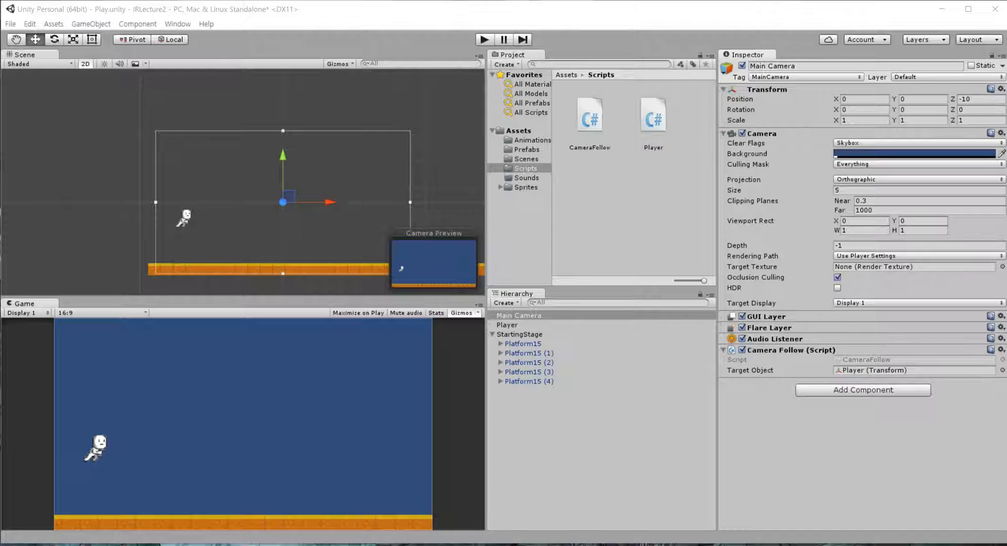
- Create an empty child object under Player and give it a teal label icon
{"action": "left_click", "coordinate": [508, 325]}
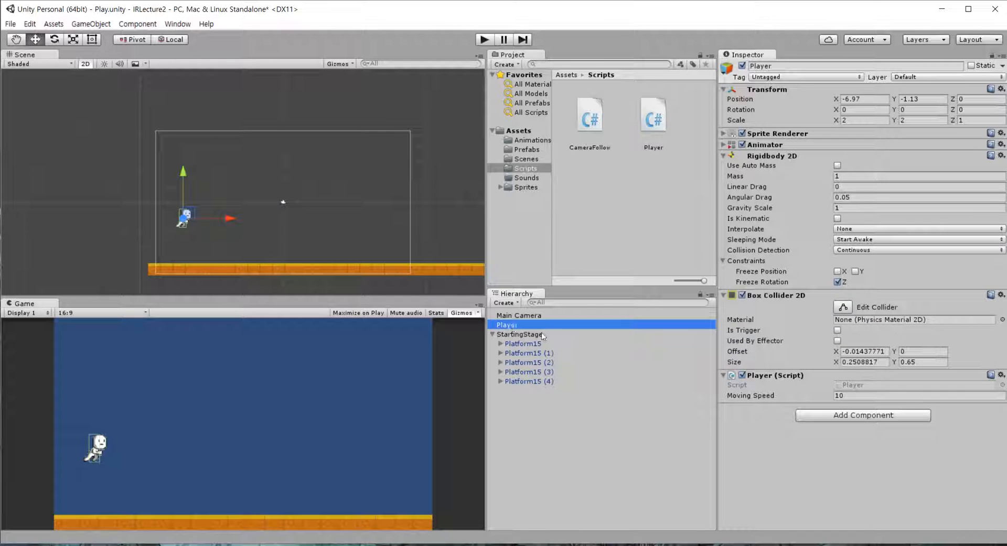
{"action": "right_click", "coordinate": [512, 326]}
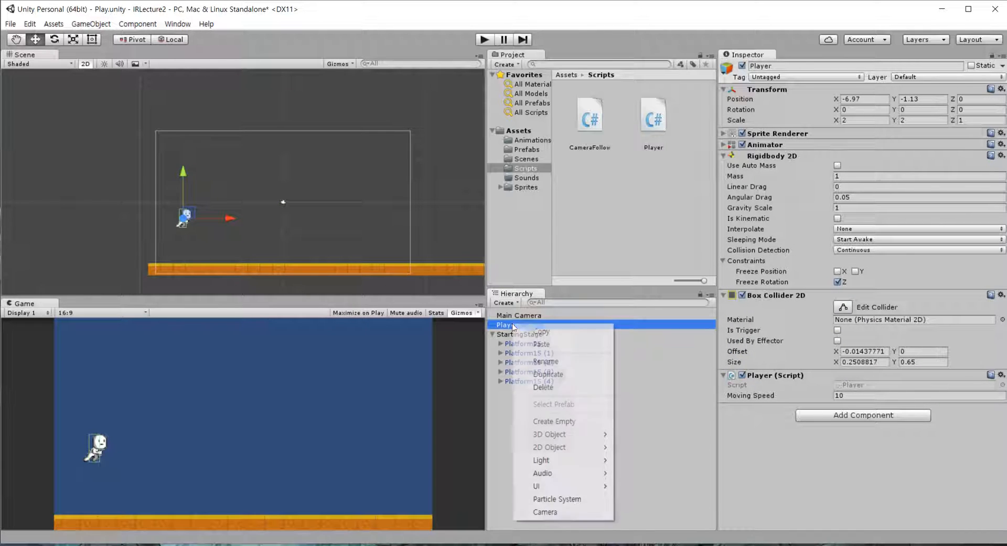
{"action": "left_click", "coordinate": [561, 424]}
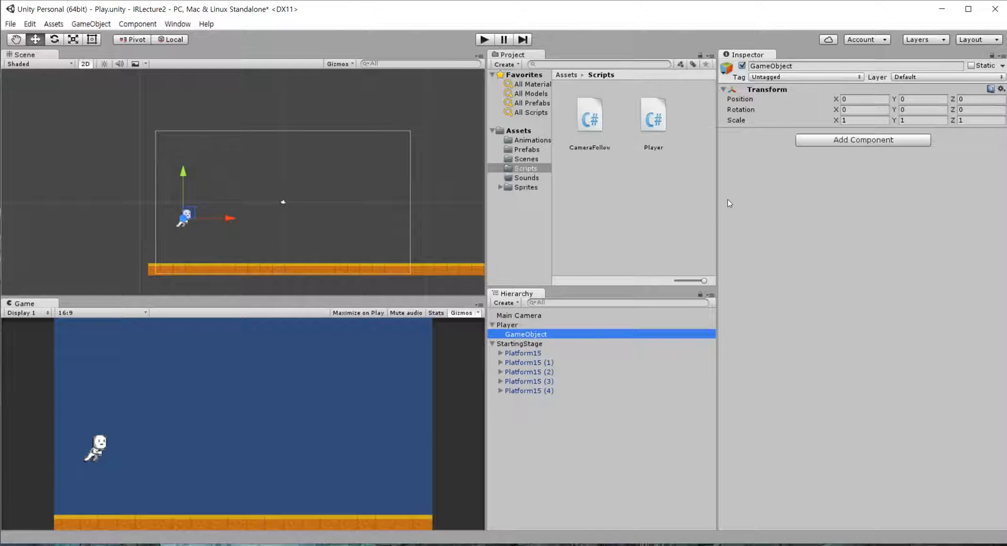
{"action": "left_click", "coordinate": [727, 68]}
{"action": "left_click", "coordinate": [770, 94]}
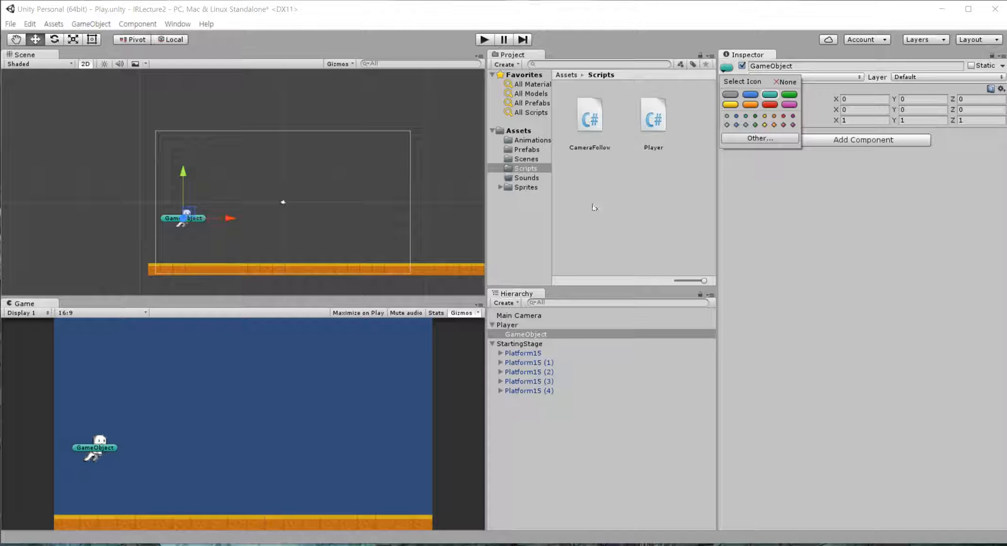
- Rename Player's new child object as GroundCheck
{"action": "left_click", "coordinate": [529, 336]}
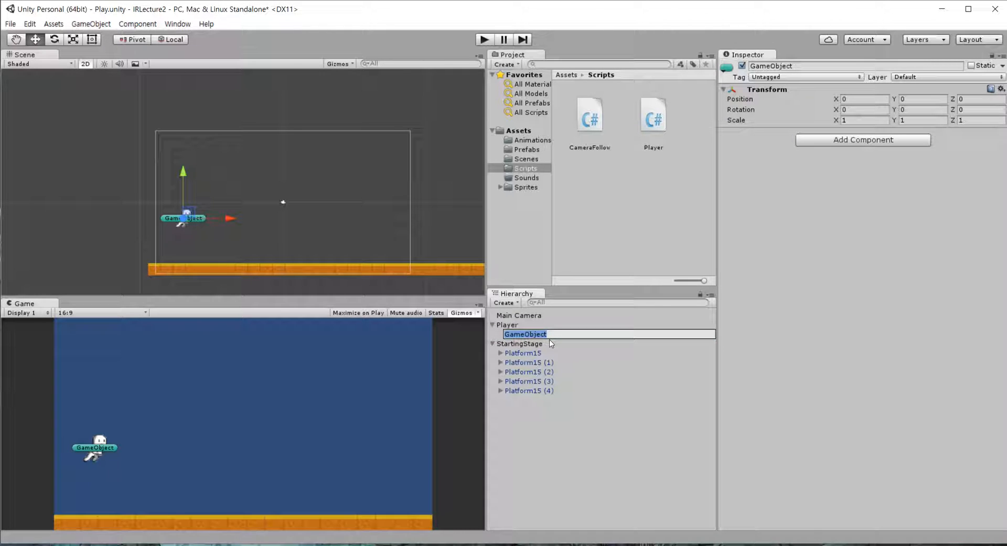
{"action": "type", "text": "GroundCheck"}
{"action": "key", "text": "Return"}
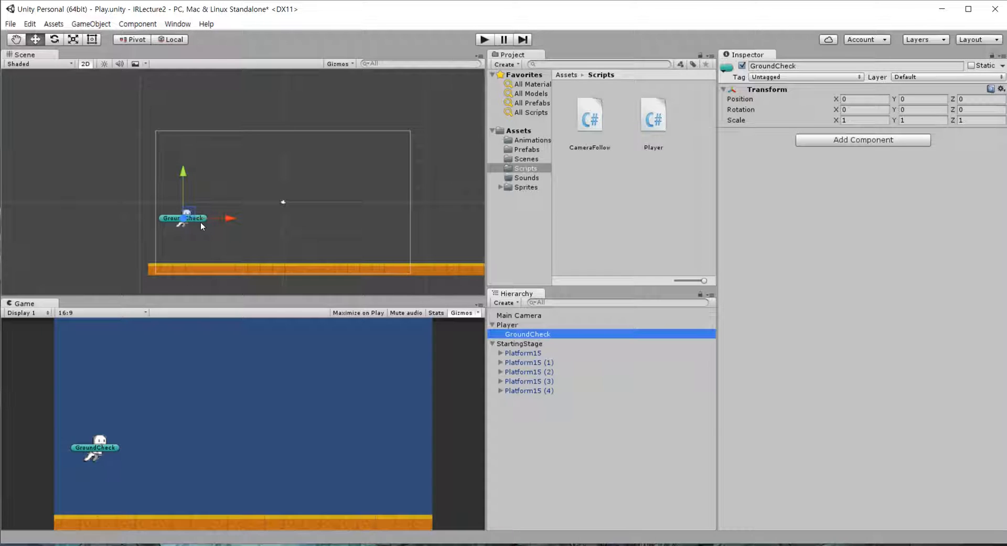
{"action": "scroll", "coordinate": [201, 222], "scroll_direction": "up", "scroll_amount": 5}
{"action": "key", "text": "f"}
{"action": "scroll", "coordinate": [240, 197], "scroll_direction": "up", "scroll_amount": 6}
{"action": "scroll", "coordinate": [294, 215], "scroll_direction": "down", "scroll_amount": 1}
{"action": "scroll", "coordinate": [294, 216], "scroll_direction": "down", "scroll_amount": 2}
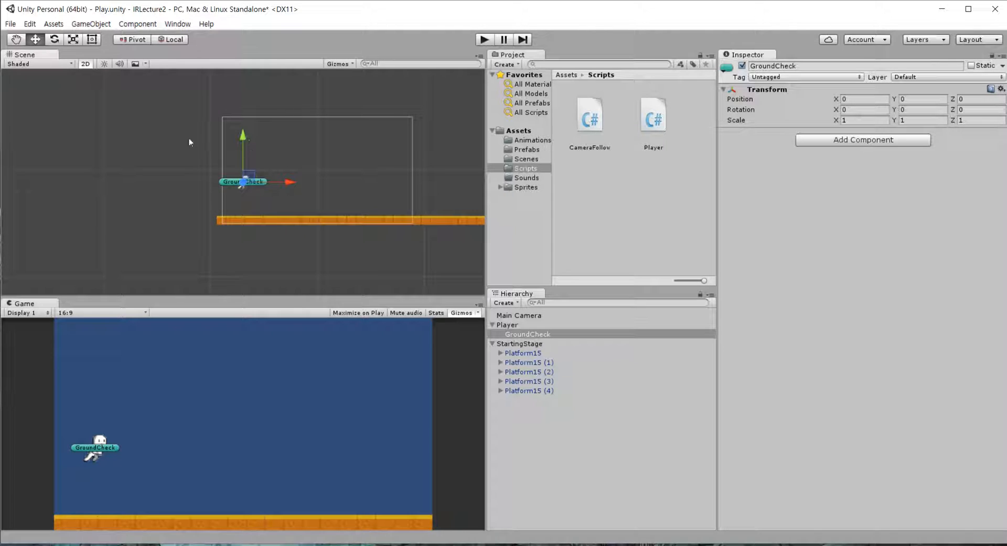
{"action": "left_click", "coordinate": [135, 40]}
{"action": "left_click", "coordinate": [519, 334]}
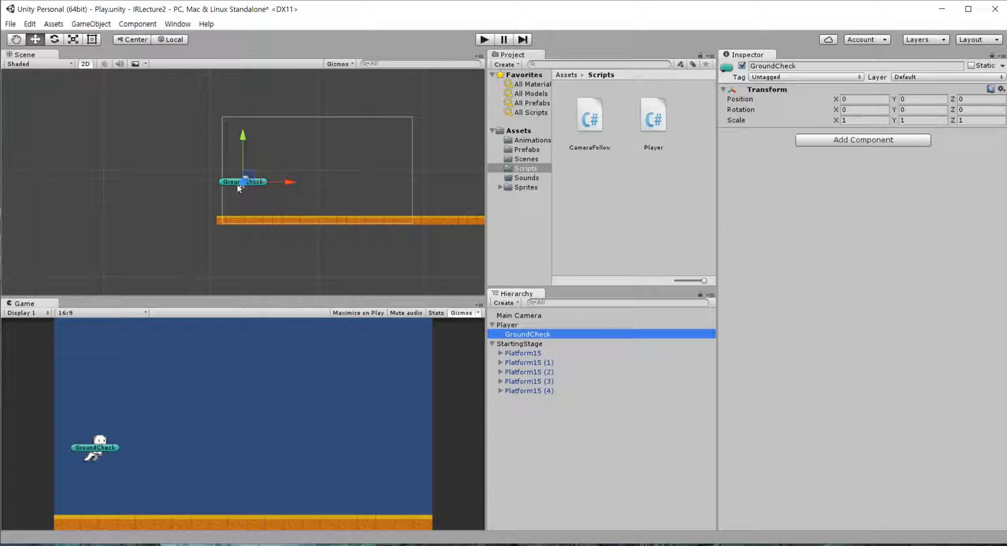
{"action": "left_click", "coordinate": [237, 185]}
{"action": "scroll", "coordinate": [253, 196], "scroll_direction": "up", "scroll_amount": 12}
{"action": "scroll", "coordinate": [253, 196], "scroll_direction": "down", "scroll_amount": 12}
{"action": "scroll", "coordinate": [253, 196], "scroll_direction": "down", "scroll_amount": 1}
{"action": "left_click", "coordinate": [136, 44]}
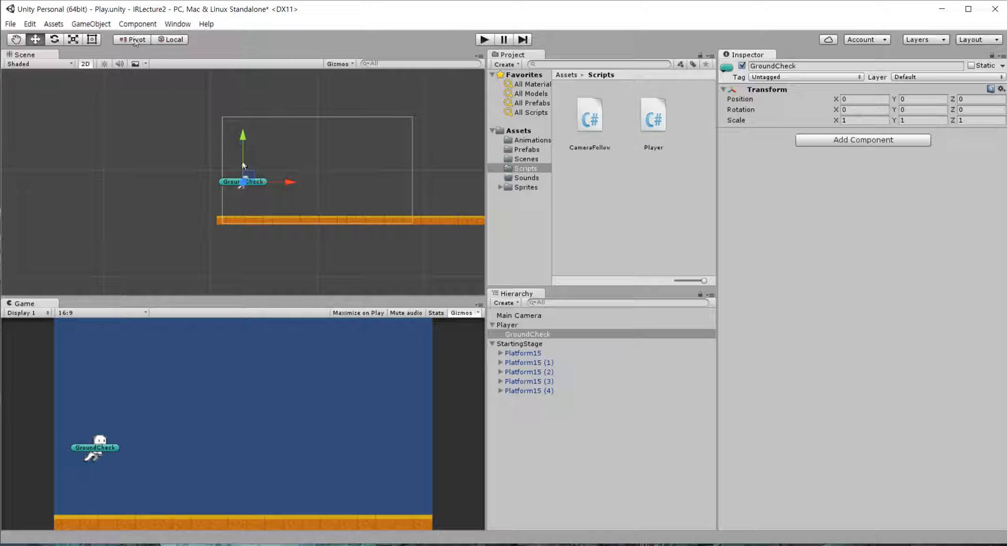
- Move GroundCheck straight down to the bottom of the player sprite's foot, at Y about -0.325
{"action": "left_click", "coordinate": [508, 333]}
{"action": "key", "text": "f"}
{"action": "scroll", "coordinate": [267, 213], "scroll_direction": "up", "scroll_amount": 8}
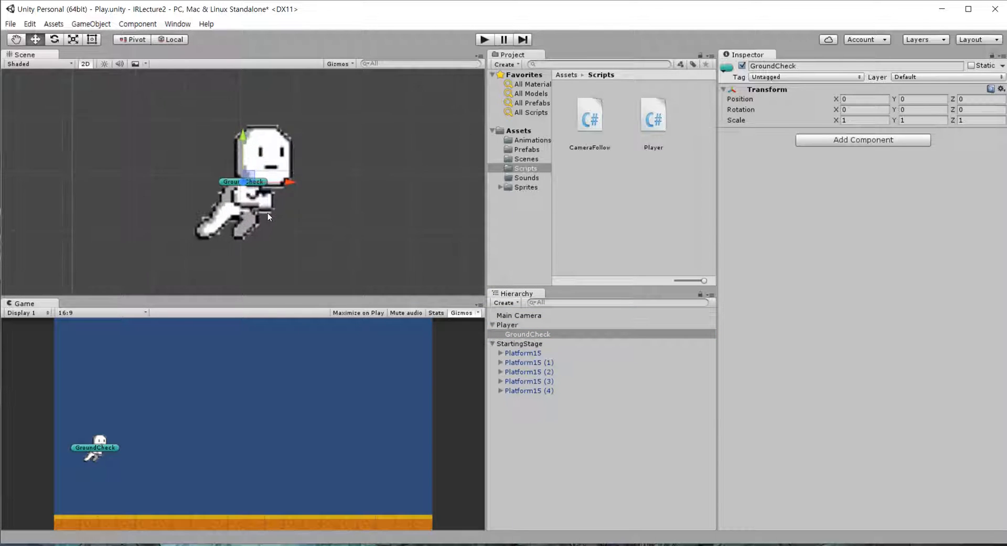
{"action": "middle_click_drag", "start_coordinate": [271, 220], "coordinate": [268, 132]}
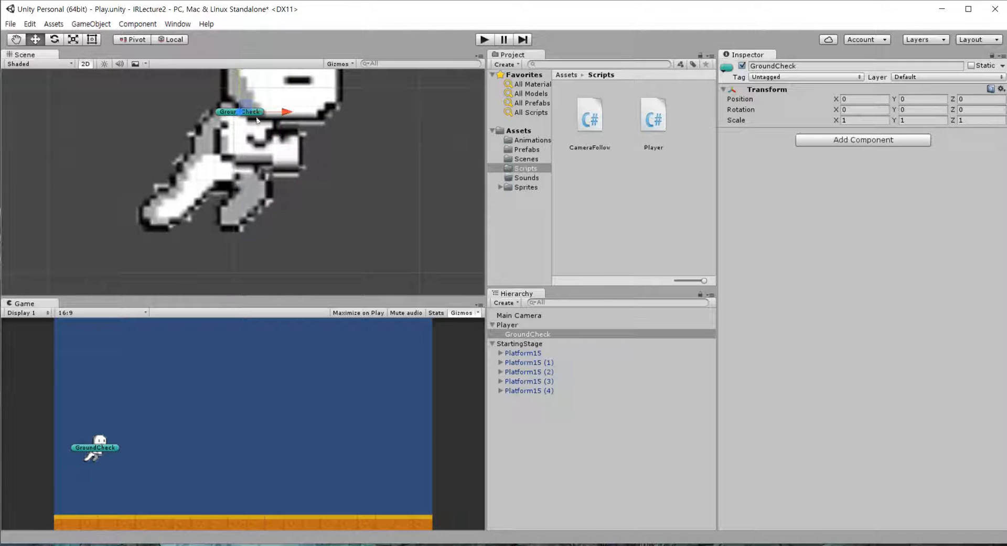
{"action": "left_click_drag", "start_coordinate": [236, 76], "coordinate": [231, 188]}
{"action": "scroll", "coordinate": [252, 243], "scroll_direction": "up", "scroll_amount": 6}
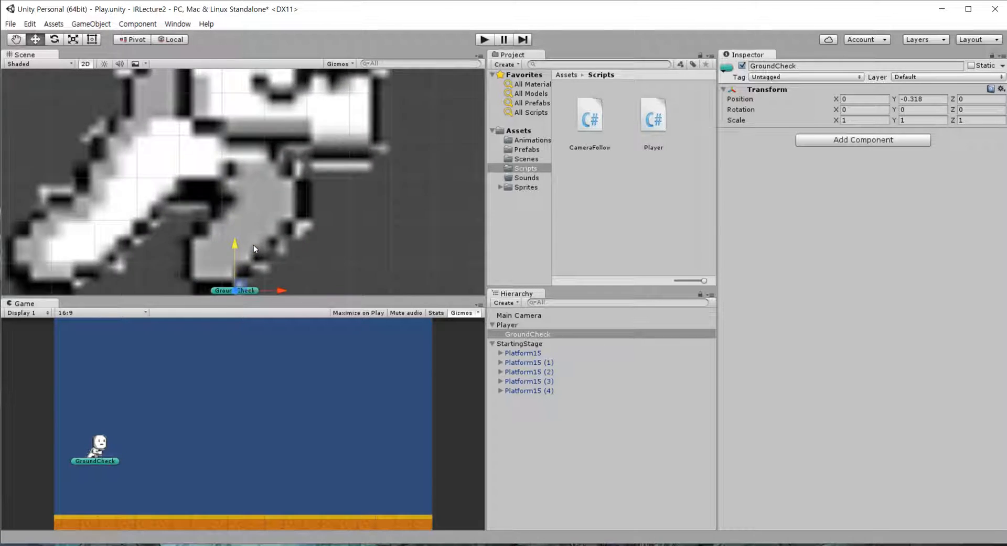
{"action": "key", "text": "f"}
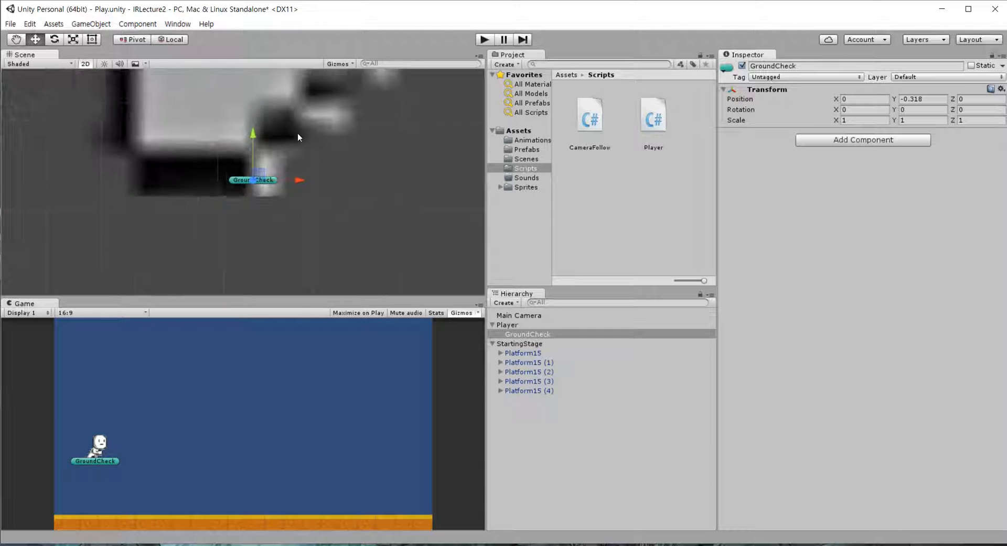
{"action": "left_click_drag", "start_coordinate": [259, 137], "coordinate": [256, 161]}
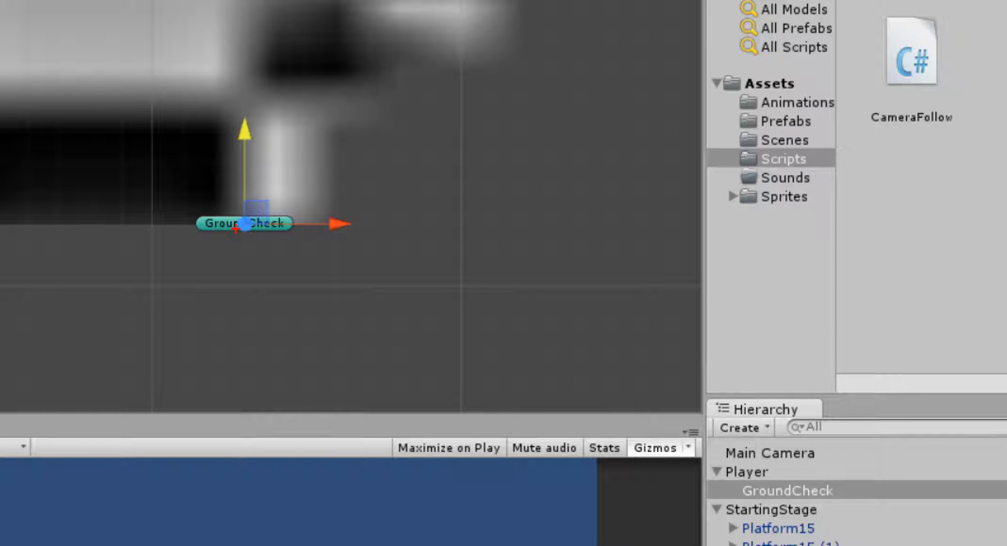
{"action": "mouse_move", "coordinate": [204, 109]}
{"action": "left_mouse_down"}
{"action": "mouse_move", "coordinate": [116, 191]}
{"action": "mouse_move", "coordinate": [150, 309]}
{"action": "left_mouse_up"}
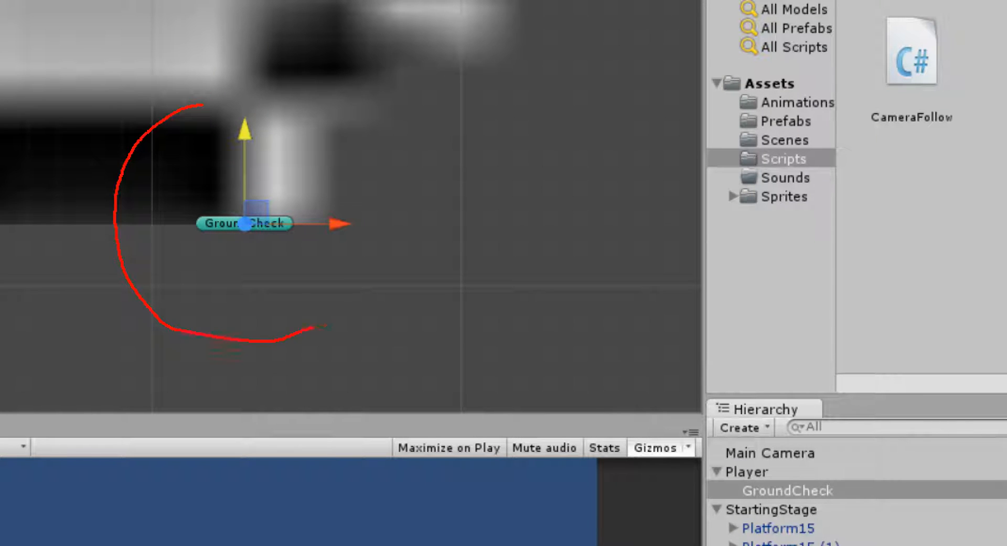
{"action": "mouse_move", "coordinate": [415, 181]}
{"action": "left_mouse_down"}
{"action": "mouse_move", "coordinate": [304, 111]}
{"action": "mouse_move", "coordinate": [214, 107]}
{"action": "left_mouse_up"}
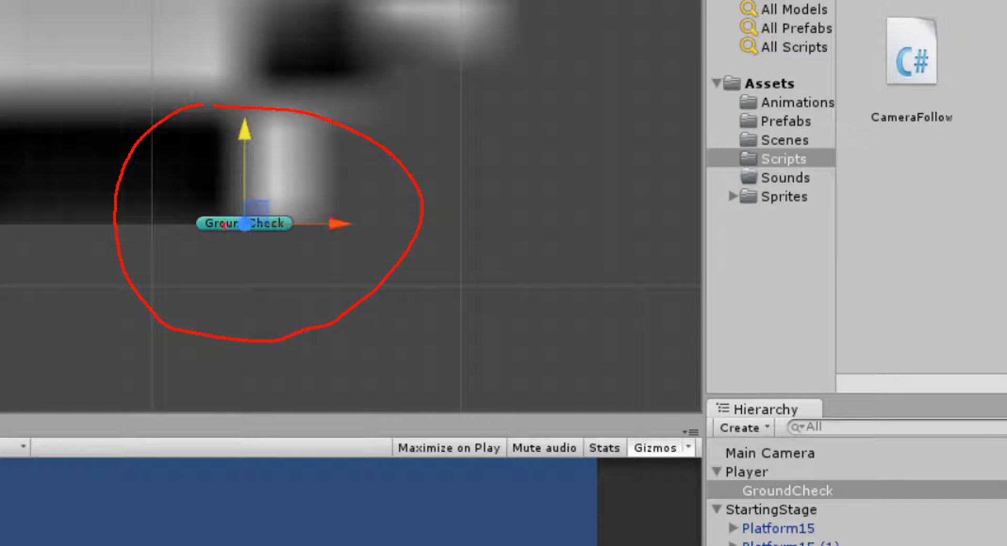
{"action": "key", "text": "Escape"}
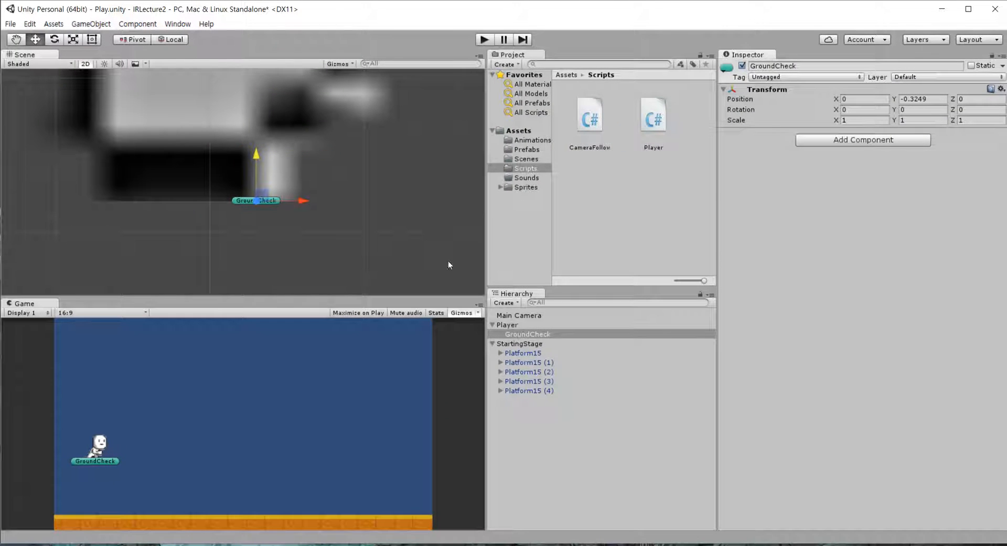
{"action": "scroll", "coordinate": [294, 200], "scroll_direction": "down", "scroll_amount": 5}
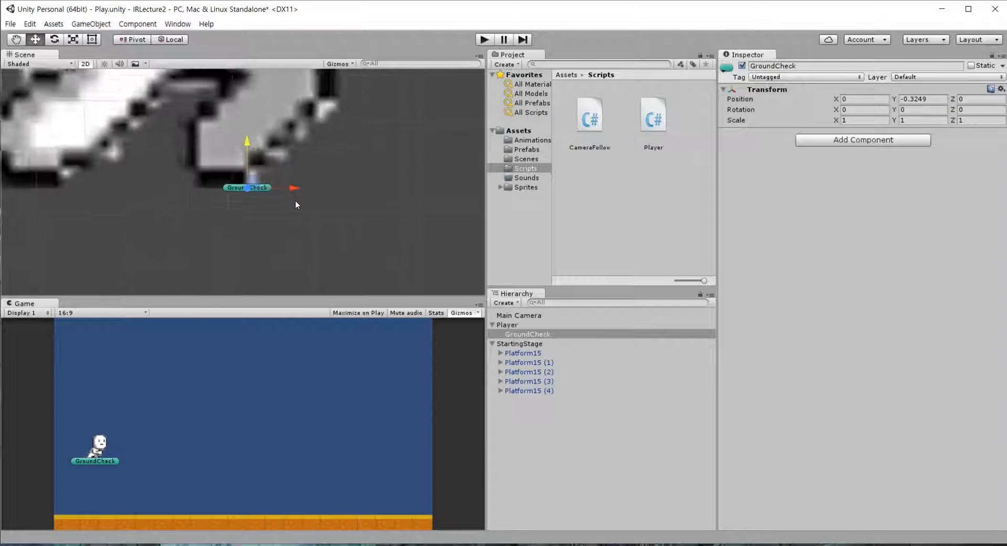
{"action": "scroll", "coordinate": [295, 199], "scroll_direction": "down", "scroll_amount": 5}
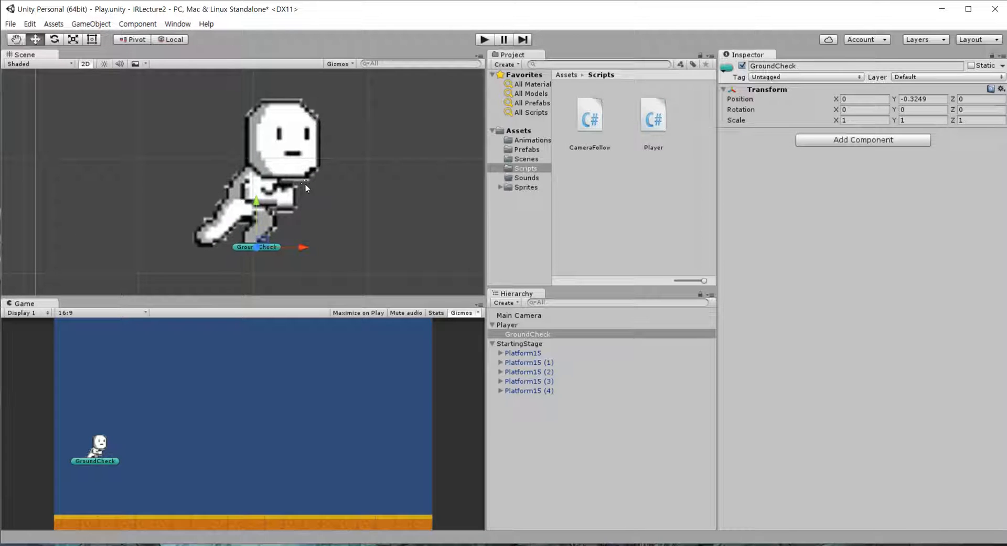
- Switch to Visual Studio, declare public LayerMask whatIsGround as the first field of the CameraFollow class, and save the script
{"action": "key", "text": "alt+Tab"}
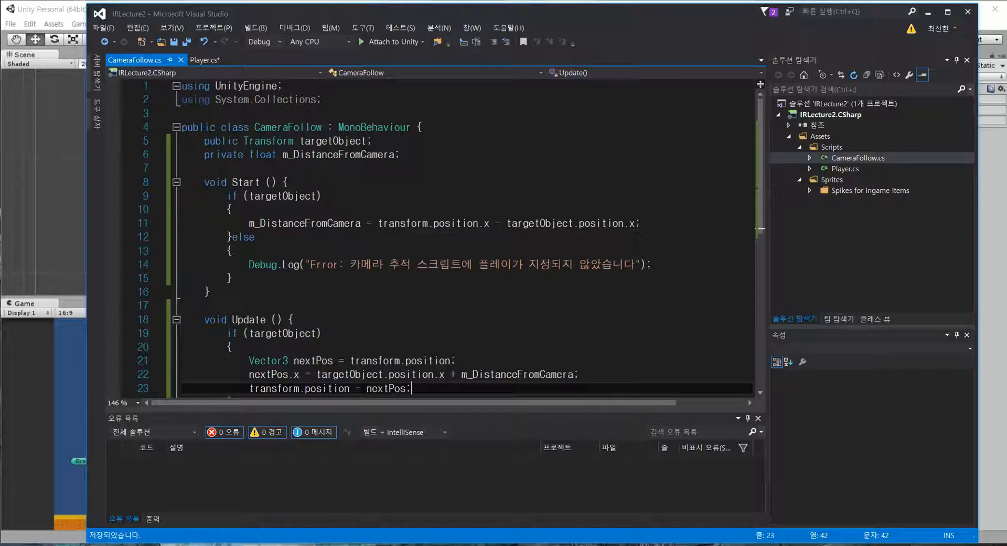
{"action": "left_click", "coordinate": [472, 319]}
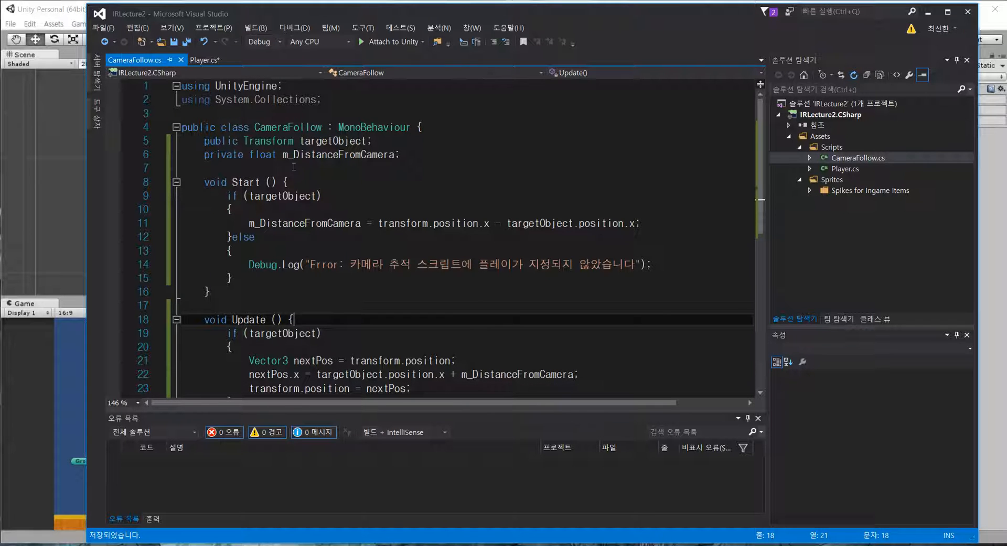
{"action": "key", "text": "Up"}
{"action": "key", "text": "Up"}
{"action": "key", "text": "Up"}
{"action": "key", "text": "Up"}
{"action": "key", "text": "Up"}
{"action": "key", "text": "Up"}
{"action": "key", "text": "Up"}
{"action": "key", "text": "Up"}
{"action": "key", "text": "Up"}
{"action": "key", "text": "Up"}
{"action": "key", "text": "Up"}
{"action": "key", "text": "Up"}
{"action": "key", "text": "Up"}
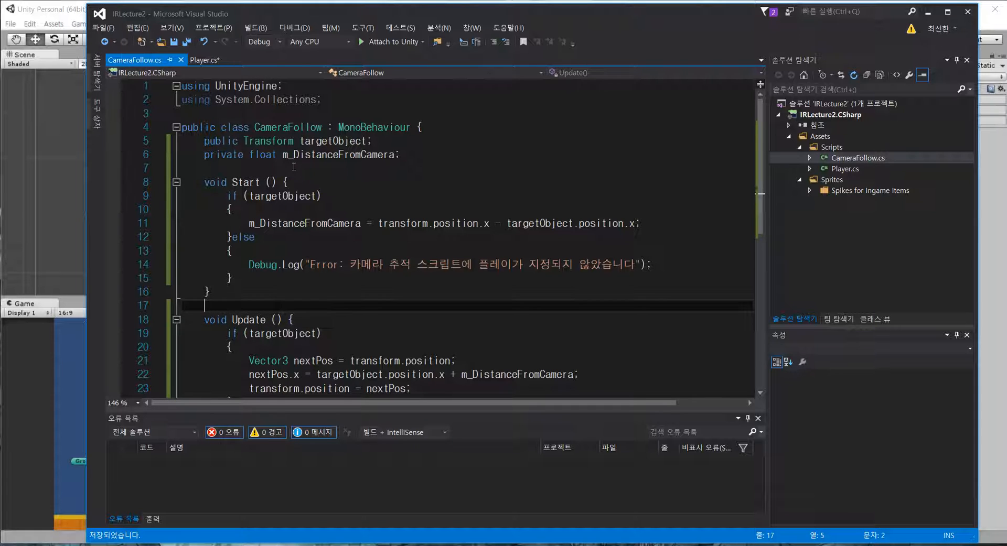
{"action": "key", "text": "Up"}
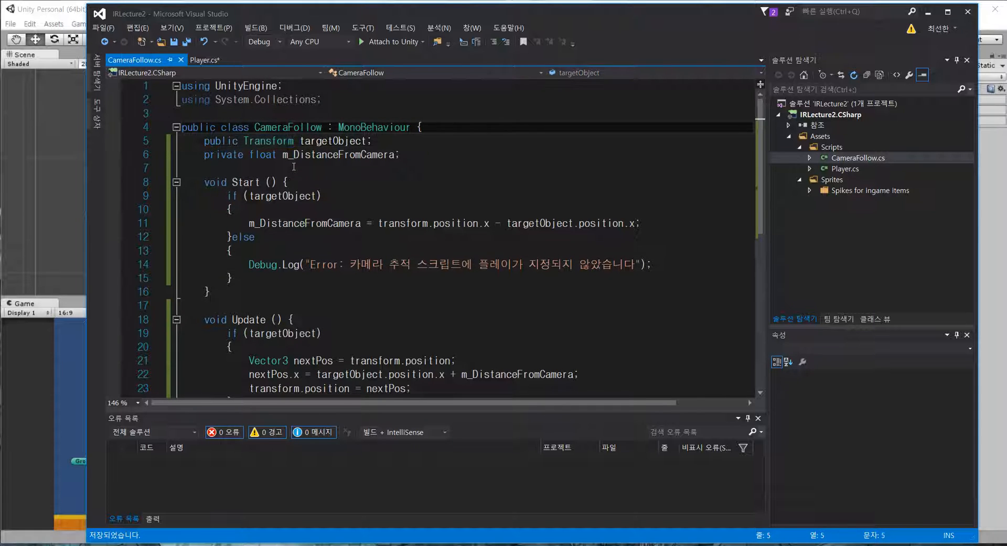
{"action": "key", "text": "End"}
{"action": "key", "text": "Return"}
{"action": "type", "text": "public La"}
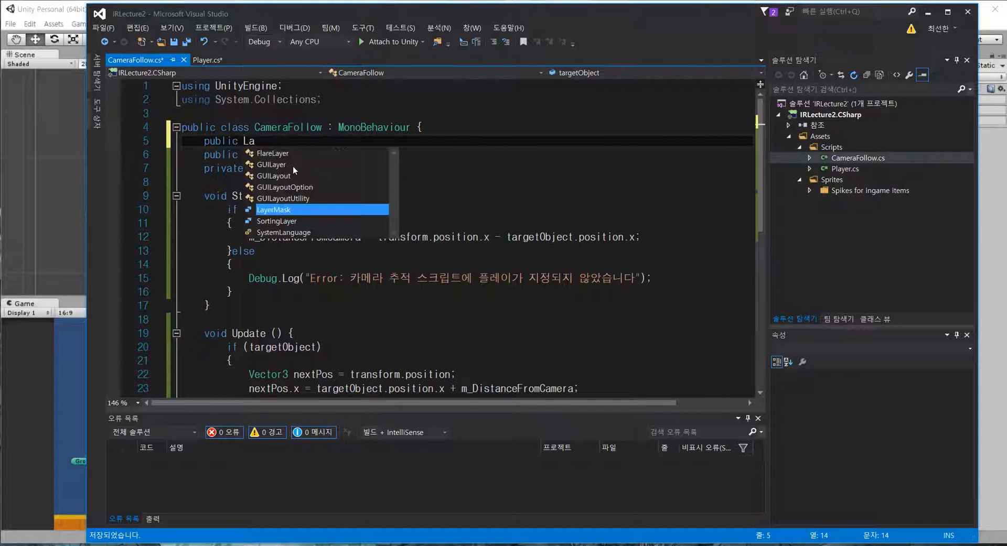
{"action": "type", "text": "yte"}
{"action": "key", "text": "BackSpace"}
{"action": "key", "text": "BackSpace"}
{"action": "type", "text": "erMask"}
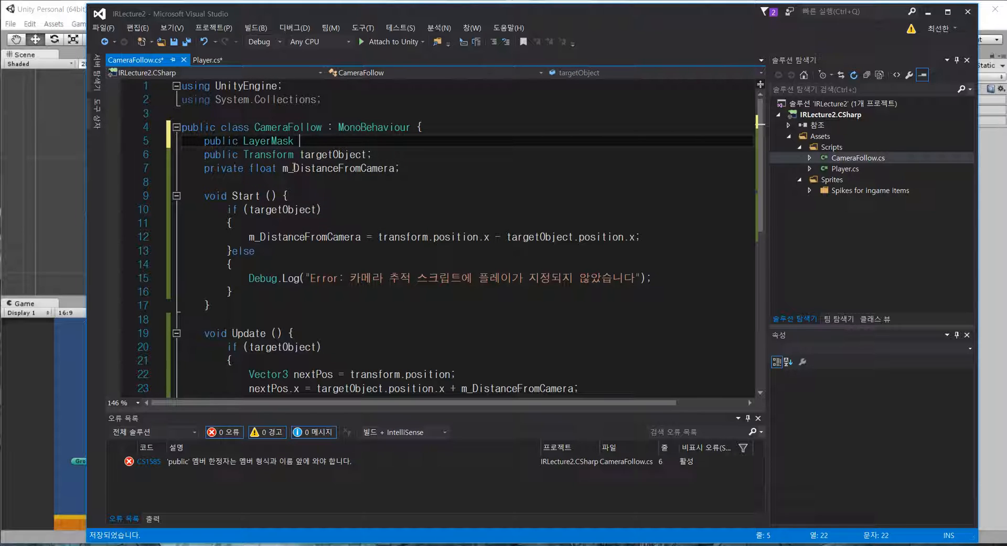
{"action": "type", "text": " whatIsGround;"}
{"action": "key", "text": "ctrl+s"}
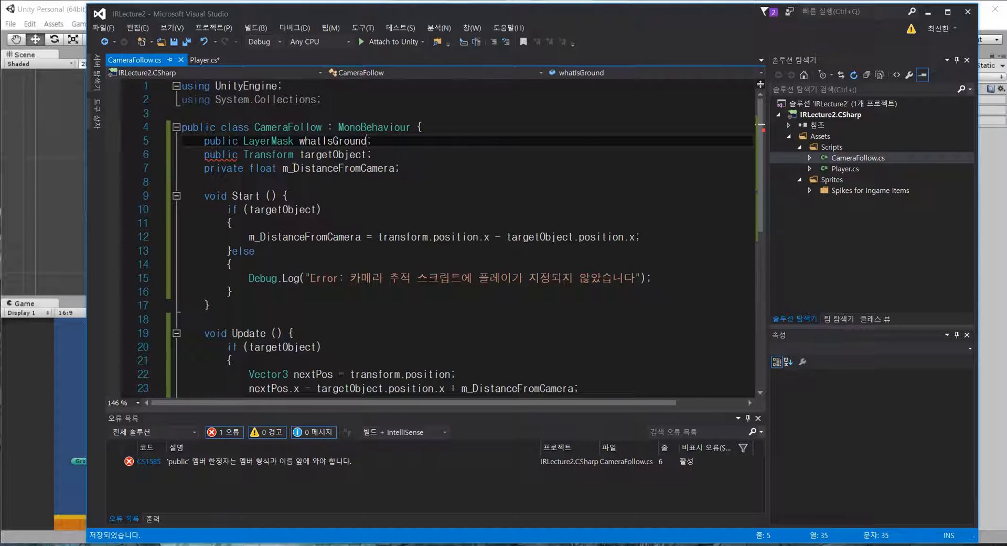
- Remove the whatIsGround declaration from the CameraFollow class and save the script
{"action": "key", "text": "Right"}
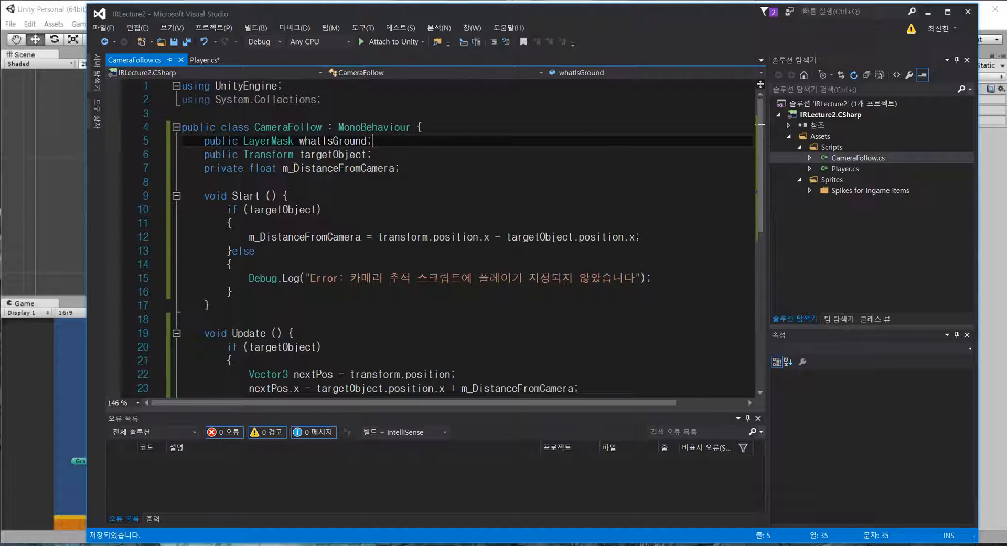
{"action": "key", "text": "Down"}
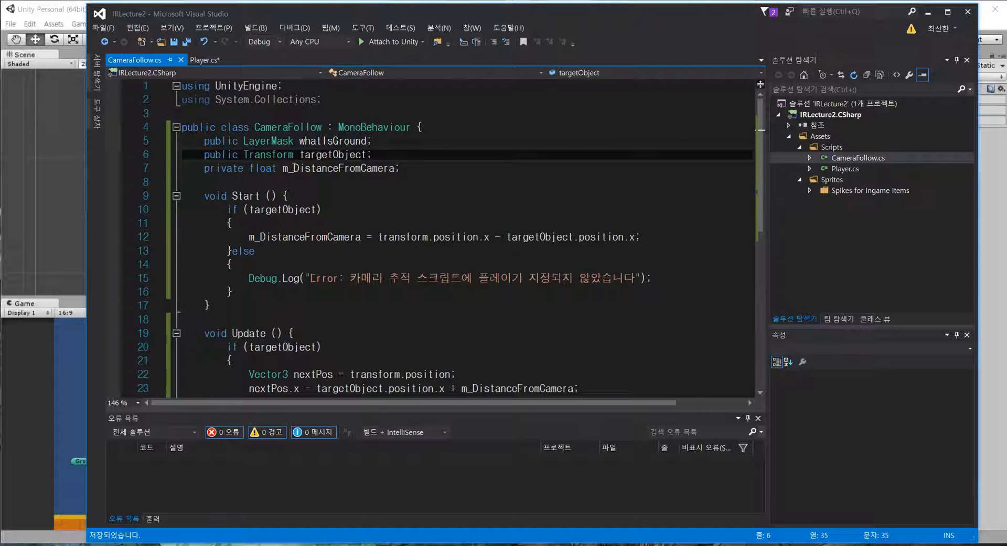
{"action": "key", "text": "Up"}
{"action": "key", "text": "shift+Home"}
{"action": "key", "text": "BackSpace"}
{"action": "key", "text": "shift+Home"}
{"action": "key", "text": "BackSpace"}
{"action": "key", "text": "BackSpace"}
{"action": "key", "text": "ctrl+s"}
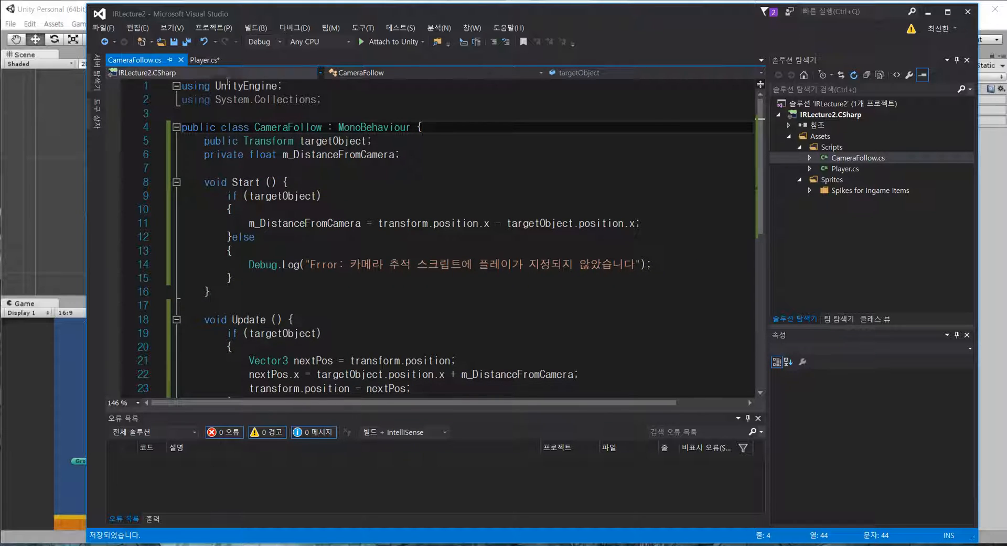
- In Player.cs, declare public LayerMask whatIsGround above the movingSpeed field and save the script
{"action": "left_click", "coordinate": [211, 62]}
{"action": "scroll", "coordinate": [386, 168], "scroll_direction": "up", "scroll_amount": 2}
{"action": "left_click", "coordinate": [385, 167]}
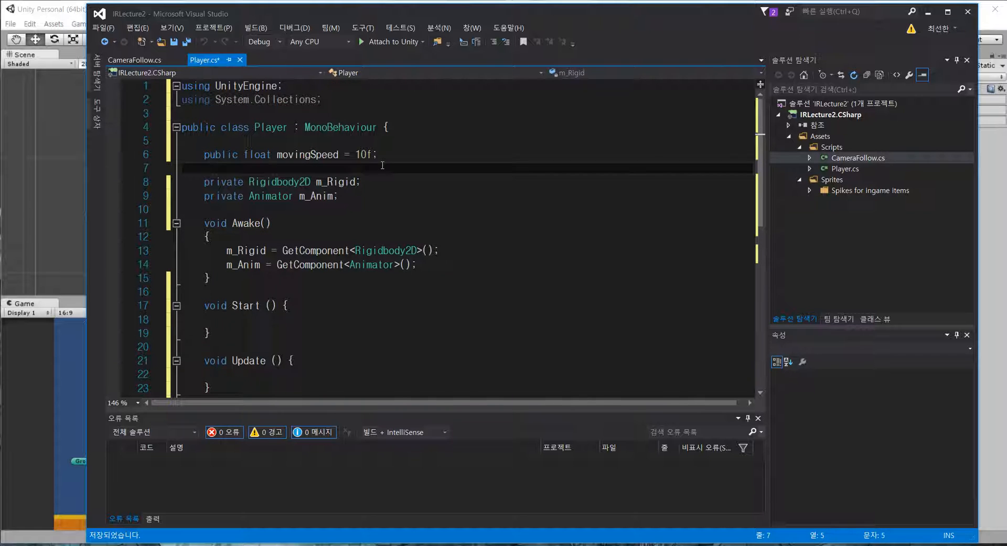
{"action": "left_click", "coordinate": [386, 150]}
{"action": "left_click", "coordinate": [386, 142]}
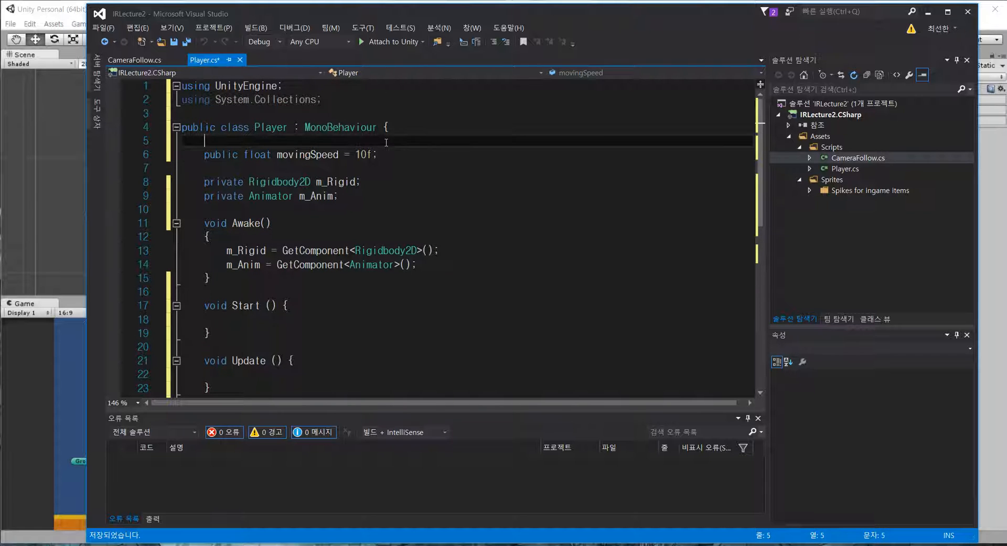
{"action": "key", "text": "Return"}
{"action": "type", "text": "public LayerMask whatIsGround;"}
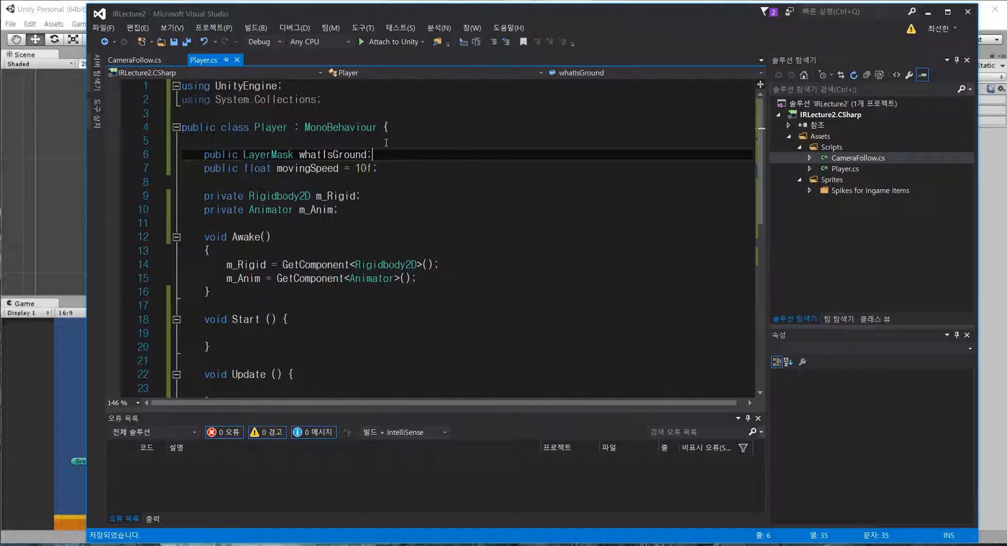
- Declare public float jumpForce = 800f below the movingSpeed field in the Player class
{"action": "key", "text": "Down"}
{"action": "key", "text": "End"}
{"action": "key", "text": "Return"}
{"action": "type", "text": "p"}
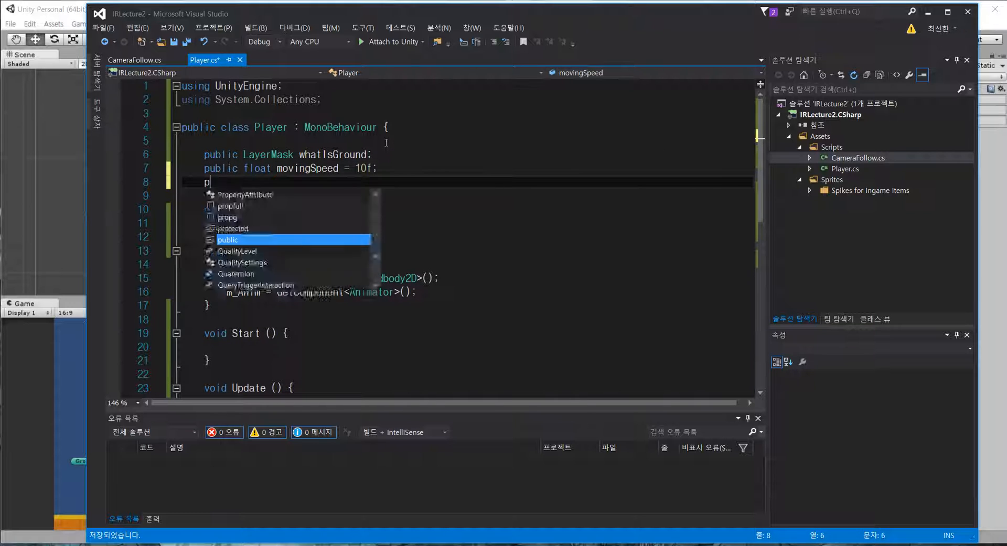
{"action": "type", "text": "ublic float j"}
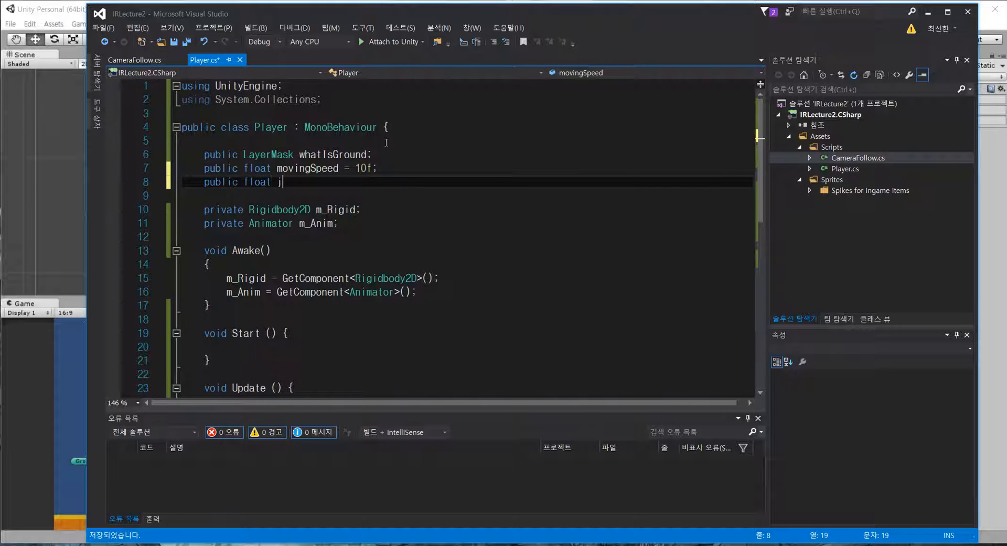
{"action": "type", "text": "umpForce;"}
{"action": "type", "text": " = 800f;"}
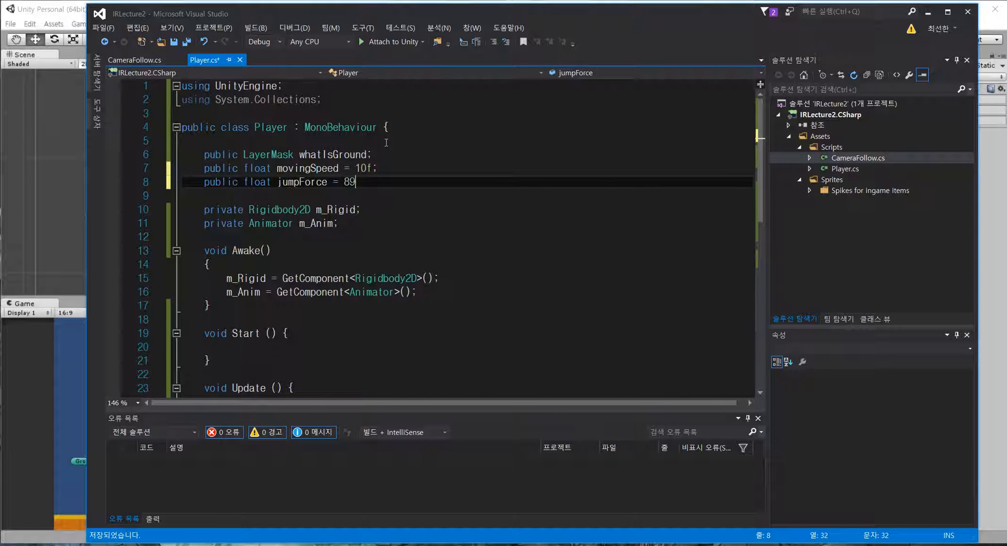
- Declare public Transform groundCheck below the jumpForce field and save the script
{"action": "key", "text": "Return"}
{"action": "type", "text": "public Tra"}
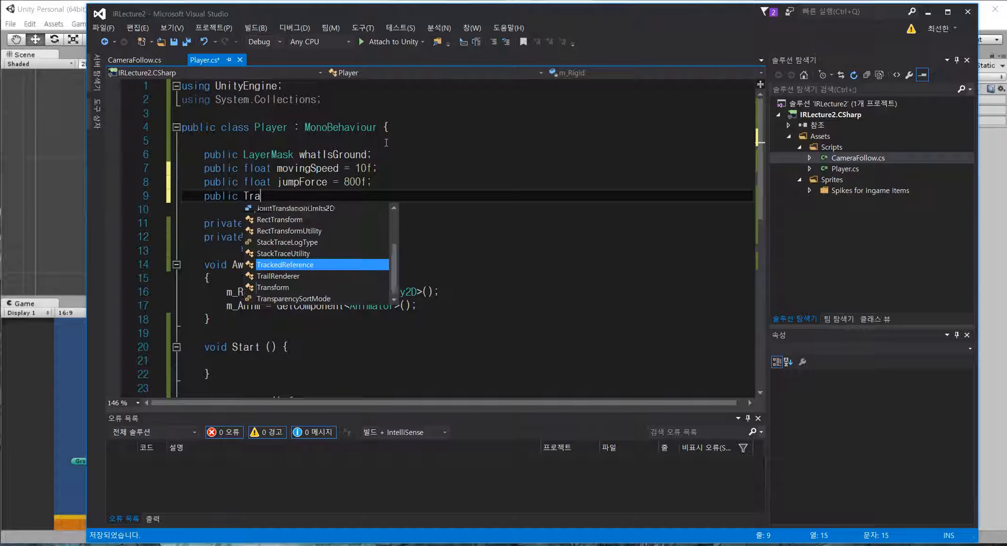
{"action": "type", "text": "nsform groundCheck;"}
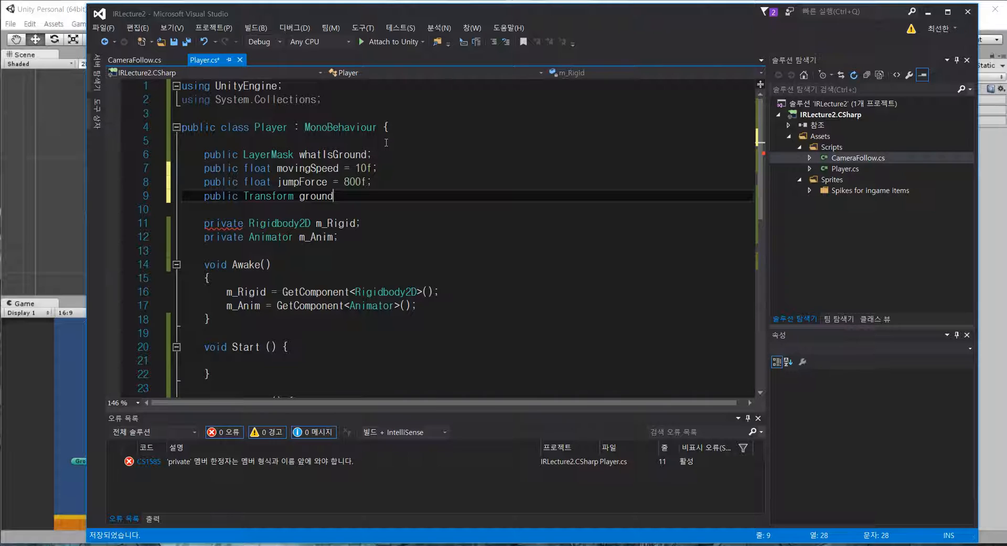
{"action": "key", "text": "ctrl+s"}
{"action": "key", "text": "Left"}
{"action": "key", "text": "Left"}
{"action": "key", "text": "Left"}
{"action": "key", "text": "Left"}
{"action": "key", "text": "Left"}
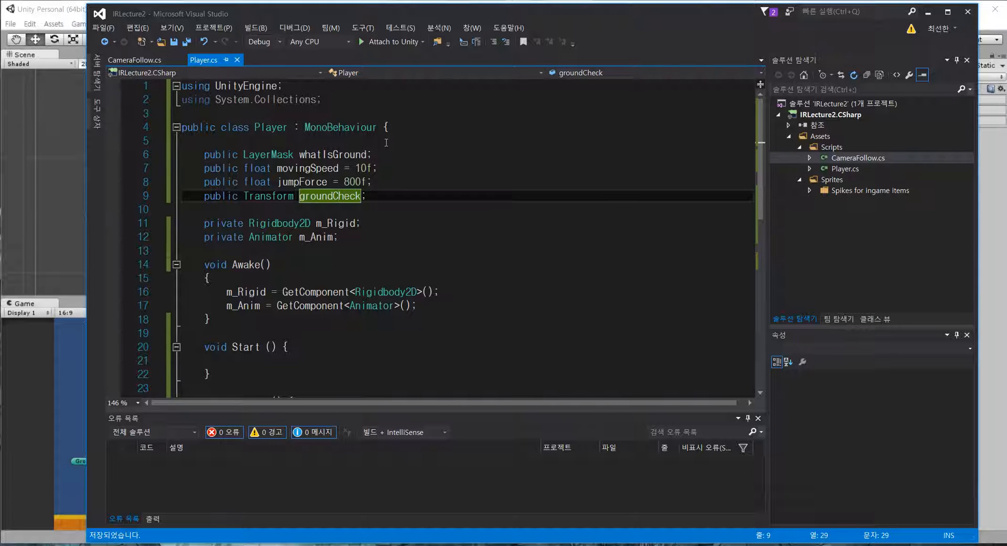
- Below the m_Anim field, after a blank line, declare private bool isGround = true
{"action": "key", "text": "Down"}
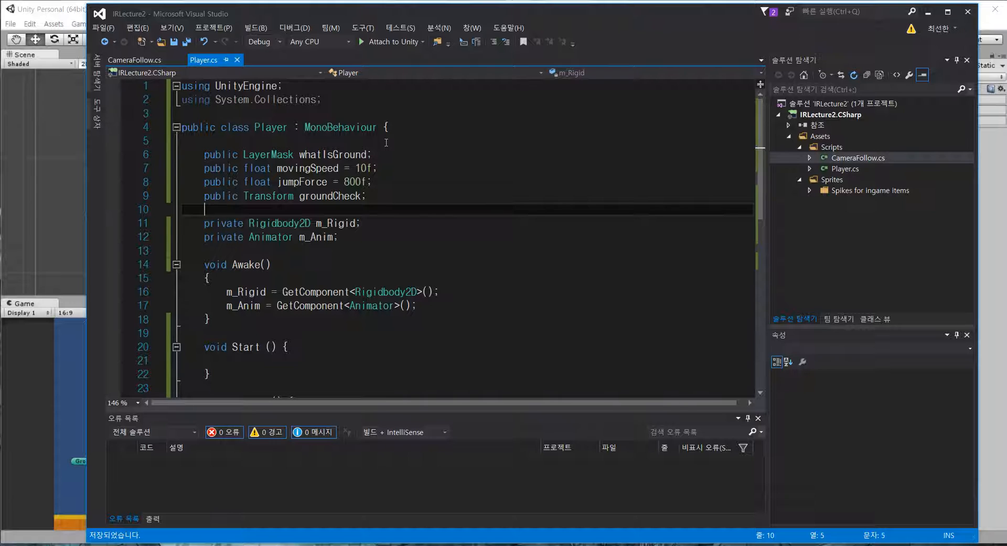
{"action": "key", "text": "Down"}
{"action": "key", "text": "Down"}
{"action": "key", "text": "Down"}
{"action": "key", "text": "Return"}
{"action": "key", "text": "Return"}
{"action": "key", "text": "Up"}
{"action": "type", "text": "private bool isGround = true;"}
- Declare private bool jumpKeyDown = false below the isGround field and save the script
{"action": "key", "text": "Return"}
{"action": "type", "text": "private b"}
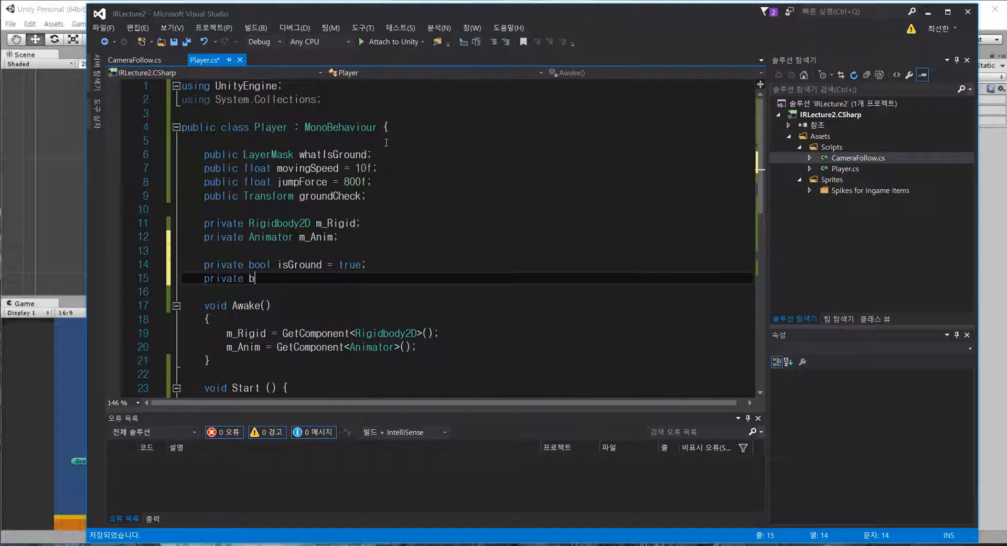
{"action": "type", "text": "ool jumpKeyDown = fa"}
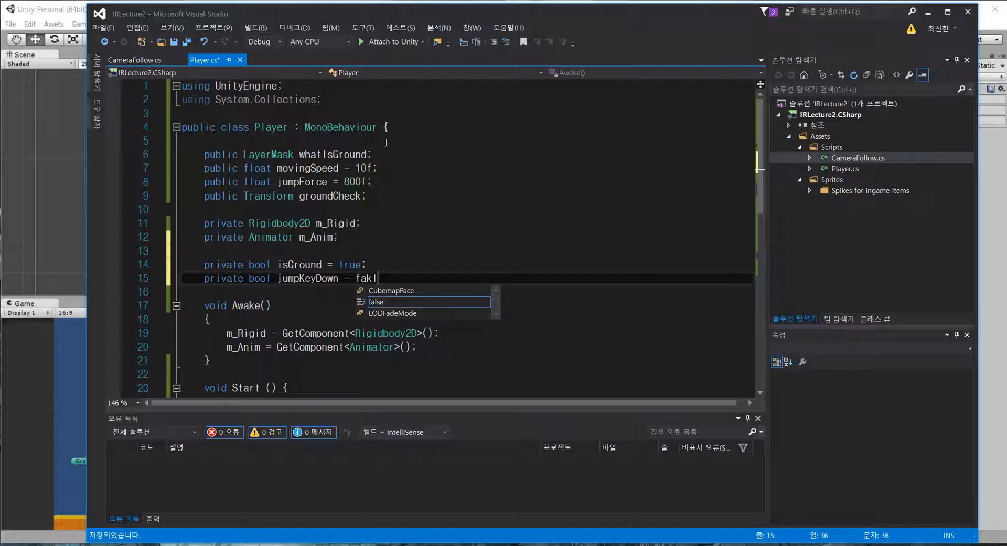
{"action": "type", "text": "lse;"}
{"action": "key", "text": "Up"}
{"action": "key", "text": "Up"}
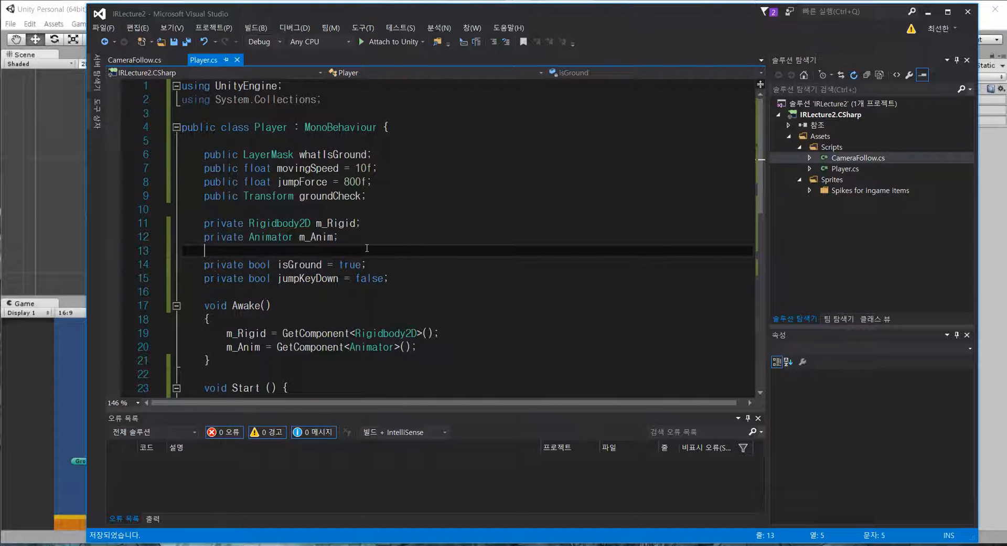
- Change the initial value of isGround to false and save the script
{"action": "double_click", "coordinate": [346, 264]}
{"action": "key", "text": "BackSpace"}
{"action": "type", "text": "fa"}
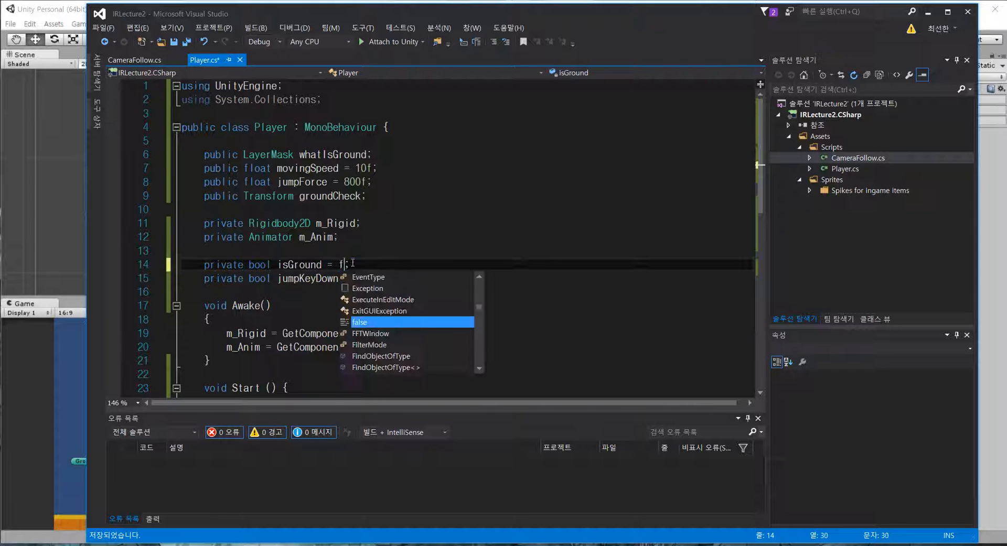
{"action": "type", "text": "lse;"}
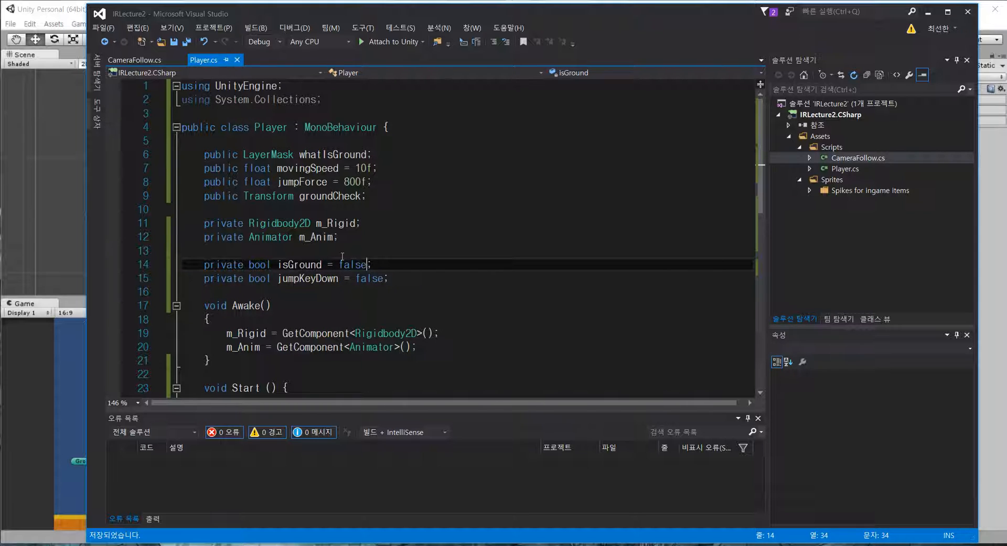
{"action": "double_click", "coordinate": [341, 196]}
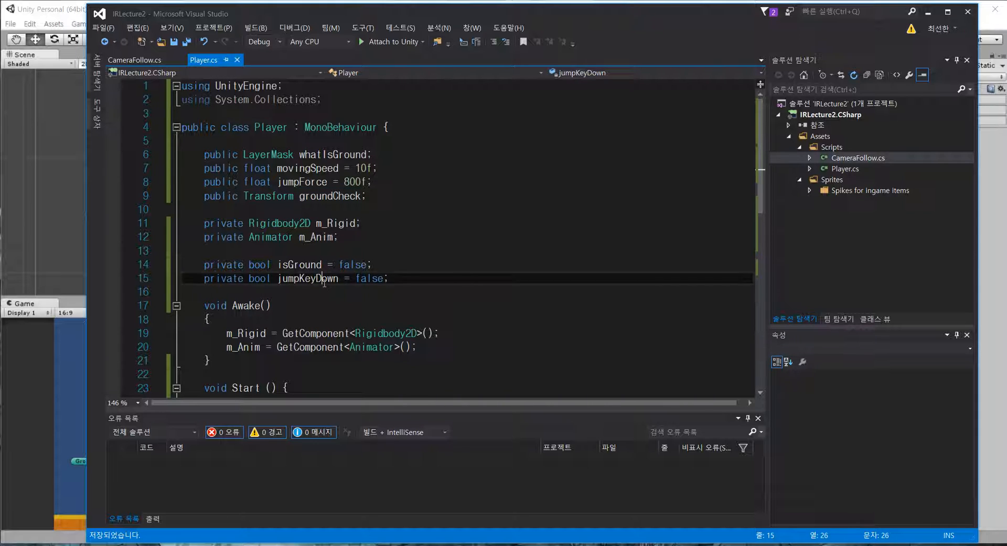
{"action": "double_click", "coordinate": [338, 276]}
- Inside Update, start an if statement with the condition Input.GetButtonDown("Jump")
{"action": "scroll", "coordinate": [339, 271], "scroll_direction": "down", "scroll_amount": 6}
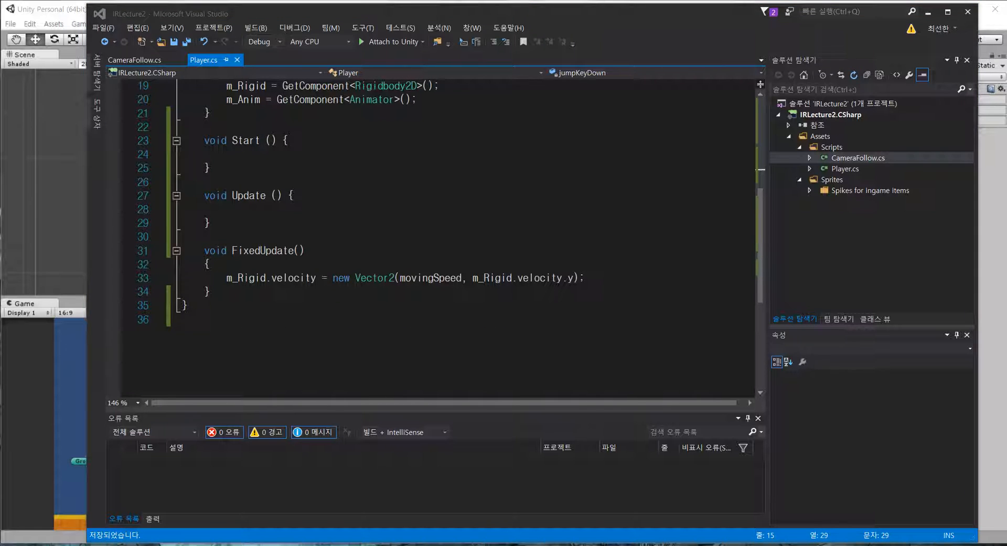
{"action": "left_click", "coordinate": [233, 210]}
{"action": "key", "text": "Tab"}
{"action": "type", "text": "if(Input."}
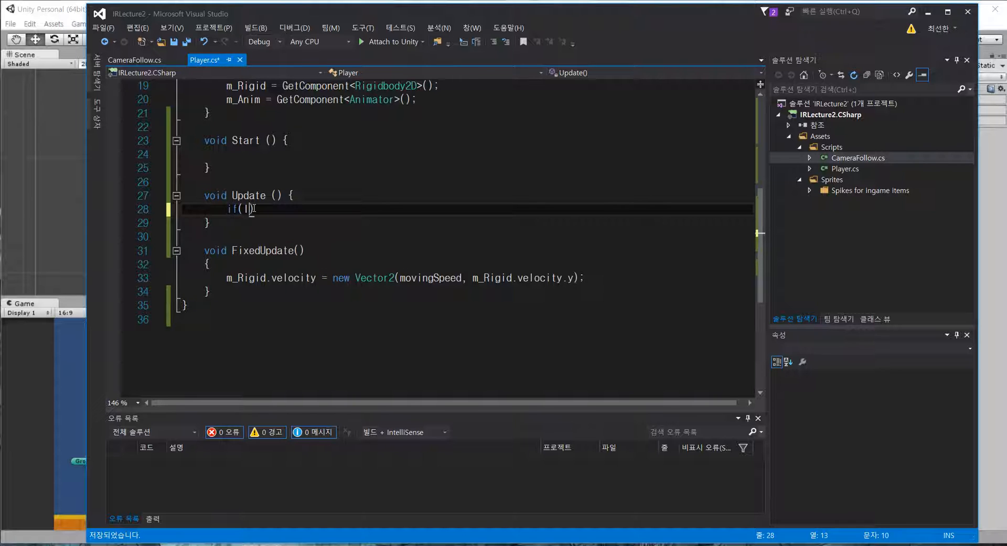
{"action": "type", "text": "GetKe"}
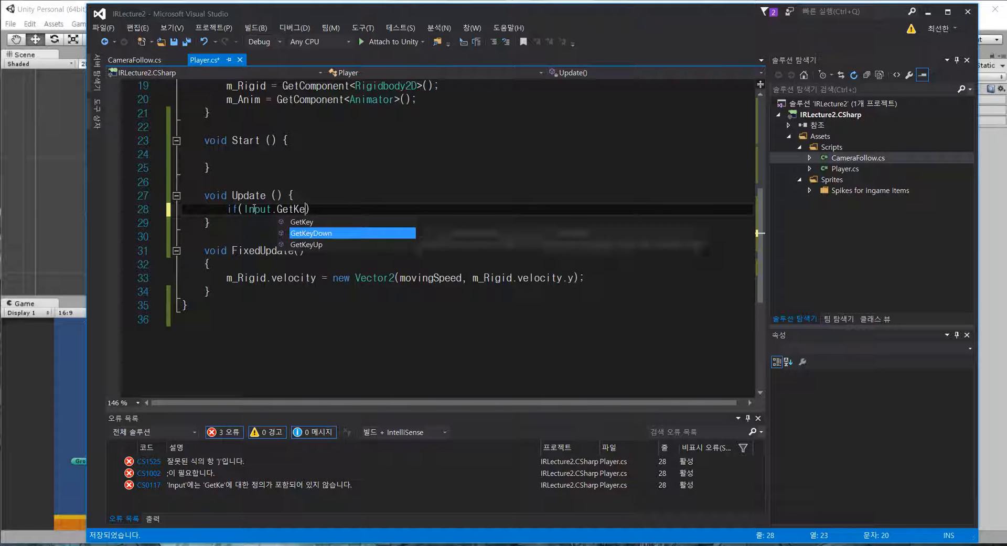
{"action": "key", "text": "BackSpace"}
{"action": "key", "text": "BackSpace"}
{"action": "type", "text": "Bu"}
{"action": "key", "text": "Down"}
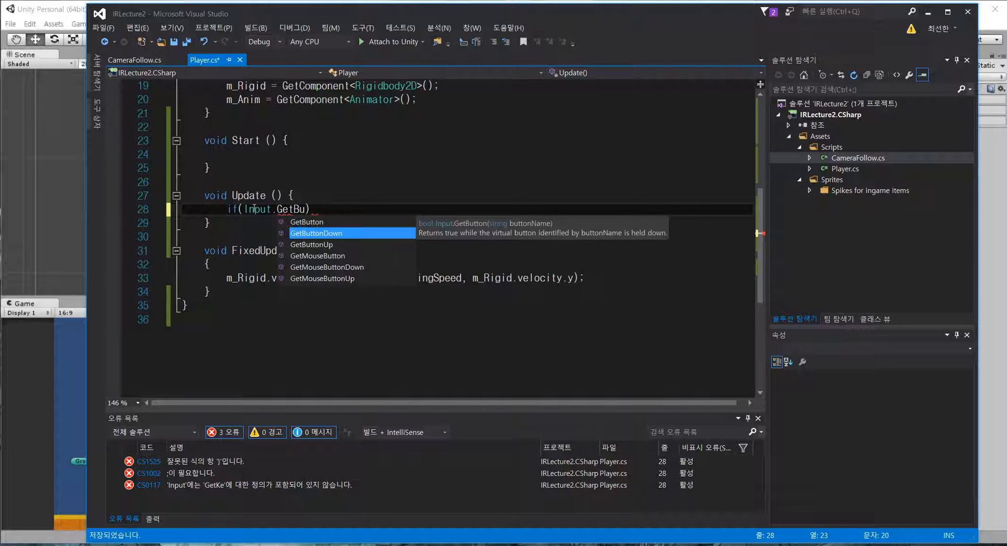
{"action": "key", "text": "Tab"}
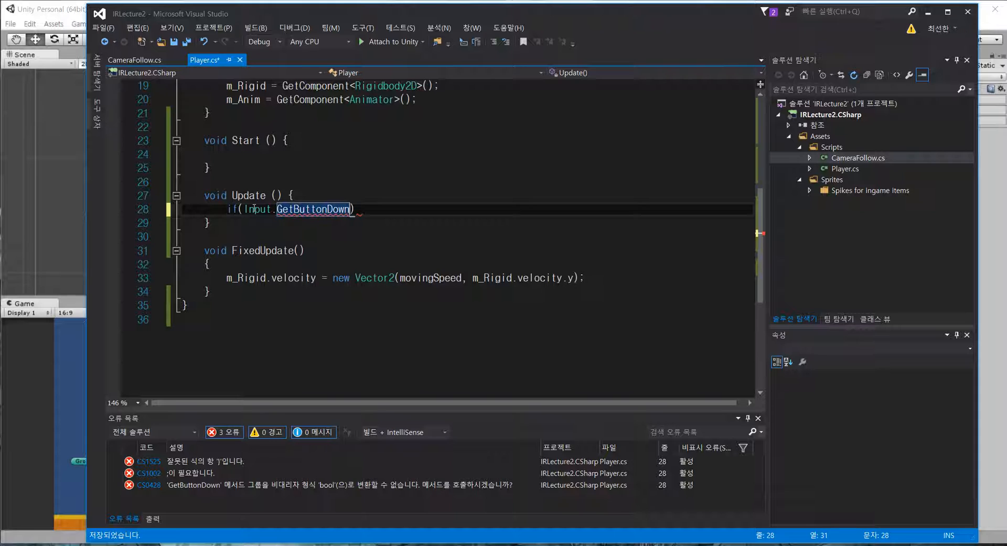
{"action": "type", "text": "("}
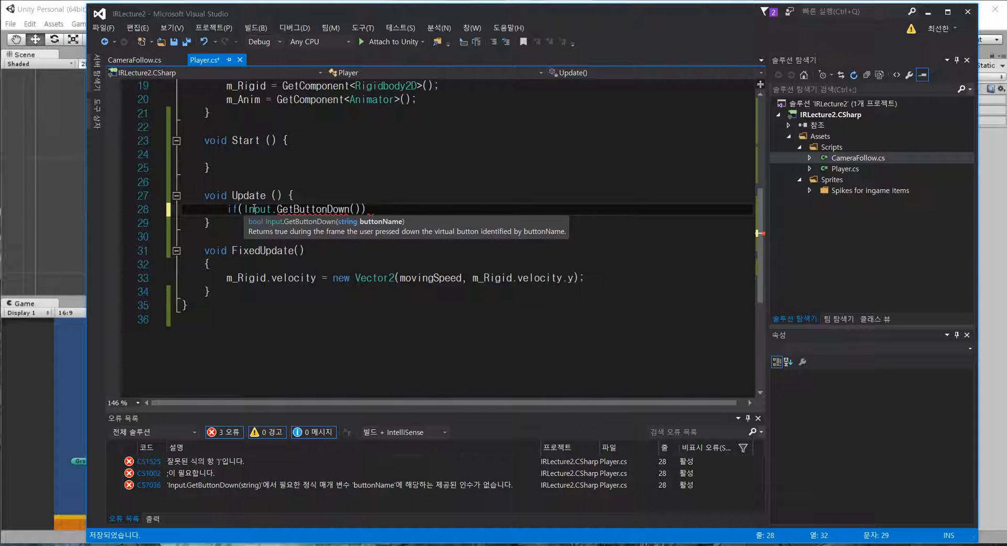
{"action": "type", "text": "\"Jump\")"}
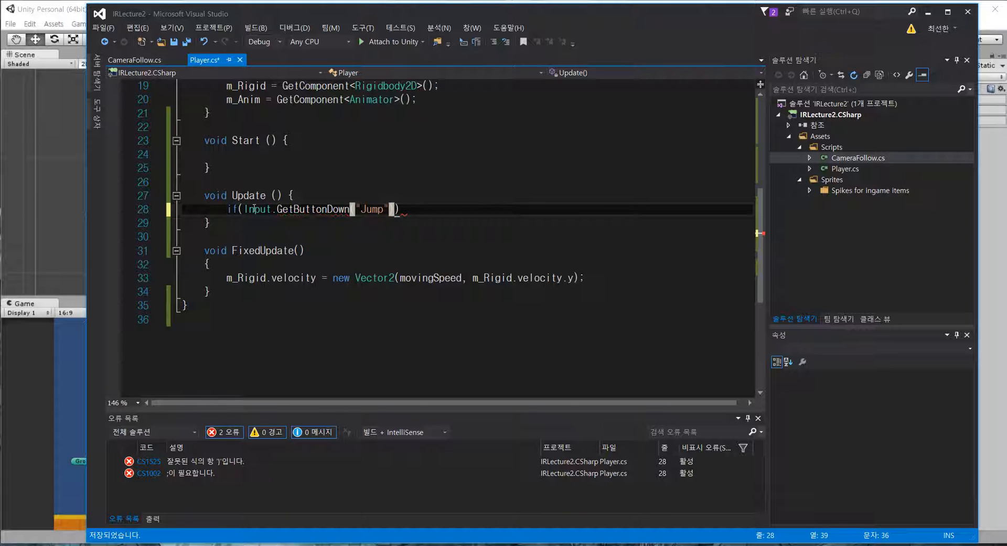
- Extend the jump condition with && isGround, give the if statement a braced body, and save the script
{"action": "type", "text": " && i"}
{"action": "type", "text": "sGround"}
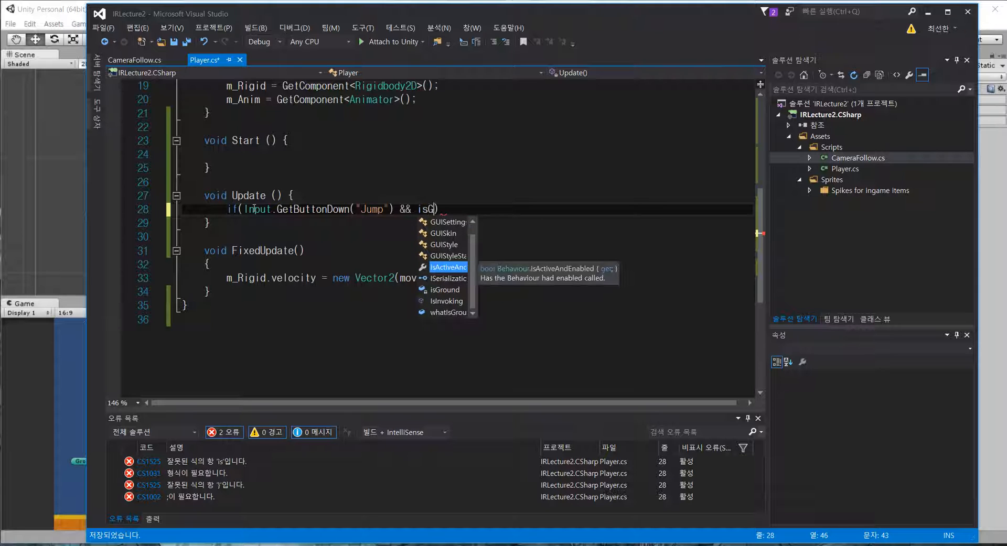
{"action": "type", "text": ")"}
{"action": "key", "text": "Return"}
{"action": "type", "text": "{"}
{"action": "key", "text": "Return"}
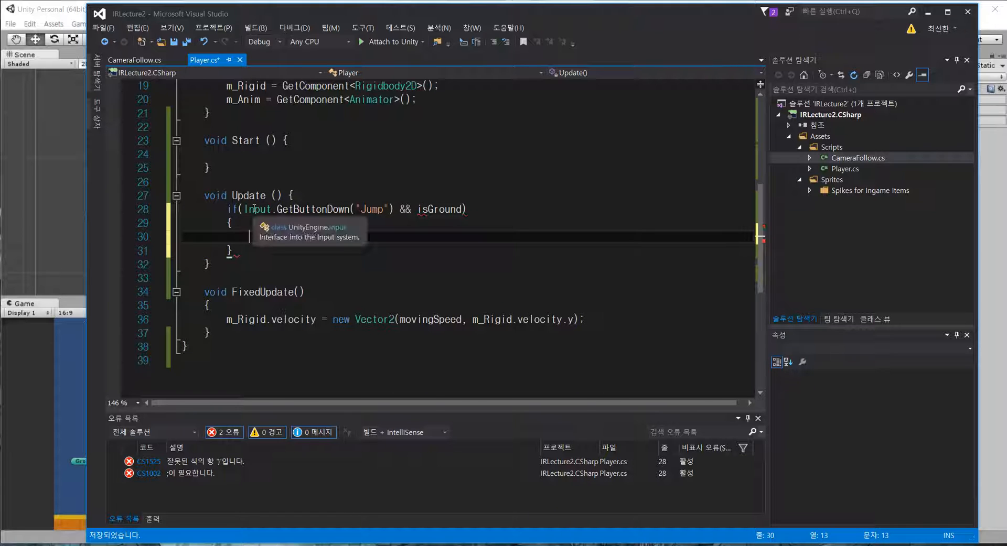
{"action": "key", "text": "ctrl+s"}
- Set jumpKeyDown = true inside the if body in Update and save the script
{"action": "type", "text": "ju"}
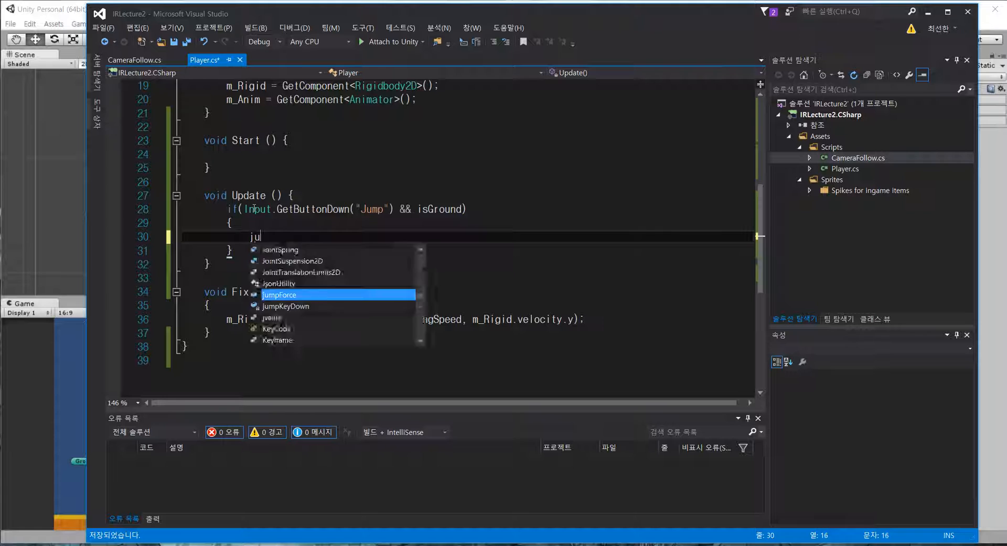
{"action": "type", "text": "mpKeyDown = true;"}
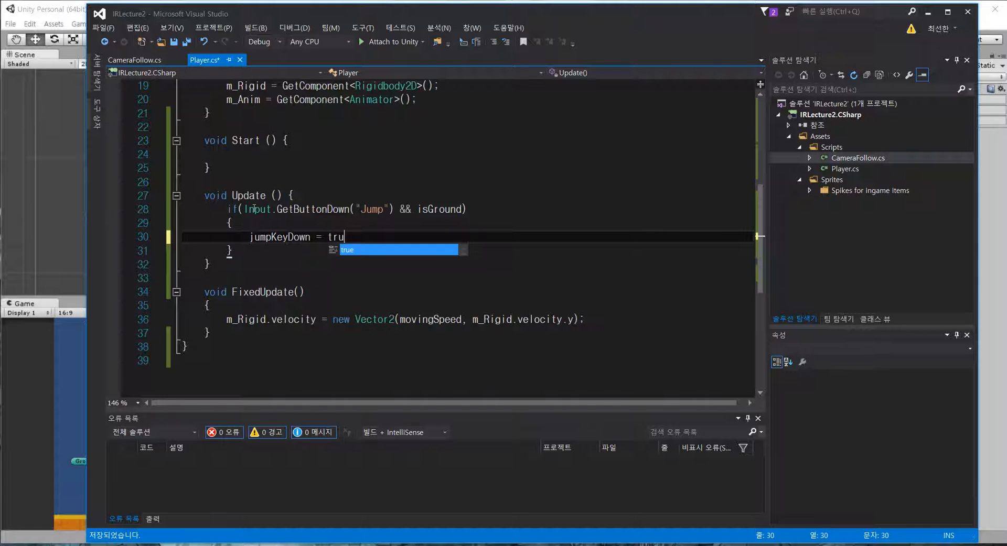
{"action": "key", "text": "ctrl+s"}
- In FixedUpdate, below the velocity line and a blank line, begin assigning isGround = Physics2D.OverlapCircle
{"action": "key", "text": "Down"}
{"action": "key", "text": "Down"}
{"action": "key", "text": "Down"}
{"action": "key", "text": "Down"}
{"action": "key", "text": "Down"}
{"action": "key", "text": "Down"}
{"action": "key", "text": "End"}
{"action": "key", "text": "Return"}
{"action": "key", "text": "Return"}
{"action": "type", "text": "i"}
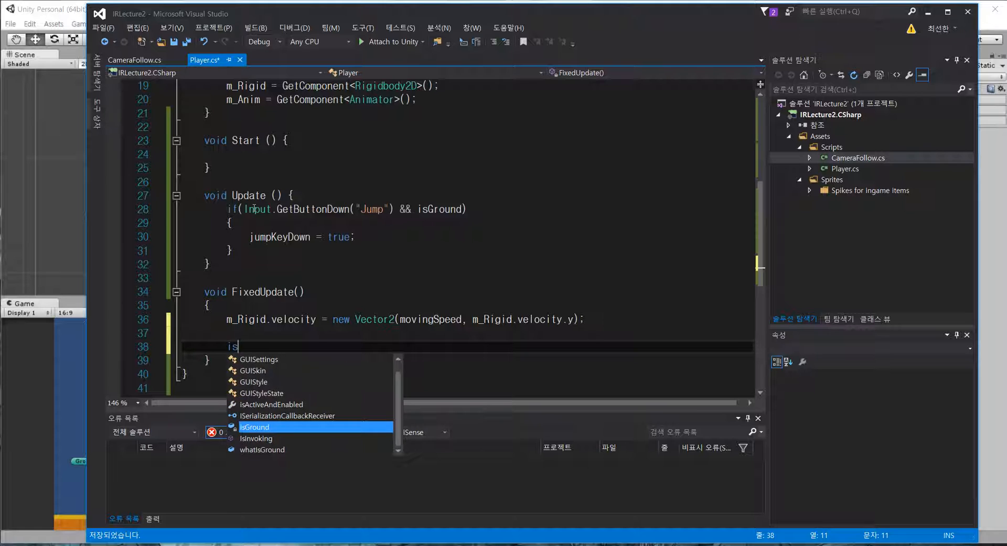
{"action": "key", "text": "Tab"}
{"action": "type", "text": "= Phyu"}
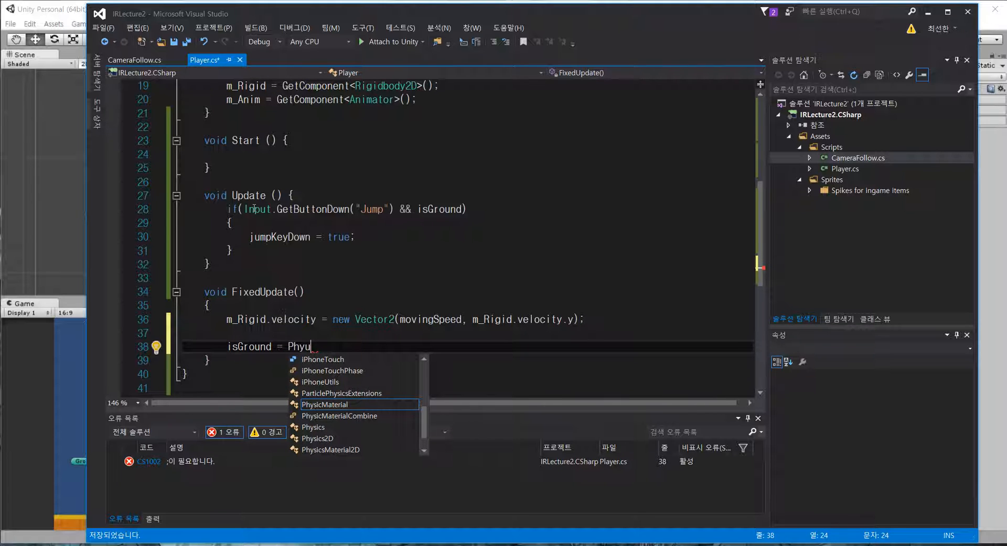
{"action": "key", "text": "BackSpace"}
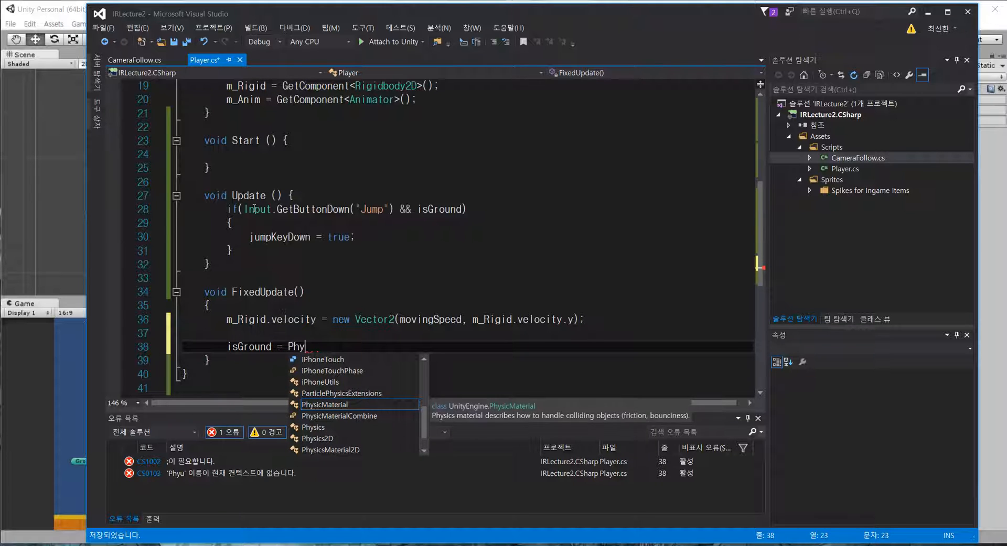
{"action": "type", "text": "sics2D"}
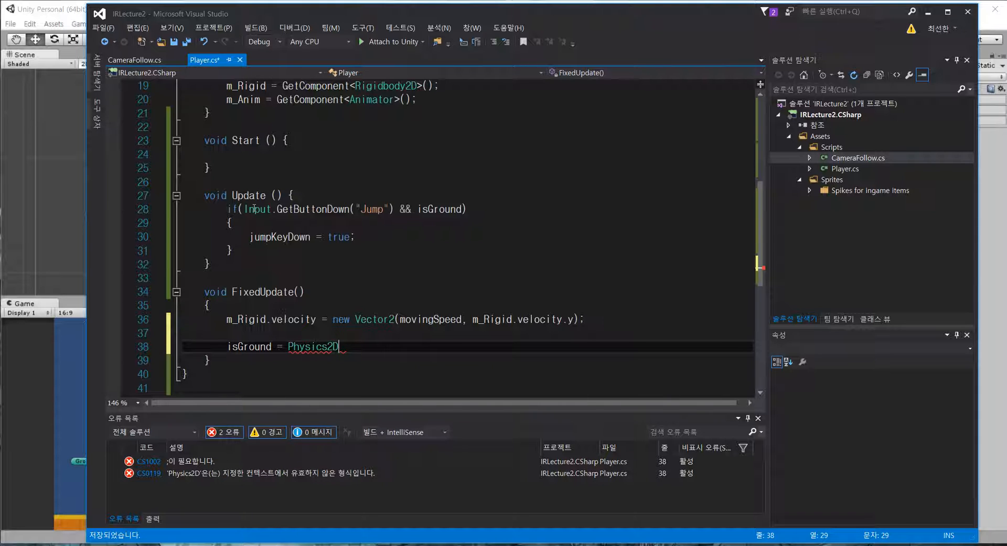
{"action": "type", "text": ".Ove"}
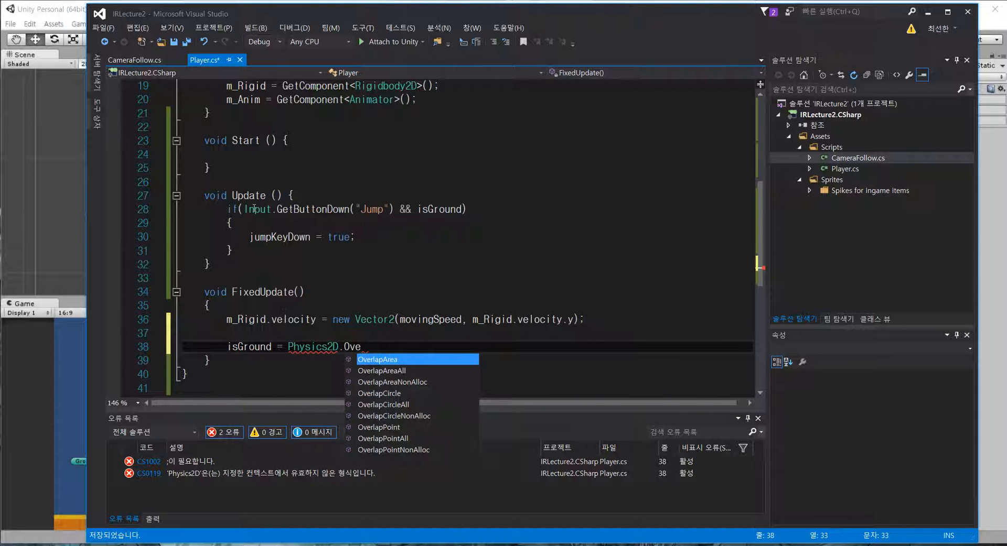
{"action": "type", "text": "rlap"}
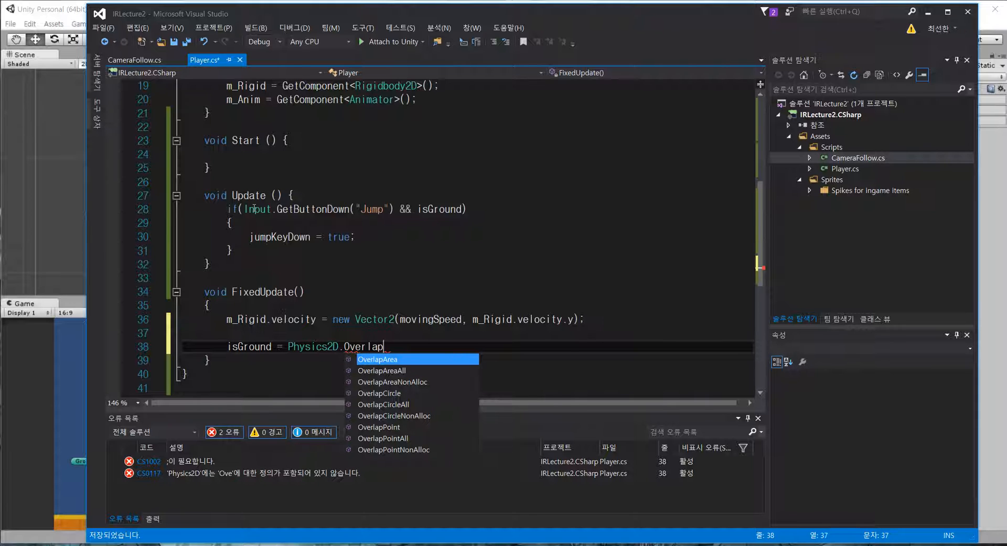
{"action": "type", "text": "Circle"}
{"action": "key", "text": "Tab"}
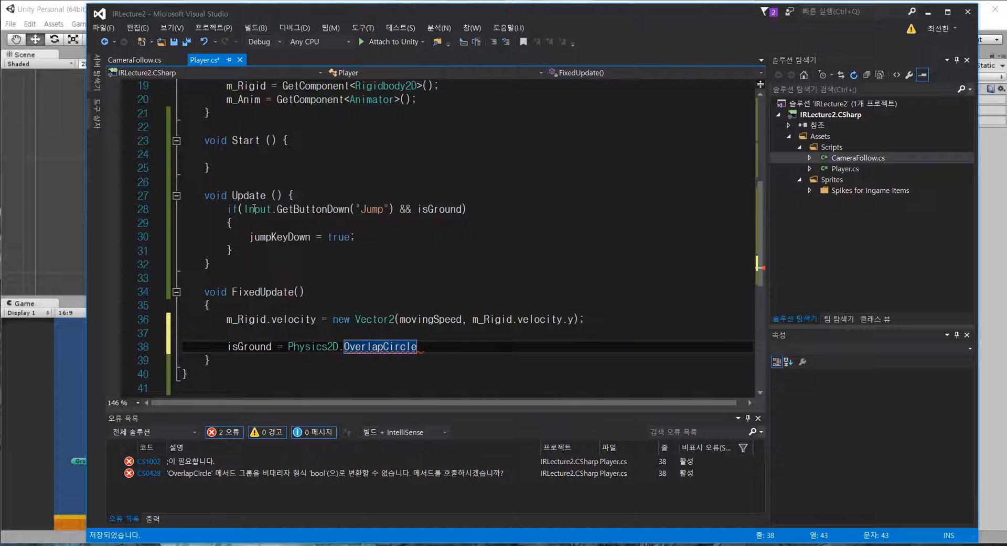
- Complete the OverlapCircle call in FixedUpdate with the arguments groundCheck.position, 0.2f and whatIsGround, ending the statement with a semicolon
{"action": "type", "text": "("}
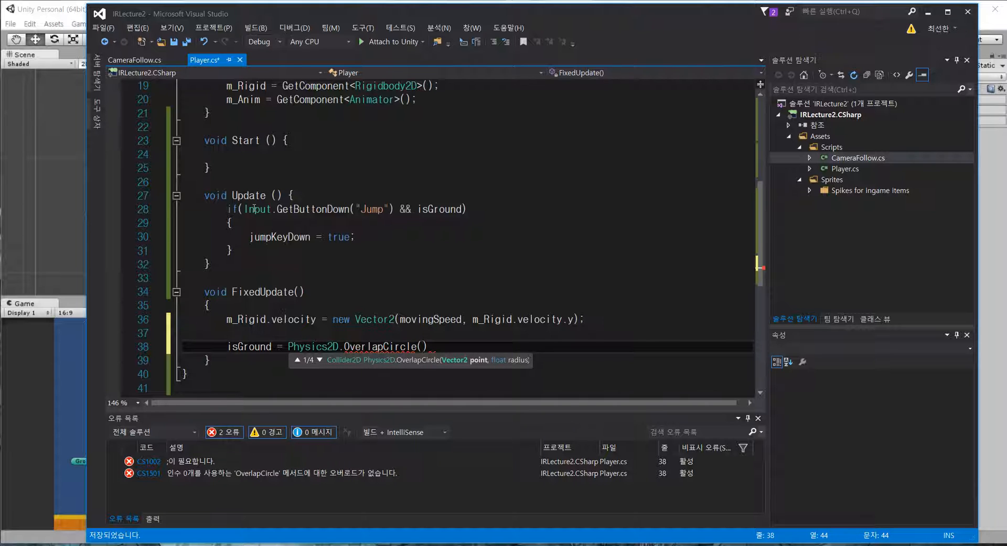
{"action": "type", "text": "groundCheck.position"}
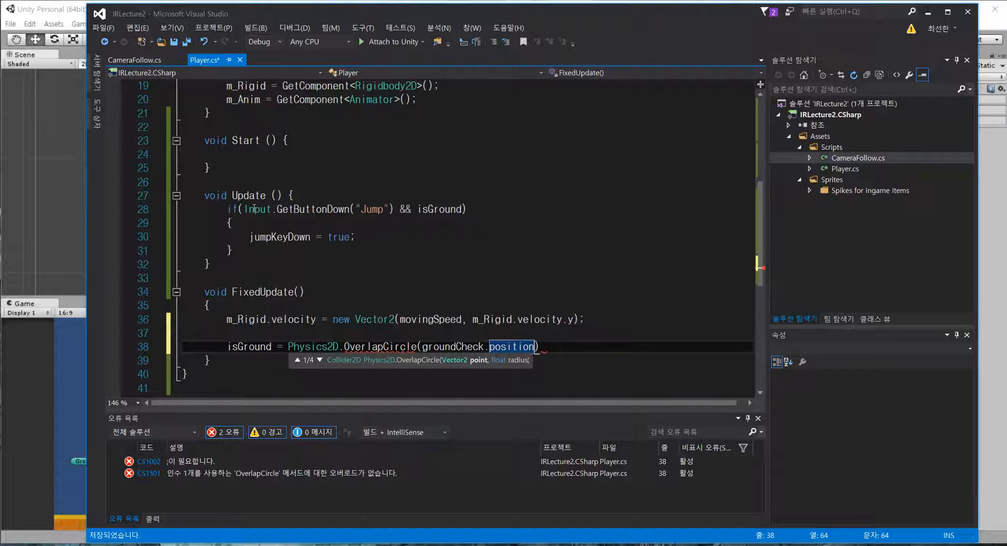
{"action": "type", "text": ", 0.2f"}
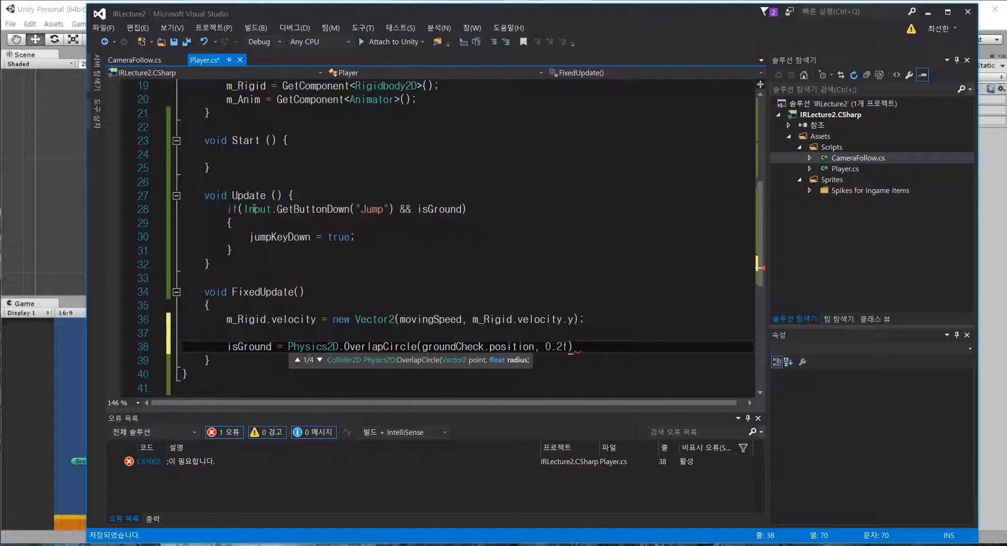
{"action": "type", "text": ", whatIsGround"}
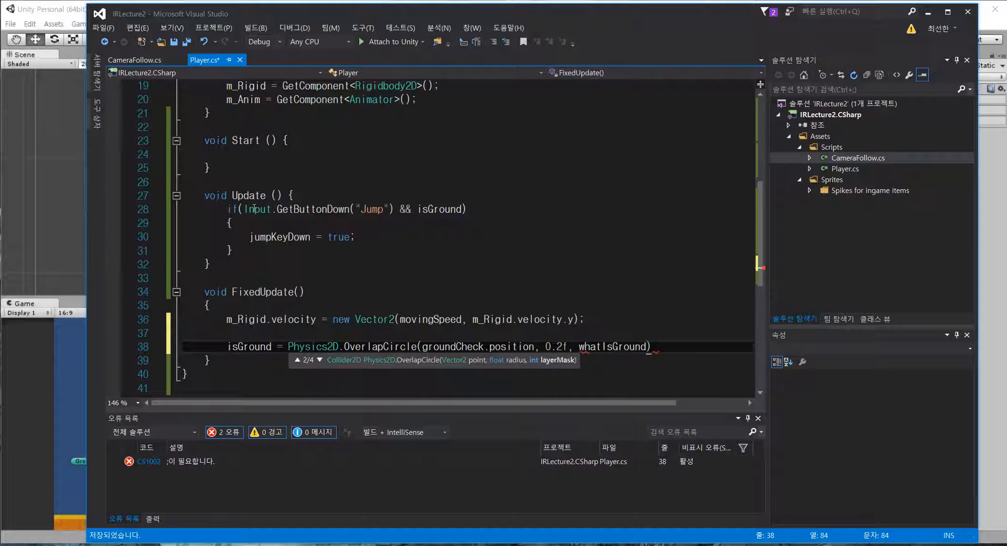
{"action": "type", "text": ");"}
{"action": "key", "text": "Left"}
{"action": "key", "text": "Home"}
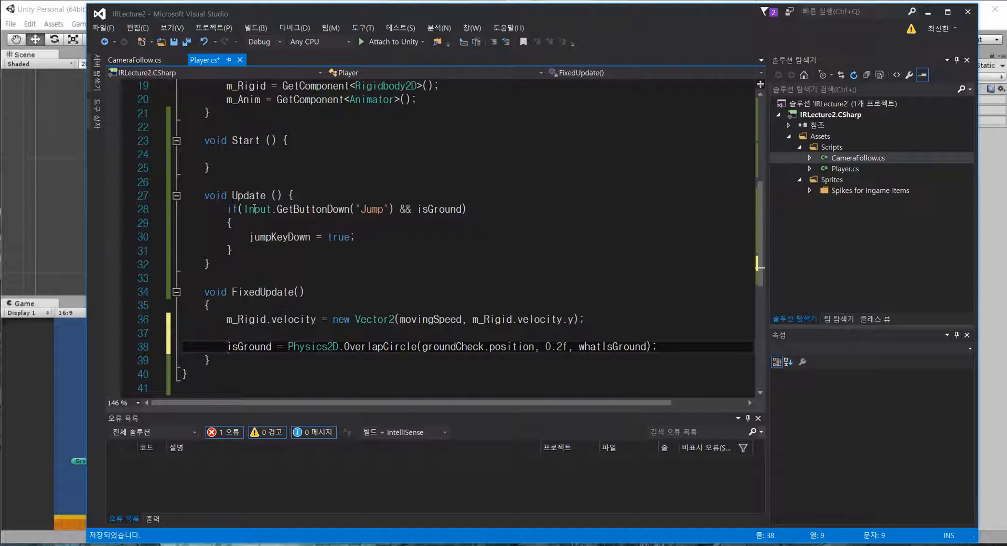
{"action": "key", "text": "shift+Right"}
{"action": "key", "text": "shift+Right"}
{"action": "key", "text": "shift+Right"}
- Below the isGround assignment and a blank line, add m_Anim.SetBool("ground", isGround); and save the script
{"action": "key", "text": "End"}
{"action": "key", "text": "Return"}
{"action": "key", "text": "Return"}
{"action": "type", "text": "m_Anim."}
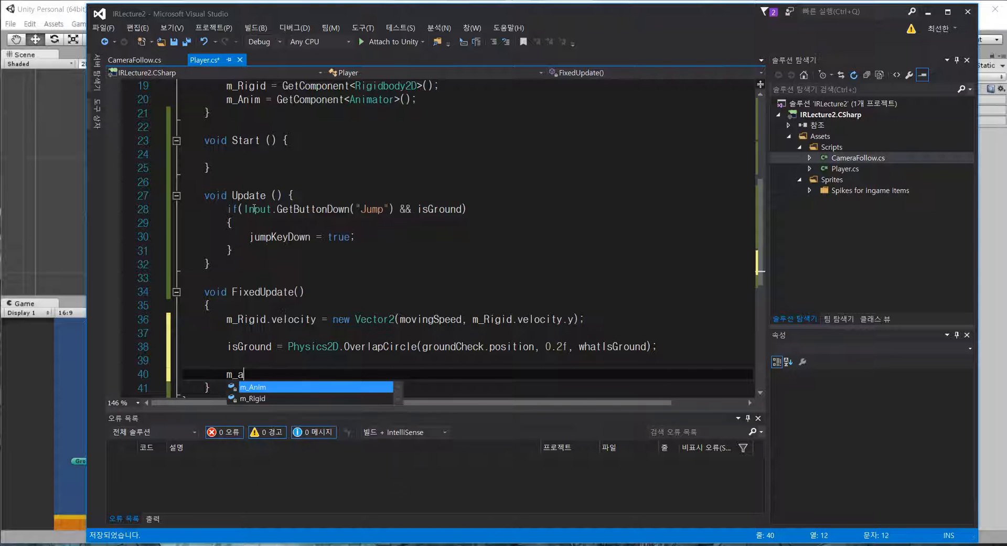
{"action": "type", "text": "Se"}
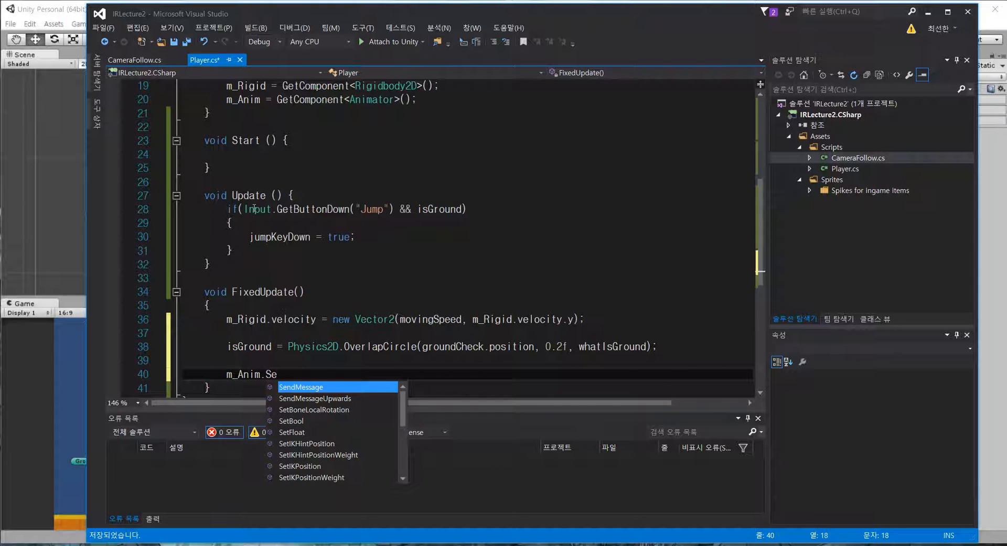
{"action": "type", "text": "tBool("}
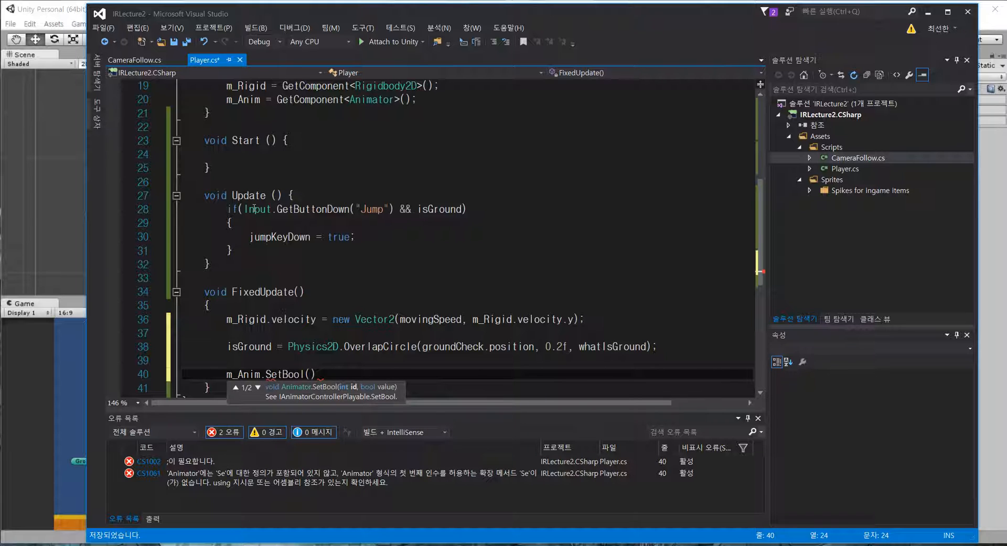
{"action": "type", "text": "\"ground\","}
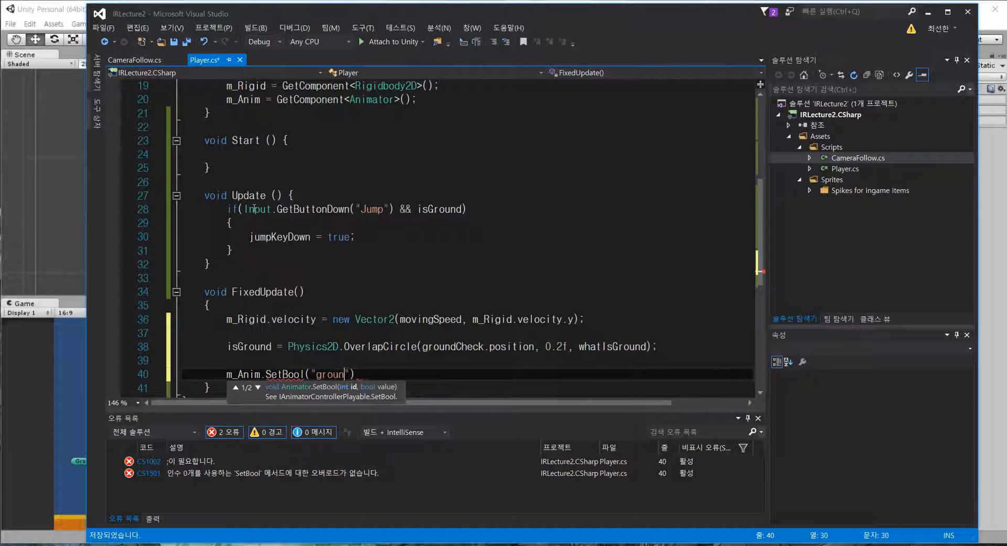
{"action": "type", "text": " is"}
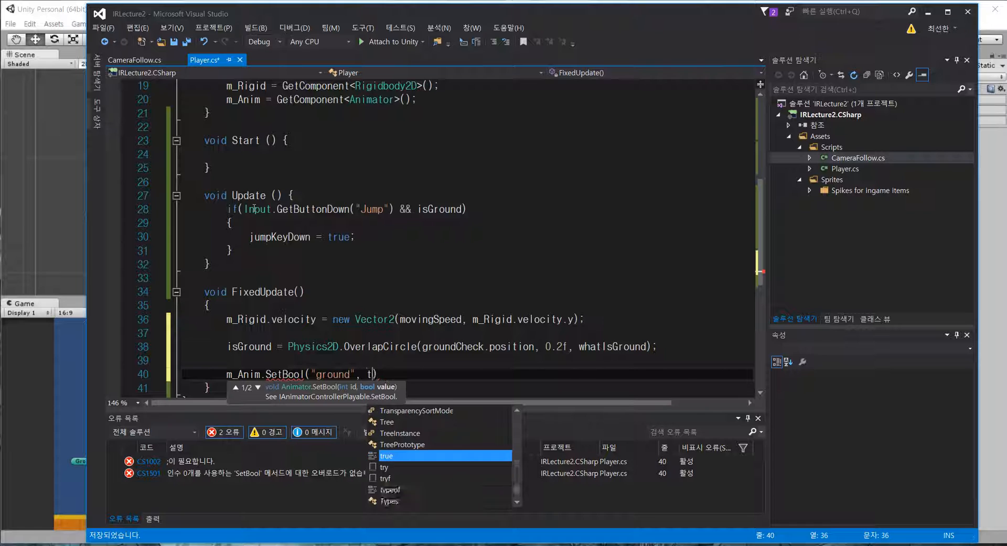
{"action": "type", "text": "Ground);"}
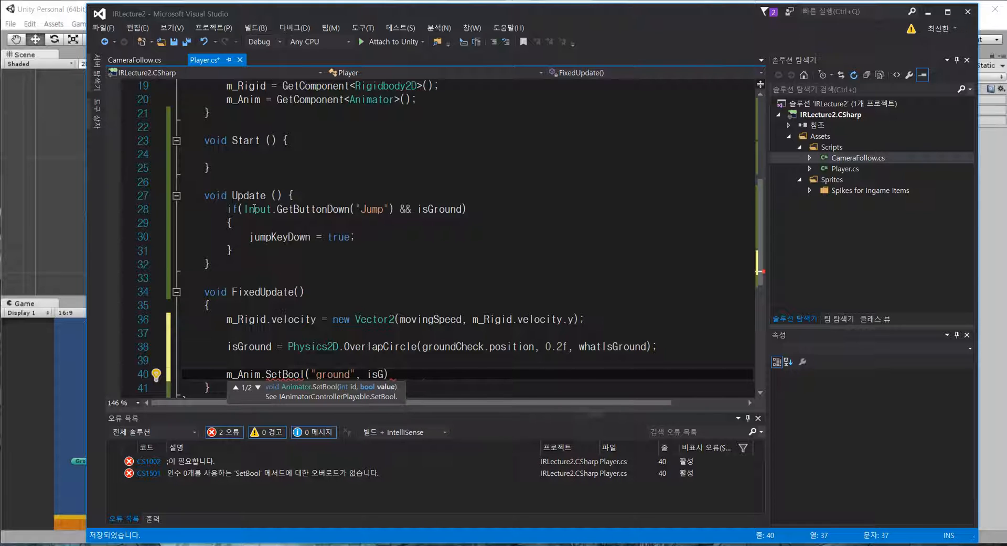
{"action": "key", "text": "Up"}
{"action": "key", "text": "Up"}
{"action": "key", "text": "Home"}
{"action": "key", "text": "shift+End"}
{"action": "key", "text": "Down"}
{"action": "key", "text": "Down"}
{"action": "key", "text": "Home"}
{"action": "key", "text": "Right"}
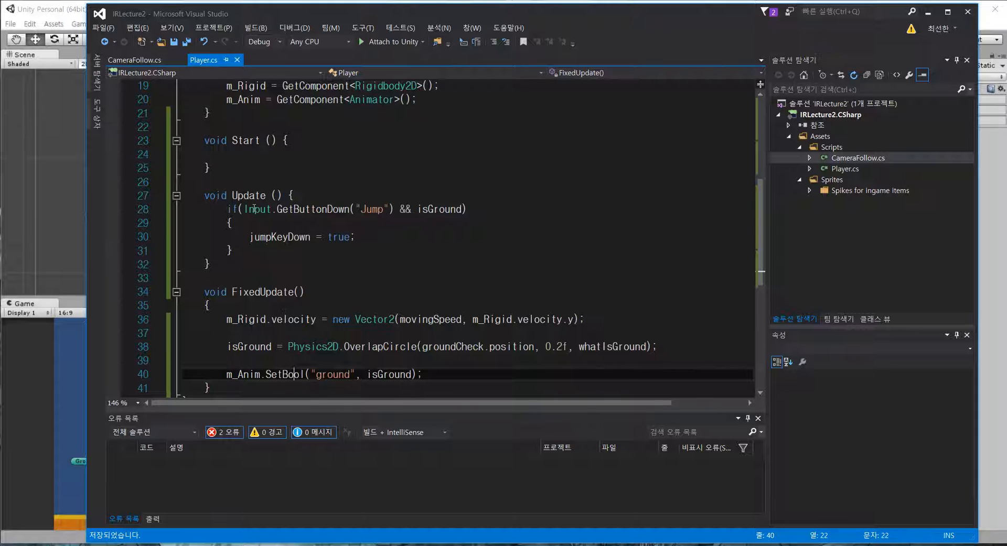
{"action": "key", "text": "Right"}
{"action": "key", "text": "Right"}
{"action": "key", "text": "Right"}
{"action": "key", "text": "Right"}
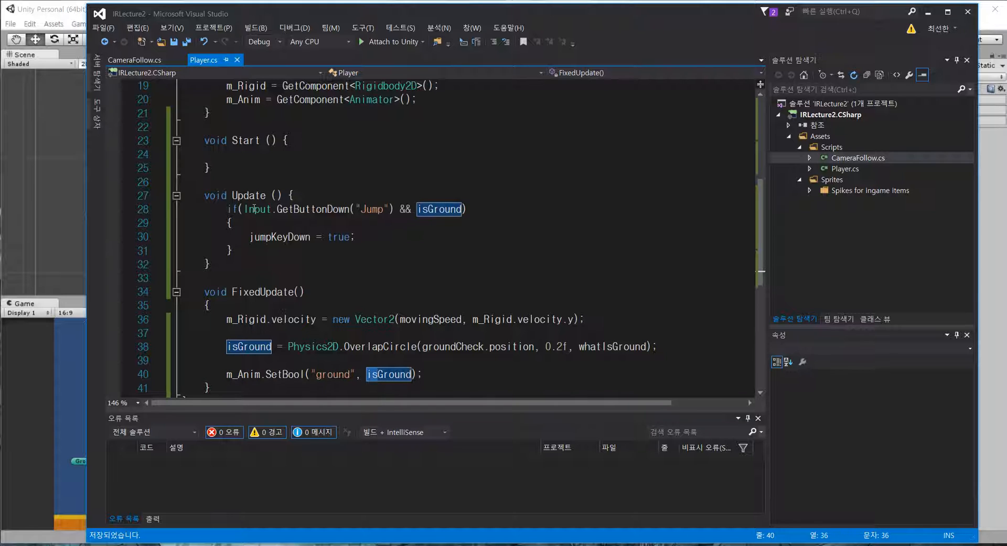
- Below the SetBool line and a blank line, add an if statement with the condition jumpKeyDown && isGround and a braced body
{"action": "key", "text": "End"}
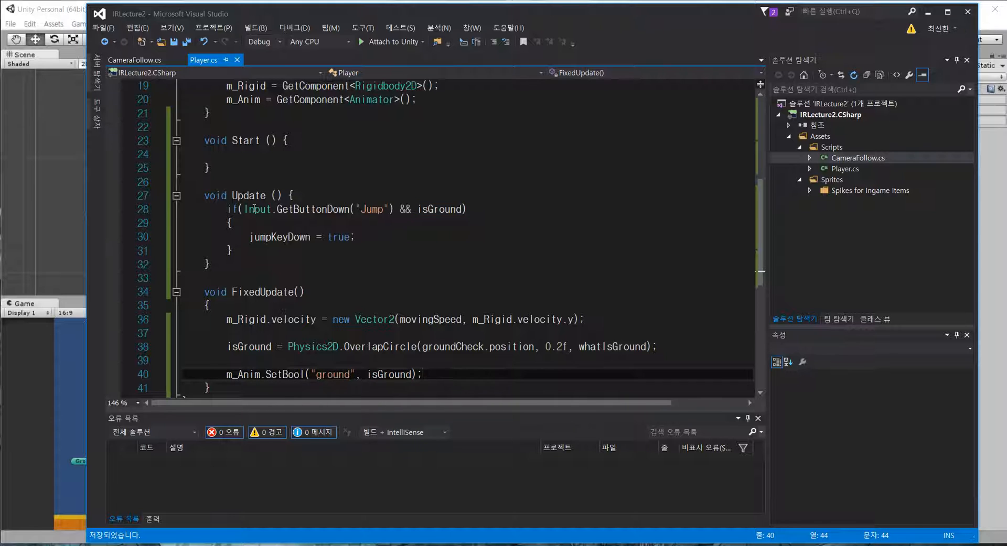
{"action": "key", "text": "Return"}
{"action": "key", "text": "Return"}
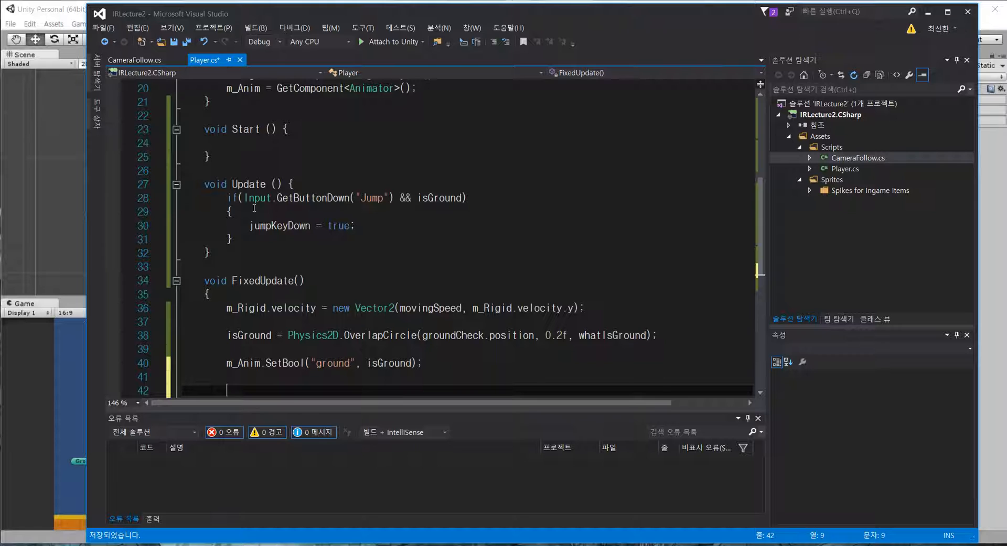
{"action": "type", "text": "if("}
{"action": "type", "text": "jump"}
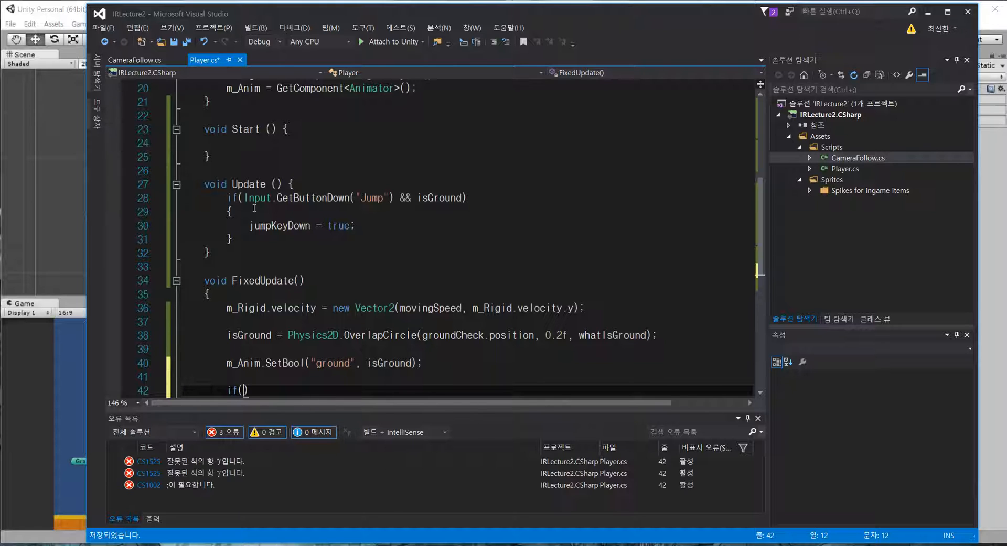
{"action": "key", "text": "Tab"}
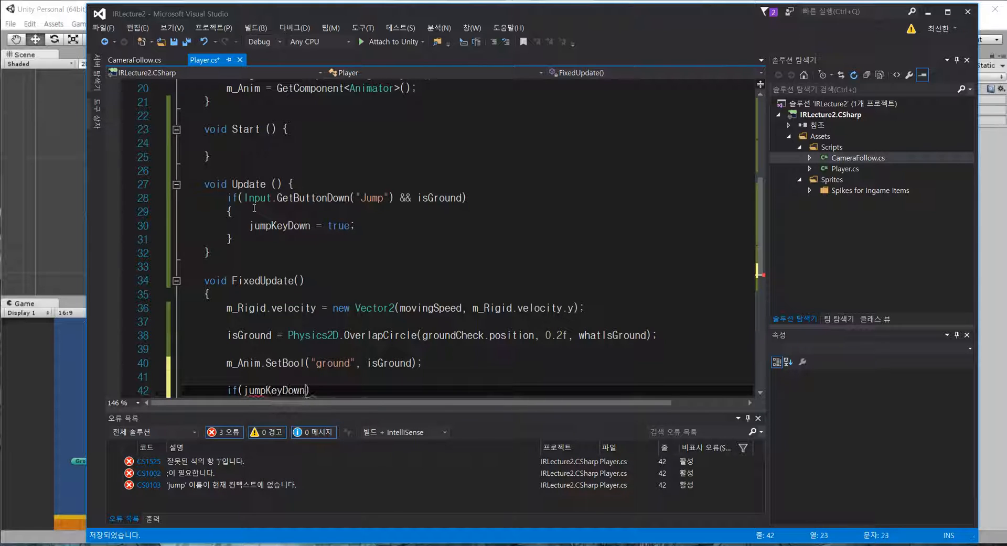
{"action": "type", "text": "&& is"}
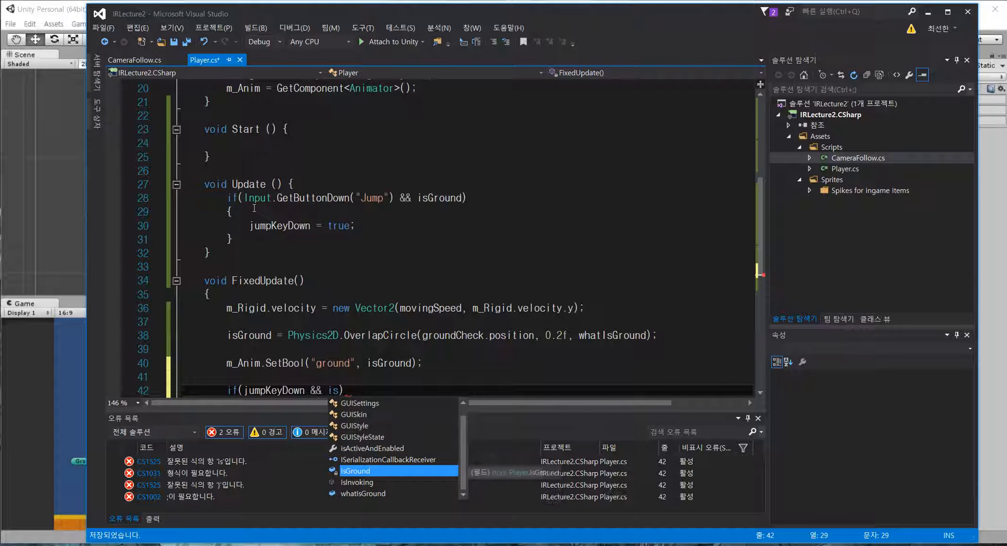
{"action": "key", "text": "Tab"}
{"action": "type", "text": ")"}
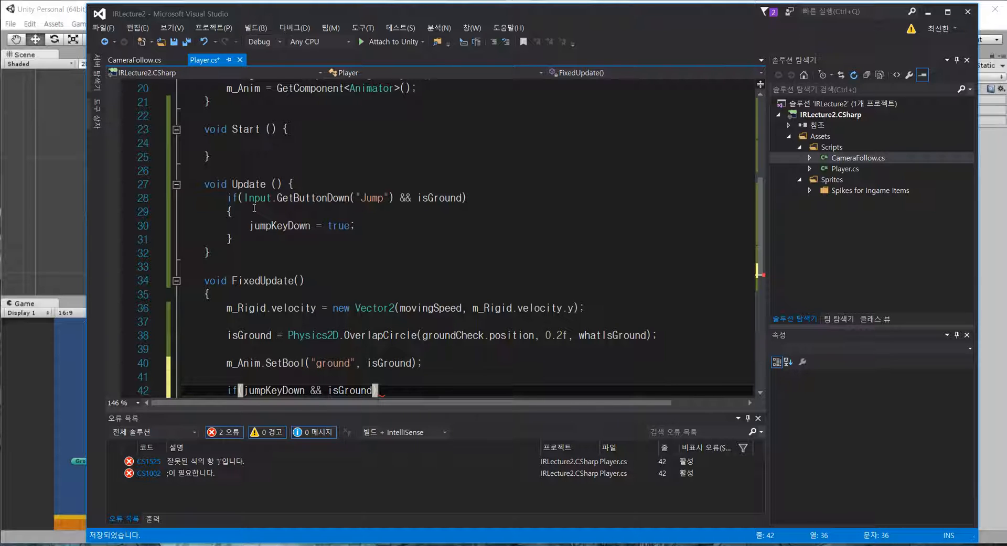
{"action": "key", "text": "Return"}
{"action": "type", "text": "{"}
{"action": "key", "text": "Return"}
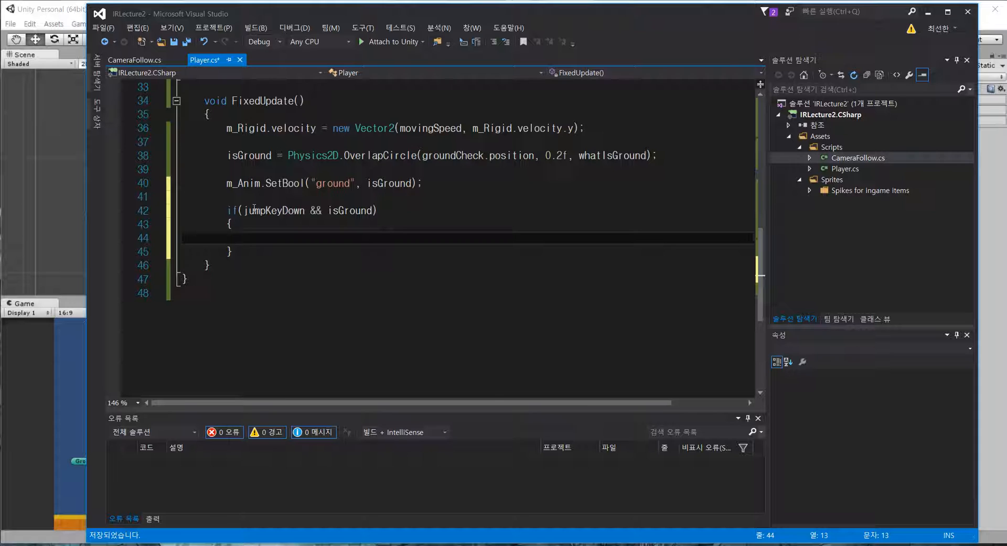
- Inside the new if body in FixedUpdate, set isGround = false and jumpKeyDown = false on separate lines
{"action": "type", "text": "isGround"}
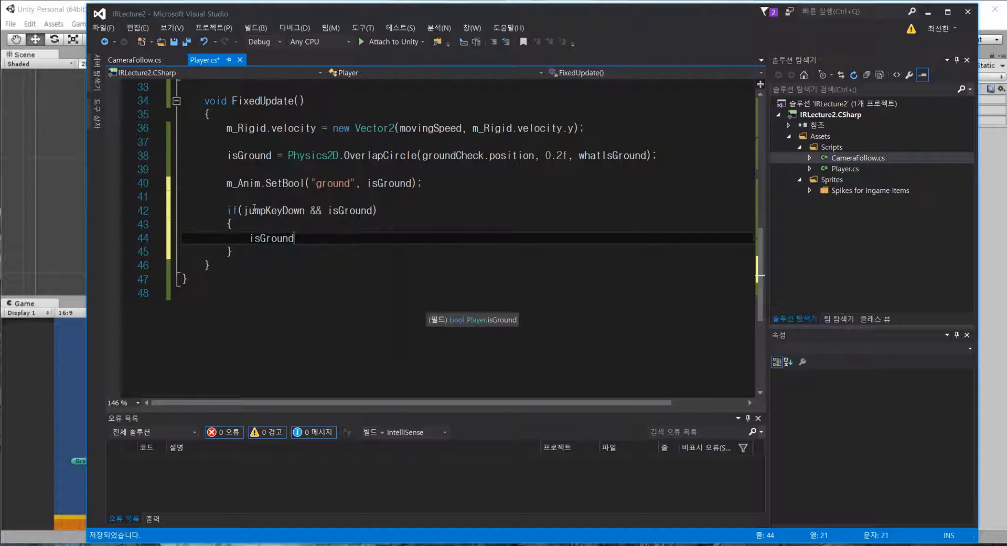
{"action": "type", "text": " = false;"}
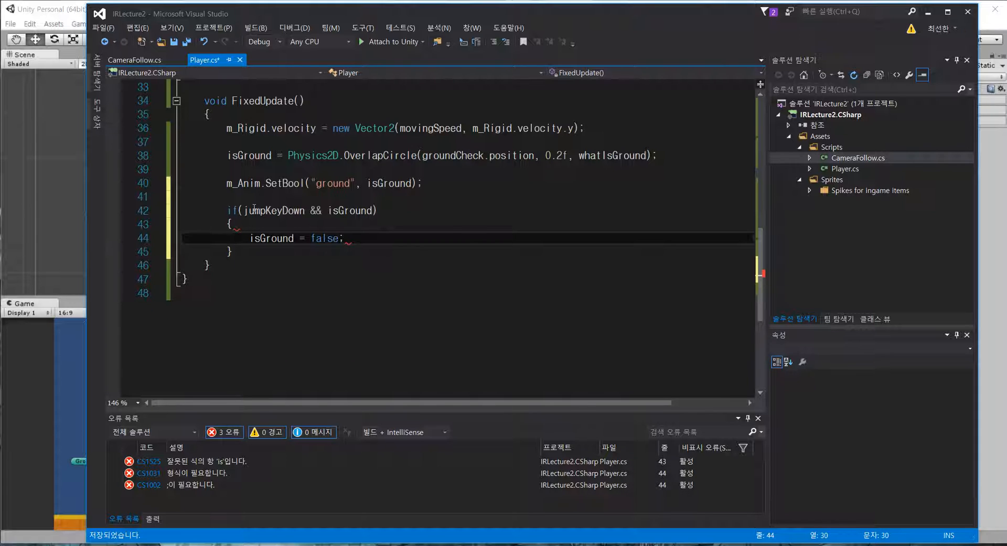
{"action": "key", "text": "Return"}
{"action": "type", "text": "jumpKeyDown = false;"}
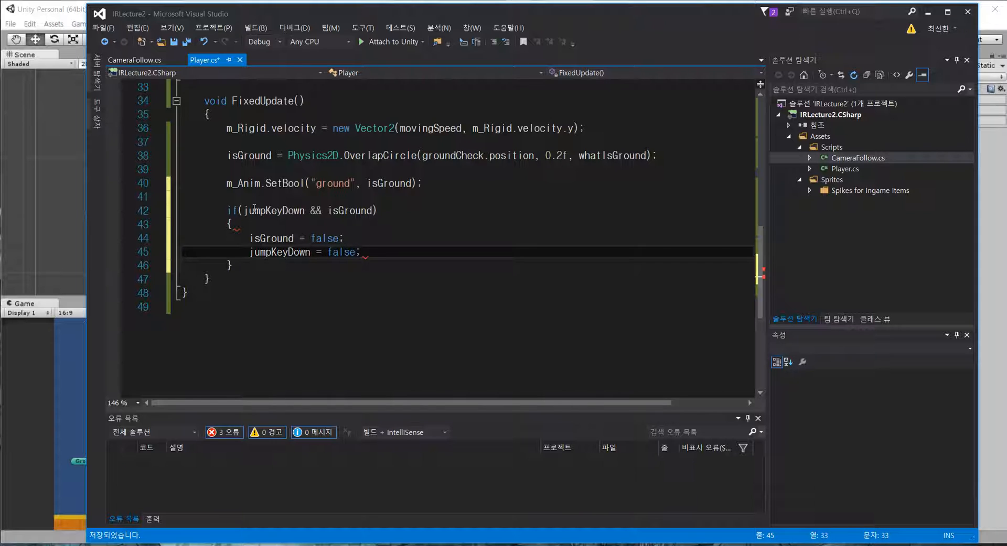
- Below the jumpKeyDown reset, add m_Rigid.AddForce(new Vector2(0, jumpForce)); and save the script
{"action": "key", "text": "Return"}
{"action": "type", "text": "m_rigid"}
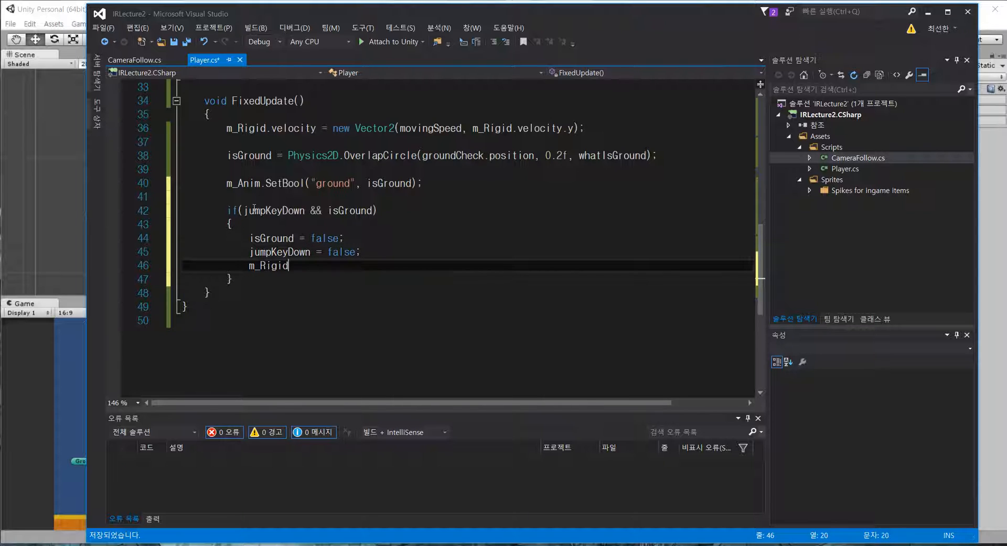
{"action": "type", "text": ".AddForce("}
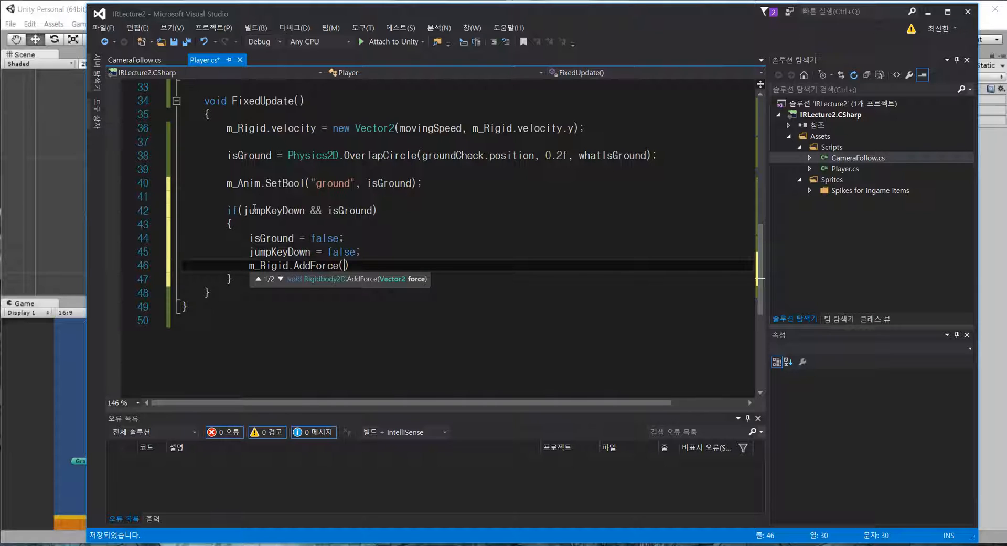
{"action": "type", "text": "new Vector2"}
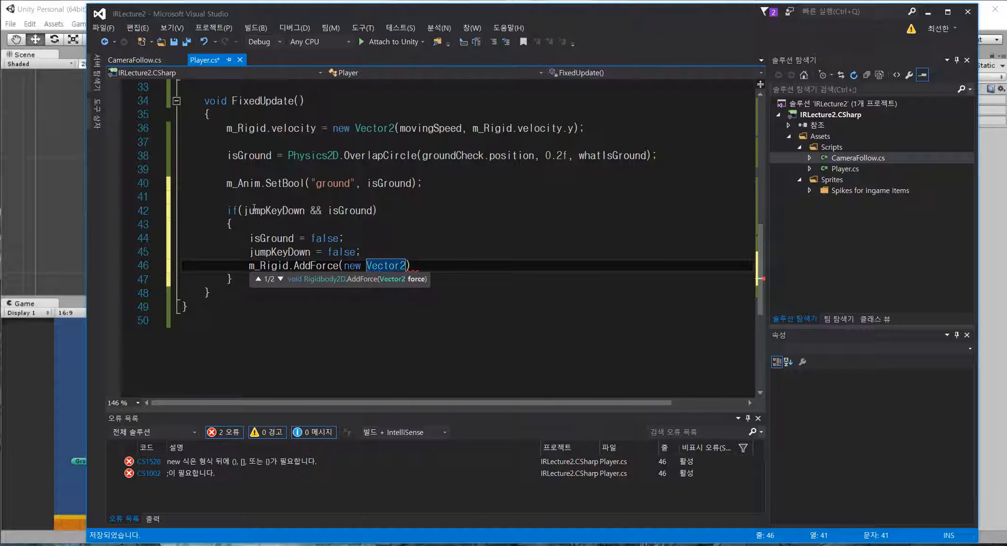
{"action": "type", "text": "(0, jumpKeyDown,"}
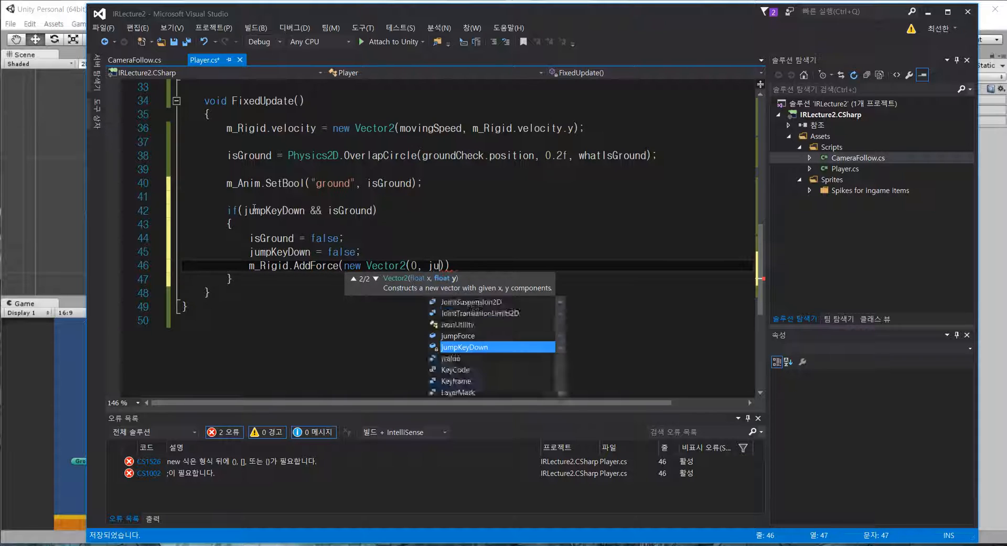
{"action": "key", "text": "BackSpace"}
{"action": "key", "text": "BackSpace"}
{"action": "key", "text": "BackSpace"}
{"action": "key", "text": "BackSpace"}
{"action": "key", "text": "BackSpace"}
{"action": "key", "text": "BackSpace"}
{"action": "key", "text": "BackSpace"}
{"action": "key", "text": "BackSpace"}
{"action": "type", "text": "Force))"}
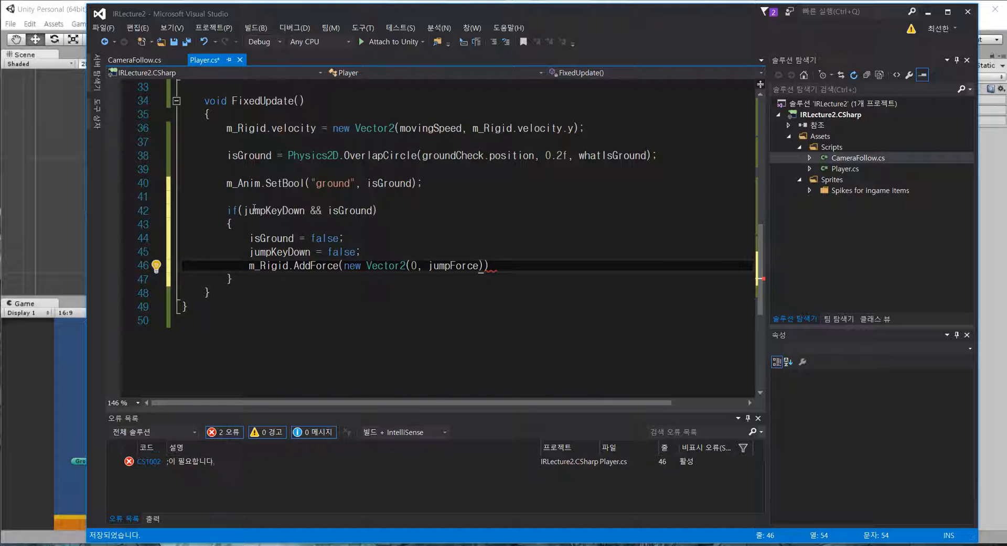
{"action": "type", "text": ";"}
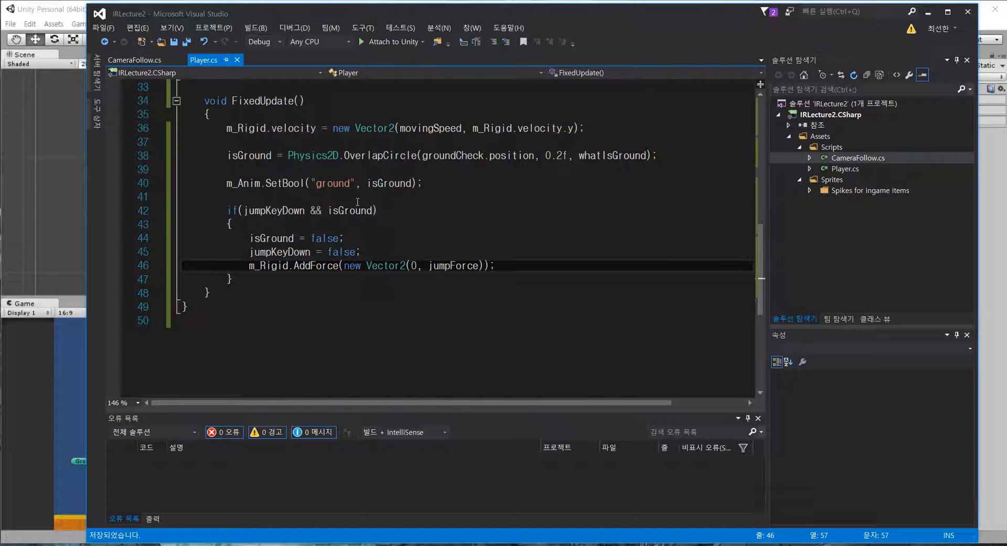
{"action": "left_click", "coordinate": [286, 169]}
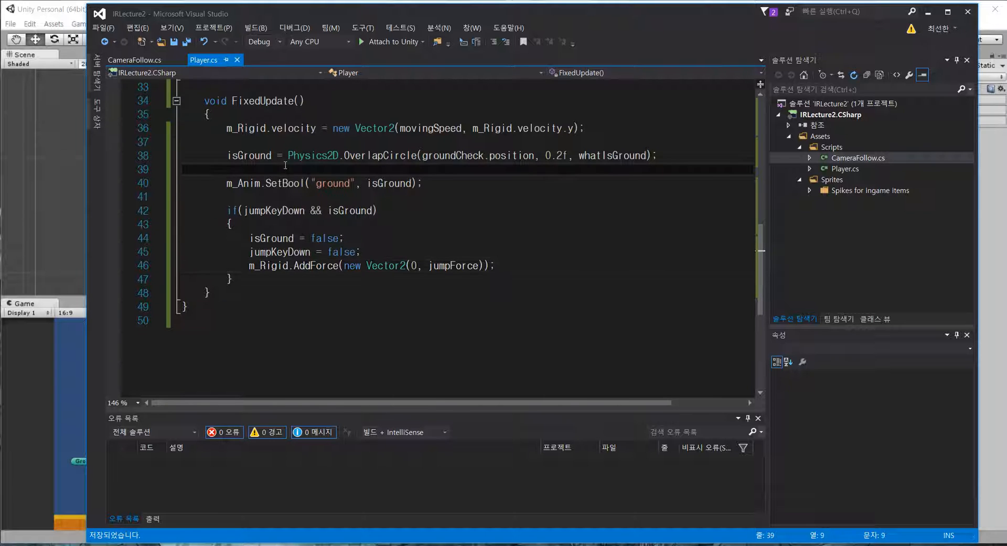
{"action": "scroll", "coordinate": [286, 165], "scroll_direction": "up", "scroll_amount": 11}
{"action": "scroll", "coordinate": [285, 165], "scroll_direction": "down", "scroll_amount": 6}
{"action": "scroll", "coordinate": [285, 165], "scroll_direction": "down", "scroll_amount": 6}
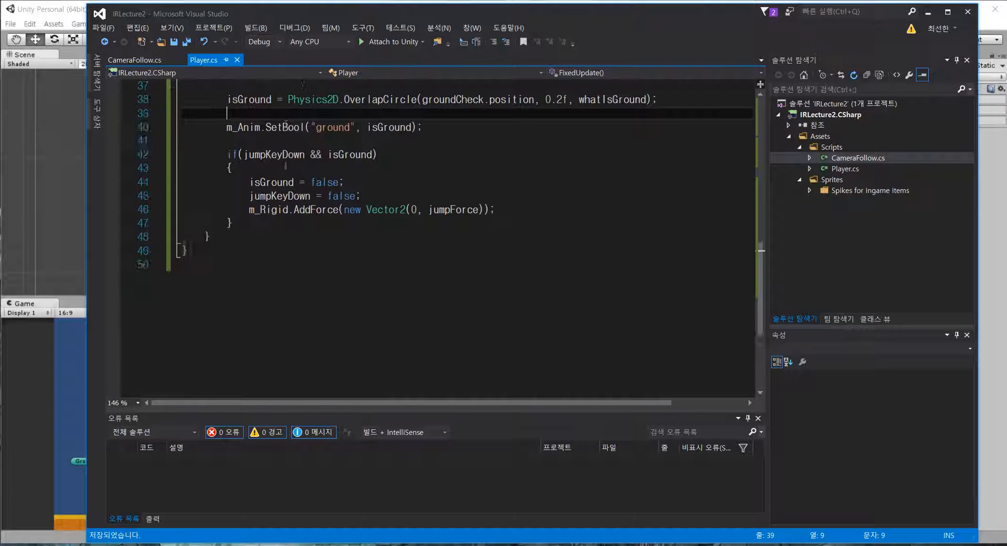
- Switch to Unity and assign the GroundCheck child object to the Ground Check field of the Player object's script component
{"action": "key", "text": "alt+Tab"}
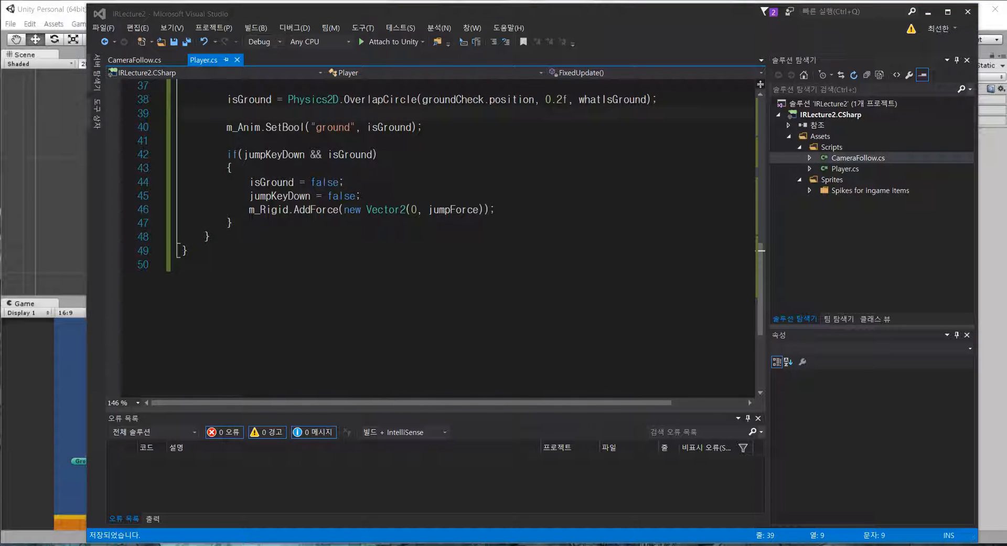
{"action": "left_click", "coordinate": [17, 179]}
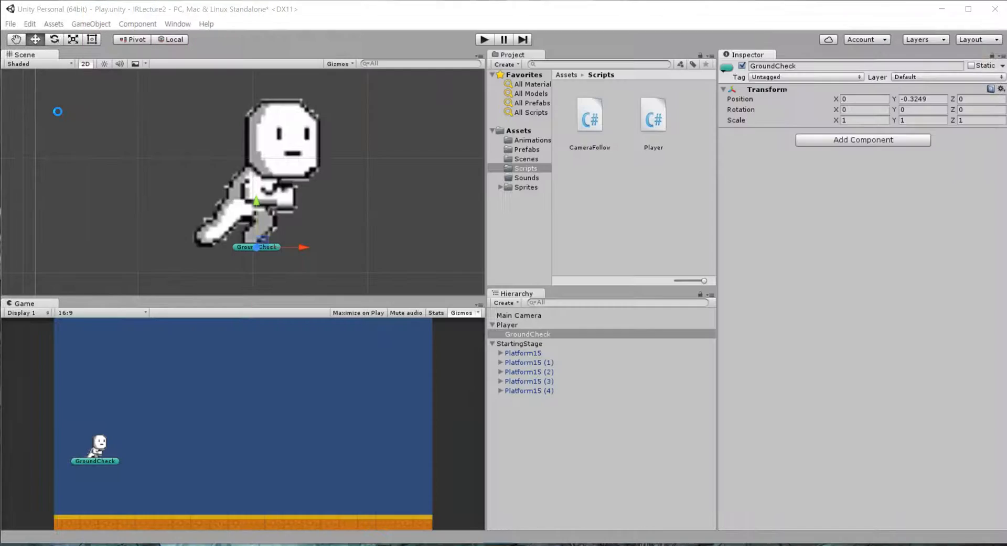
{"action": "left_click", "coordinate": [512, 325]}
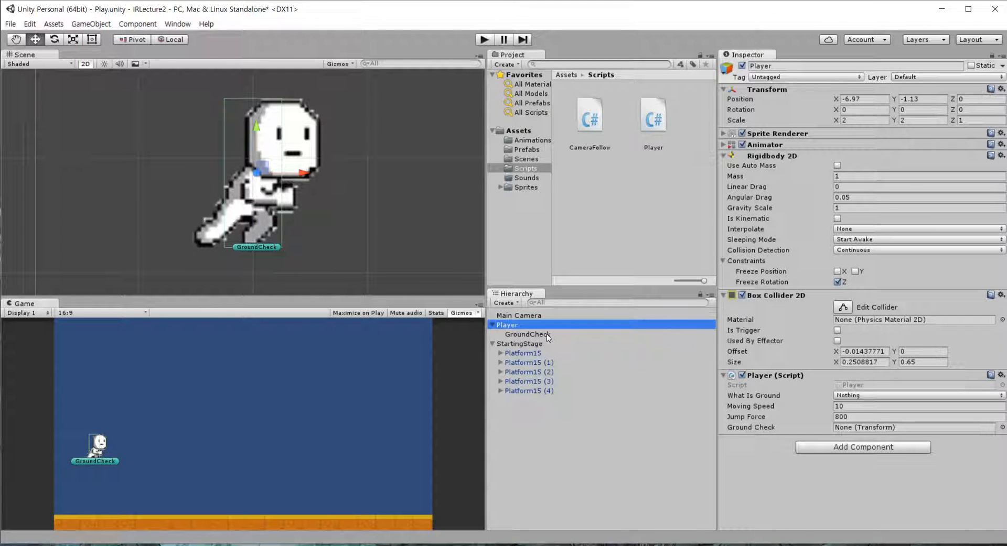
{"action": "left_click_drag", "start_coordinate": [547, 337], "coordinate": [860, 428]}
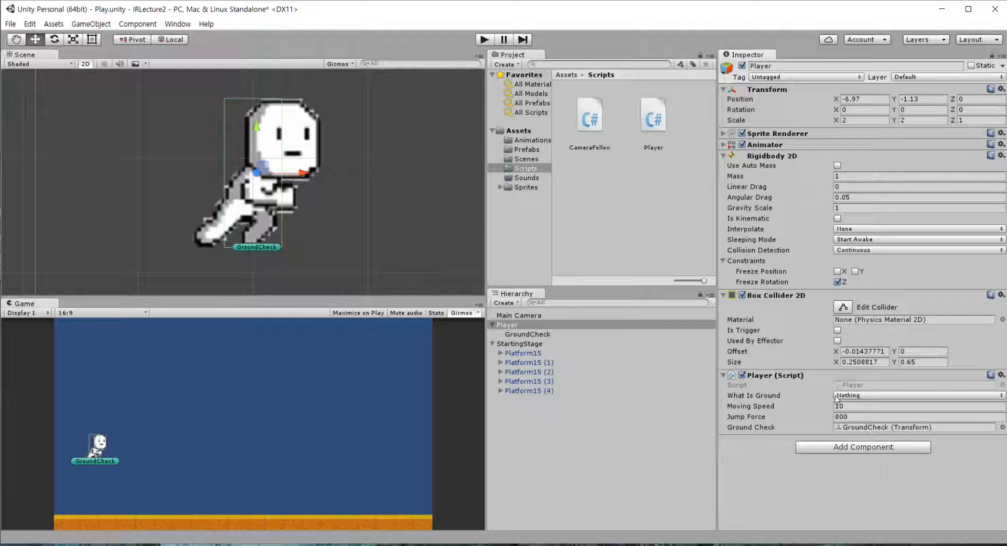
- Set What Is Ground to Ground on the Player script and play-test the scene, making the character jump several times
{"action": "left_click", "coordinate": [845, 397]}
{"action": "left_click", "coordinate": [865, 500]}
{"action": "left_click", "coordinate": [482, 41]}
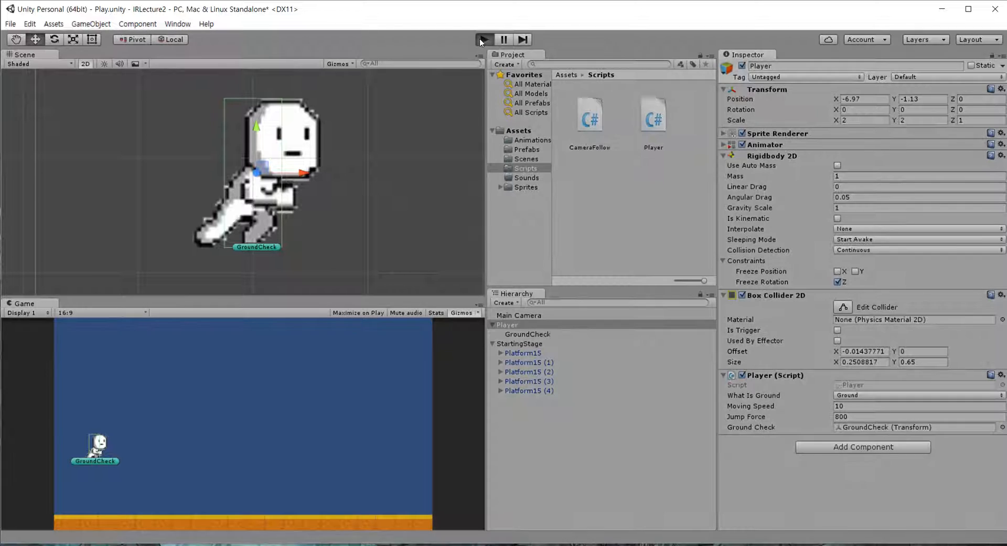
{"action": "key", "text": "space"}
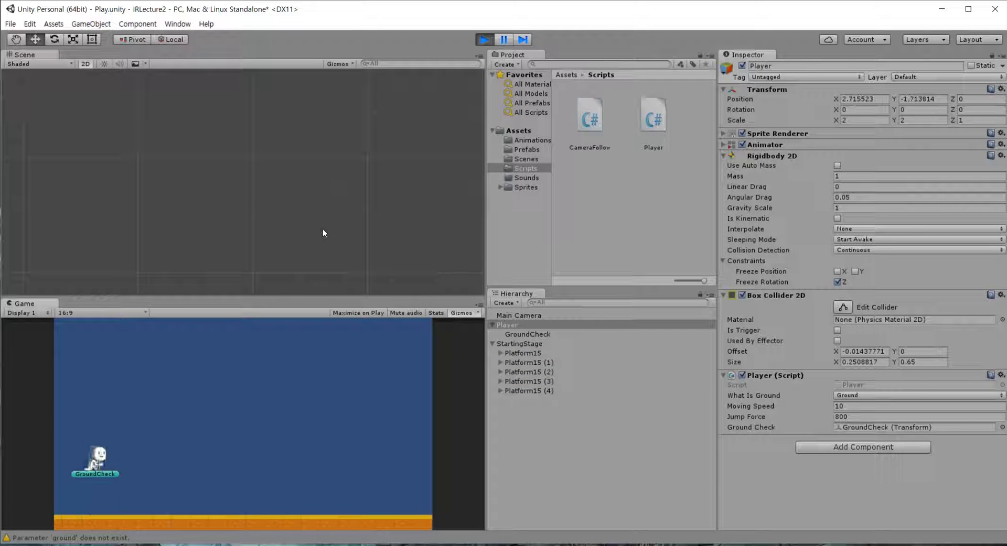
{"action": "key", "text": "space"}
{"action": "key", "text": "space"}
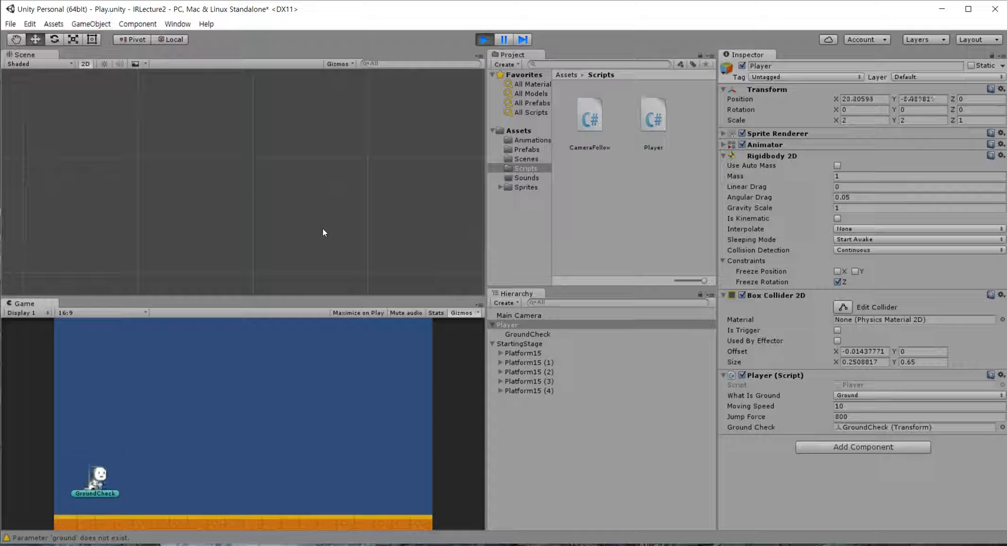
{"action": "key", "text": "space"}
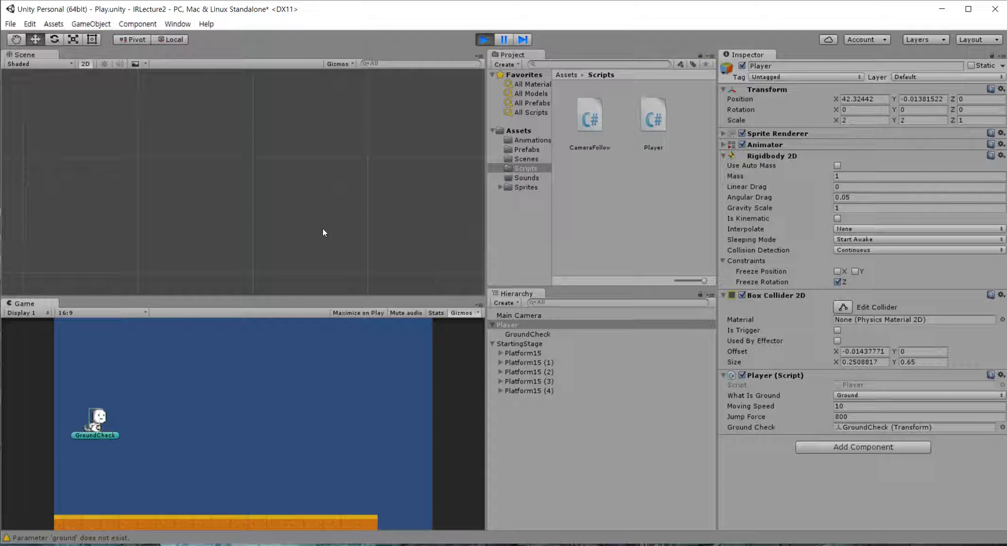
{"action": "key", "text": "space"}
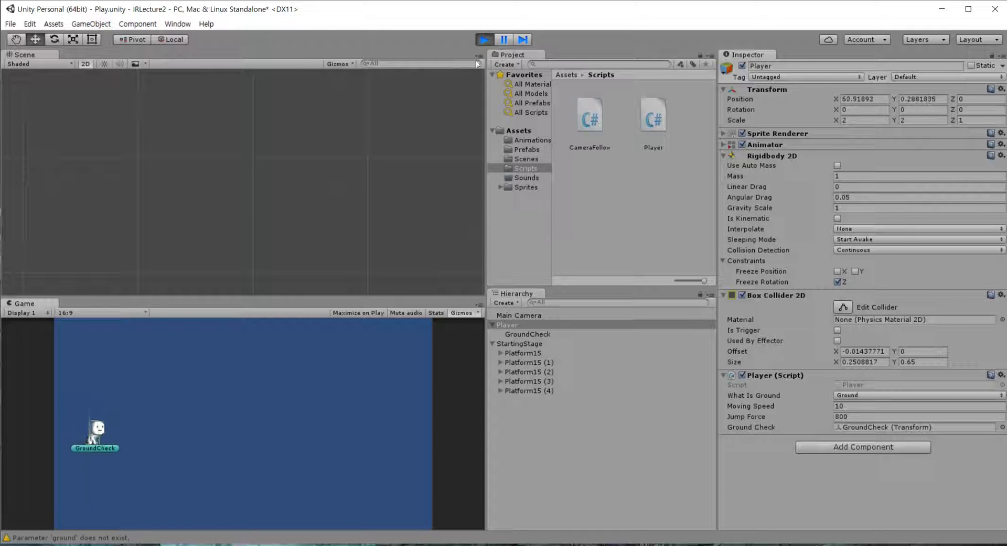
{"action": "left_click", "coordinate": [484, 39]}
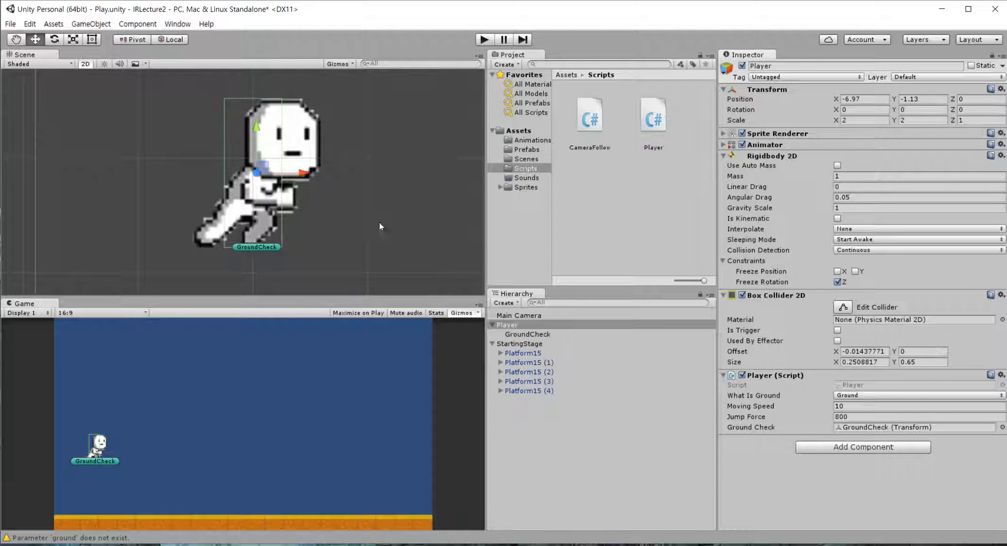
- Find the jump sprite in the Sprites folder and view its import settings
{"action": "left_click", "coordinate": [526, 188]}
{"action": "scroll", "coordinate": [647, 213], "scroll_direction": "down", "scroll_amount": 5}
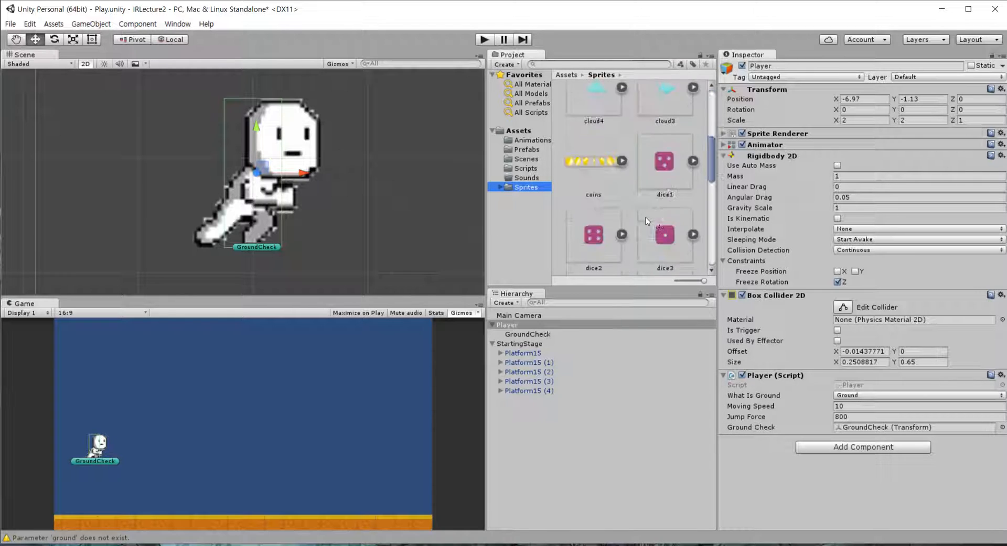
{"action": "scroll", "coordinate": [647, 213], "scroll_direction": "down", "scroll_amount": 1}
{"action": "left_click", "coordinate": [598, 175]}
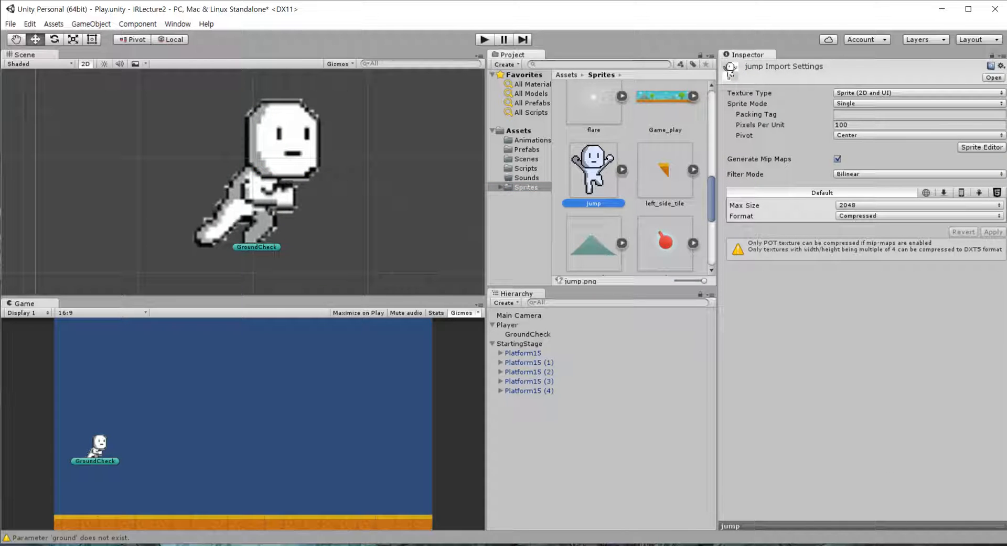
- Create a new animation clip named PlayerJump for the Player object, saved in the Animations folder
{"action": "left_click", "coordinate": [521, 140]}
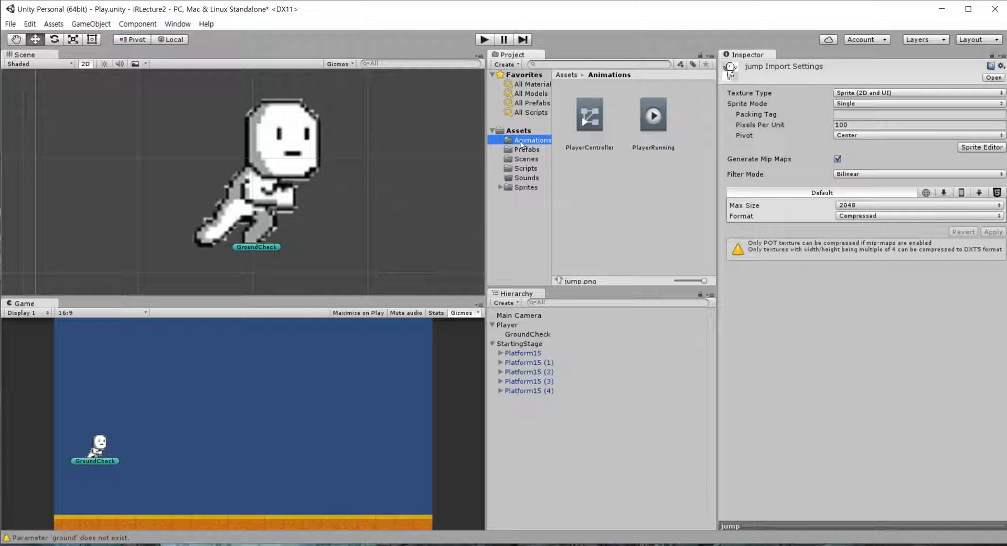
{"action": "left_click", "coordinate": [509, 325]}
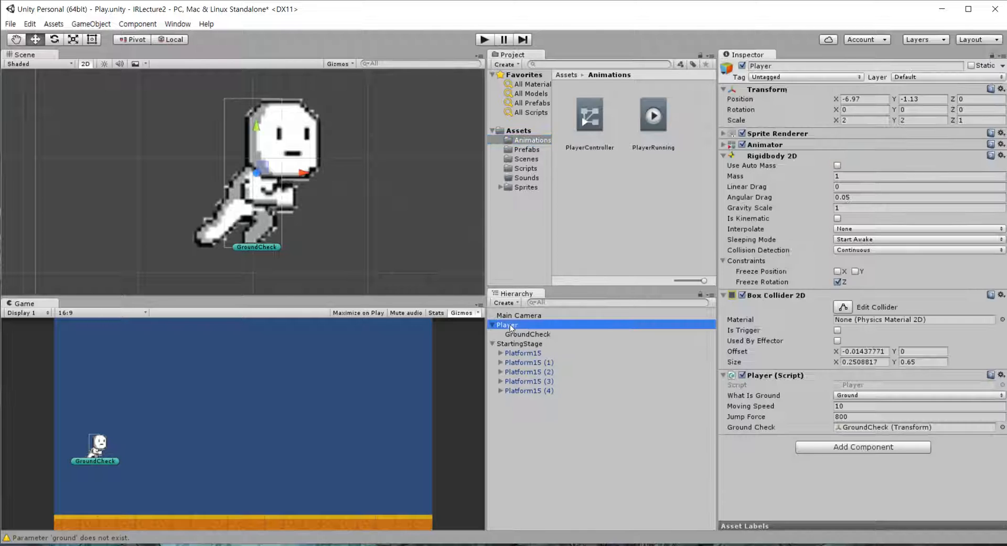
{"action": "key", "text": "ctrl+6"}
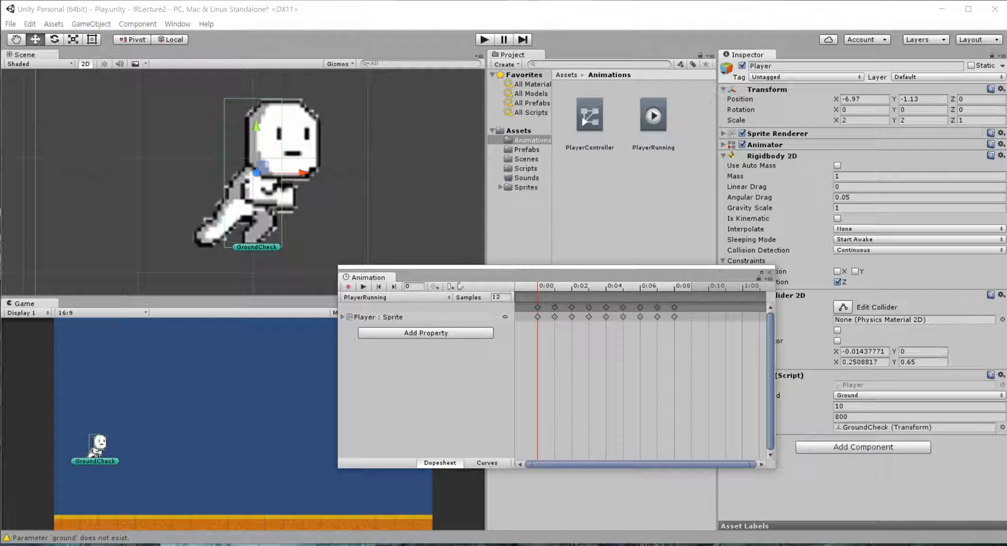
{"action": "left_click_drag", "start_coordinate": [467, 272], "coordinate": [470, 265]}
{"action": "left_click", "coordinate": [398, 290]}
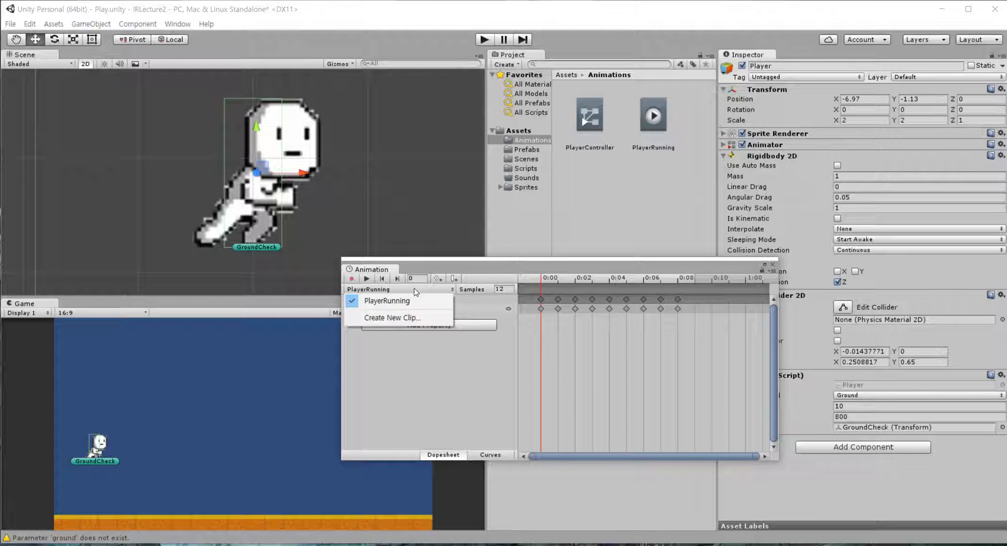
{"action": "left_click", "coordinate": [407, 317]}
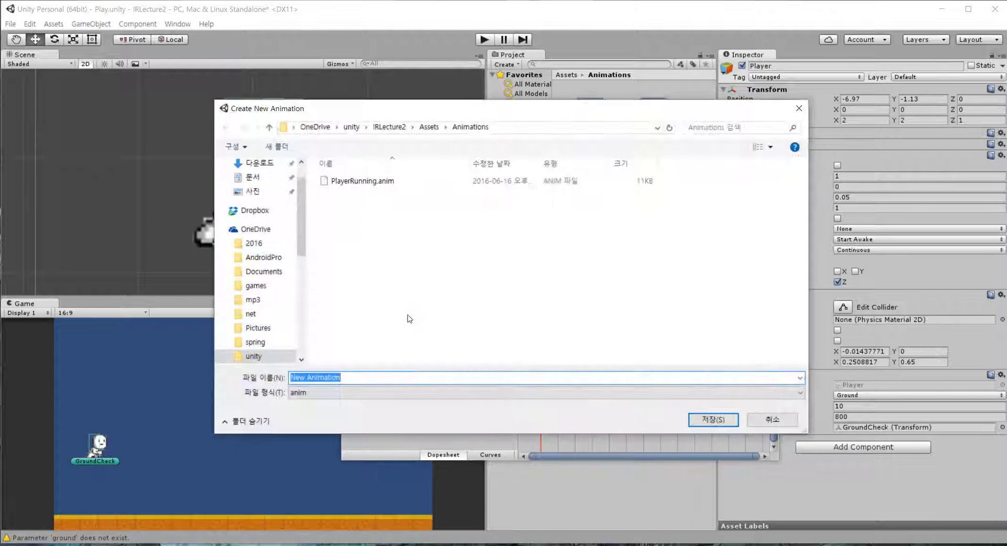
{"action": "type", "text": "Pla"}
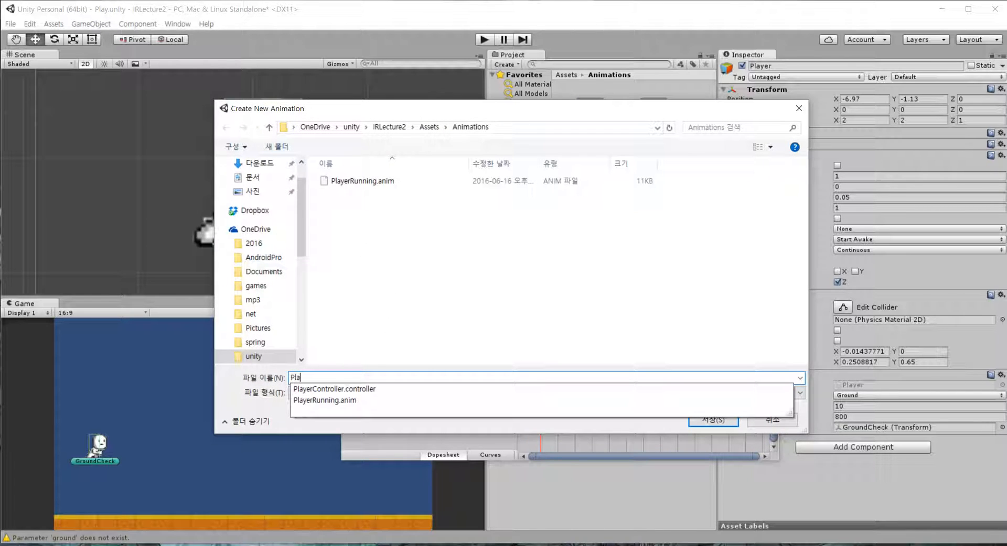
{"action": "type", "text": "yerJump"}
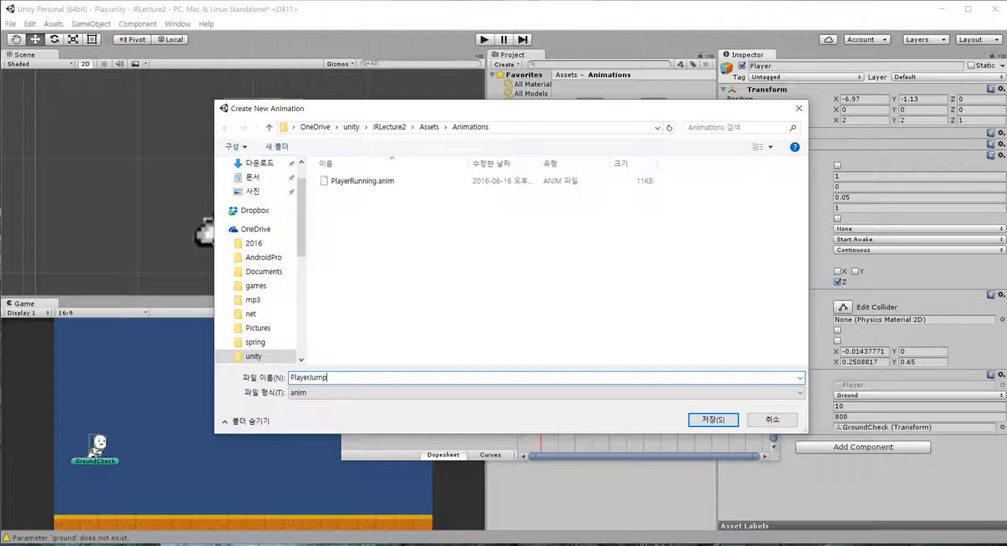
{"action": "left_click", "coordinate": [713, 420]}
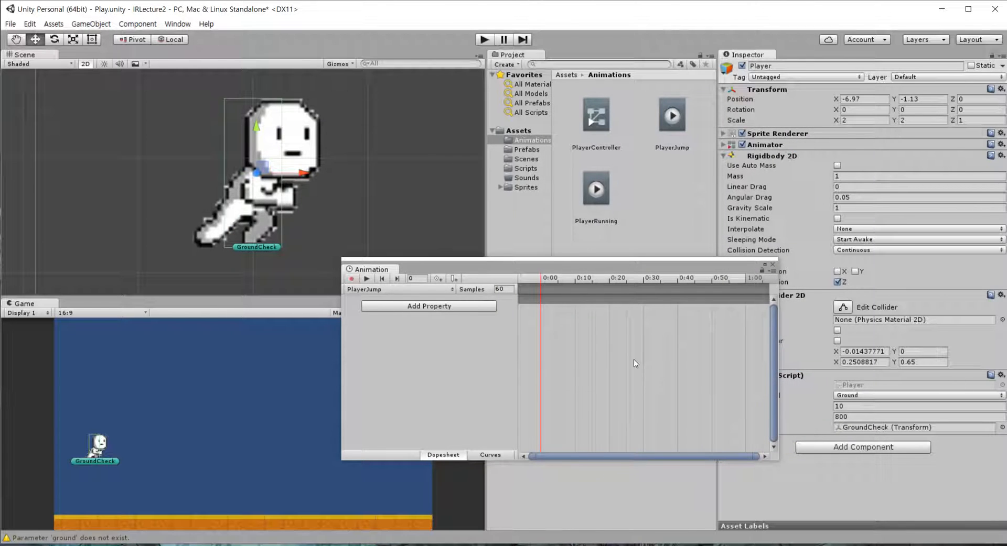
- Add the jump sprite as a keyframe at 0:00 of the PlayerJump clip and close the Animation window
{"action": "left_click_drag", "start_coordinate": [582, 272], "coordinate": [461, 306]}
{"action": "left_click", "coordinate": [530, 187]}
{"action": "scroll", "coordinate": [624, 220], "scroll_direction": "down", "scroll_amount": 2}
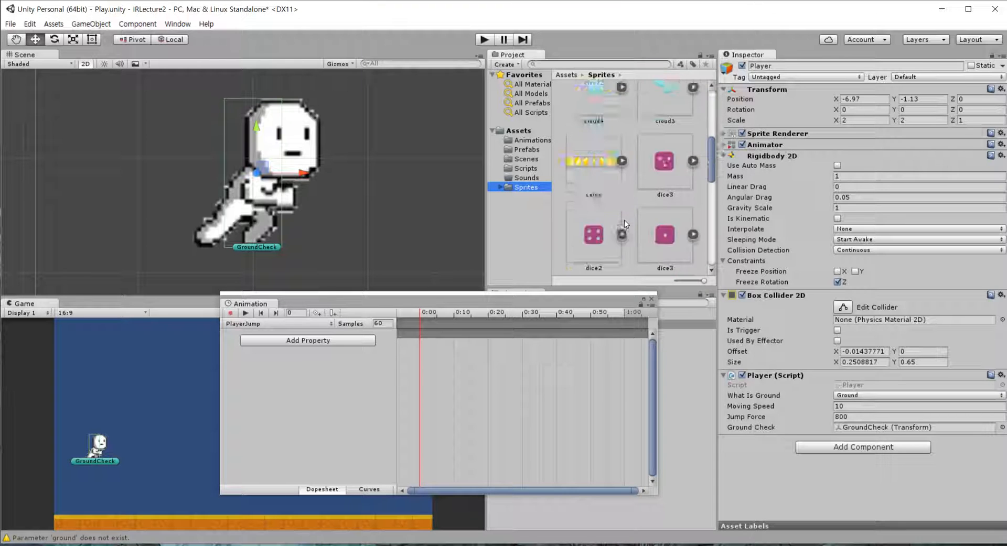
{"action": "left_click_drag", "start_coordinate": [616, 211], "coordinate": [425, 344]}
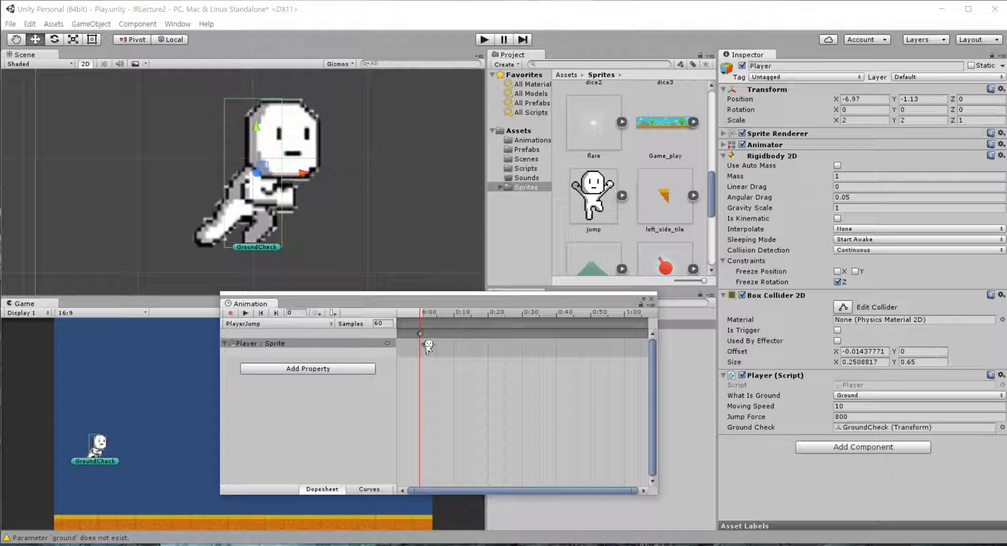
{"action": "left_click", "coordinate": [420, 334]}
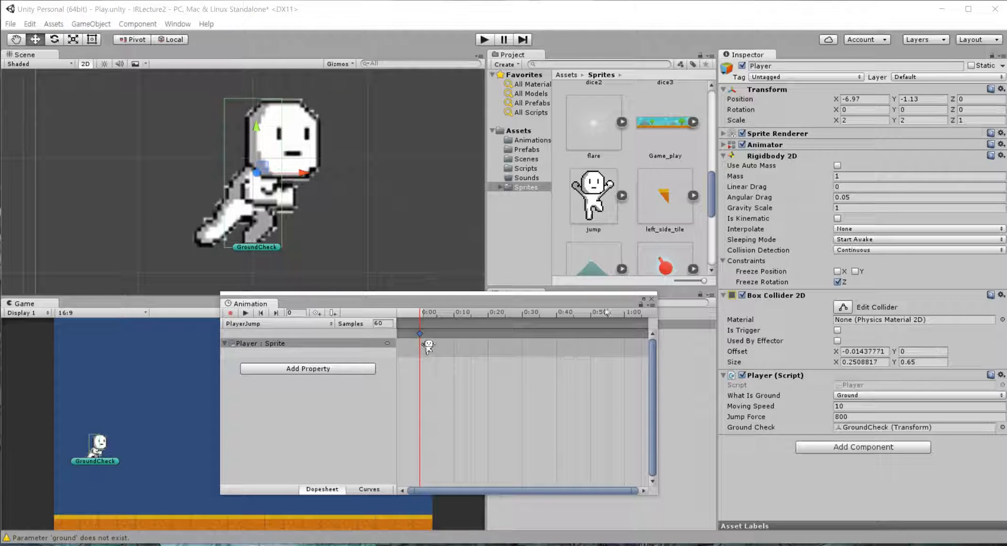
{"action": "left_click", "coordinate": [651, 299]}
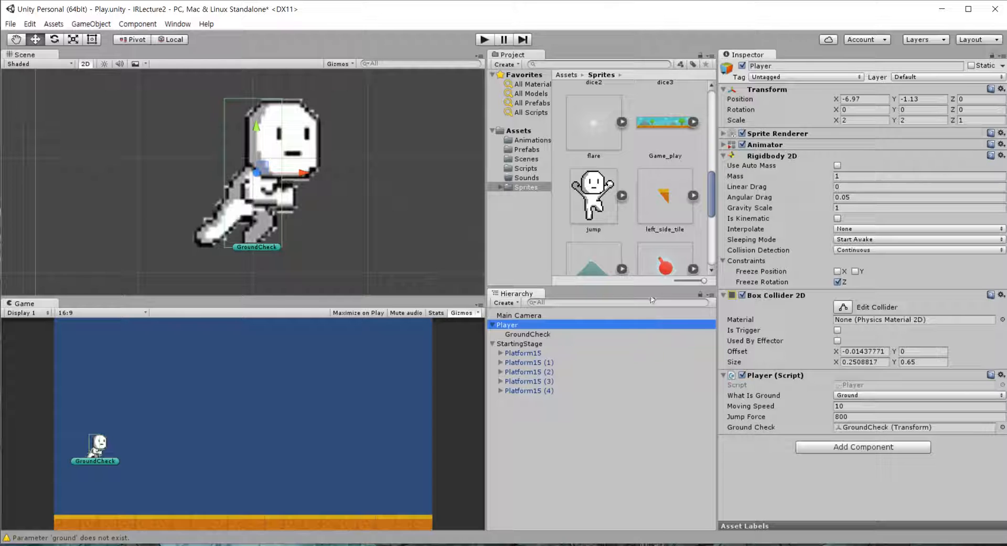
- Open the Animator and arrange the states so PlayerJump sits directly above PlayerRunning, beside Any State and Entry
{"action": "left_click", "coordinate": [177, 24]}
{"action": "left_click", "coordinate": [206, 226]}
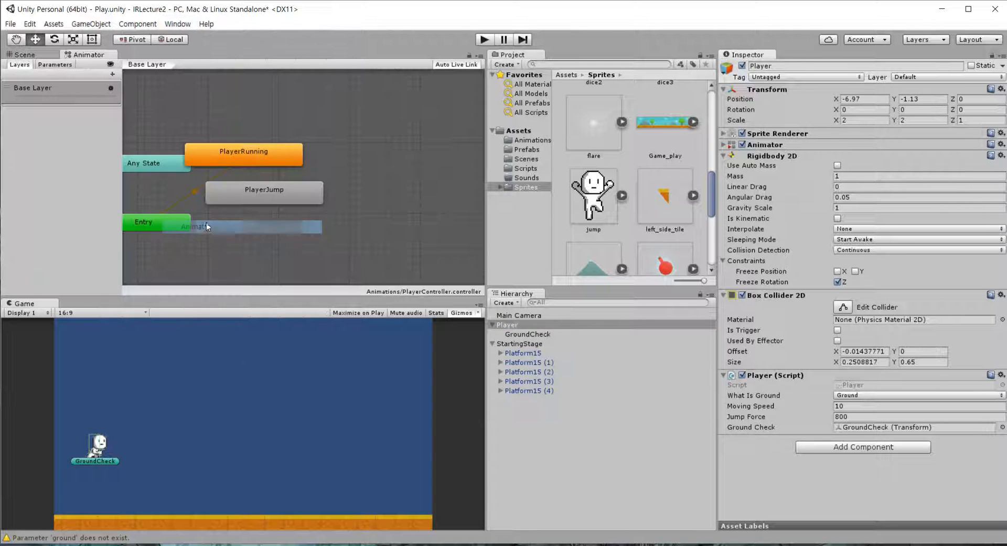
{"action": "middle_click_drag", "start_coordinate": [216, 130], "coordinate": [225, 105]}
{"action": "left_click_drag", "start_coordinate": [271, 173], "coordinate": [408, 170]}
{"action": "left_click_drag", "start_coordinate": [283, 138], "coordinate": [307, 206]}
{"action": "left_click_drag", "start_coordinate": [389, 169], "coordinate": [262, 121]}
{"action": "left_click_drag", "start_coordinate": [270, 195], "coordinate": [284, 195]}
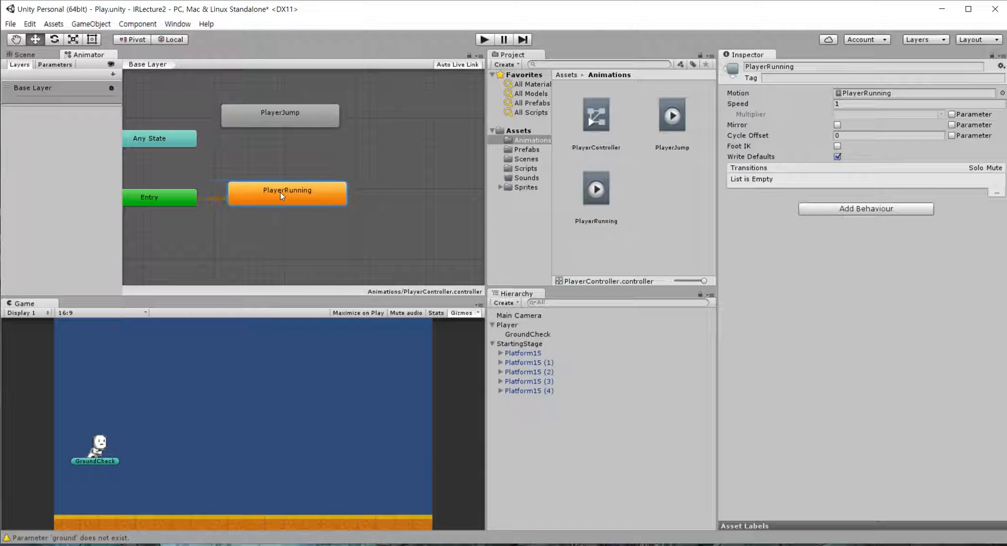
{"action": "left_click_drag", "start_coordinate": [268, 121], "coordinate": [303, 116]}
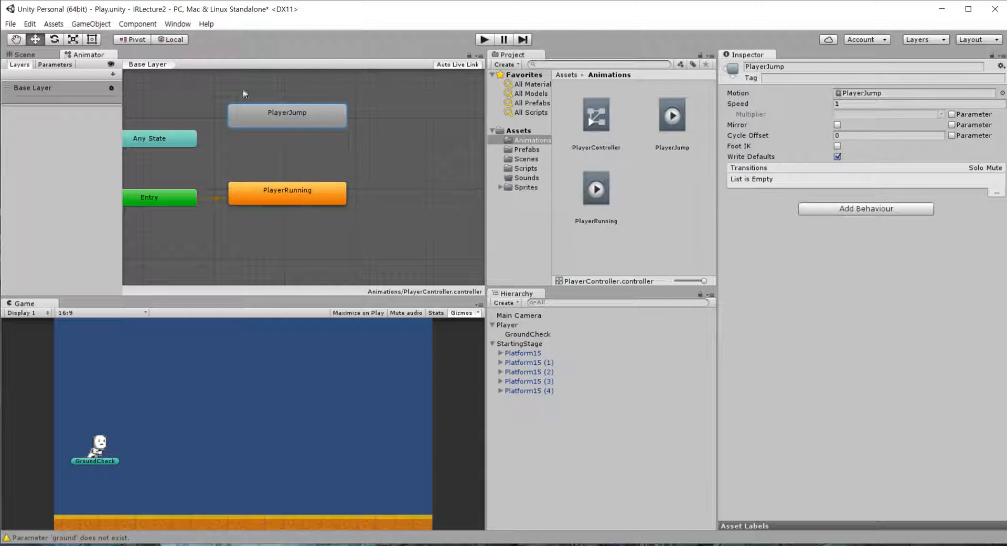
- Show the animator parameters and switch to Visual Studio to review the arguments of the SetBool call in Player.cs
{"action": "left_click", "coordinate": [58, 66]}
{"action": "key", "text": "alt+Tab"}
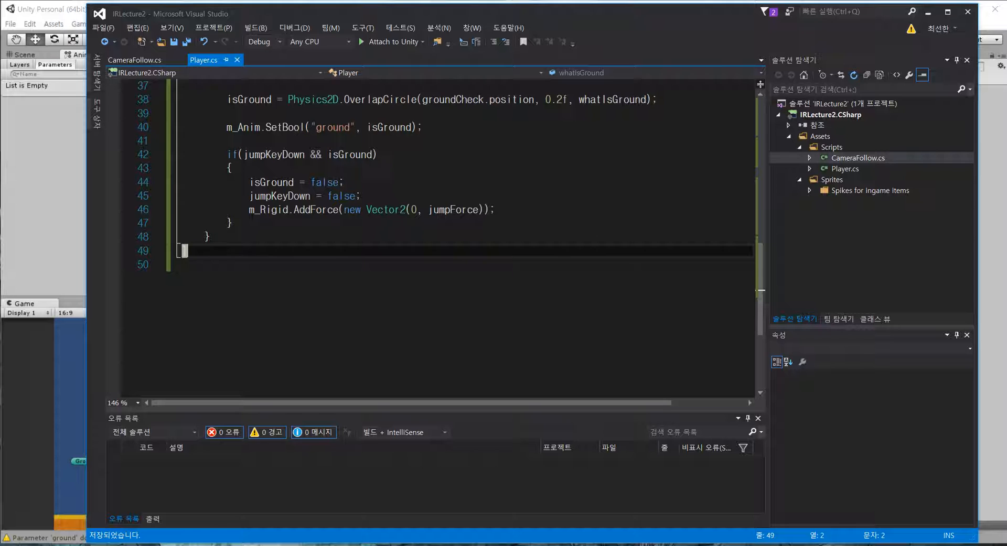
{"action": "left_click", "coordinate": [332, 196]}
{"action": "scroll", "coordinate": [315, 185], "scroll_direction": "up", "scroll_amount": 2}
{"action": "double_click", "coordinate": [278, 211]}
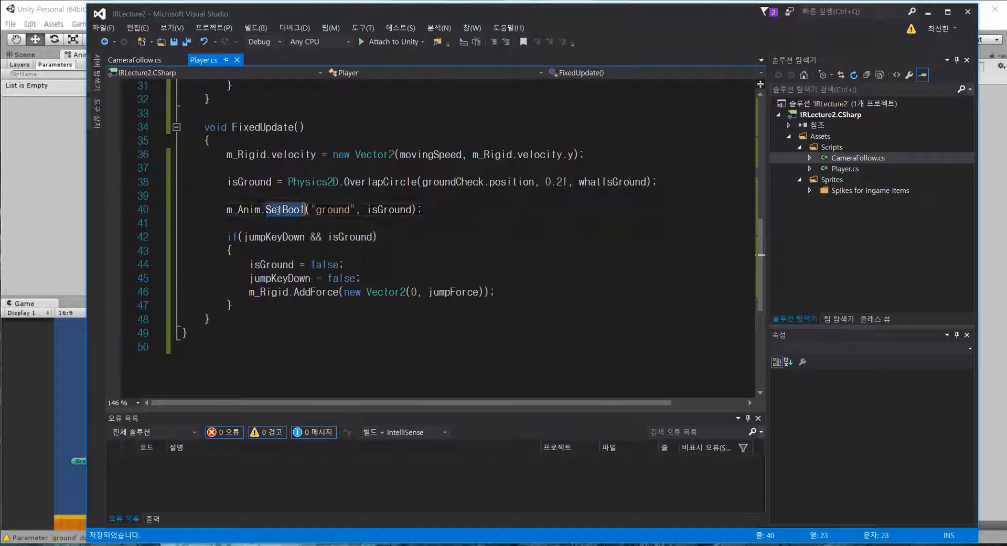
{"action": "double_click", "coordinate": [333, 209]}
{"action": "double_click", "coordinate": [389, 210]}
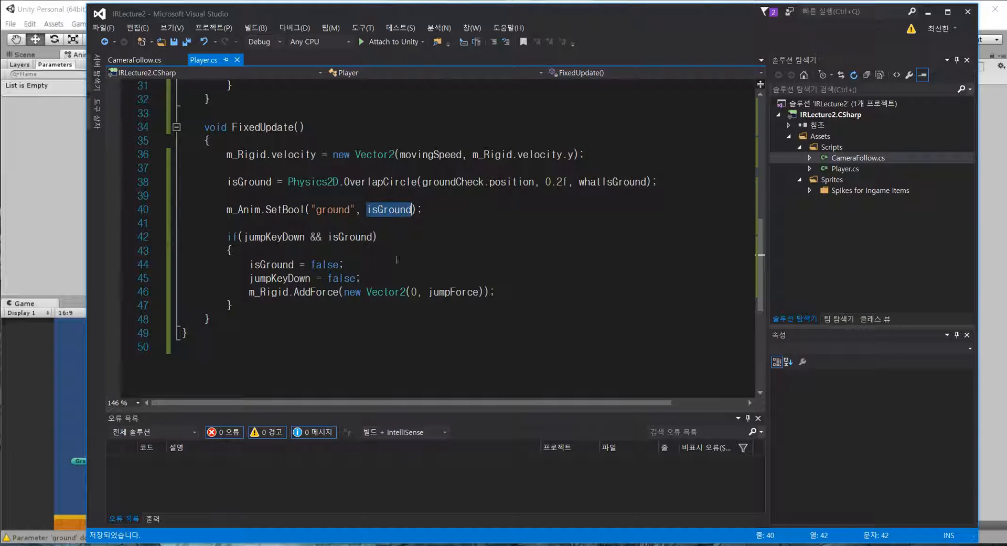
- Switch back to Unity and add a Bool animator parameter named ground
{"action": "left_click", "coordinate": [63, 155]}
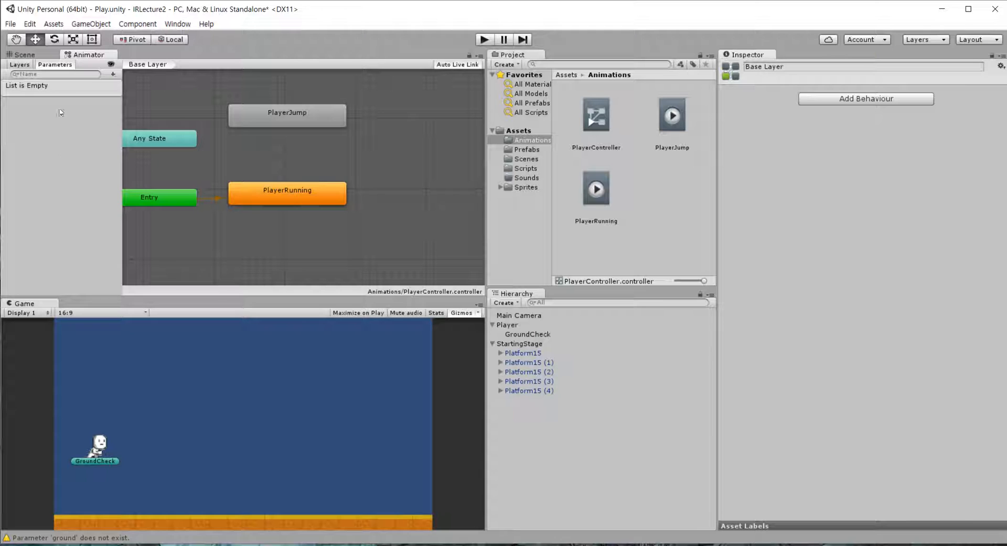
{"action": "left_click", "coordinate": [112, 74]}
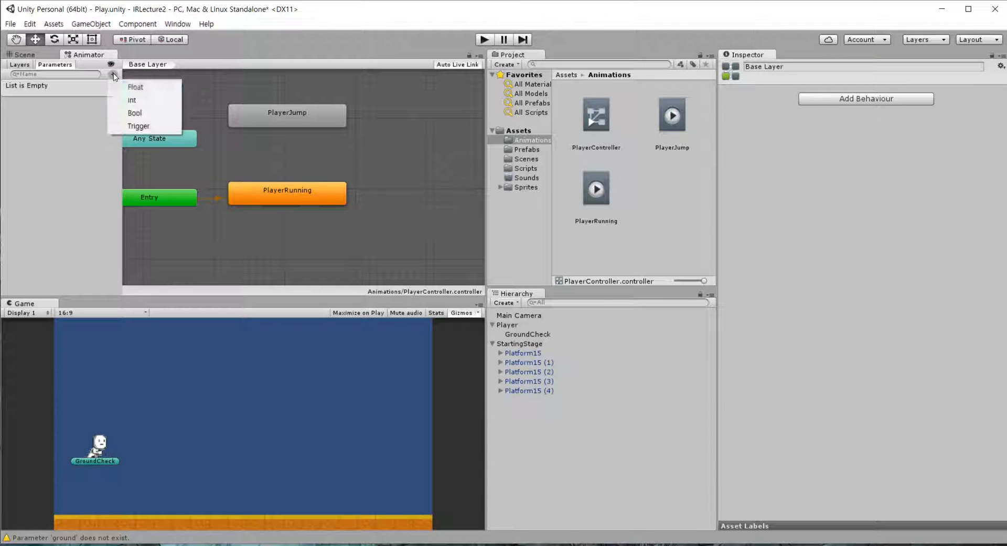
{"action": "left_click", "coordinate": [143, 108]}
{"action": "type", "text": "isGround"}
{"action": "key", "text": "Return"}
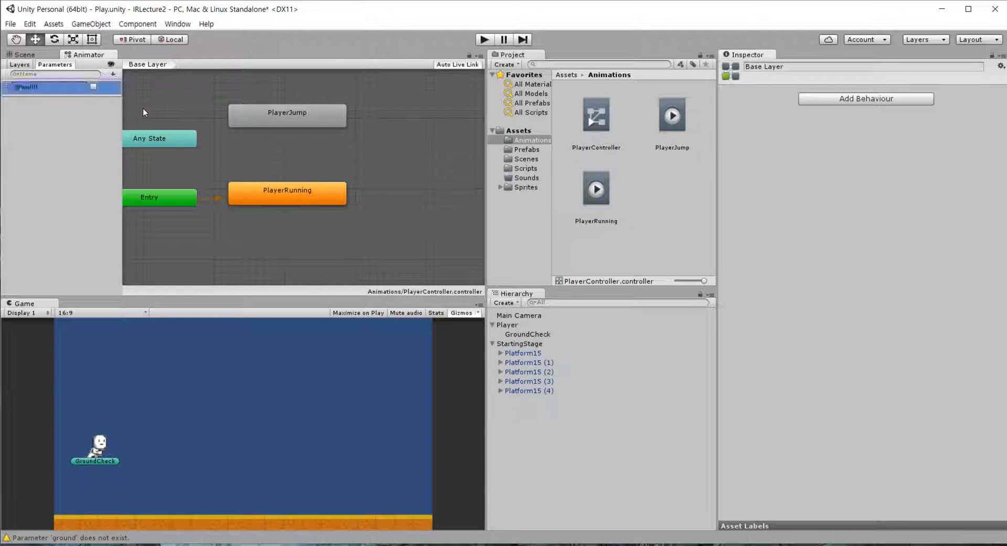
- Make a transition from the PlayerRunning state to the PlayerJump state
{"action": "right_click", "coordinate": [262, 188]}
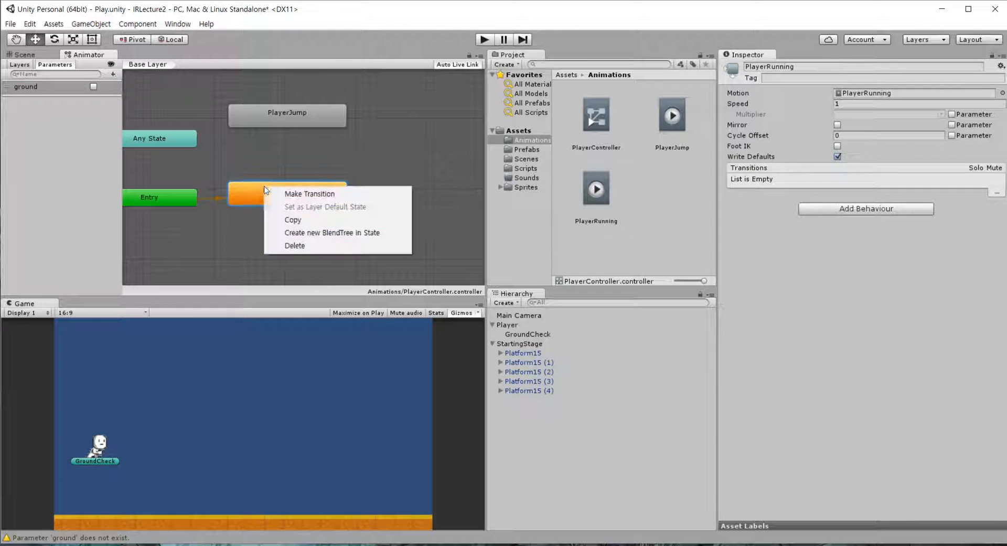
{"action": "left_click", "coordinate": [282, 173]}
{"action": "left_click", "coordinate": [276, 115]}
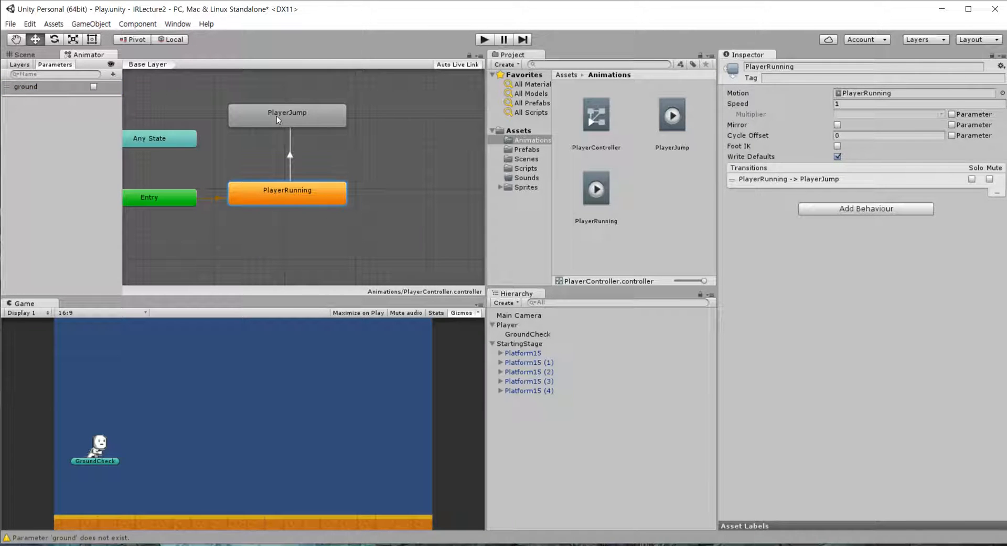
- Turn off the exit time of the PlayerRunning to PlayerJump transition and set its transition duration to 0
{"action": "left_click", "coordinate": [291, 156]}
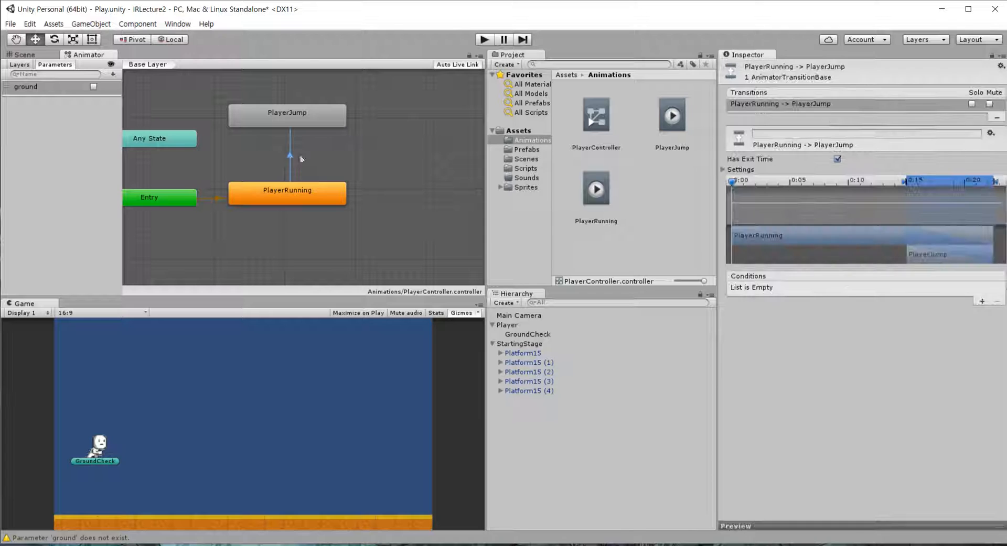
{"action": "left_click", "coordinate": [726, 169]}
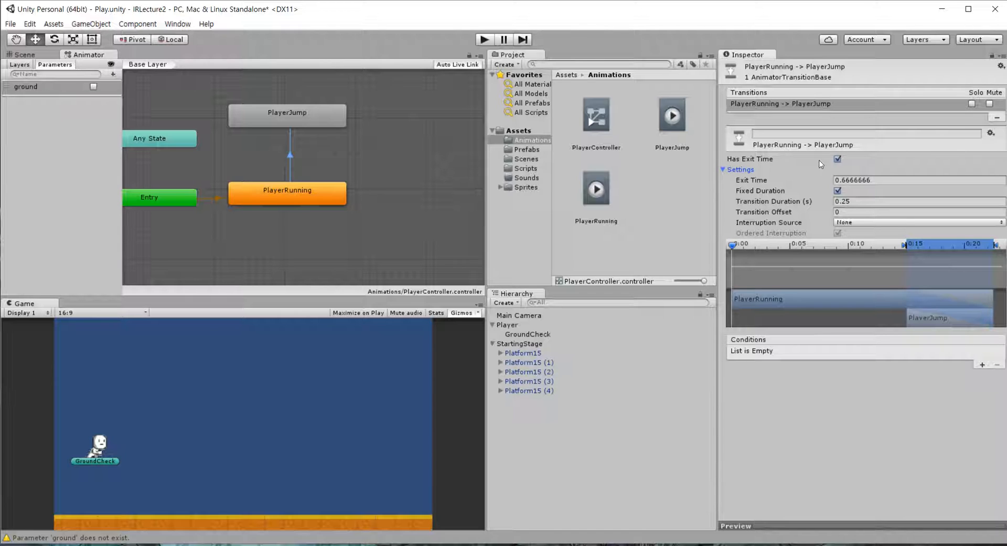
{"action": "left_click", "coordinate": [837, 159]}
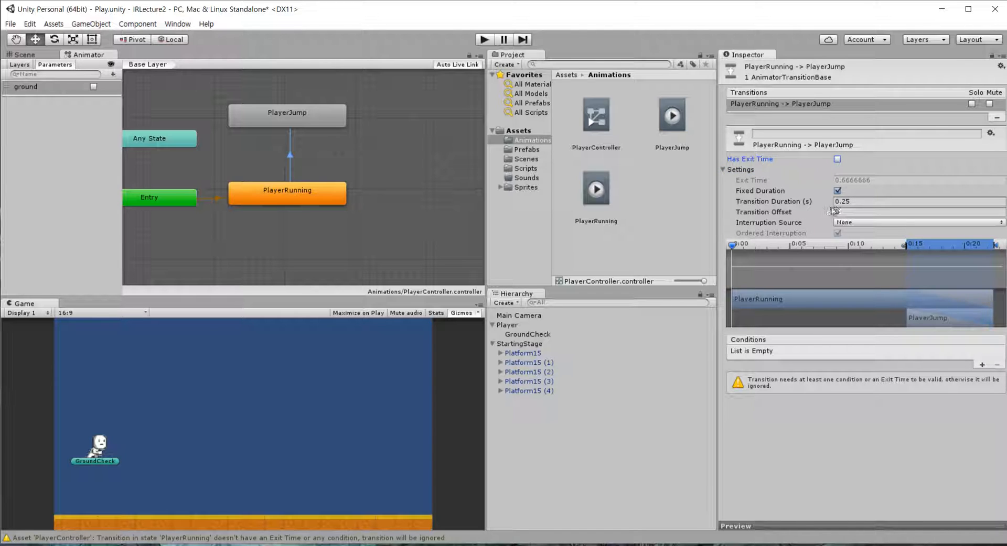
{"action": "left_click", "coordinate": [810, 204]}
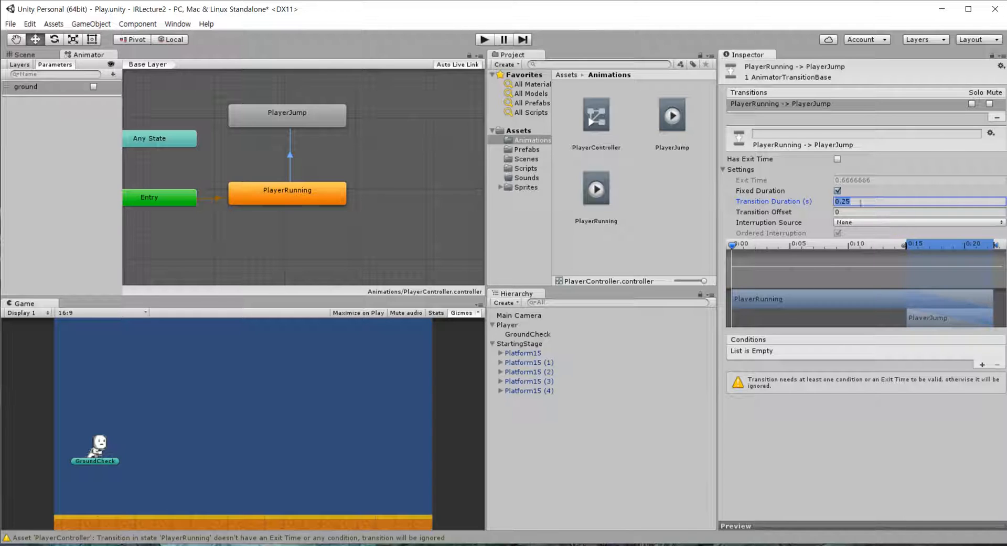
{"action": "key", "text": "BackSpace"}
{"action": "key", "text": "BackSpace"}
{"action": "key", "text": "BackSpace"}
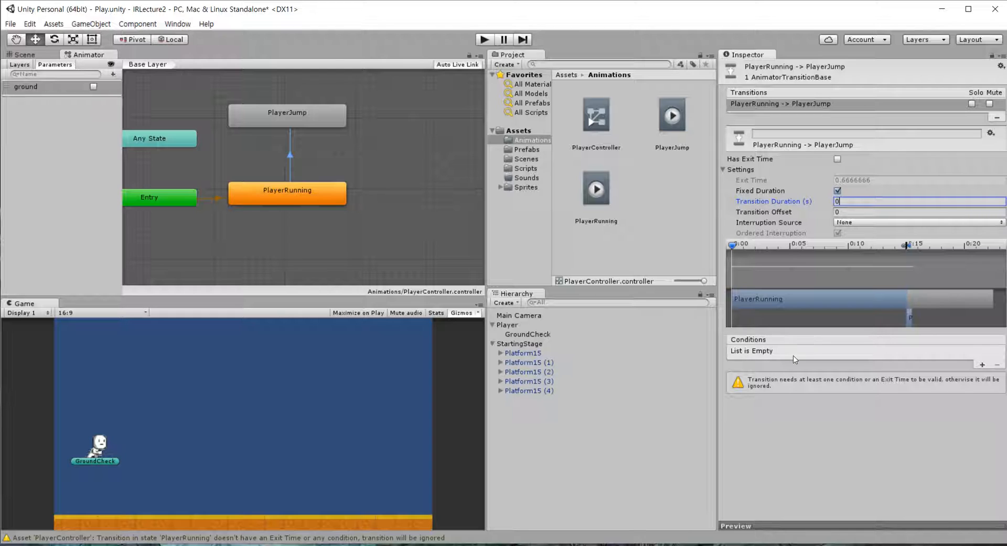
- Add a condition to the PlayerRunning to PlayerJump transition requiring ground to be false
{"action": "left_click", "coordinate": [982, 366]}
{"action": "left_click", "coordinate": [842, 351]}
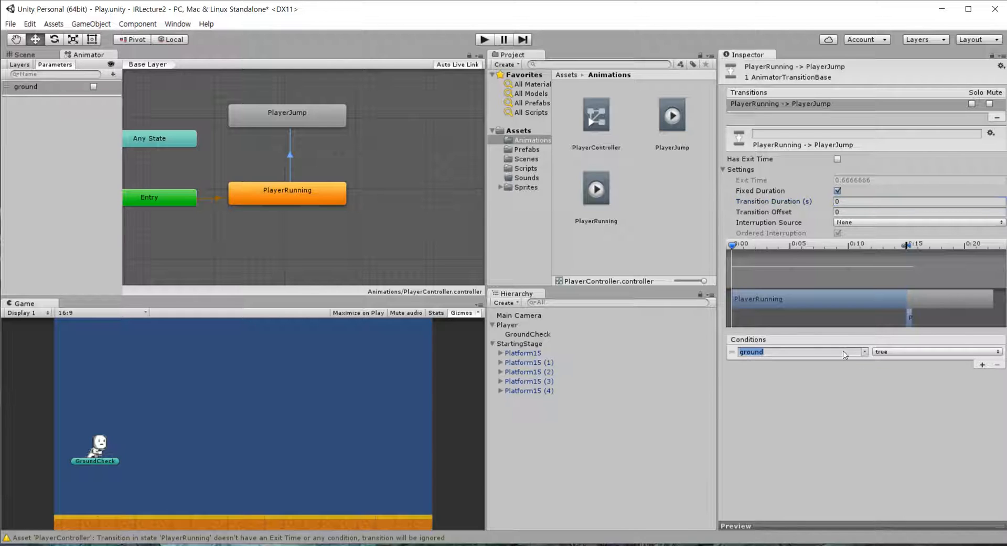
{"action": "left_click", "coordinate": [897, 353]}
{"action": "left_click", "coordinate": [899, 377]}
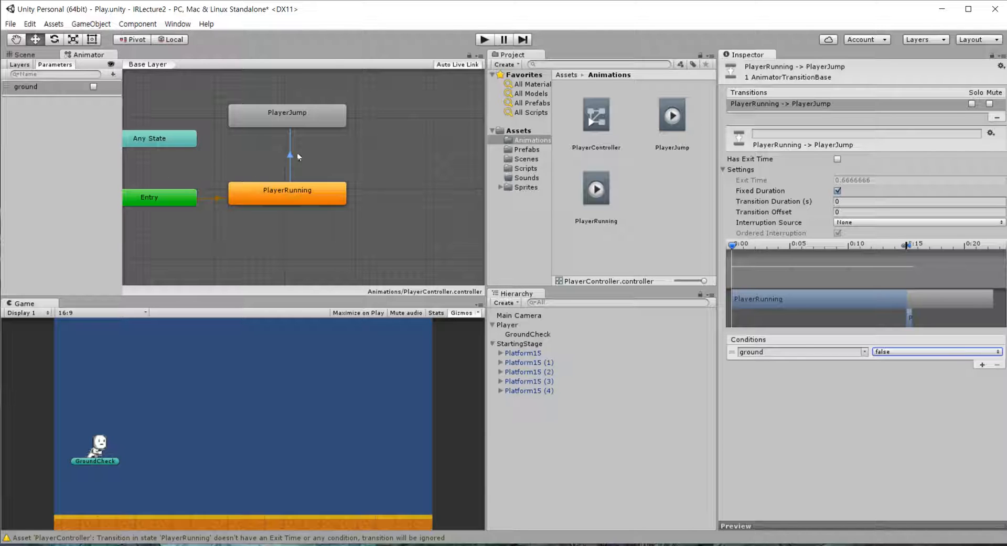
- Make a return transition from the PlayerJump state to the PlayerRunning state
{"action": "right_click", "coordinate": [272, 125]}
{"action": "left_click", "coordinate": [308, 132]}
{"action": "left_click", "coordinate": [269, 187]}
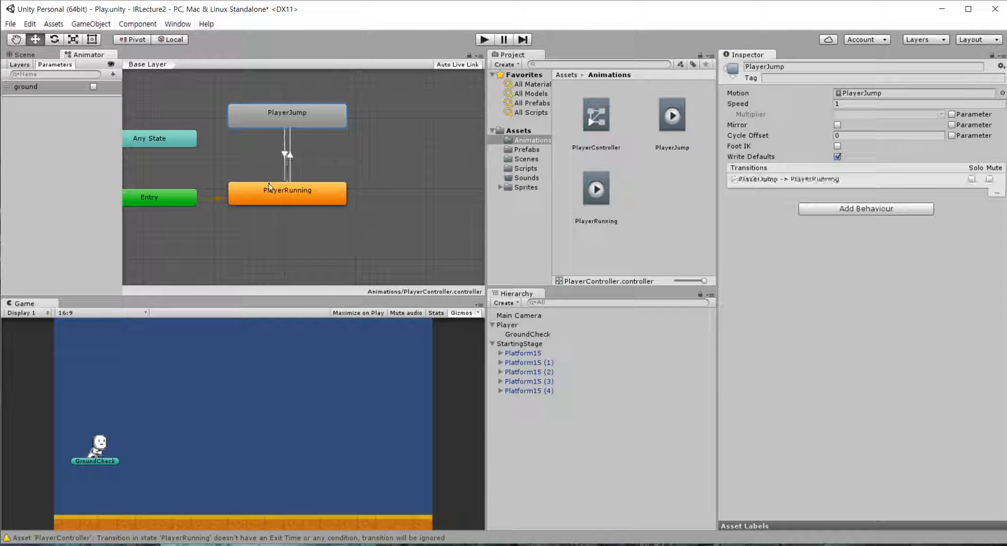
- Configure the PlayerJump to PlayerRunning transition with no exit time, a transition duration of 0 and the condition ground true
{"action": "left_click", "coordinate": [287, 155]}
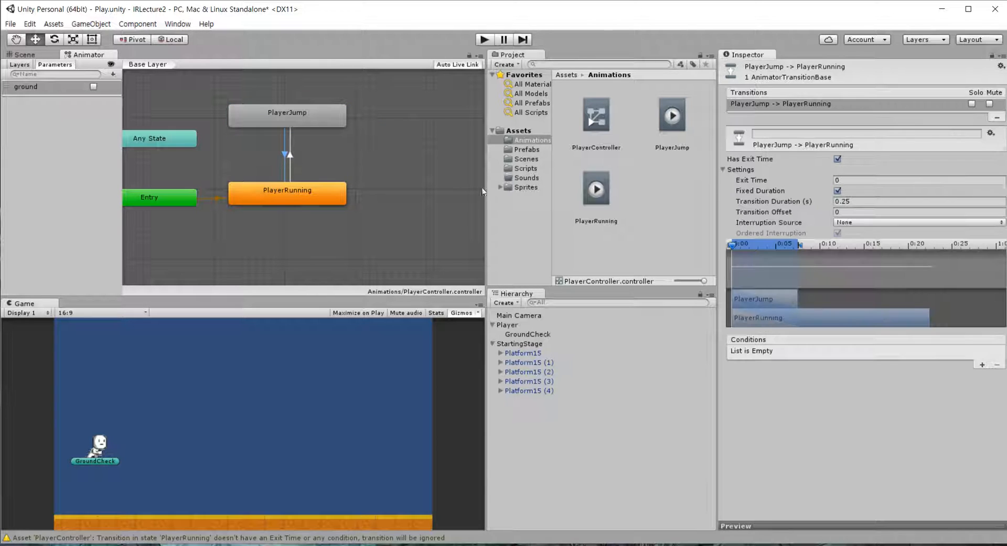
{"action": "left_click", "coordinate": [837, 158]}
{"action": "left_click", "coordinate": [851, 202]}
{"action": "type", "text": "0"}
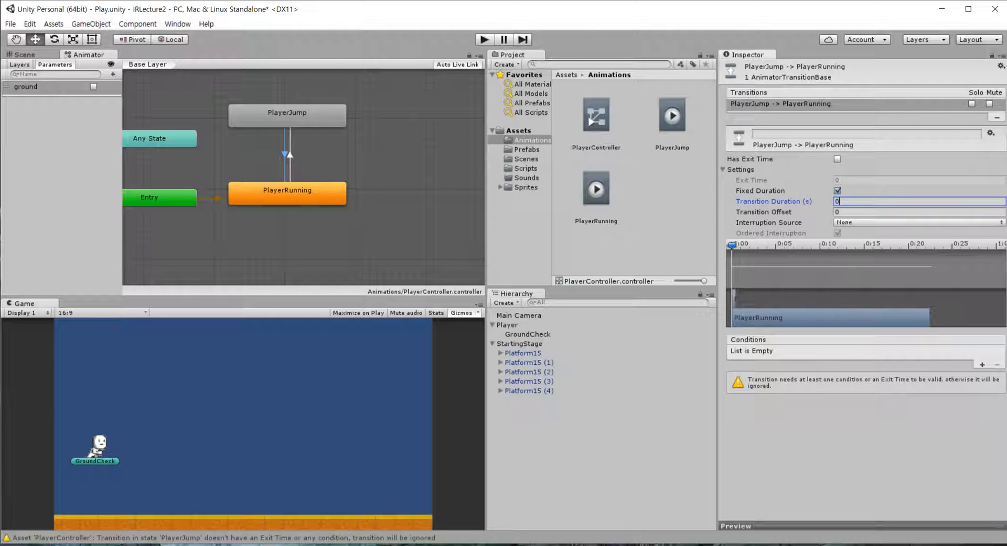
{"action": "left_click", "coordinate": [982, 365]}
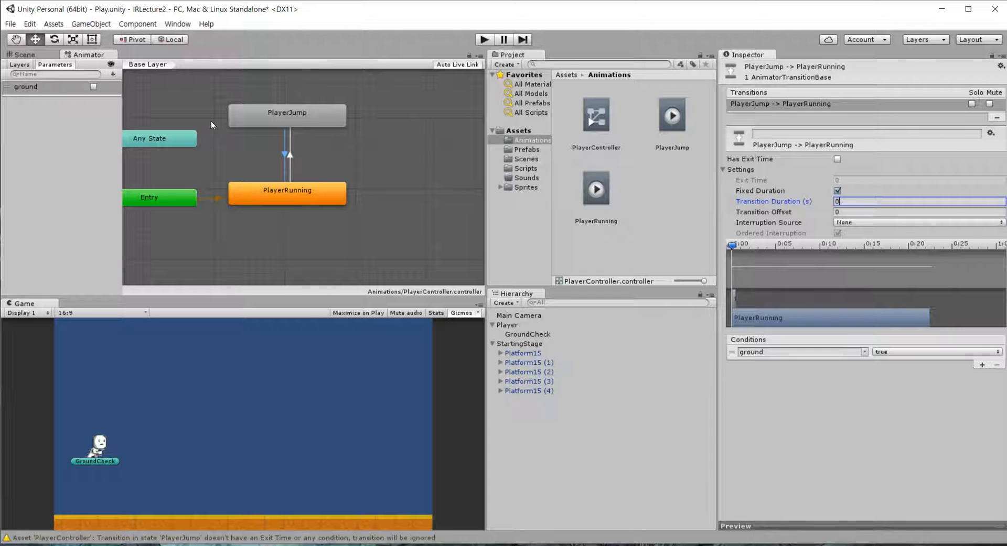
- Play-test the game, making the player jump several times to check the switch between running and jumping, and stop the test
{"action": "left_click", "coordinate": [484, 40]}
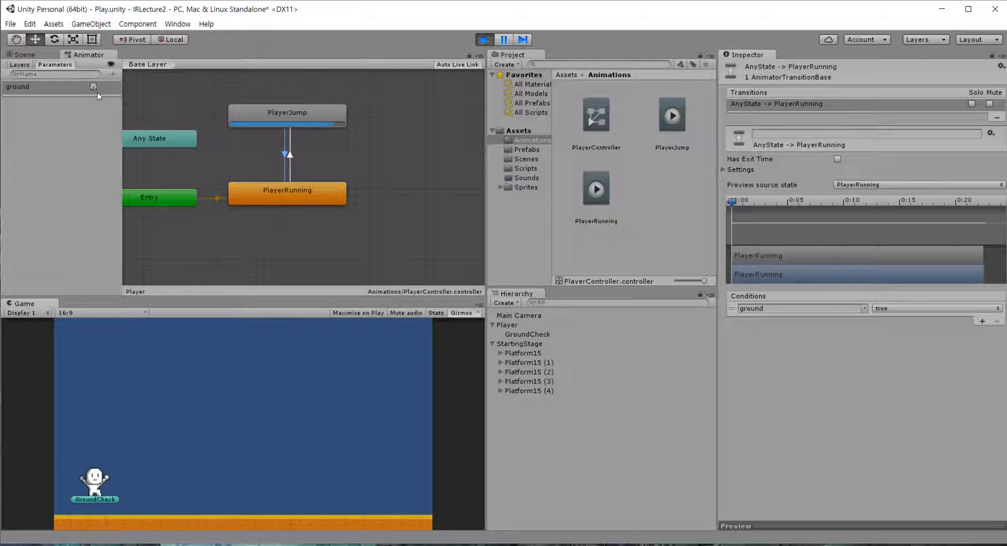
{"action": "key", "text": "space"}
{"action": "key", "text": "space"}
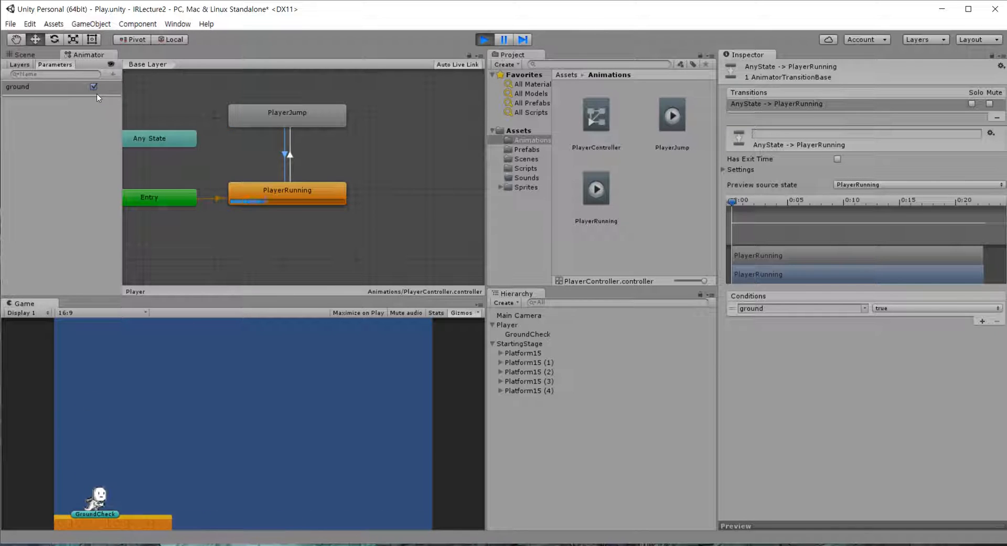
{"action": "key", "text": "space"}
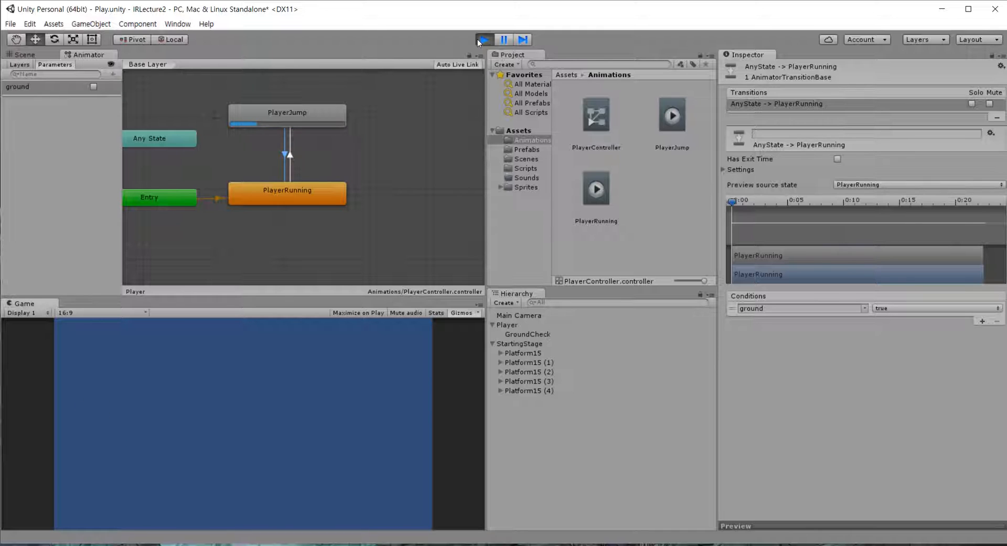
{"action": "left_click", "coordinate": [479, 41]}
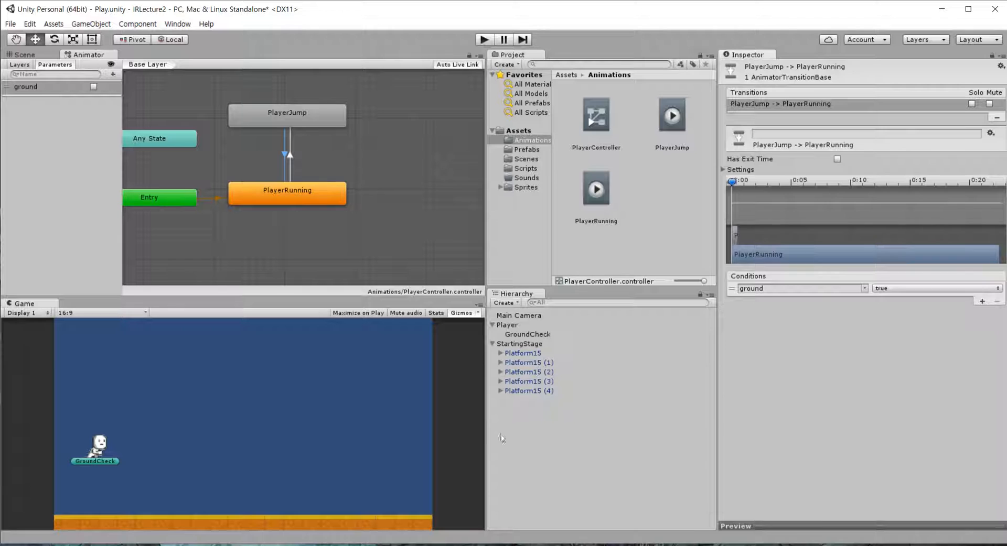
- Clear the transition selection and save the Play scene
{"action": "left_click", "coordinate": [530, 441]}
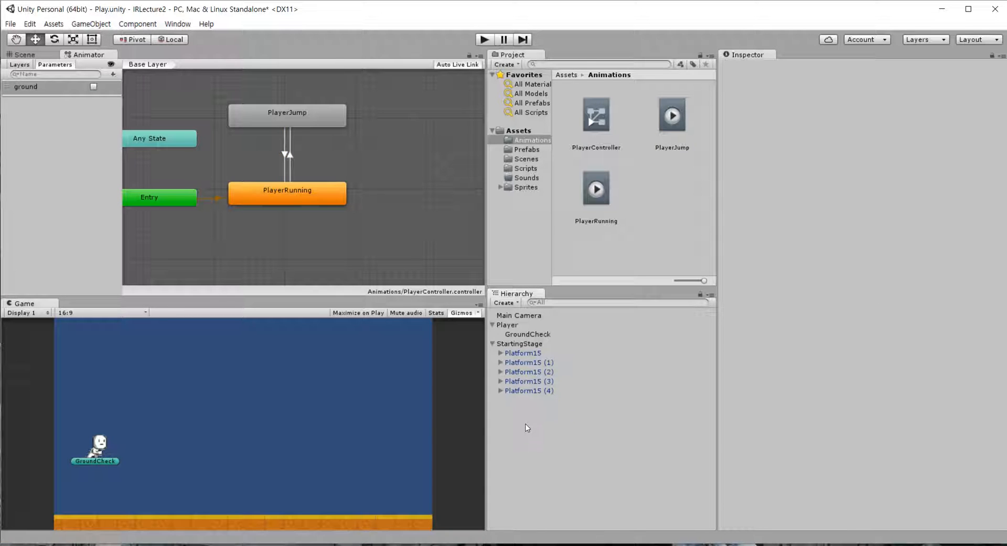
{"action": "key", "text": "alt+Tab"}
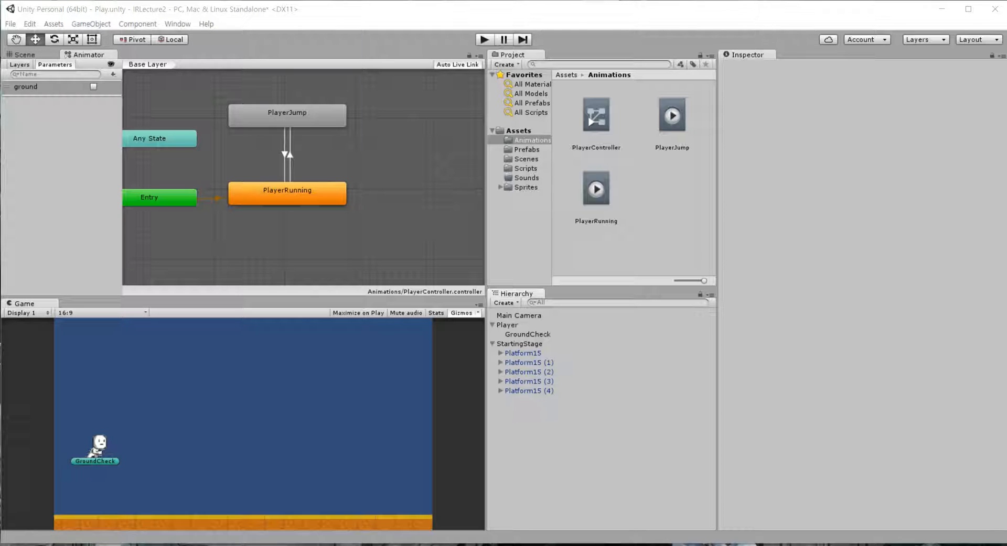
{"action": "left_click", "coordinate": [519, 443]}
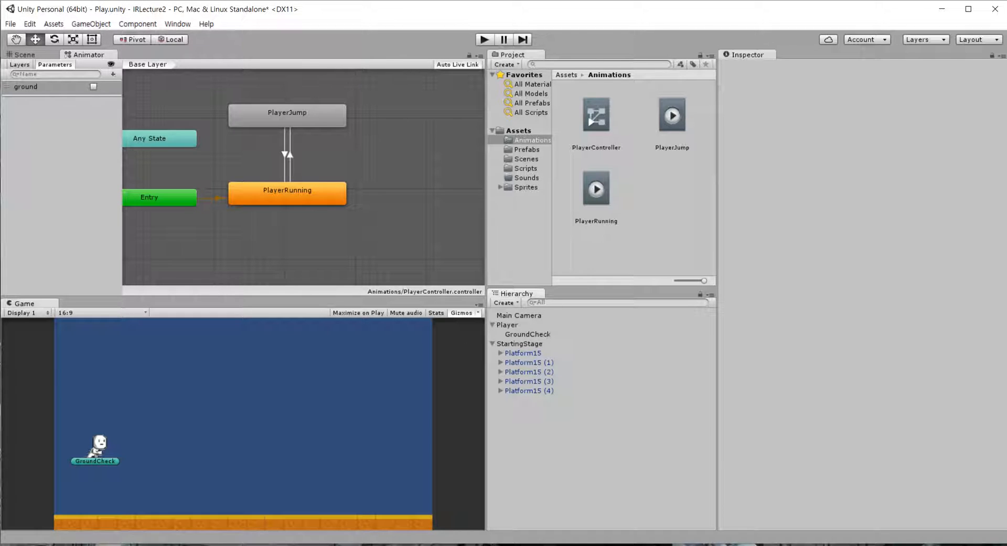
{"action": "key", "text": "ctrl+s"}
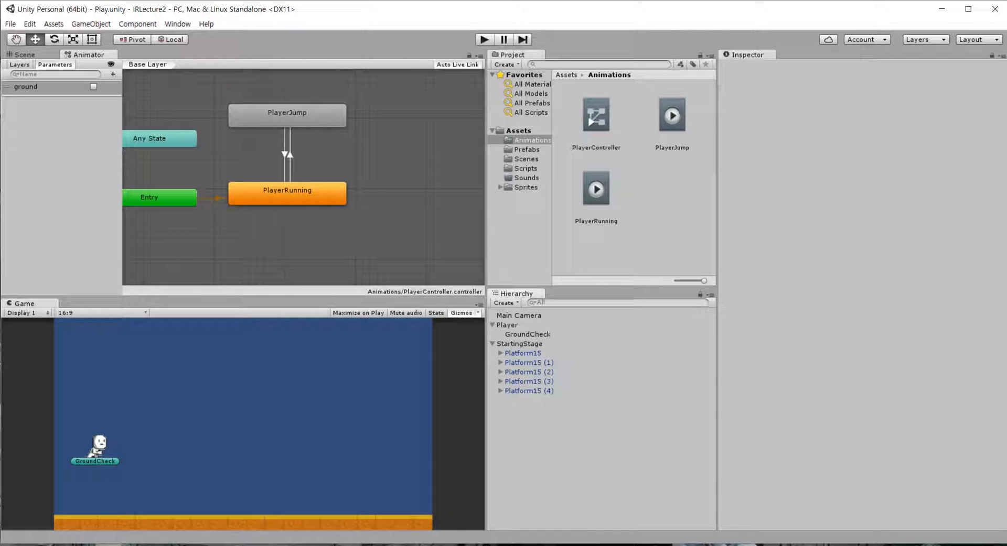